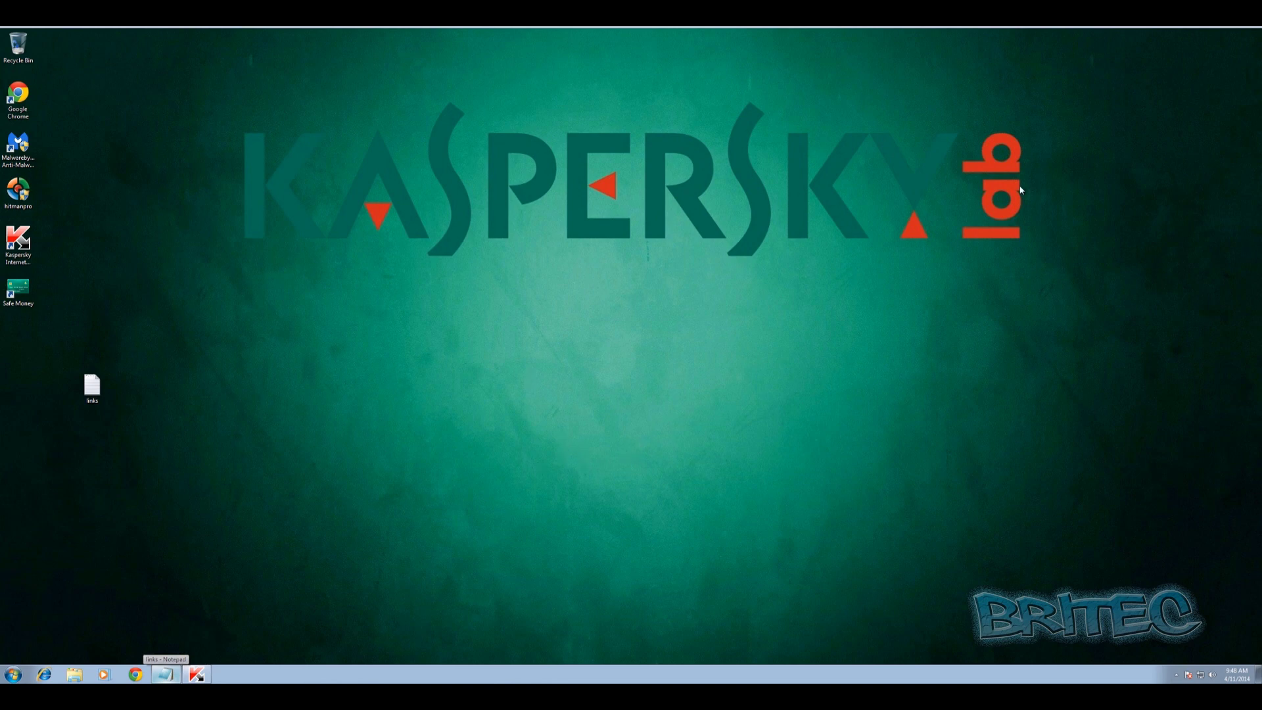
Step: Open the links text file and Internet Explorer on both the Kaspersky and the VIPRE machines
left_click(1222, 6)
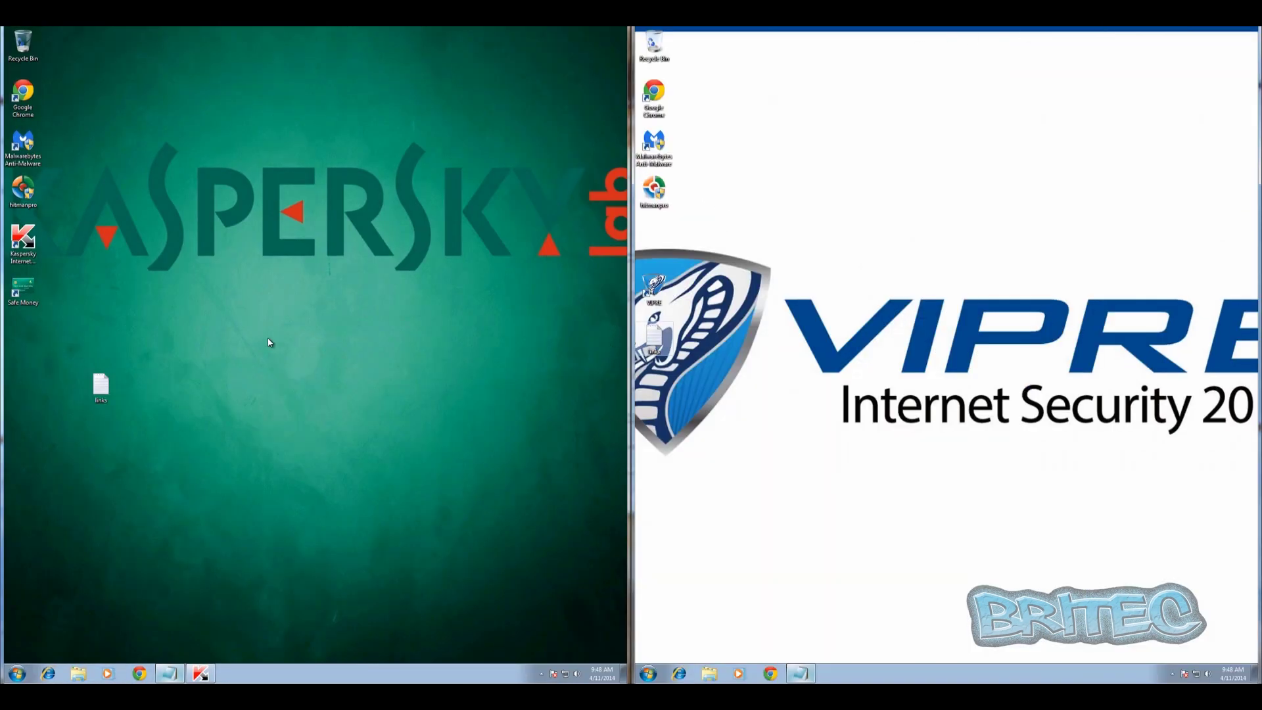
double_click(101, 386)
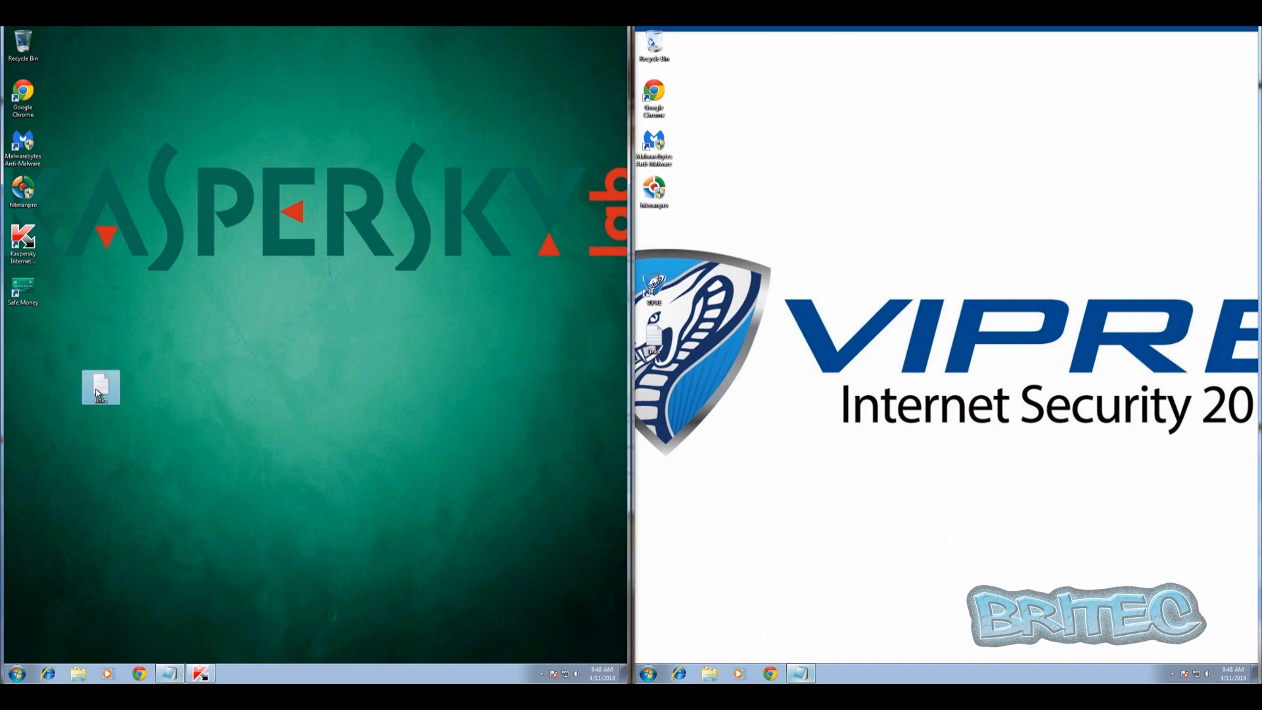
left_click_drag(317, 171, 236, 301)
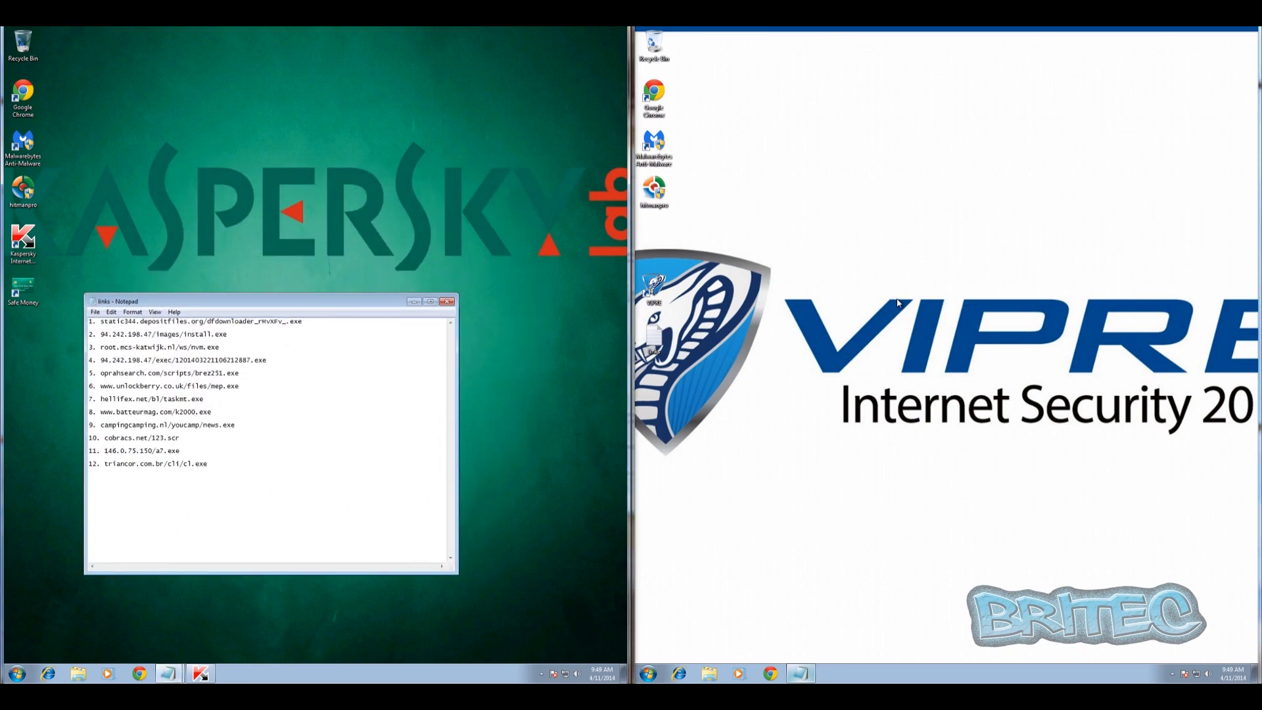
double_click(654, 333)
left_click_drag(959, 110, 883, 312)
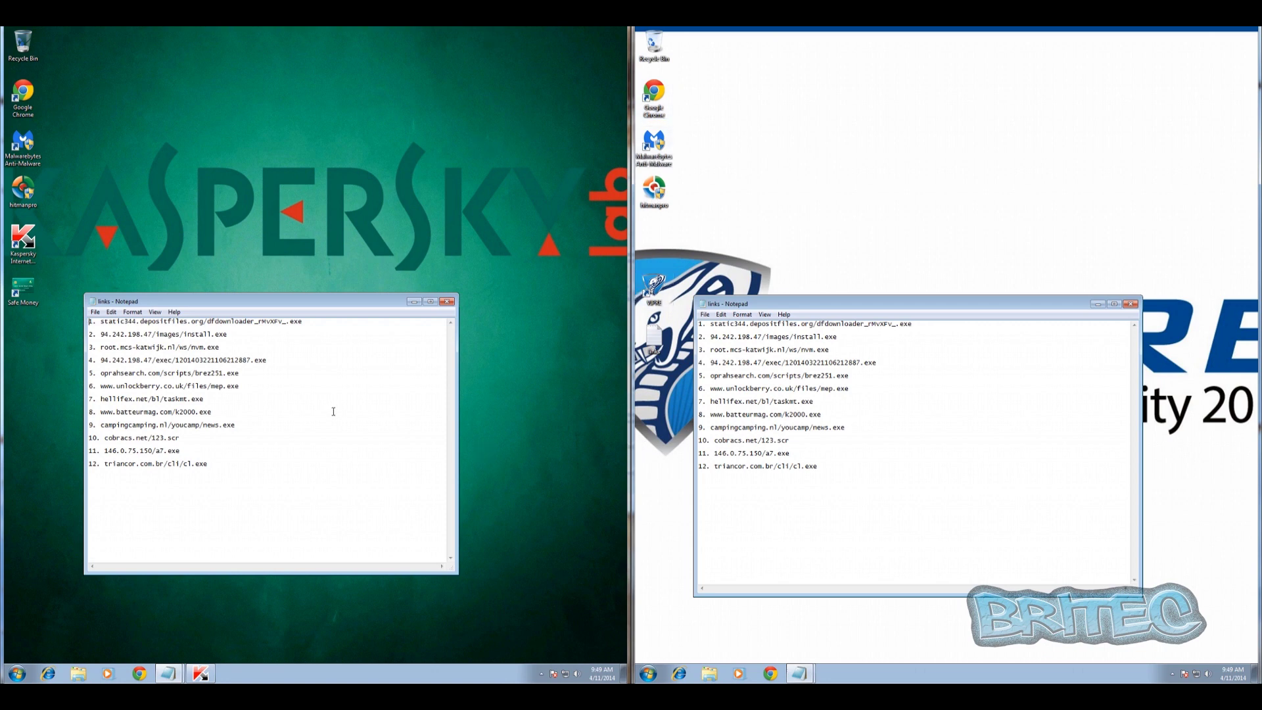
left_click(50, 674)
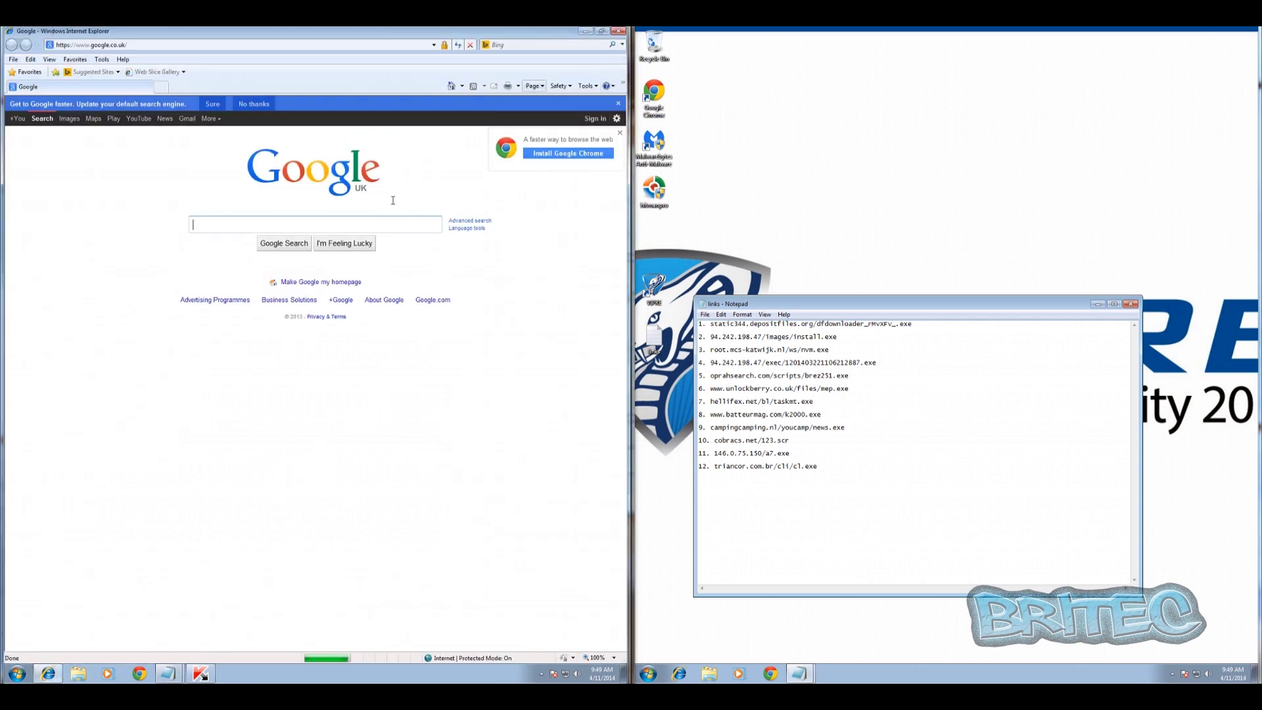
left_click(679, 674)
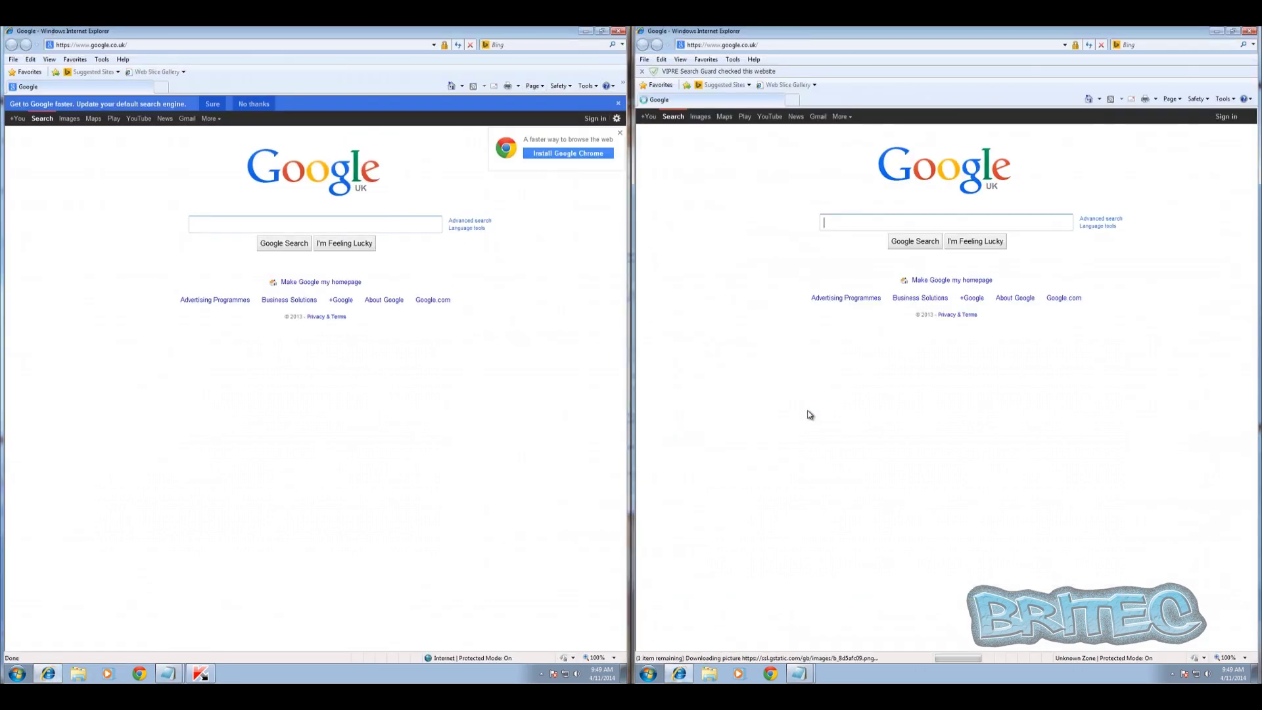
Step: Load link 1 (static344.depositfiles.org) from the links file on the Kaspersky machine, run the download and allow it to make changes
left_click(169, 674)
left_click(165, 634)
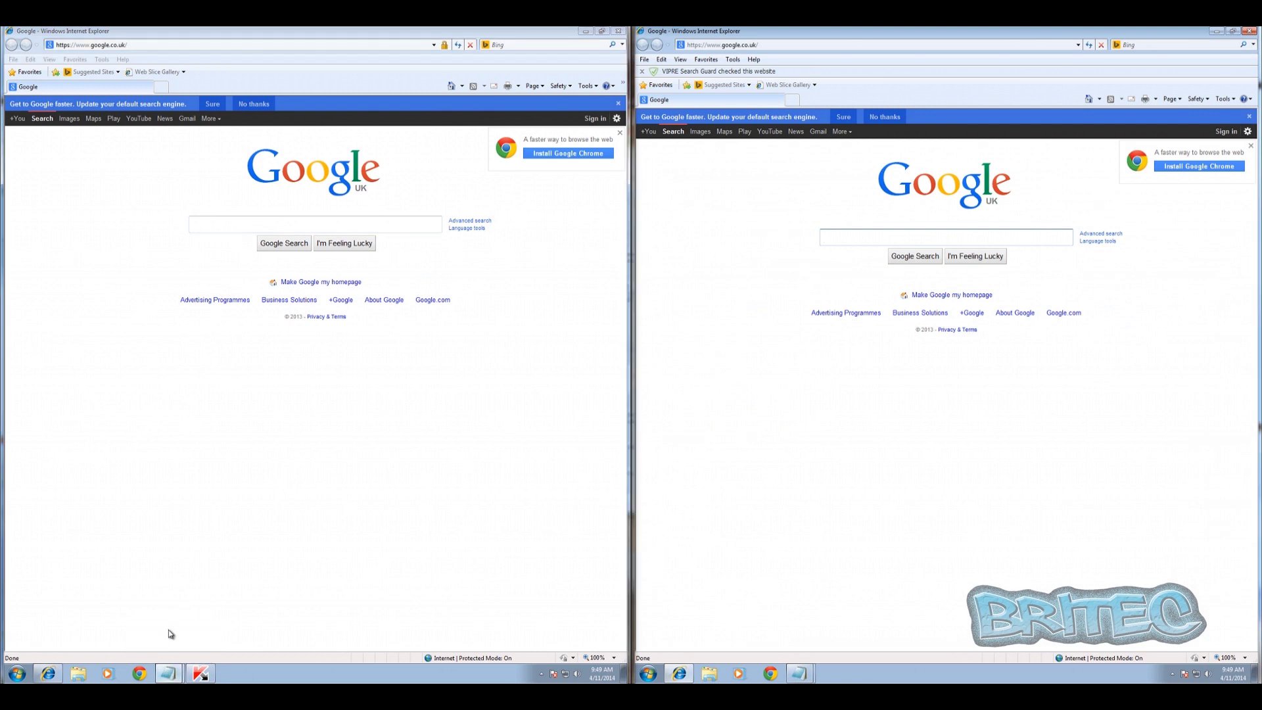
left_click_drag(286, 206, 80, 204)
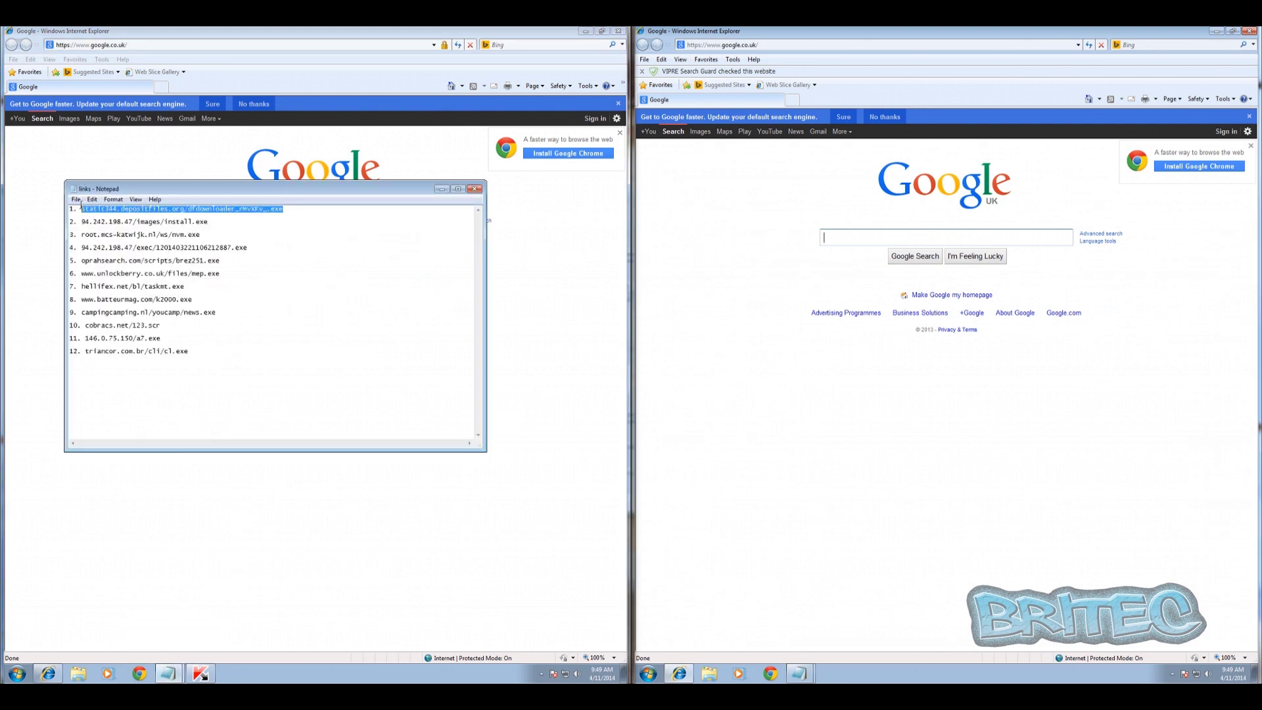
right_click(95, 207)
left_click(115, 243)
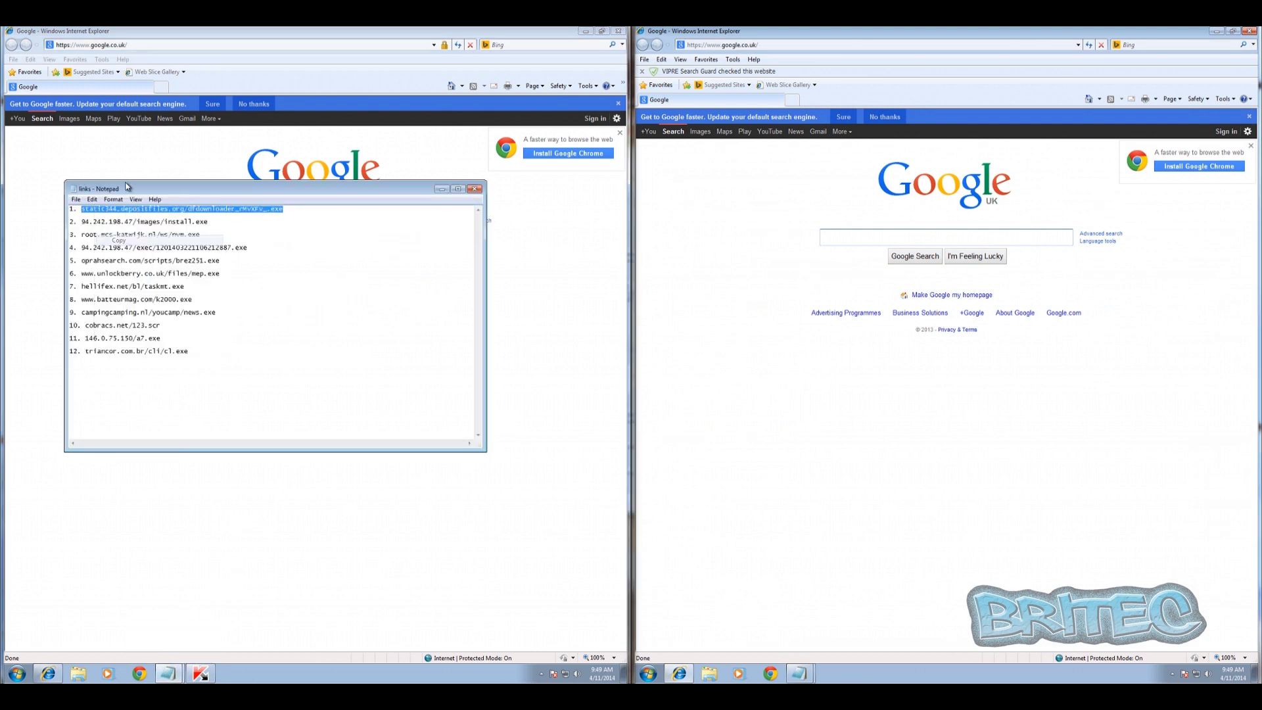
left_click(125, 45)
right_click(125, 45)
left_click(153, 88)
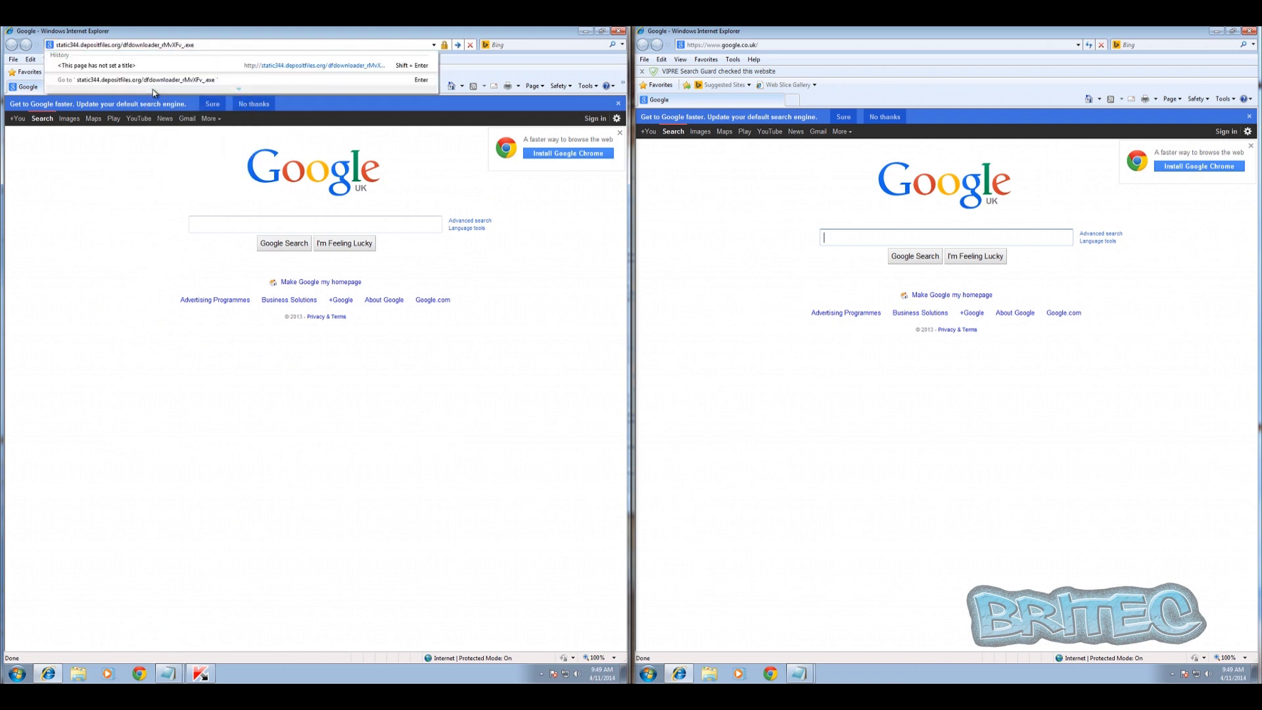
key("Return")
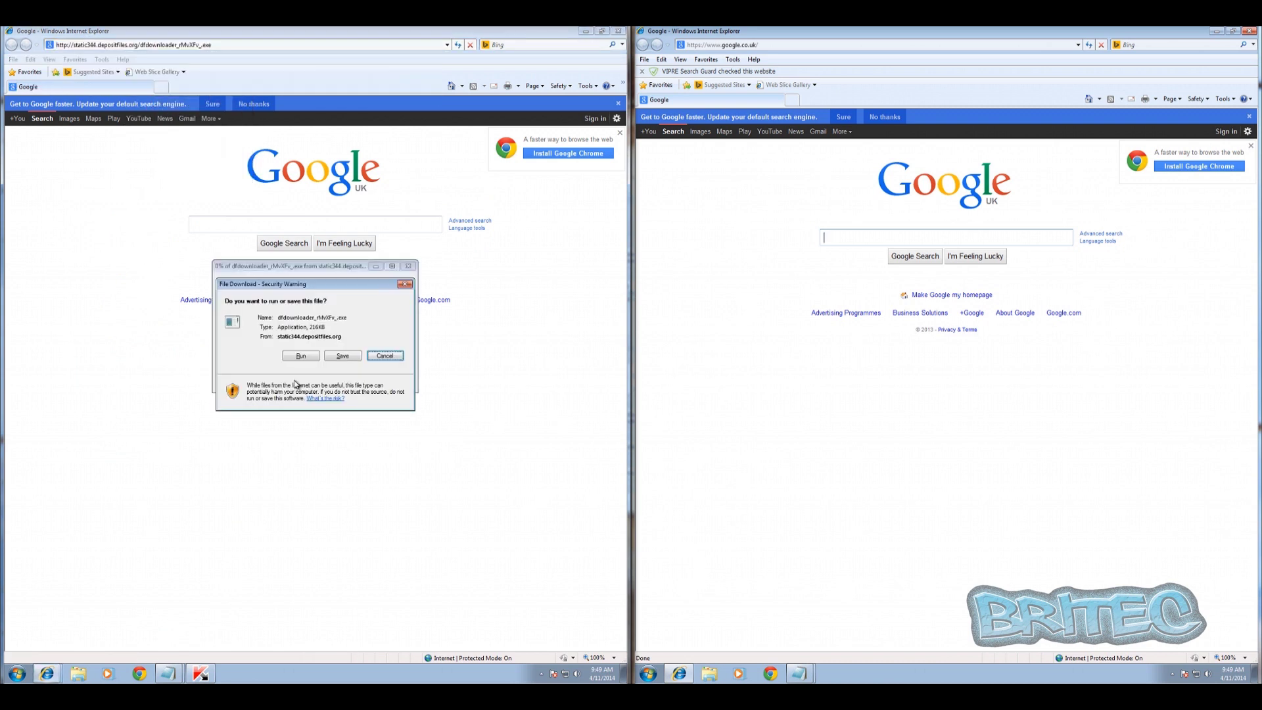
left_click(295, 361)
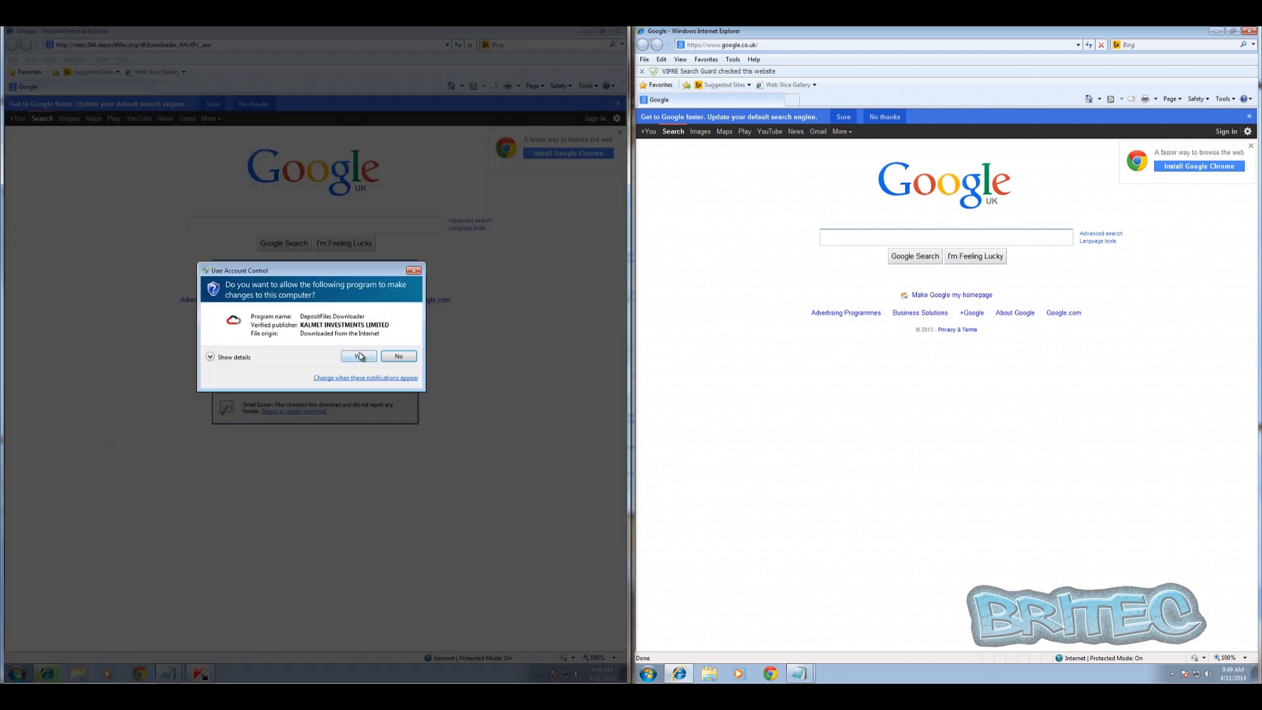
left_click(358, 356)
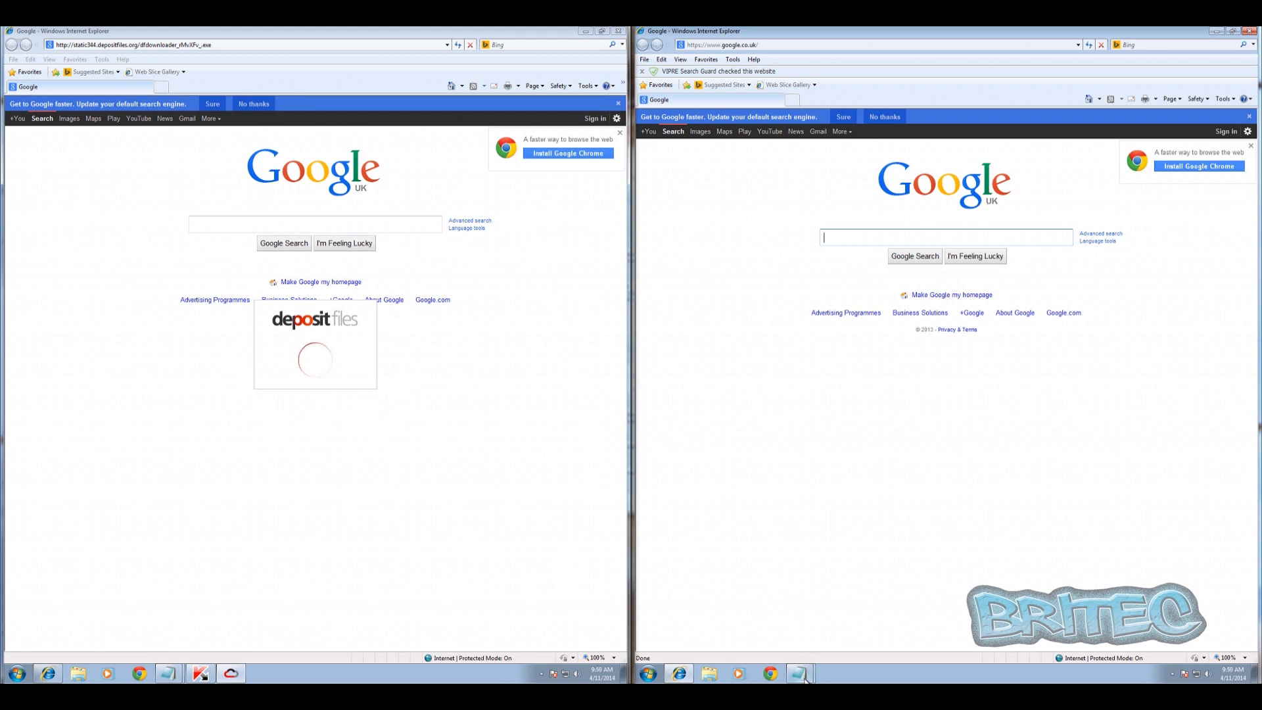
Step: Load link 1 (static344.depositfiles.org) in the VIPRE machine's browser and close the DepositFiles Downloader on the Kaspersky machine
left_click(802, 634)
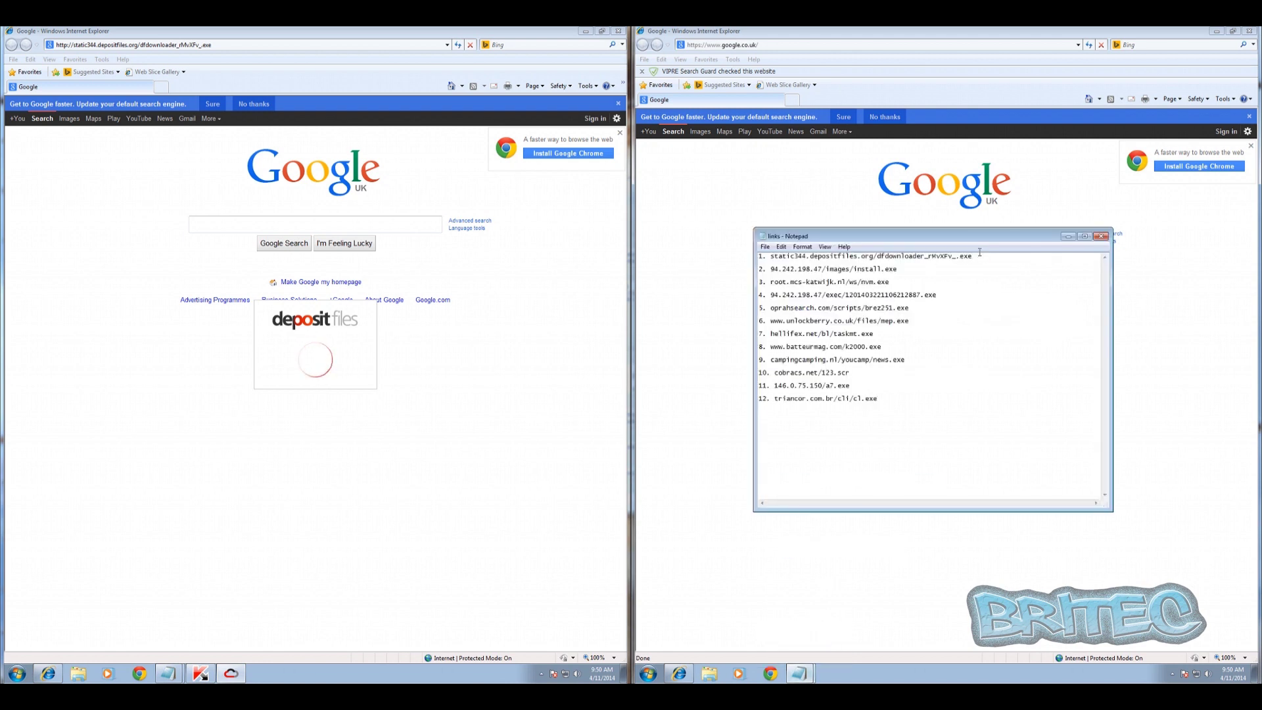
left_click_drag(973, 257, 769, 256)
right_click(789, 262)
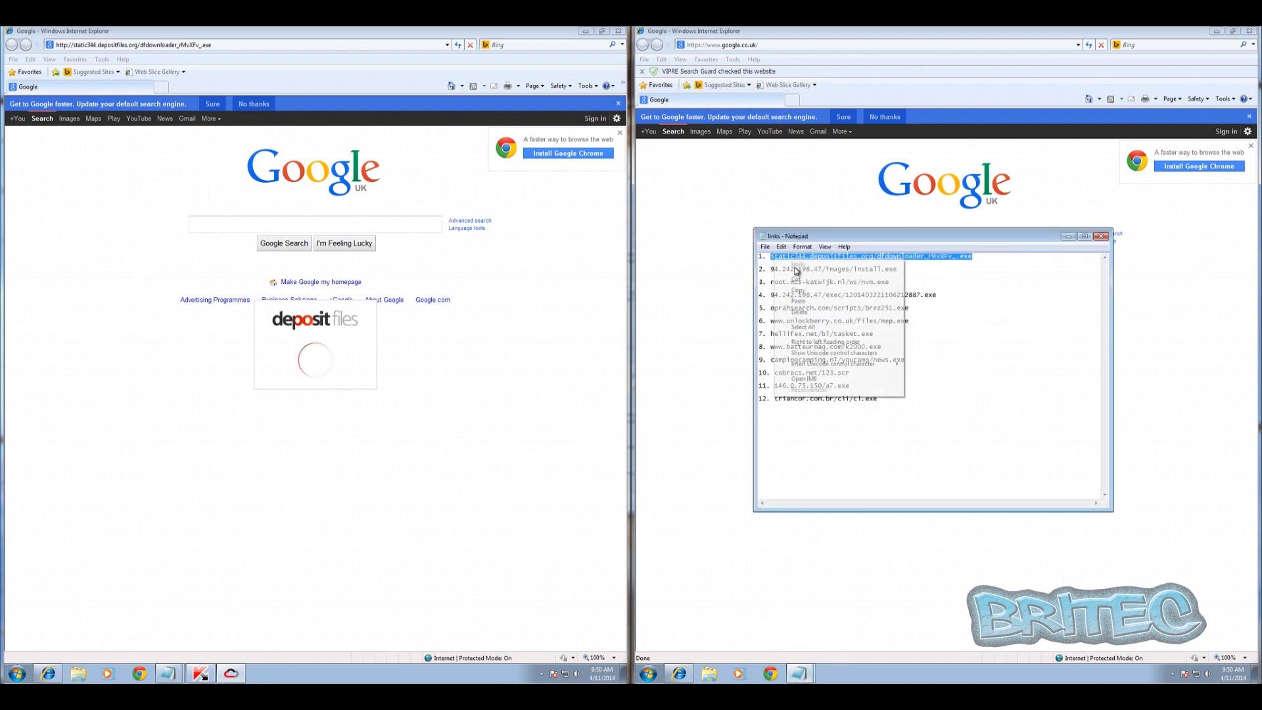
left_click(798, 290)
left_click(1069, 236)
left_click(711, 46)
right_click(711, 46)
left_click(743, 93)
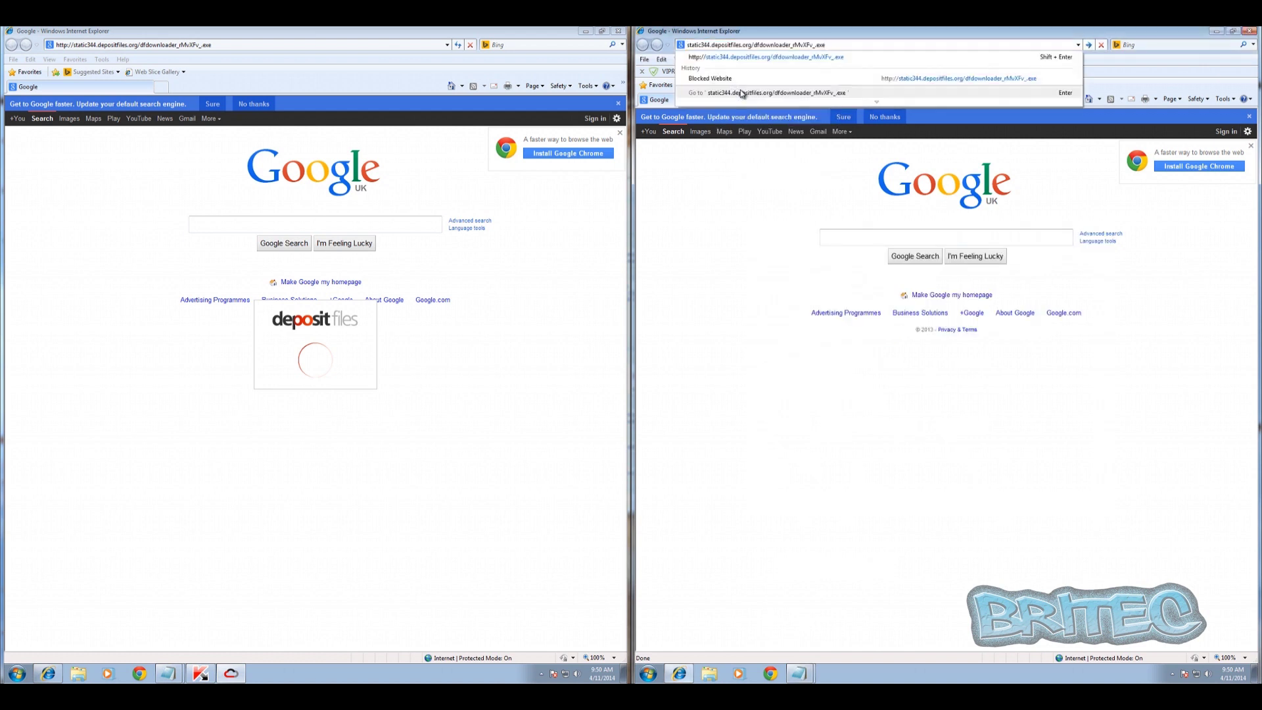
left_click(739, 93)
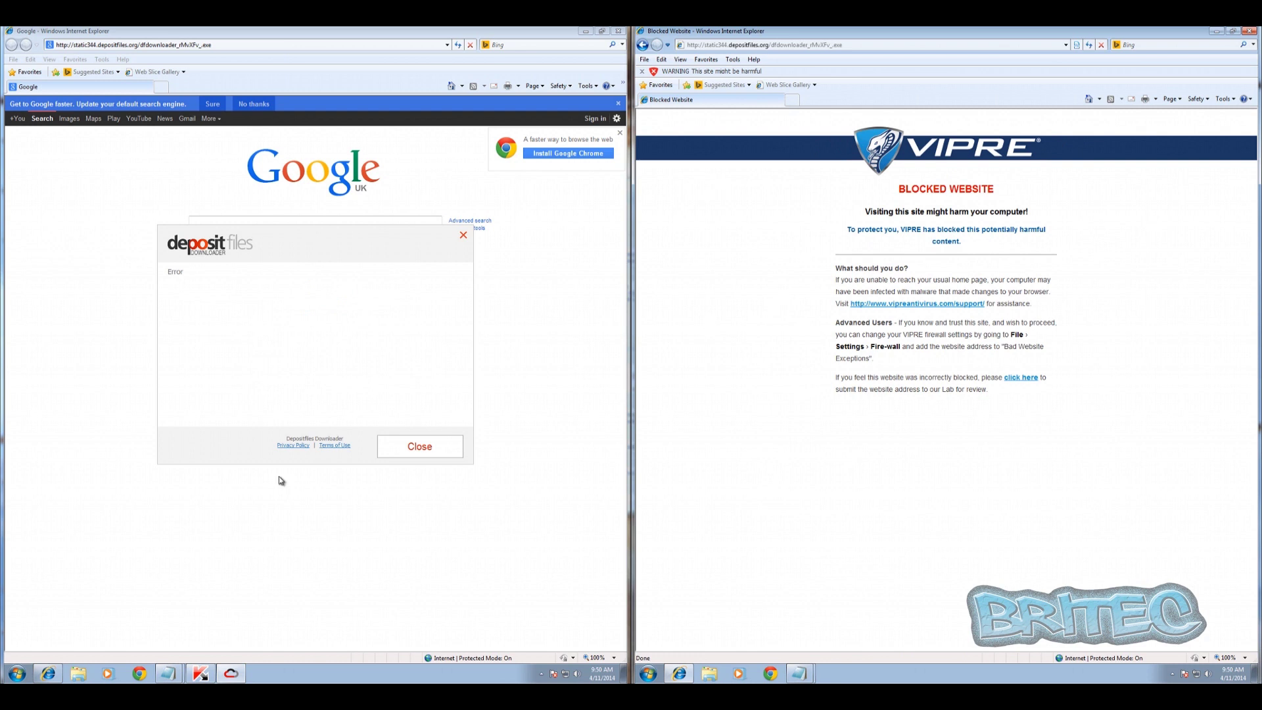
left_click(421, 448)
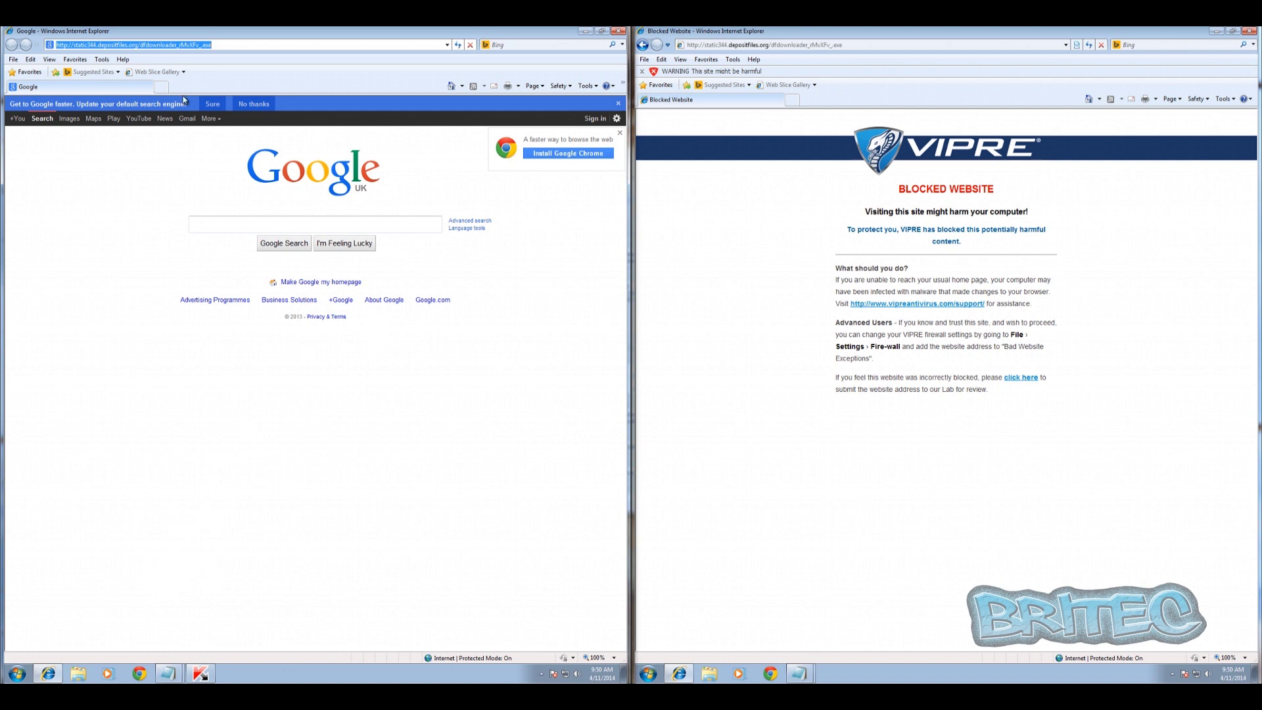
left_click(123, 60)
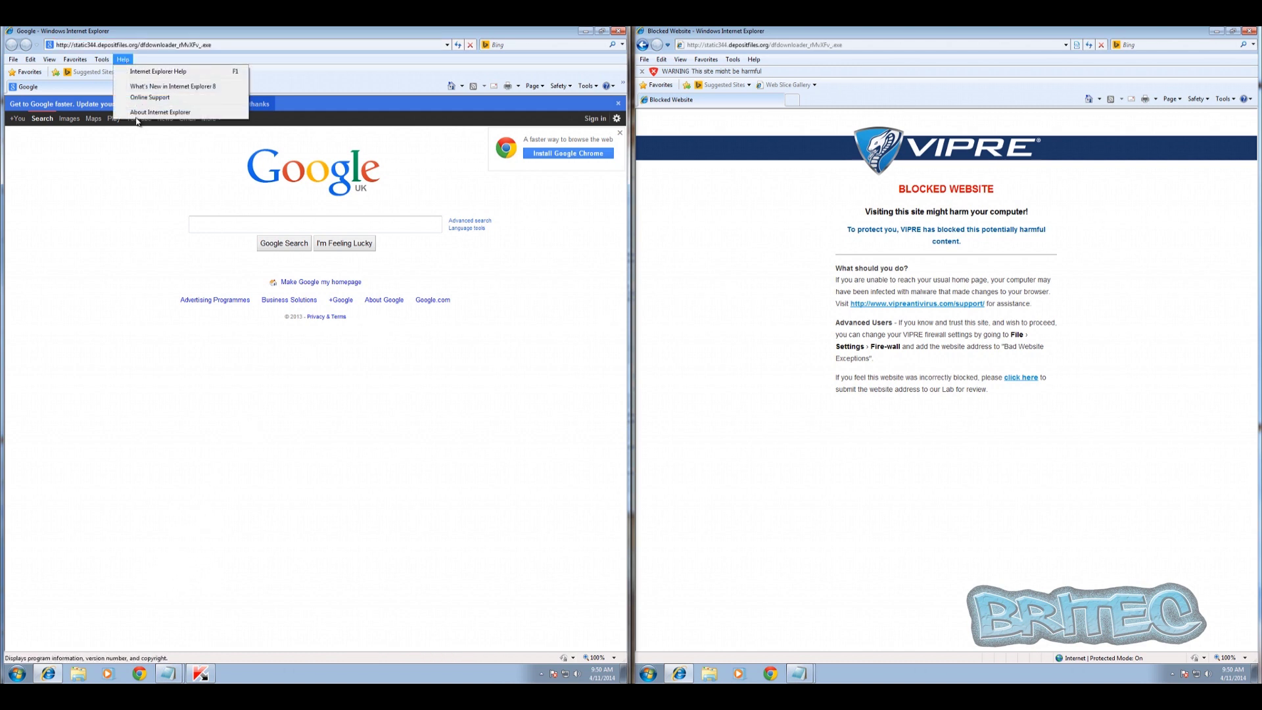
left_click(98, 306)
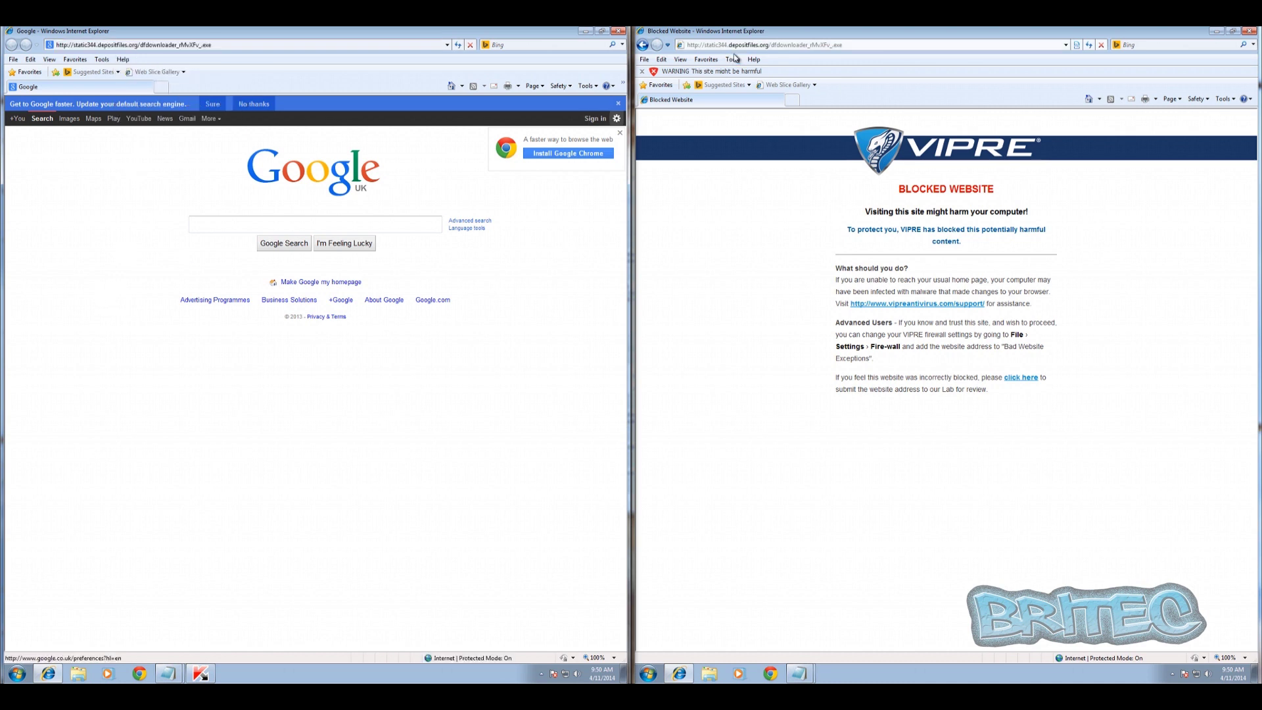
left_click(754, 60)
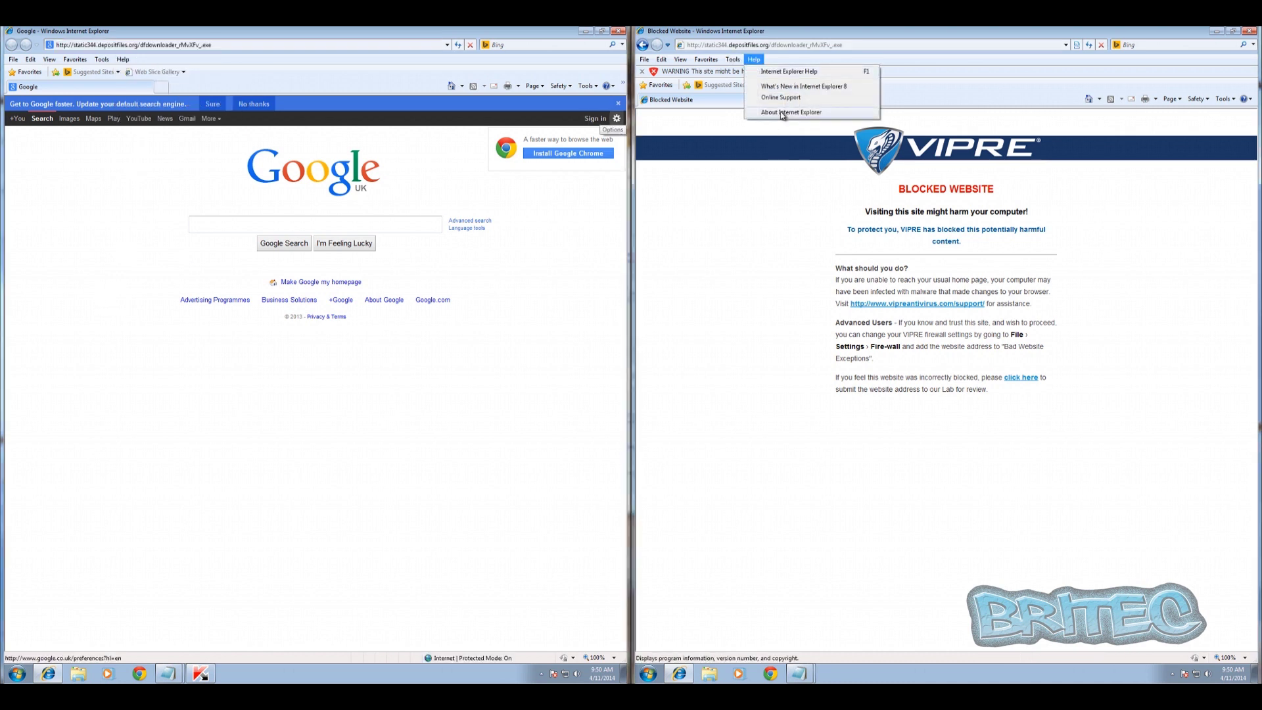
left_click(758, 221)
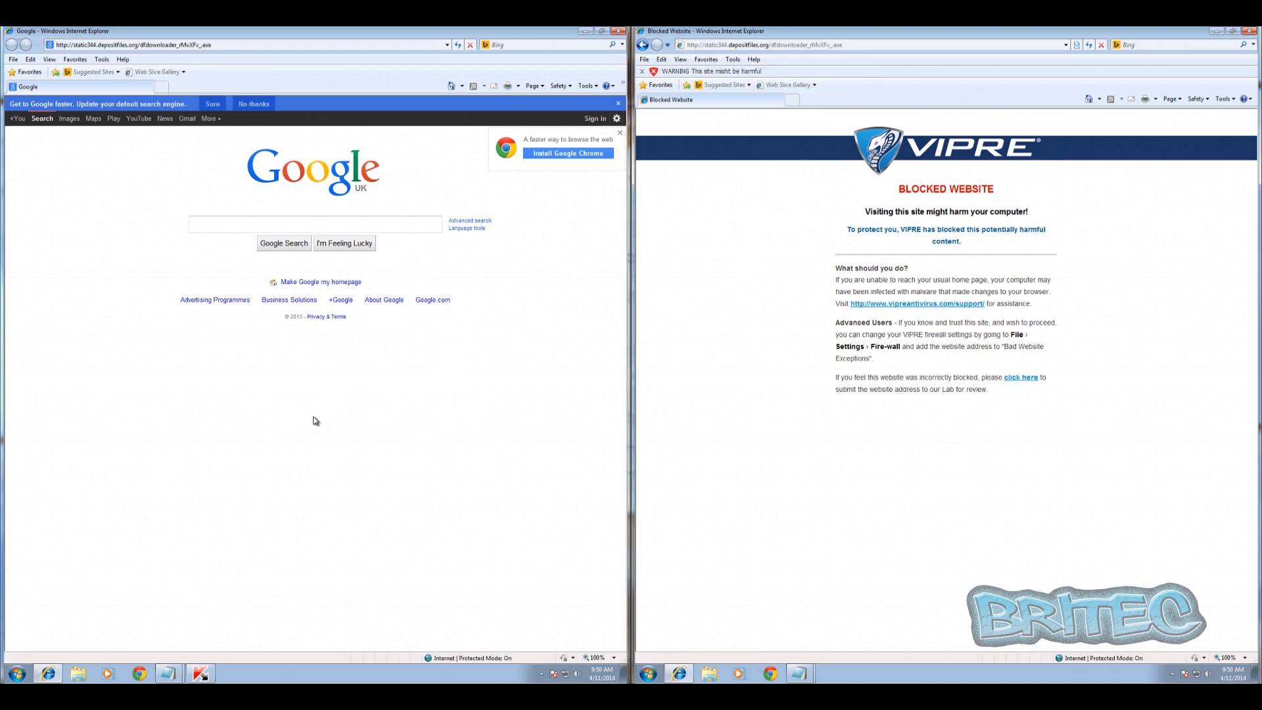
Step: Copy link 2, 94.242.198.47/images/install.exe, from the links file and load it in the Kaspersky machine's browser
left_click(169, 675)
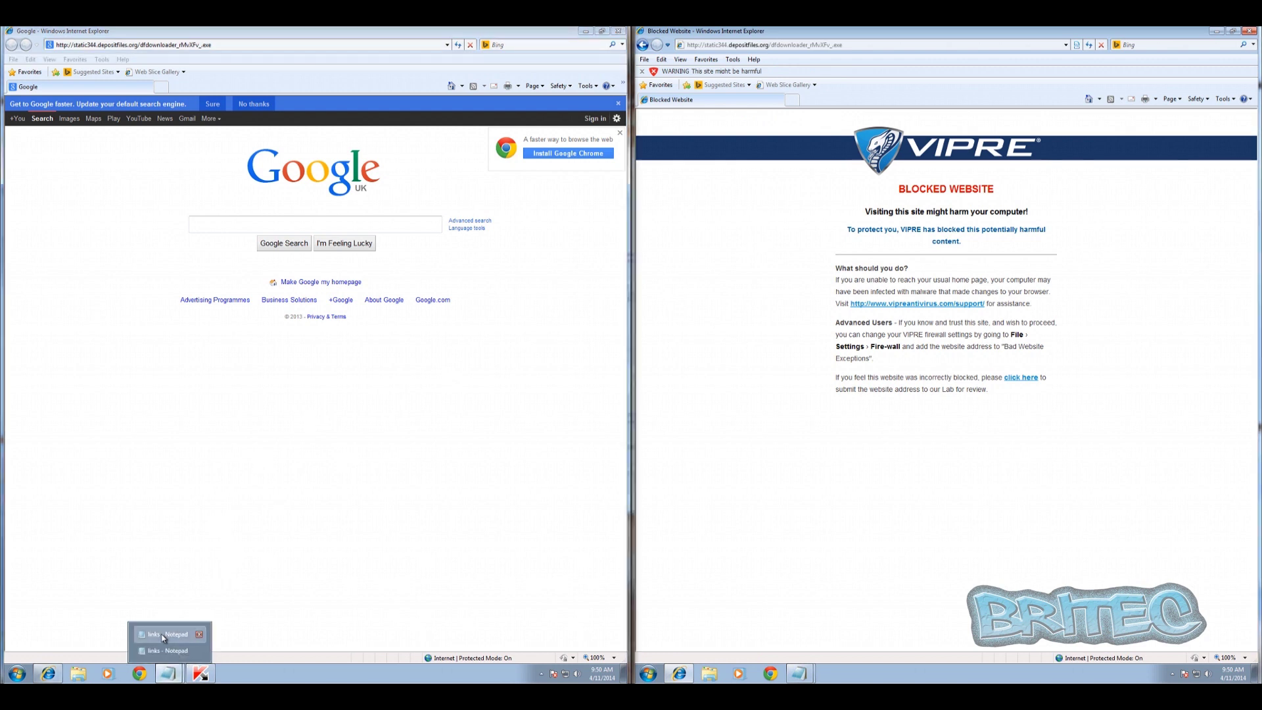
left_click(164, 635)
left_click_drag(209, 222, 81, 224)
right_click(93, 222)
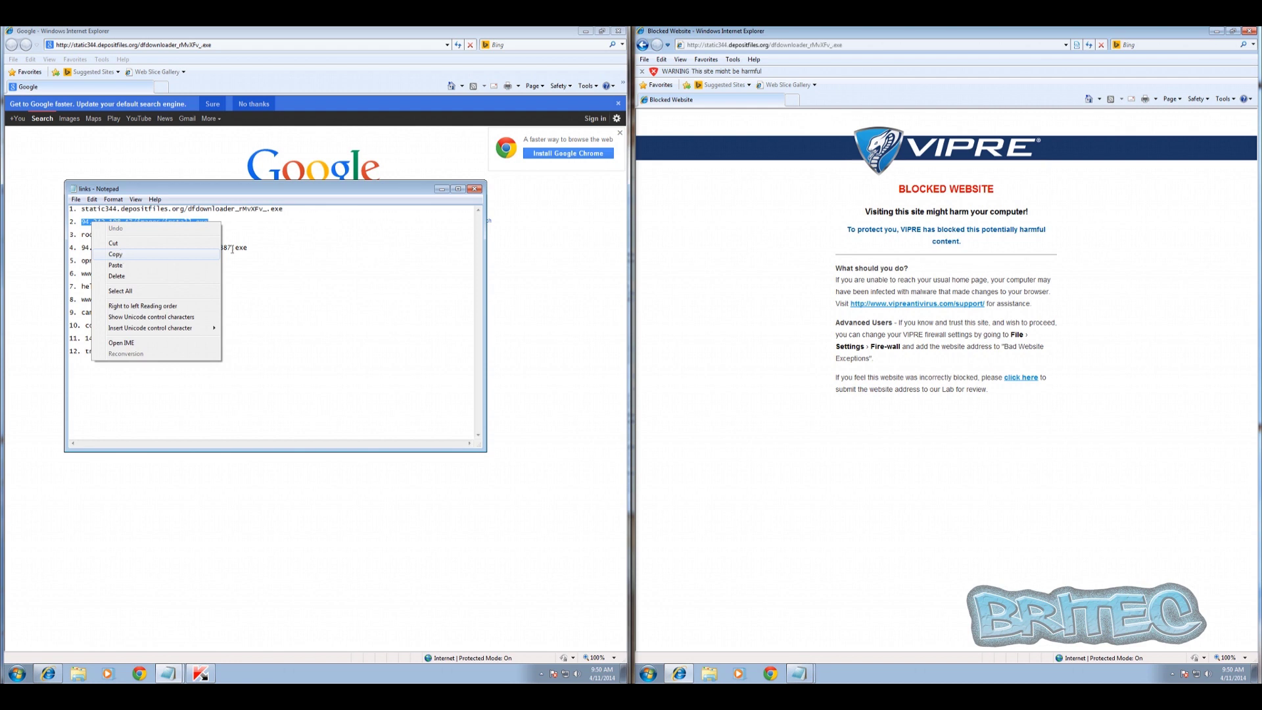
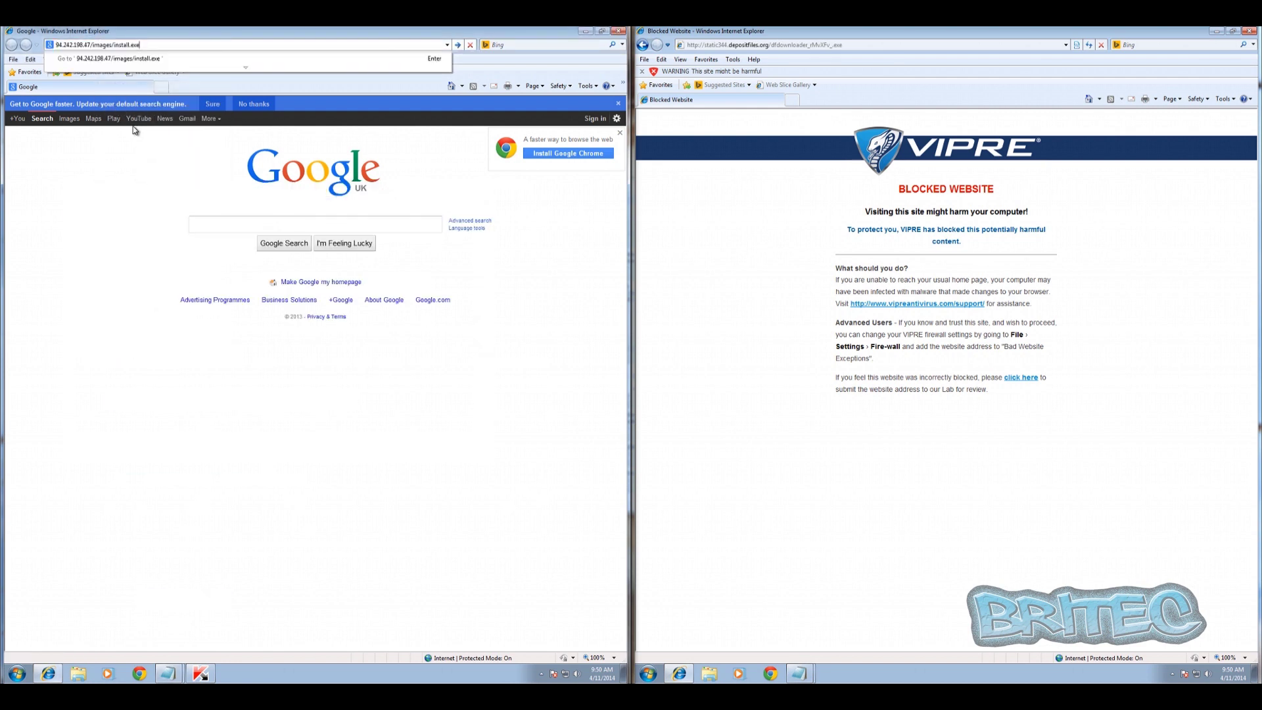
key("Return")
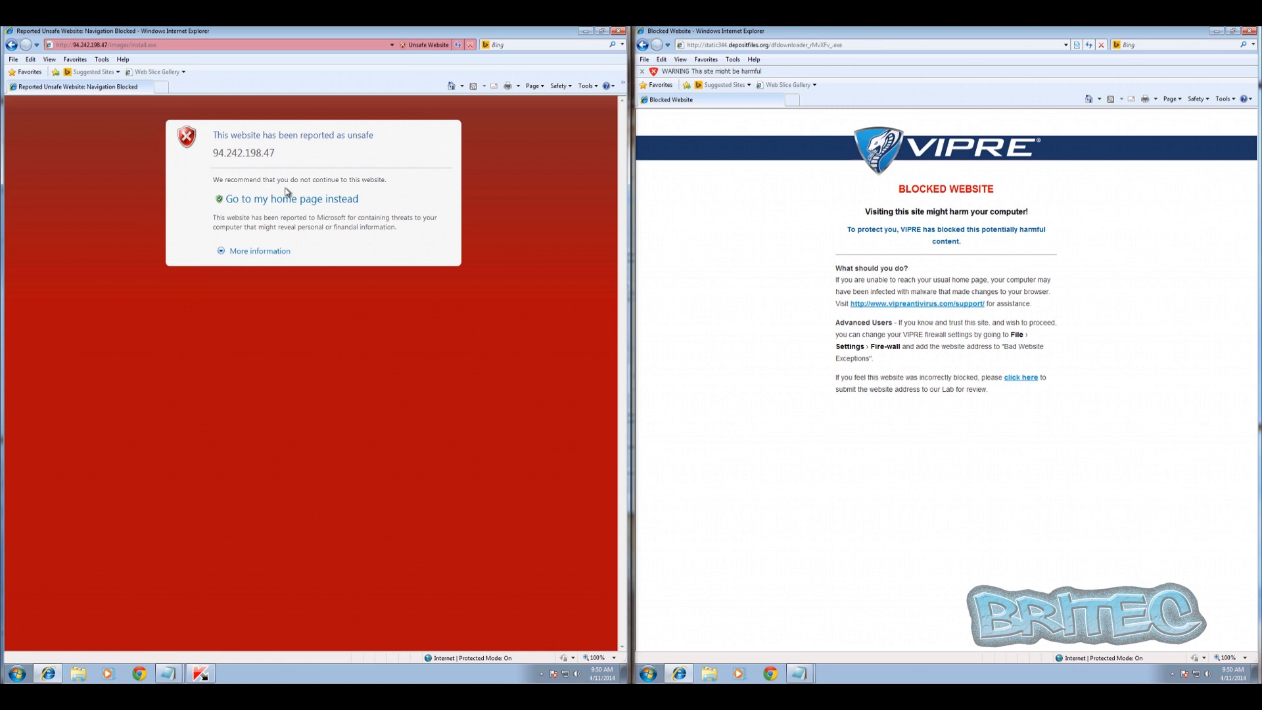
Step: Copy link 2, 94.242.198.47/images/install.exe, from the links file and load it in the VIPRE machine's browser
left_click(801, 641)
left_click_drag(897, 271, 770, 271)
left_click(773, 274)
key("shift+End")
right_click(783, 274)
left_click(806, 305)
left_click(1067, 236)
left_click(719, 45)
right_click(718, 44)
left_click(741, 88)
key("Return")
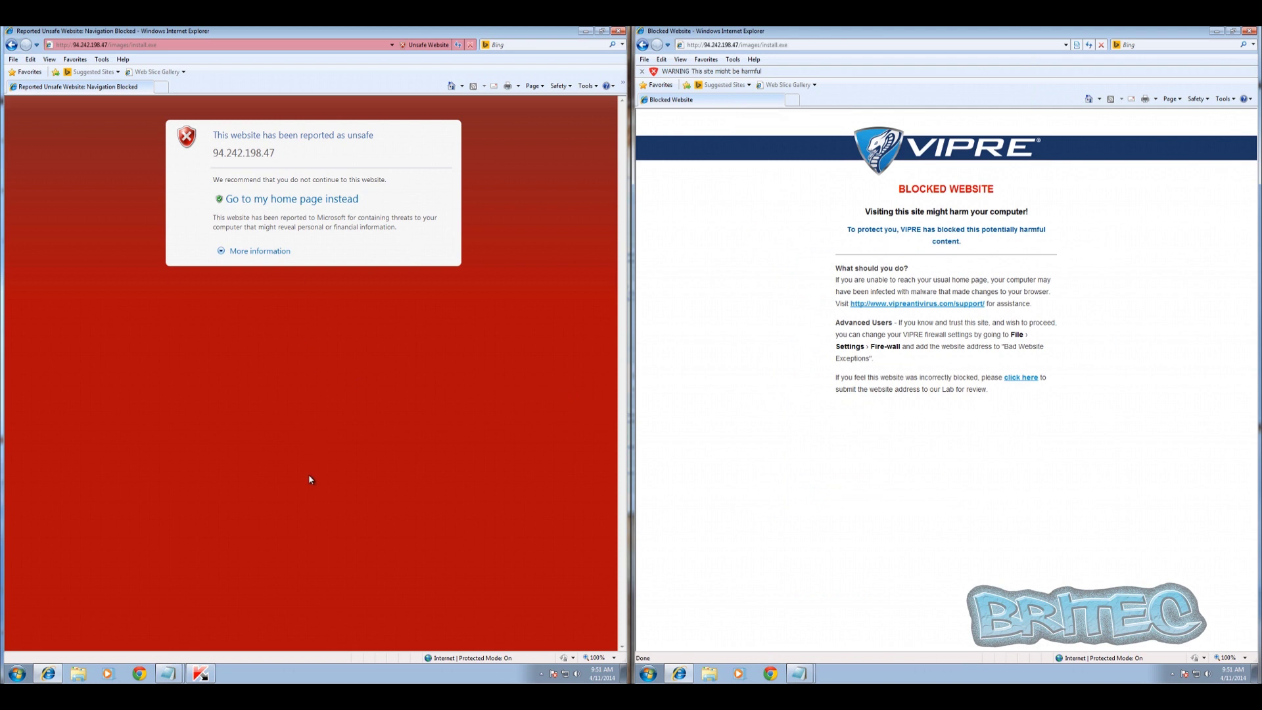
Step: Copy link 3, root.mcs-katwijk.nl/ws/nvm.exe, from the links file and load it in the Kaspersky machine's browser
left_click(171, 634)
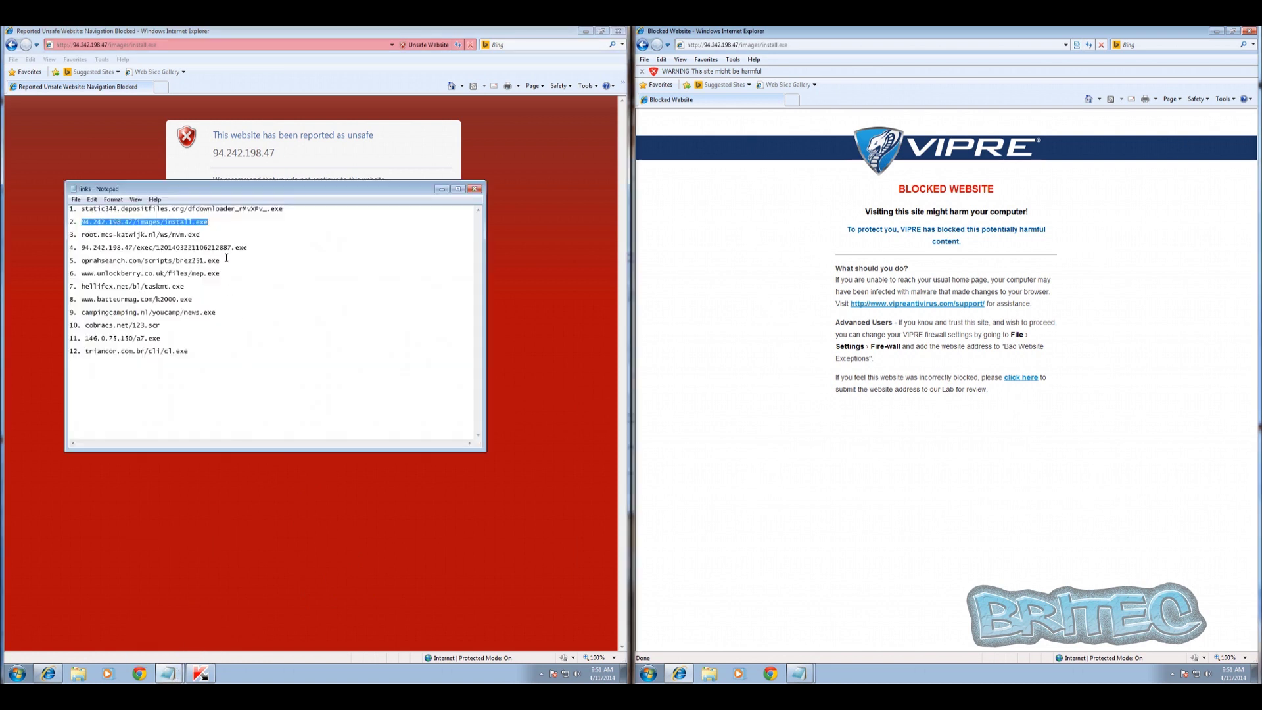
left_click_drag(204, 236, 85, 237)
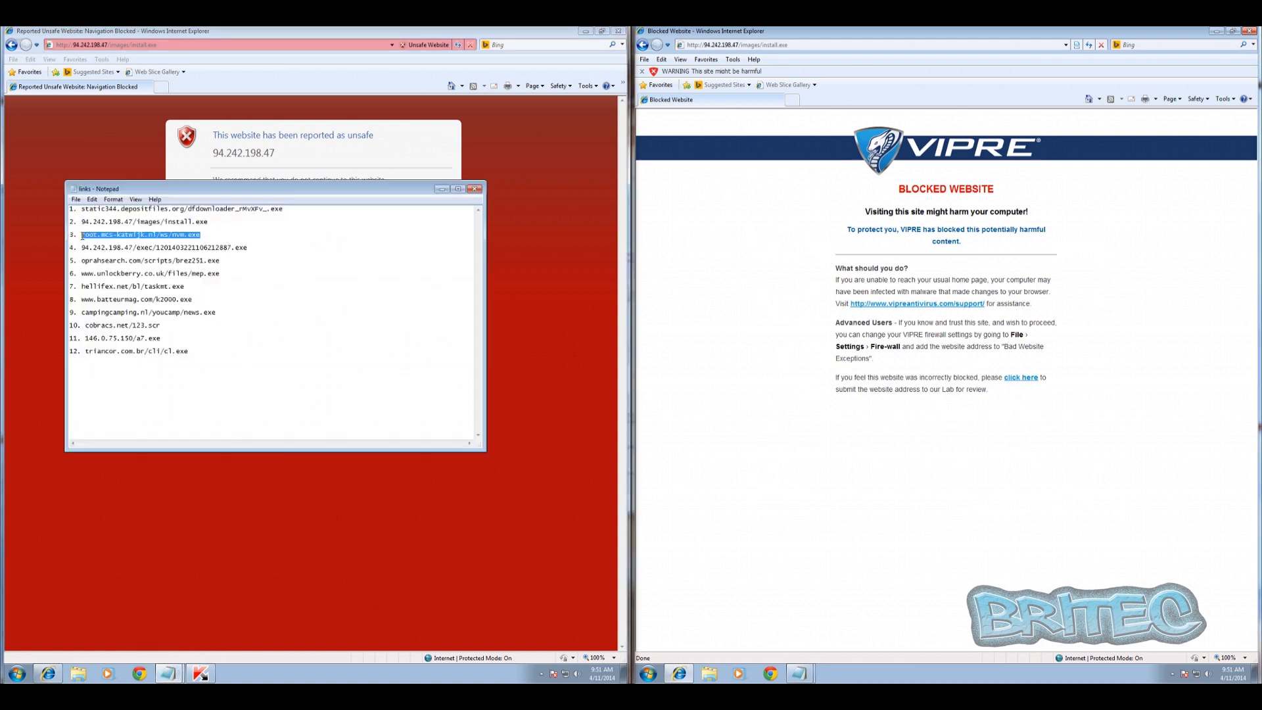
right_click(89, 235)
left_click(135, 274)
left_click(441, 188)
left_click(141, 45)
right_click(141, 45)
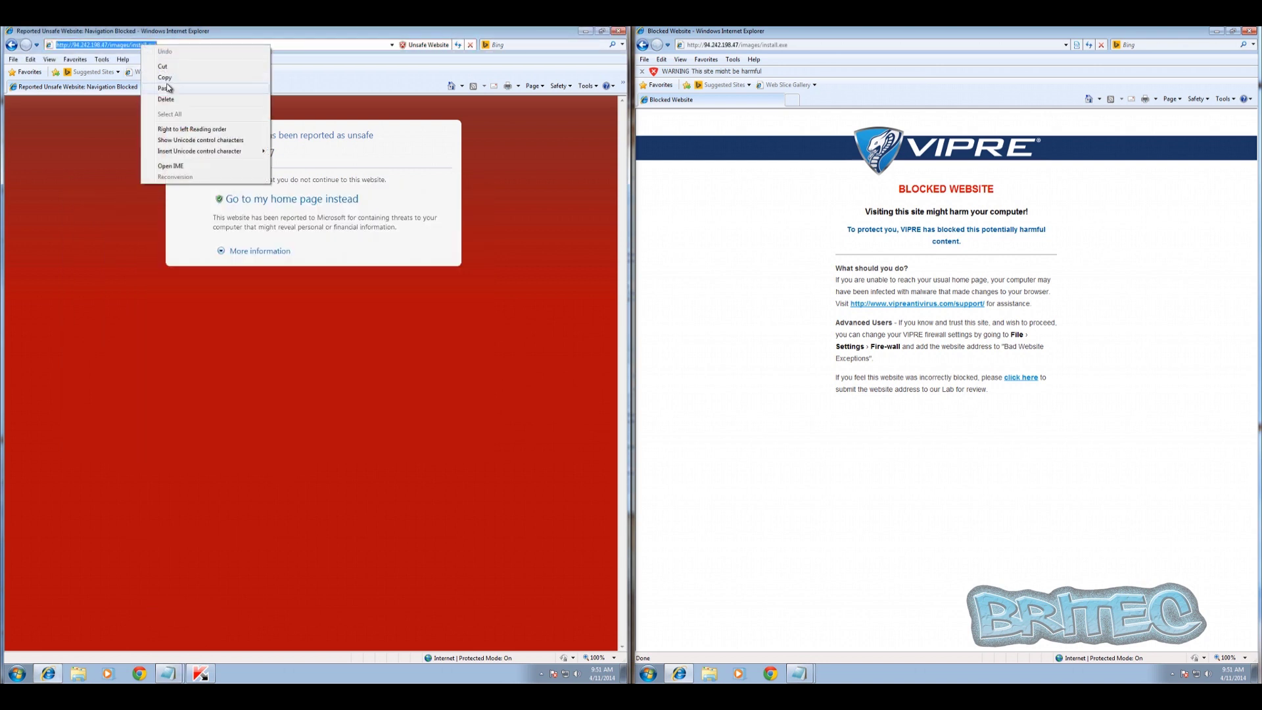
left_click(267, 358)
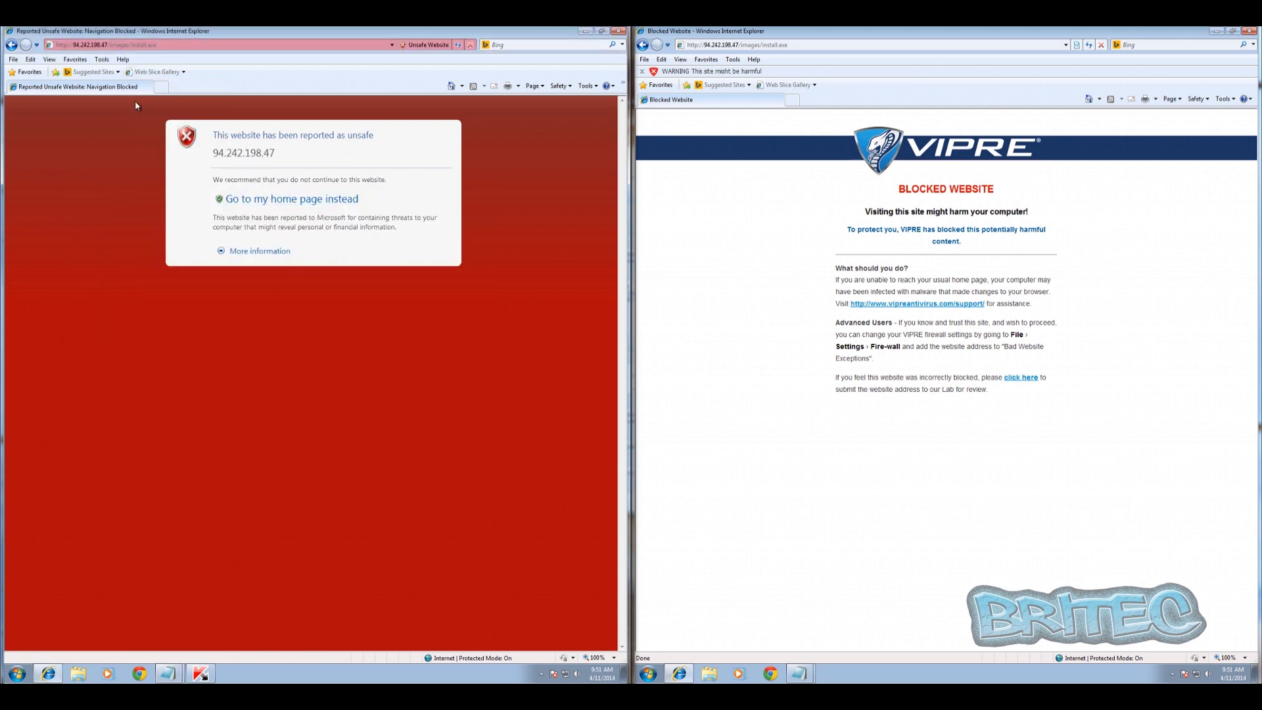
right_click(94, 47)
left_click(81, 46)
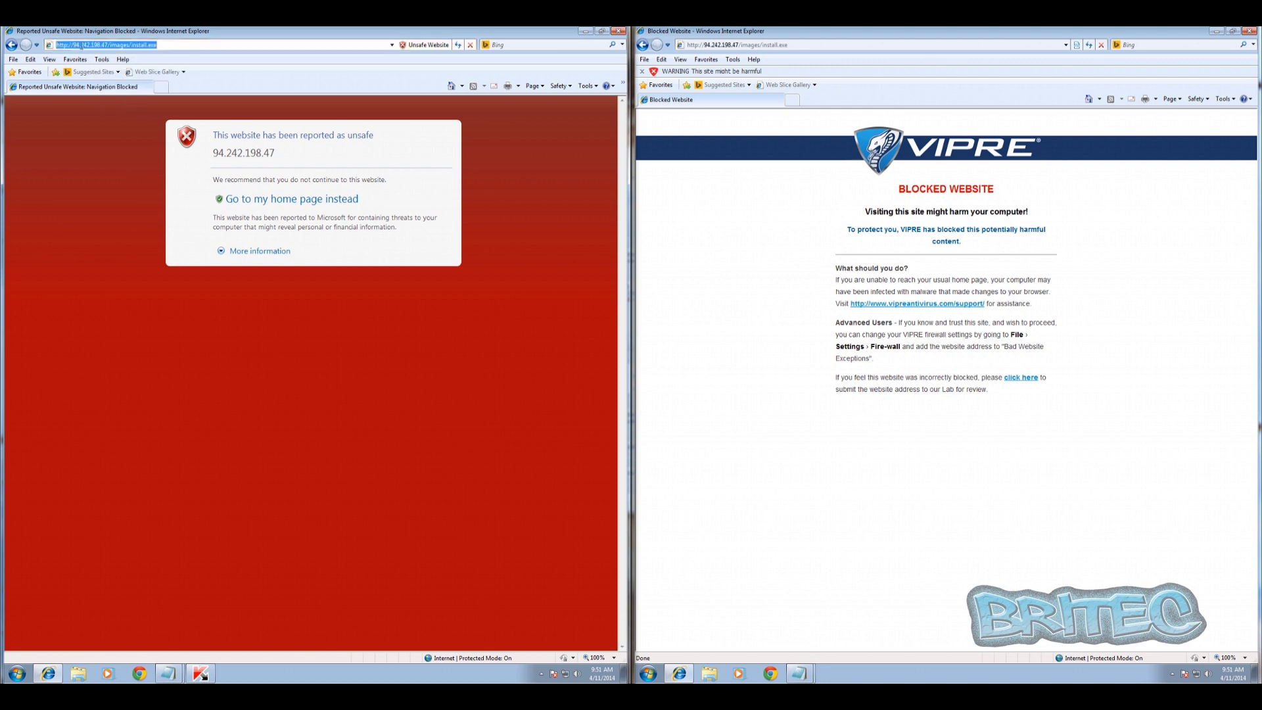
right_click(106, 45)
left_click(131, 96)
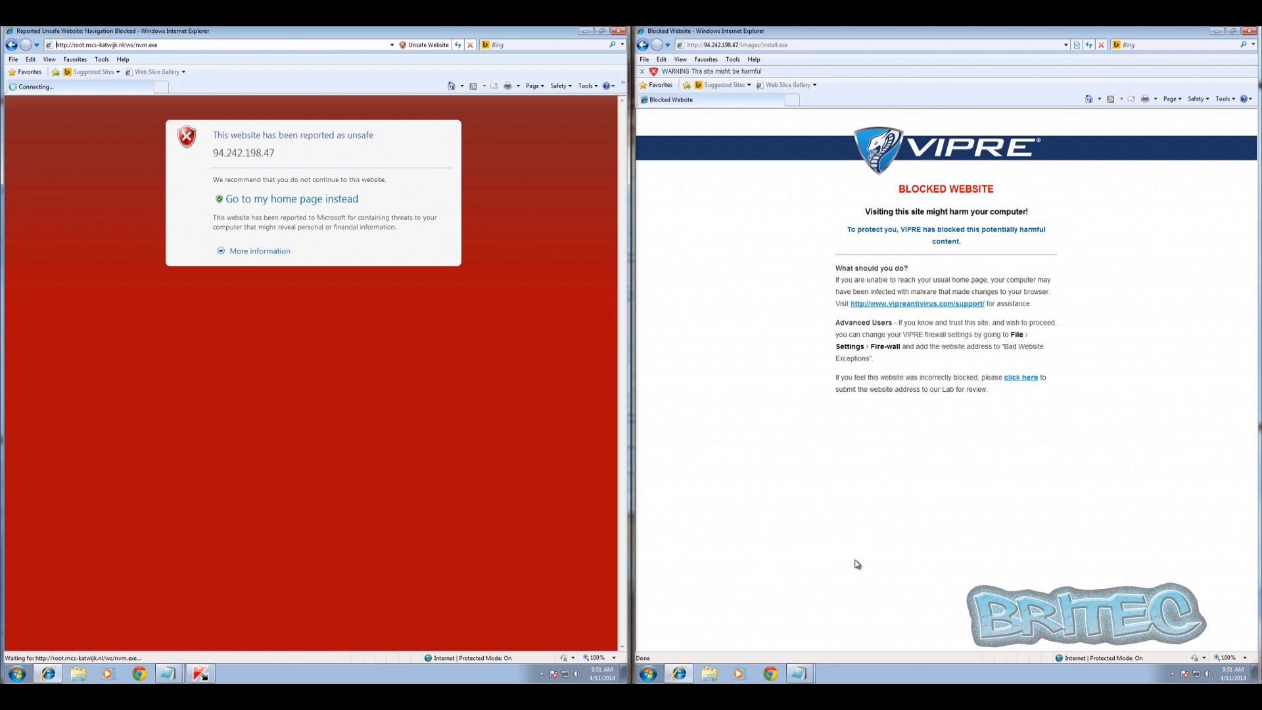
Step: Copy link 3, root.mcs-katwijk.nl/ws/nvm.exe, from the links file and load it in the VIPRE machine's browser
mouse_move(801, 676)
left_click(808, 633)
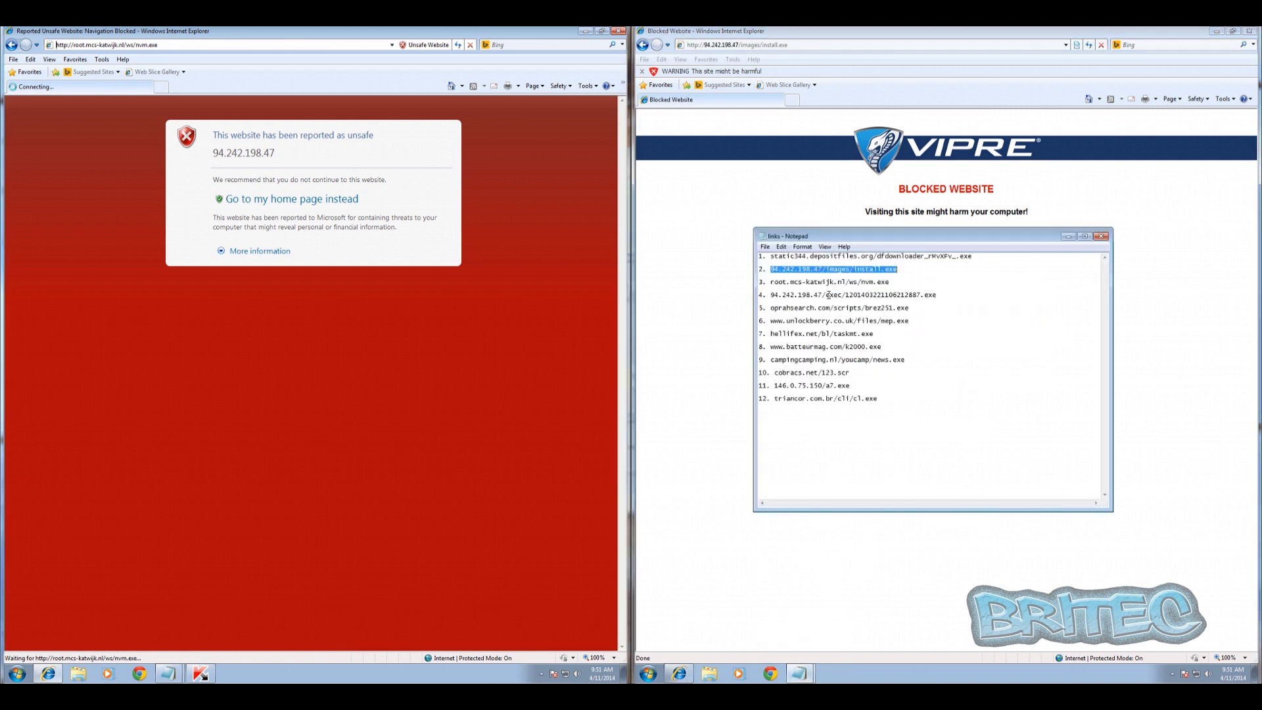
left_click_drag(891, 283, 831, 281)
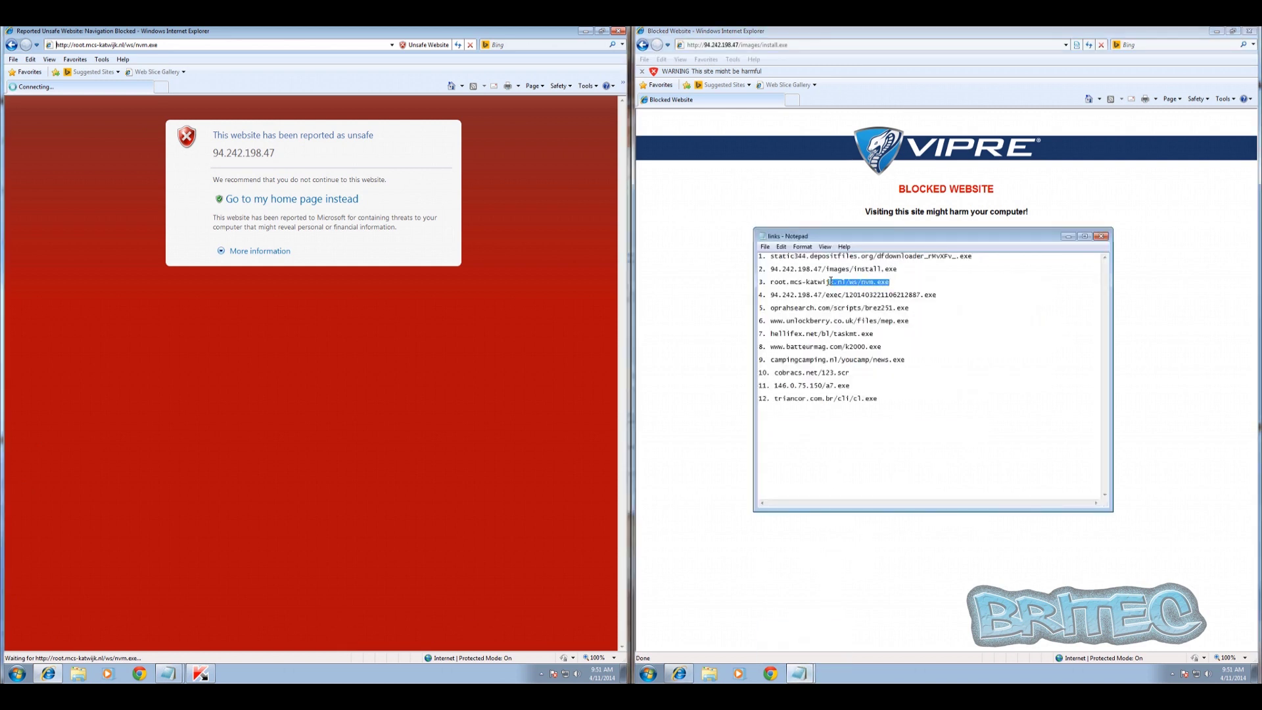
left_click_drag(823, 280, 777, 284)
right_click(770, 284)
left_click(797, 315)
left_click(1068, 237)
left_click(740, 46)
right_click(740, 46)
left_click(764, 88)
key("Return")
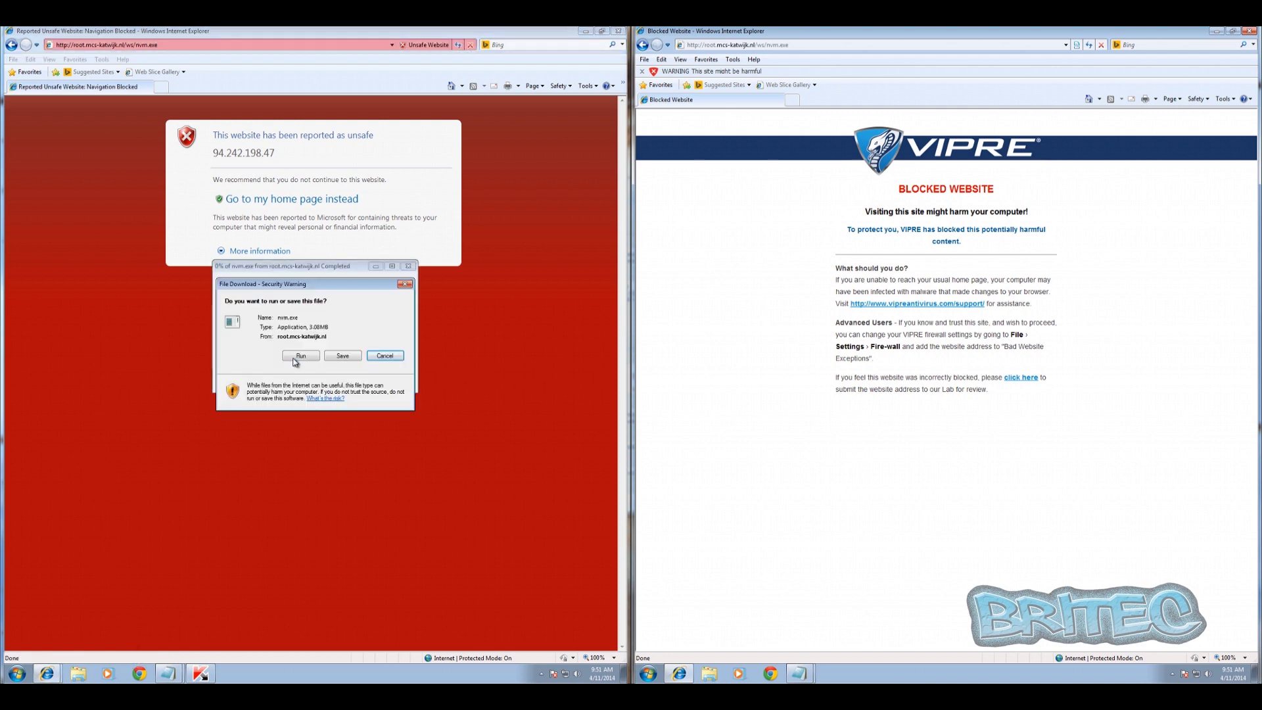
Step: Try to run the nvm.exe download on the Kaspersky machine and dismiss the unsafe download warning
left_click(299, 358)
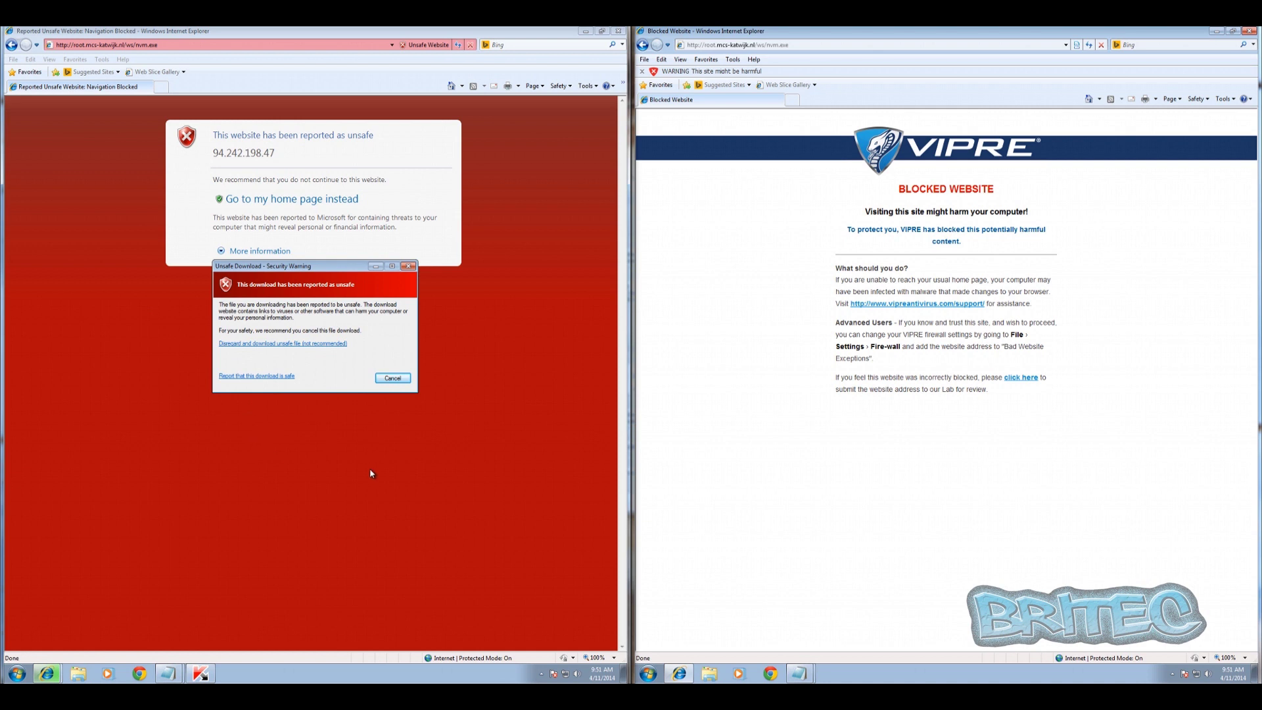
left_click(408, 267)
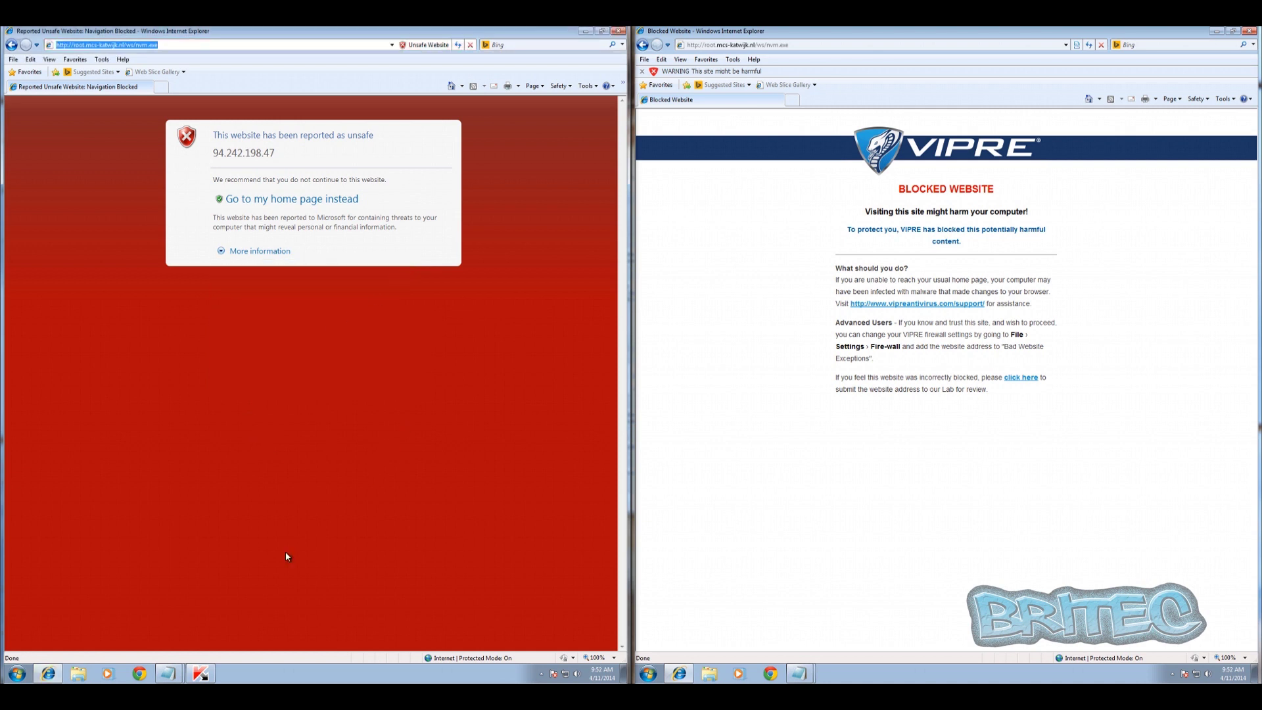
Step: Copy link 4, 94.242.198.47/exec/1201403221106212887.exe, from the links file and load it in the Kaspersky machine's browser
left_click(169, 633)
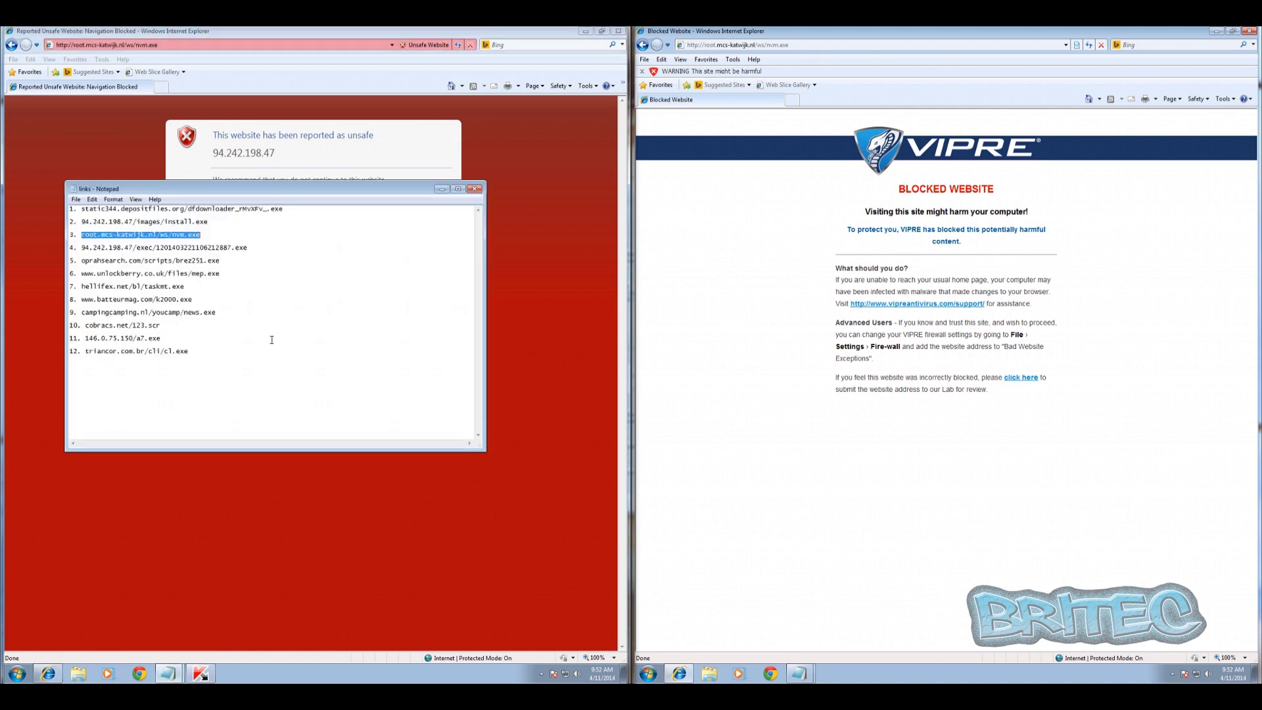
left_click_drag(253, 247, 90, 247)
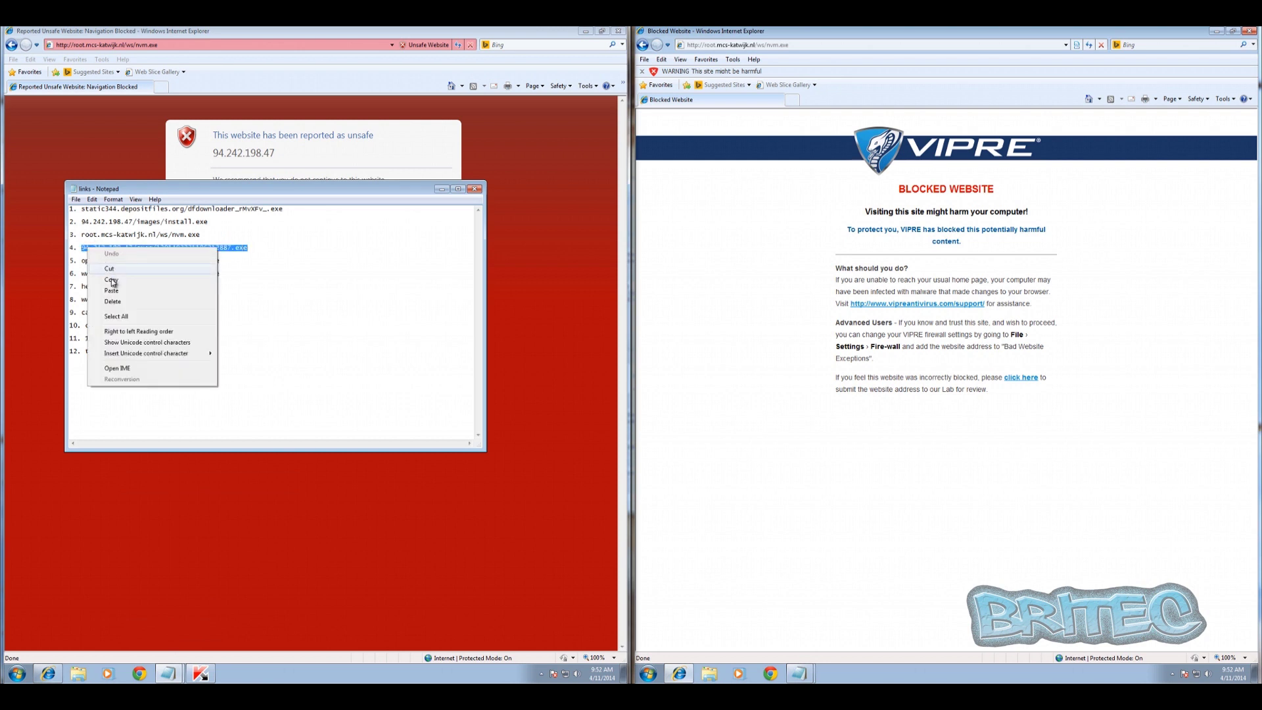
left_click(113, 281)
left_click(442, 188)
left_click(164, 44)
left_click_drag(164, 46, 49, 45)
right_click(72, 41)
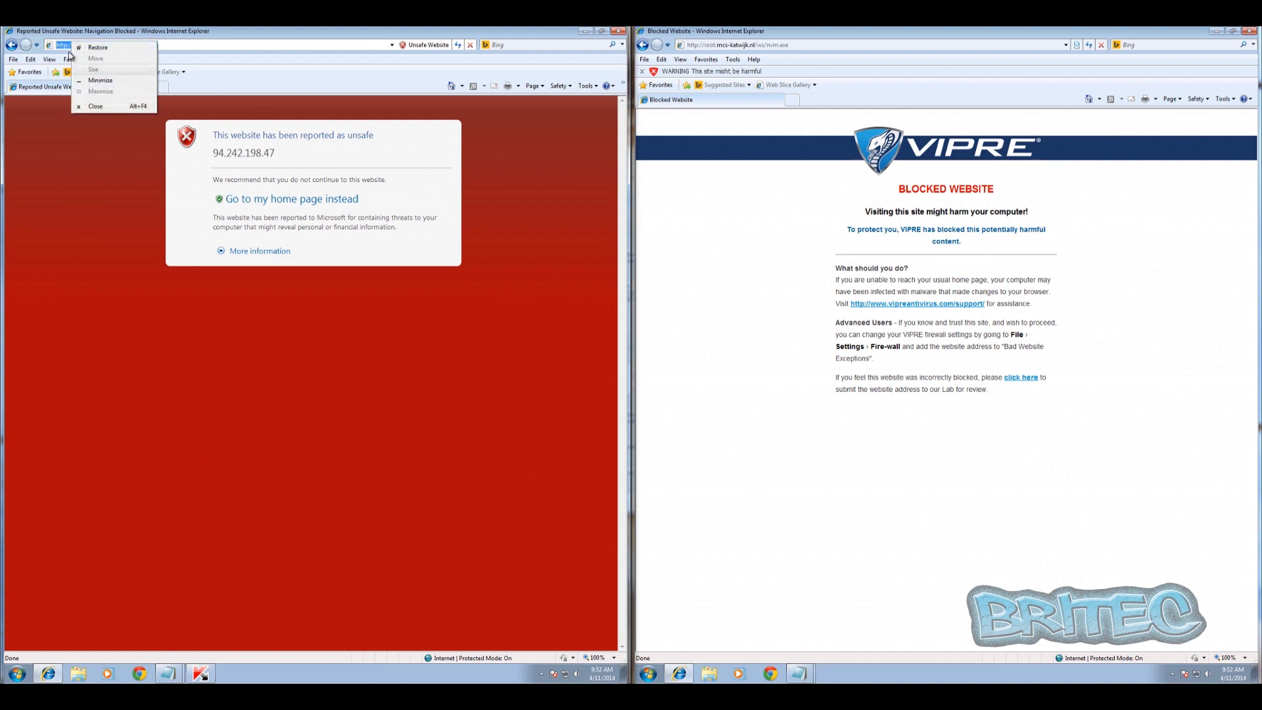
right_click(61, 43)
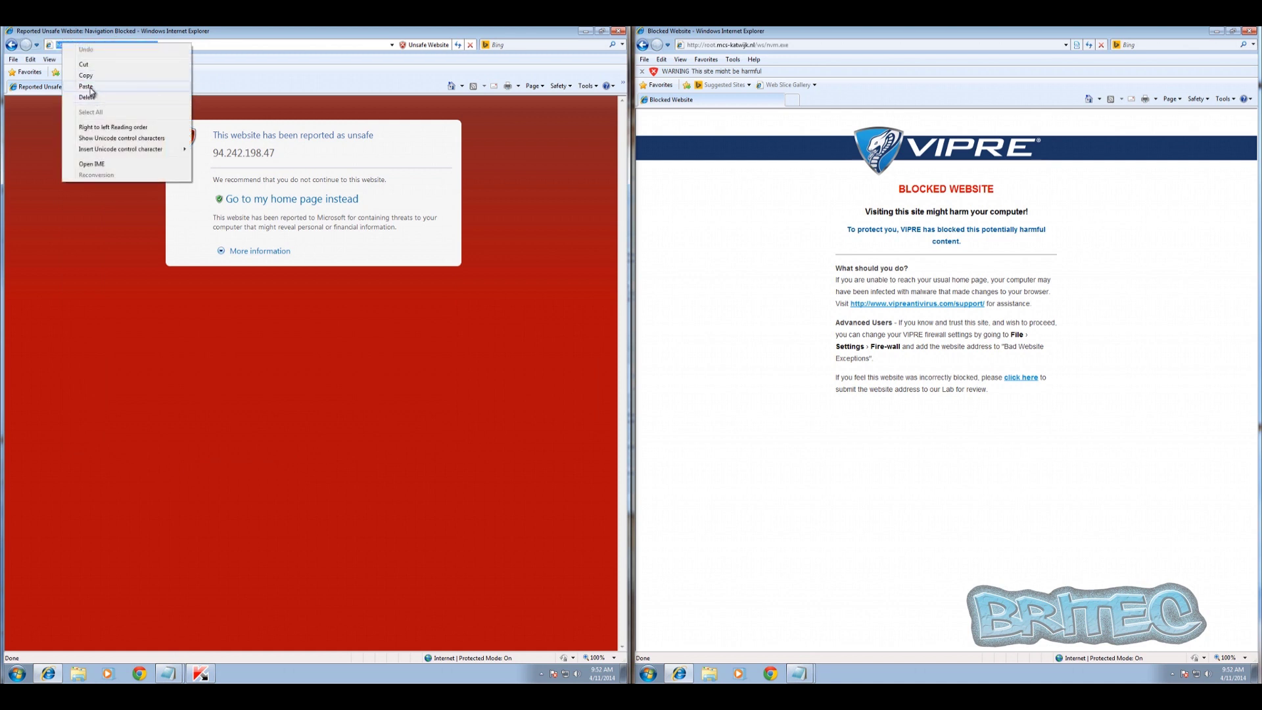
left_click(90, 88)
key("Return")
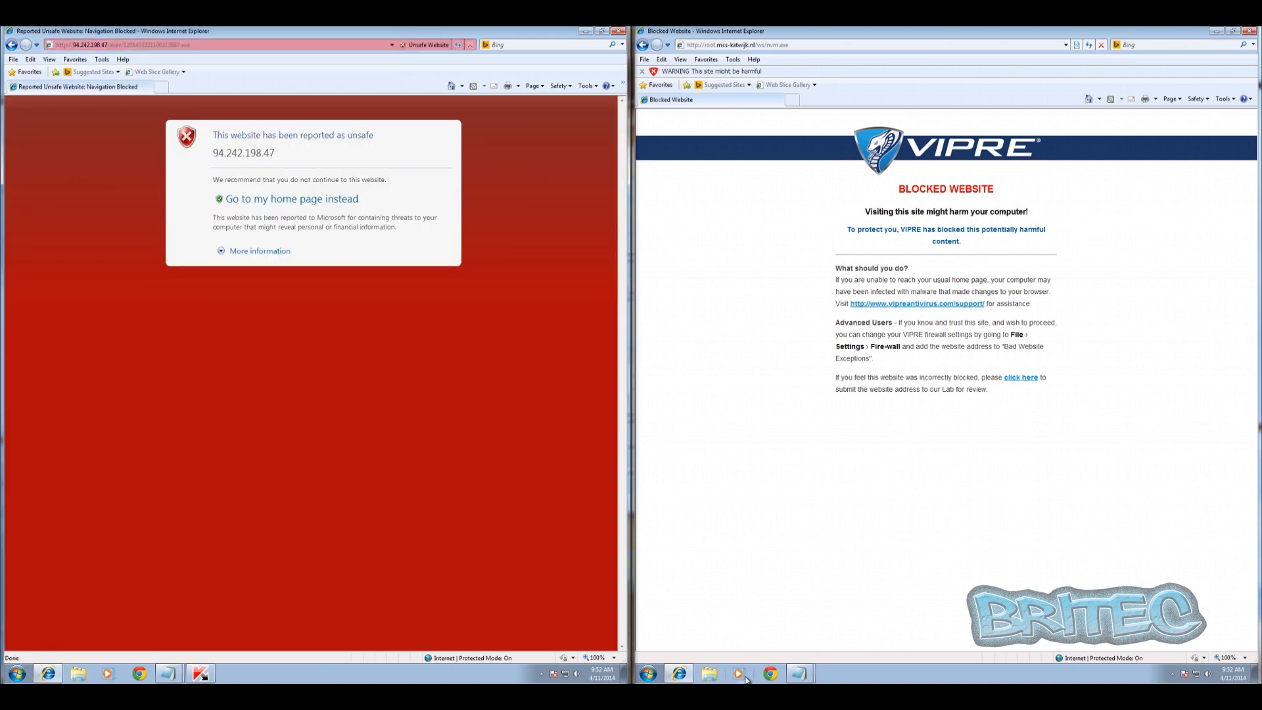
Step: Copy link 4, 94.242.198.47/exec/1201403221106212887.exe, from the links file and load it in the VIPRE machine's browser
left_click(811, 635)
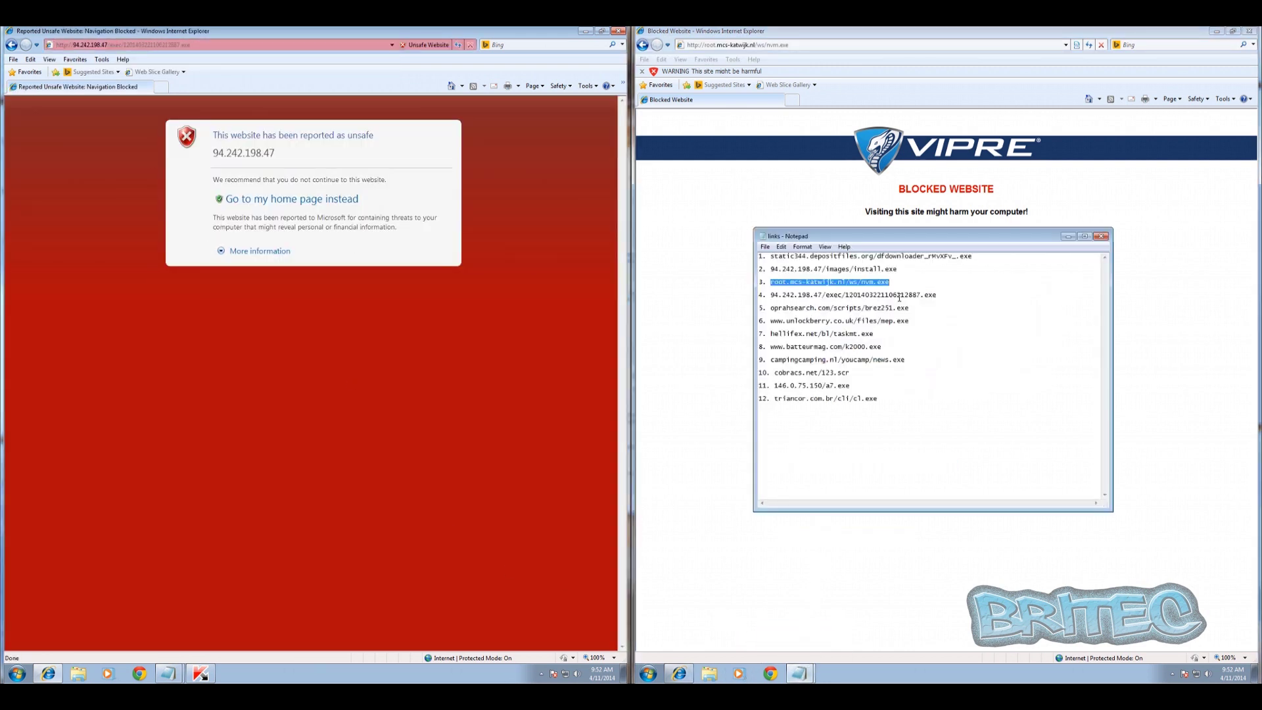
left_click_drag(934, 296, 769, 294)
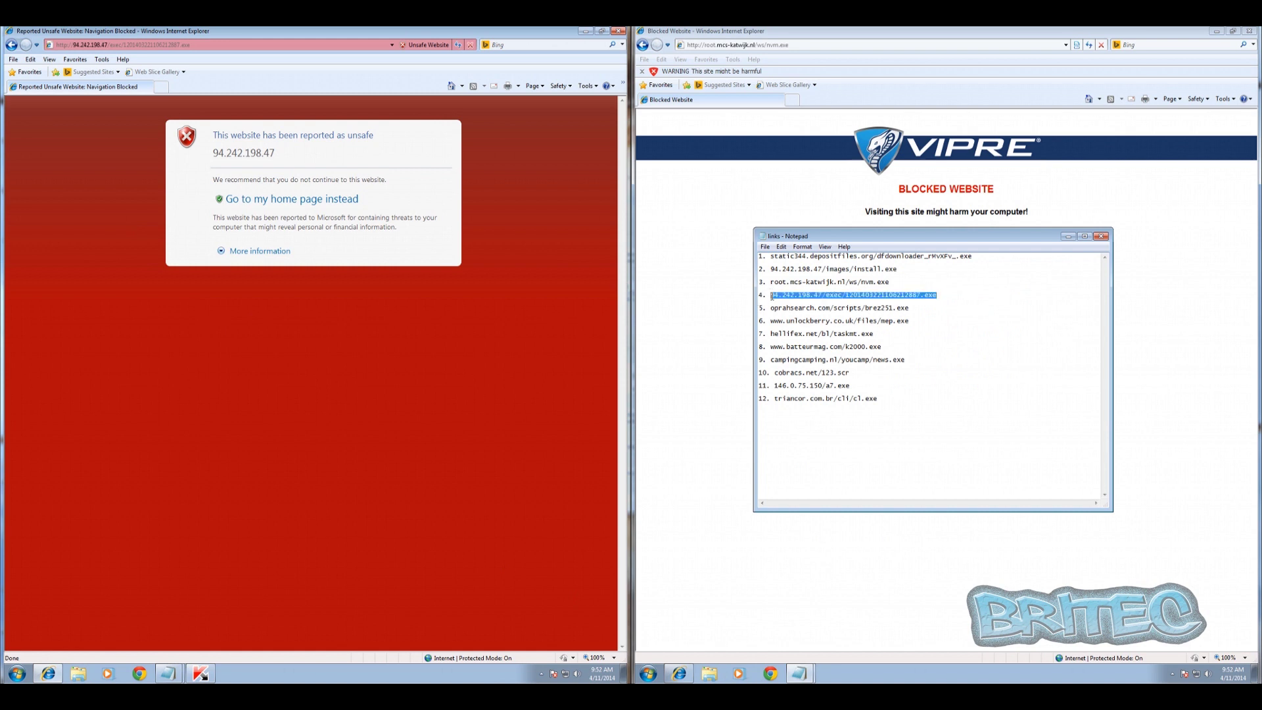
right_click(773, 297)
left_click(799, 335)
left_click(740, 46)
right_click(741, 46)
left_click(769, 85)
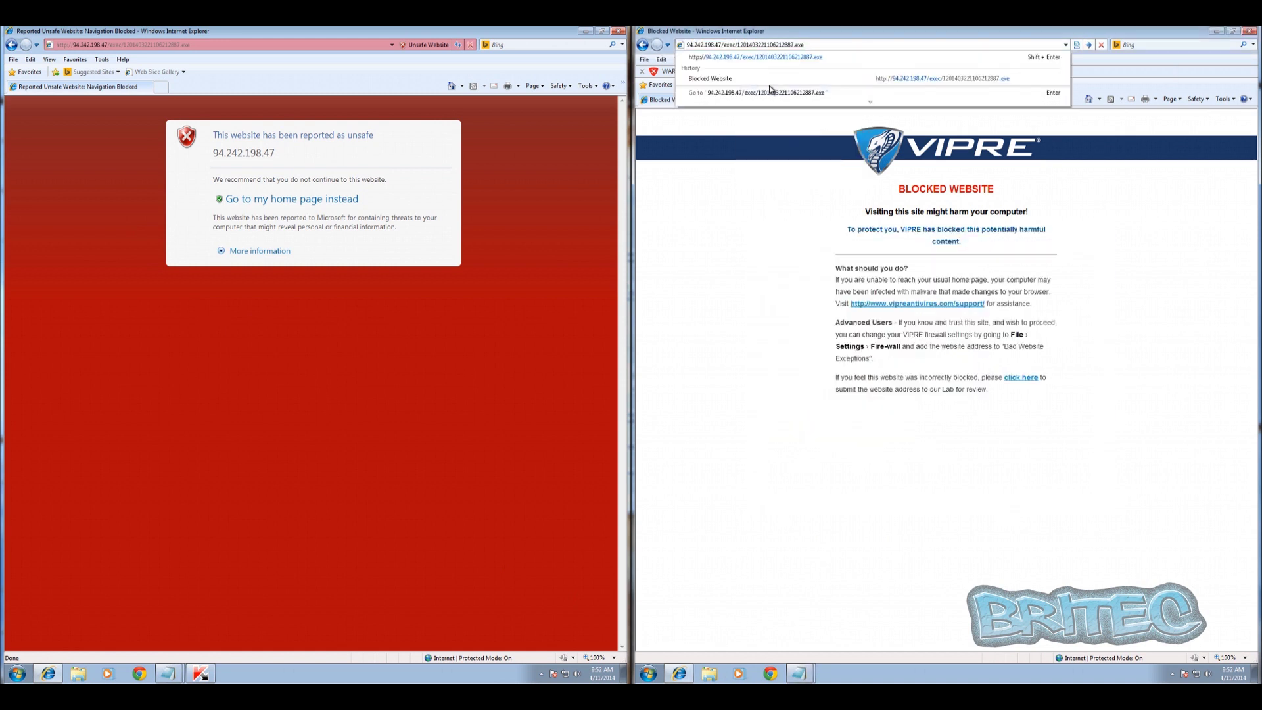
key("Return")
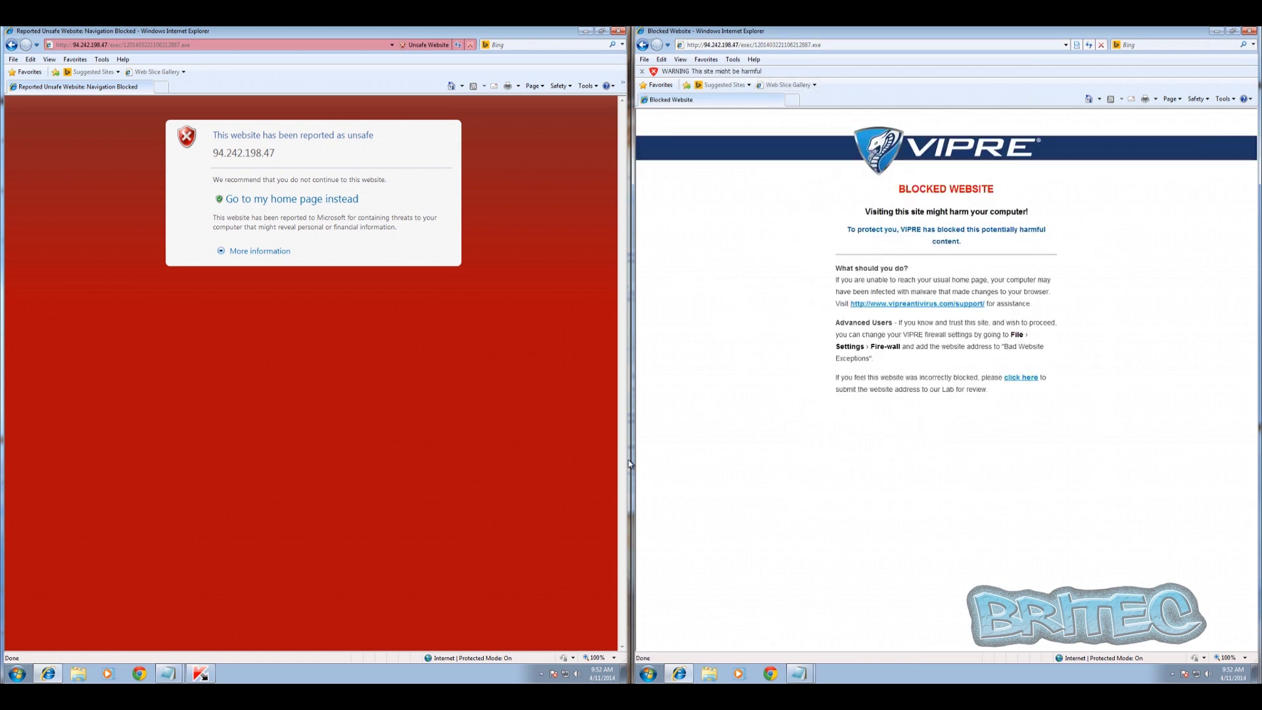
Step: Copy link 5, oprahsearch.com/scripts/brez251.exe, from the links file and load it in the Kaspersky machine's browser
left_click(169, 637)
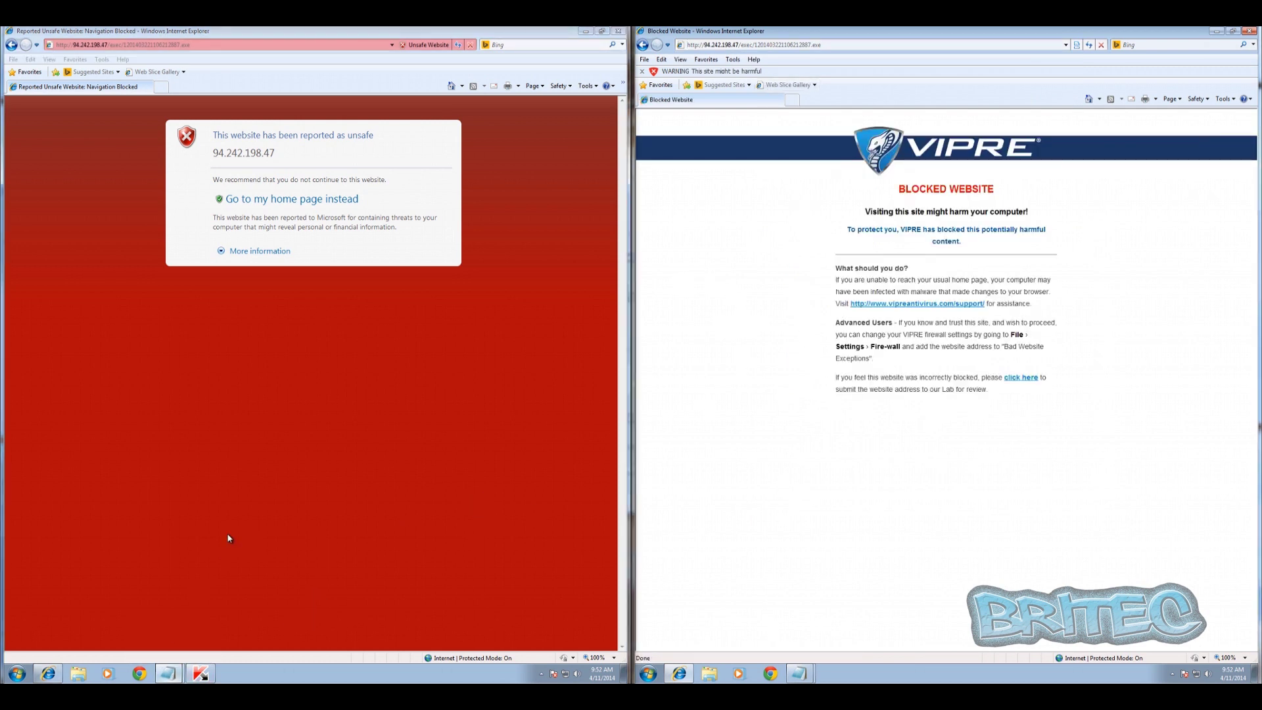
left_click_drag(222, 261, 78, 261)
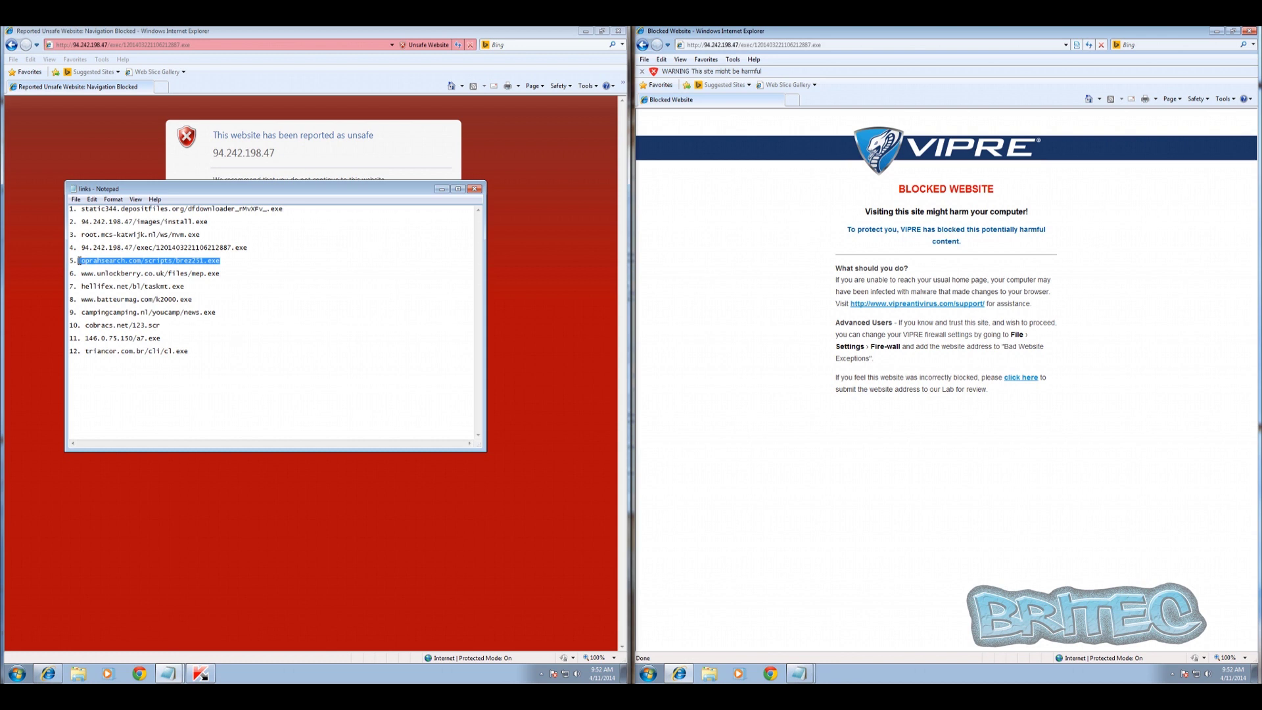
left_click(203, 261)
left_click_drag(221, 261, 77, 263)
right_click(84, 260)
left_click(105, 299)
left_click_drag(433, 190, 436, 190)
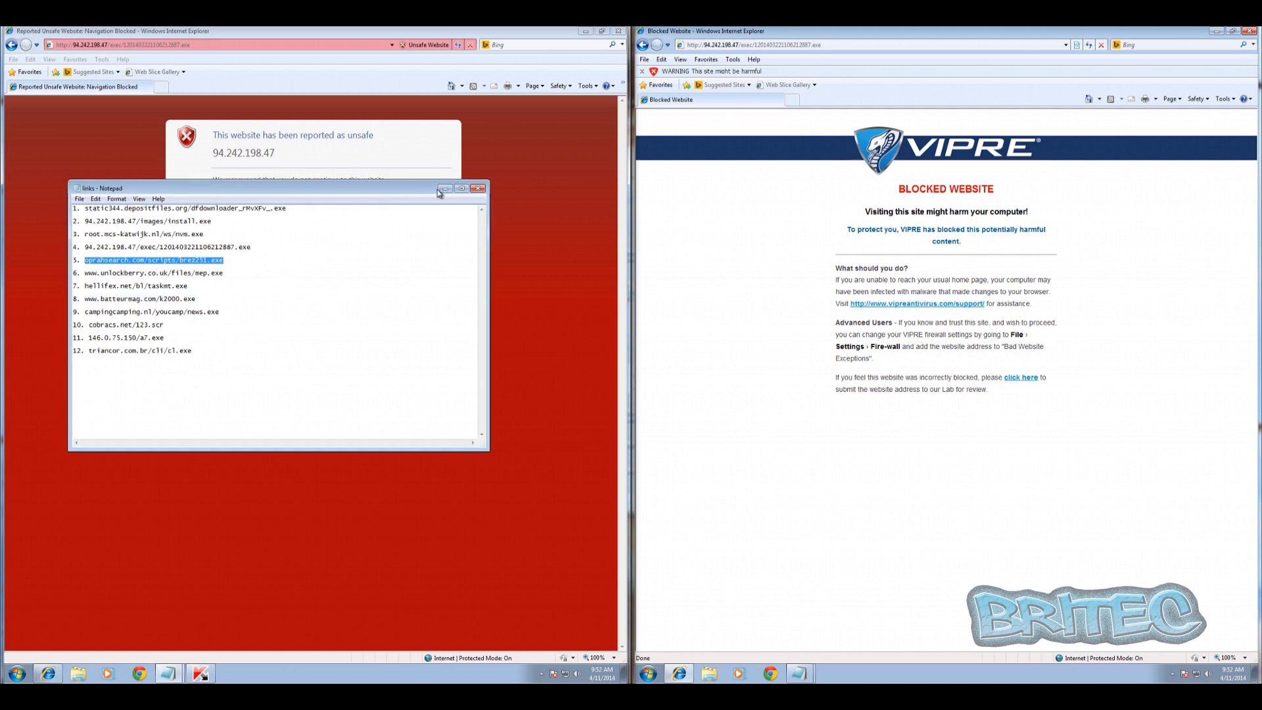
left_click(444, 188)
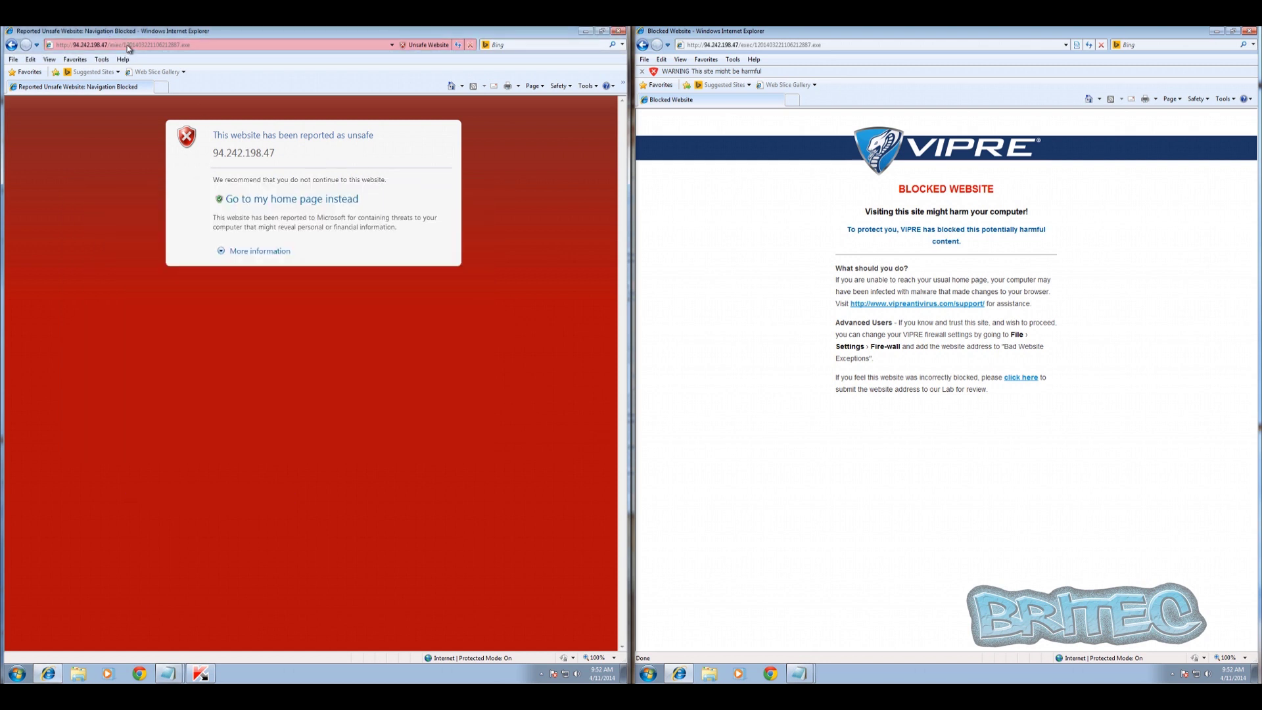
right_click(129, 48)
left_click(164, 100)
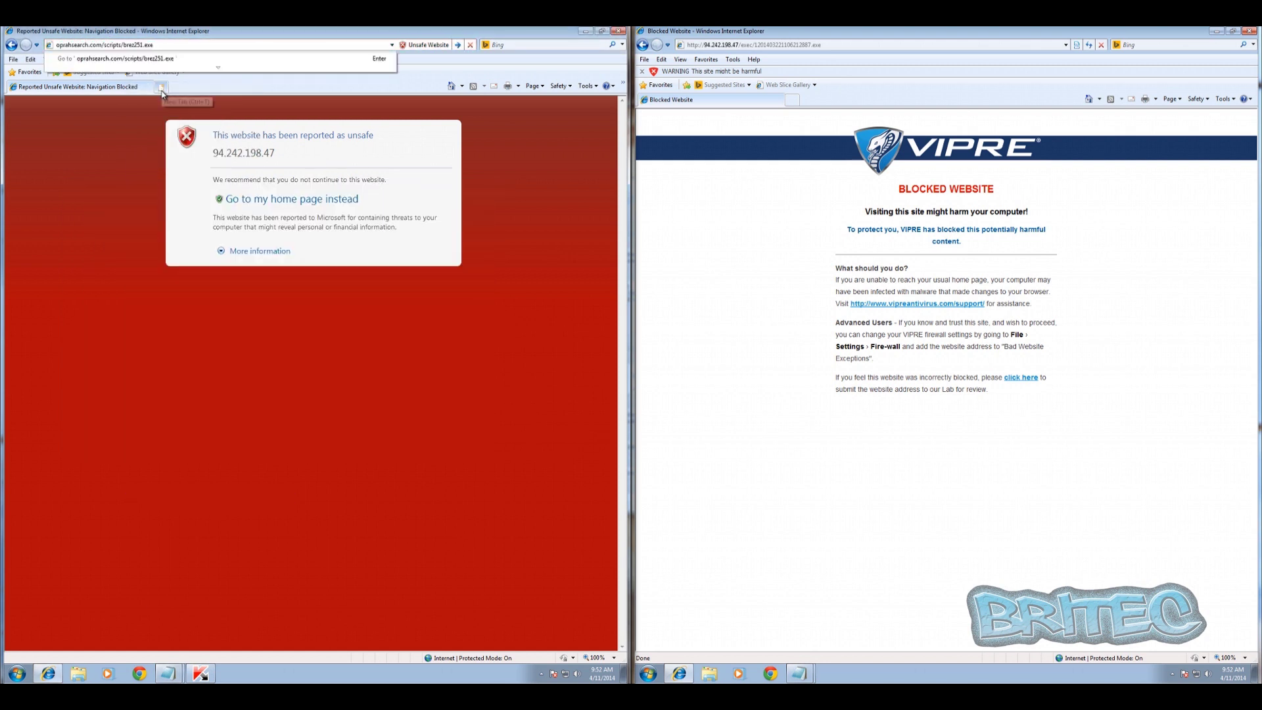
key("Return")
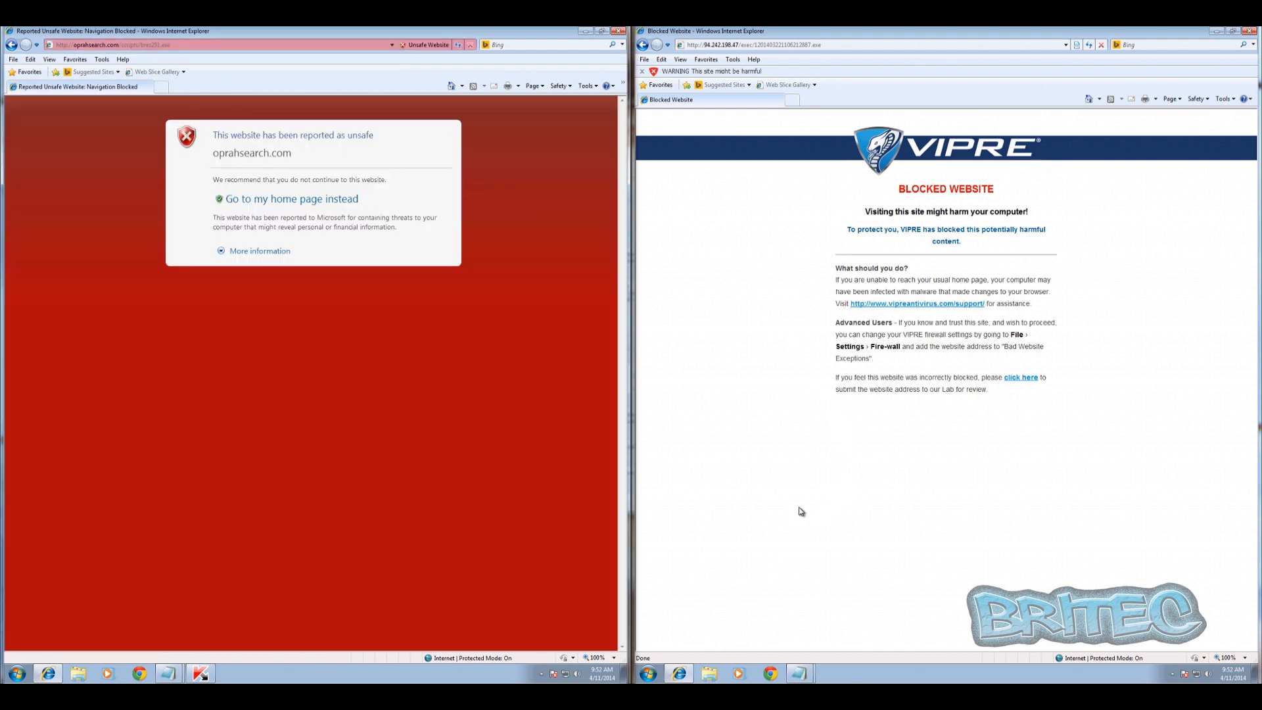
Step: Copy link 5, oprahsearch.com/scripts/brez251.exe, from the links file and load it in the VIPRE machine's browser
mouse_move(799, 673)
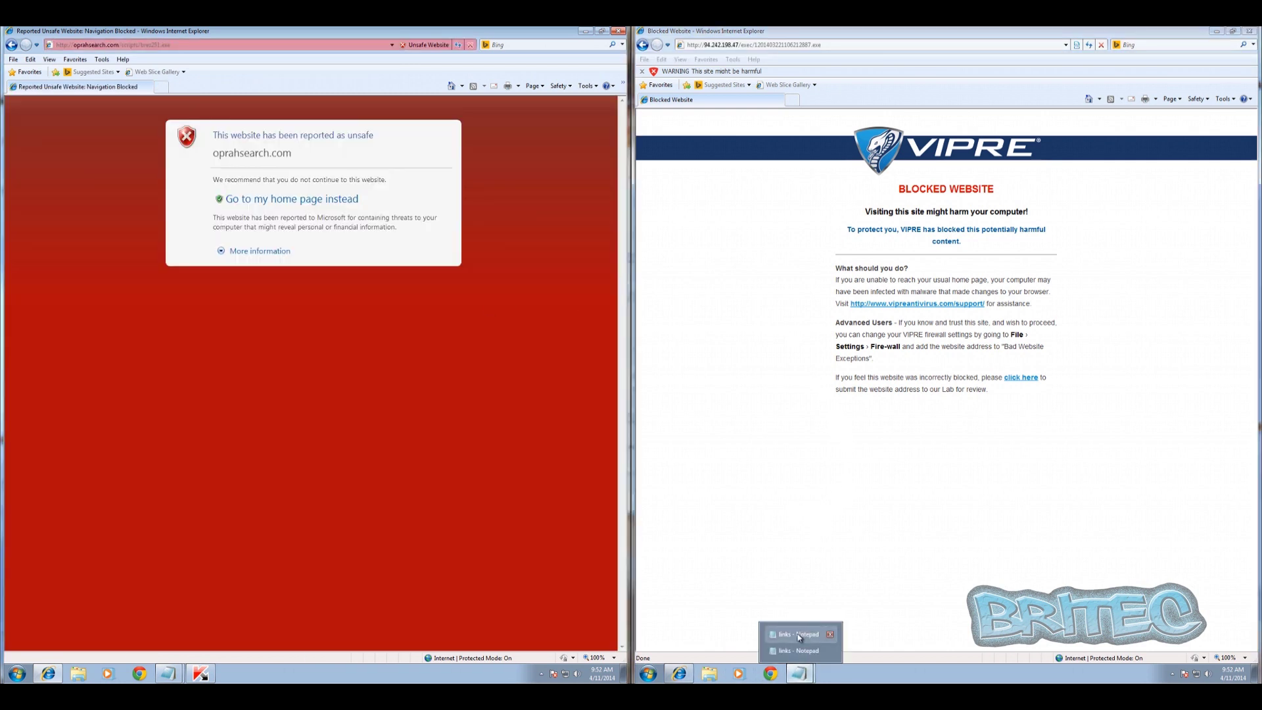
left_click(802, 638)
left_click_drag(914, 309, 773, 312)
right_click(773, 312)
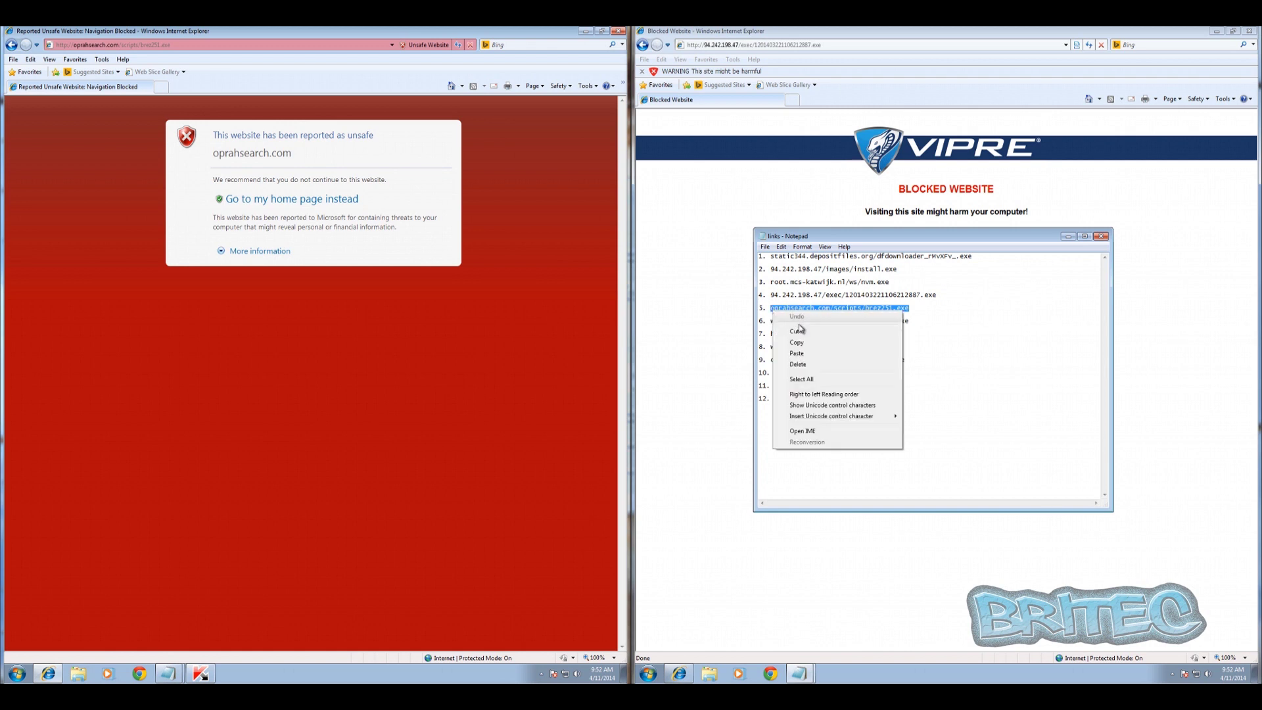
left_click(797, 344)
left_click(1069, 238)
left_click(744, 45)
right_click(744, 46)
left_click(762, 87)
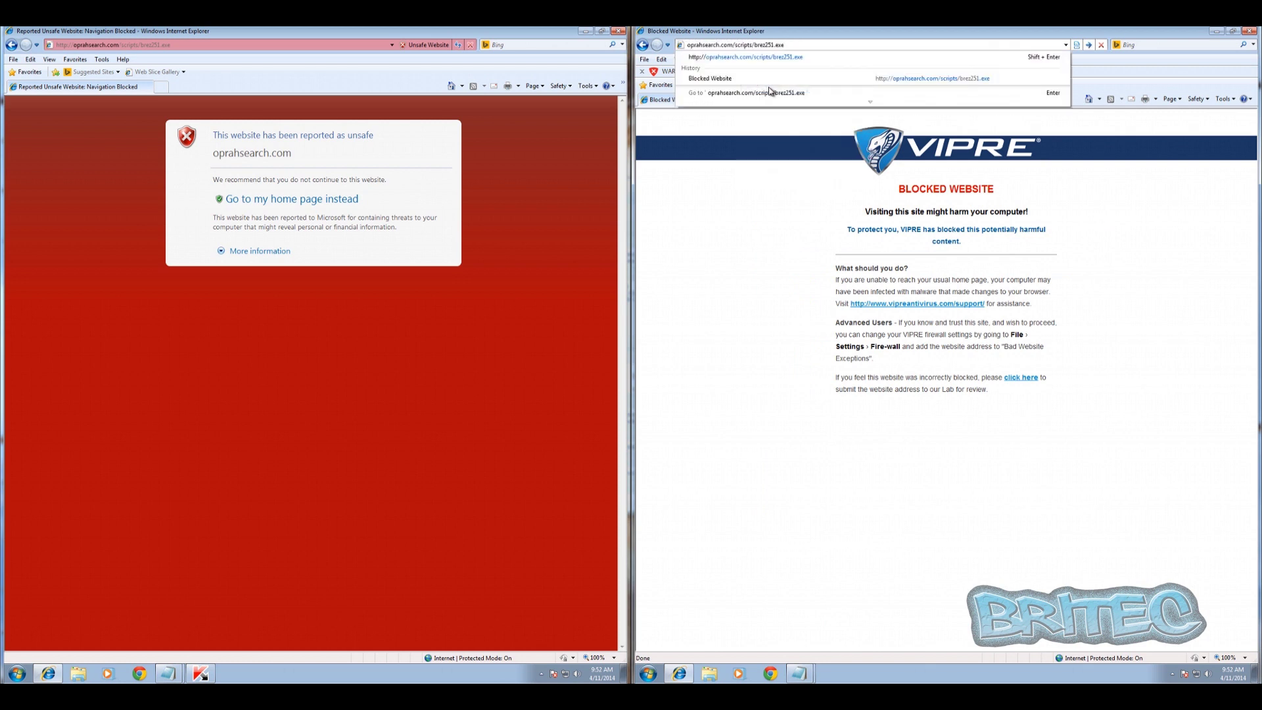
key("Return")
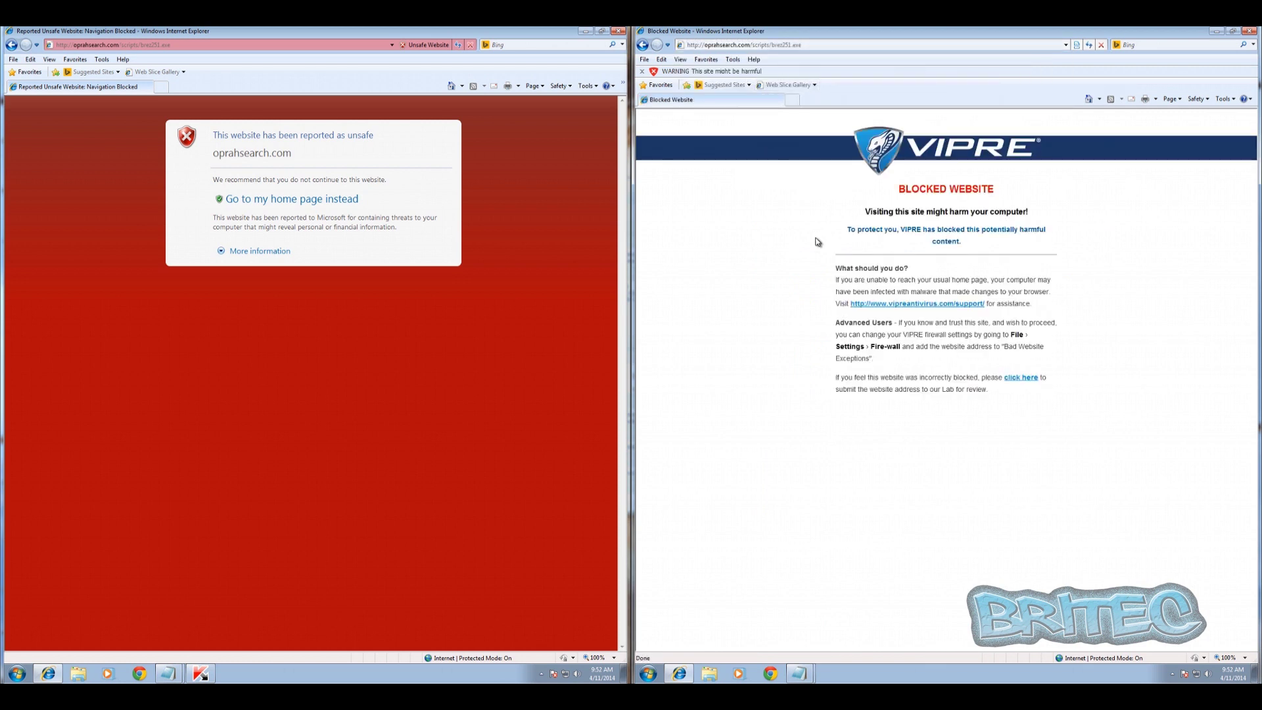
left_click(172, 673)
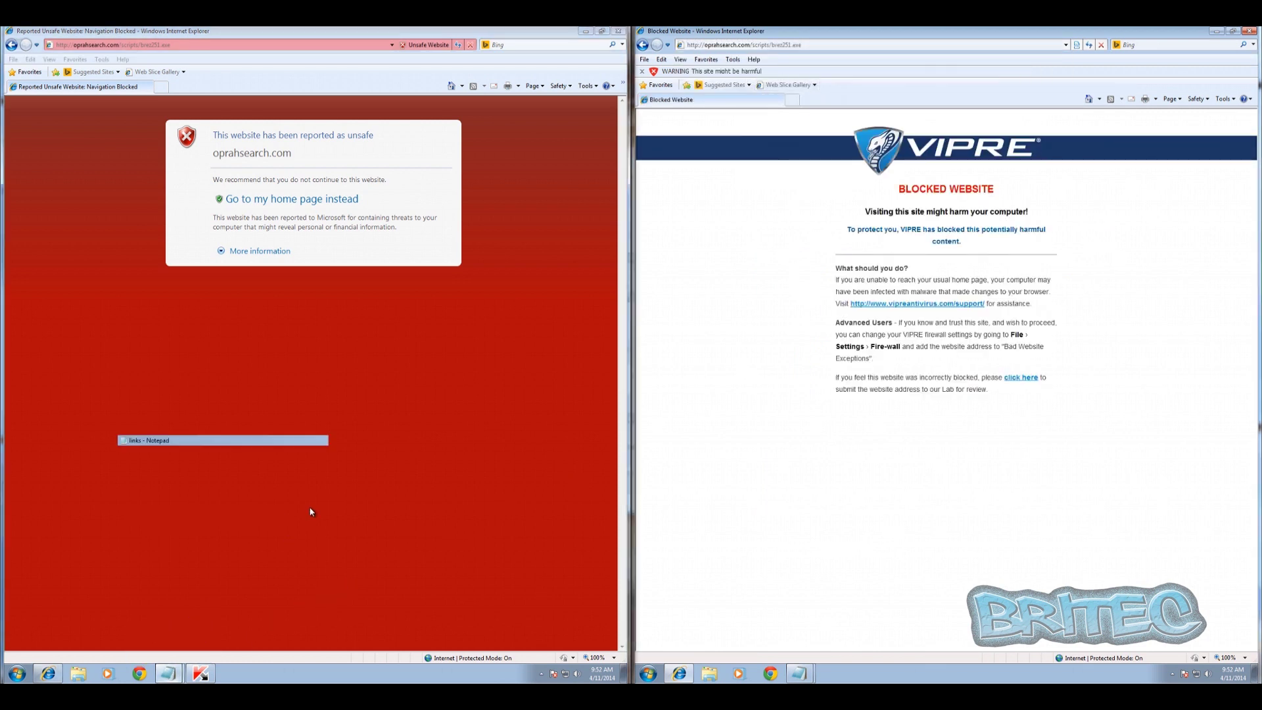
left_click_drag(223, 273, 87, 274)
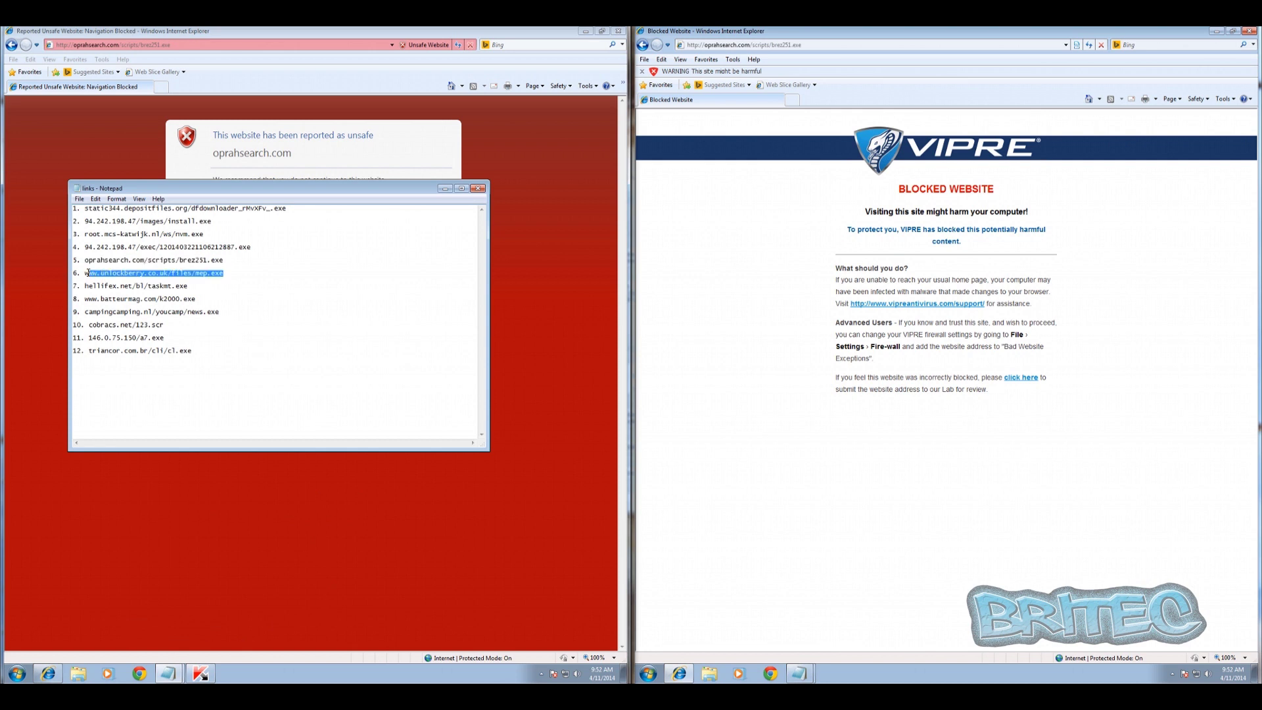
right_click(86, 273)
left_click(115, 311)
left_click(447, 190)
right_click(161, 45)
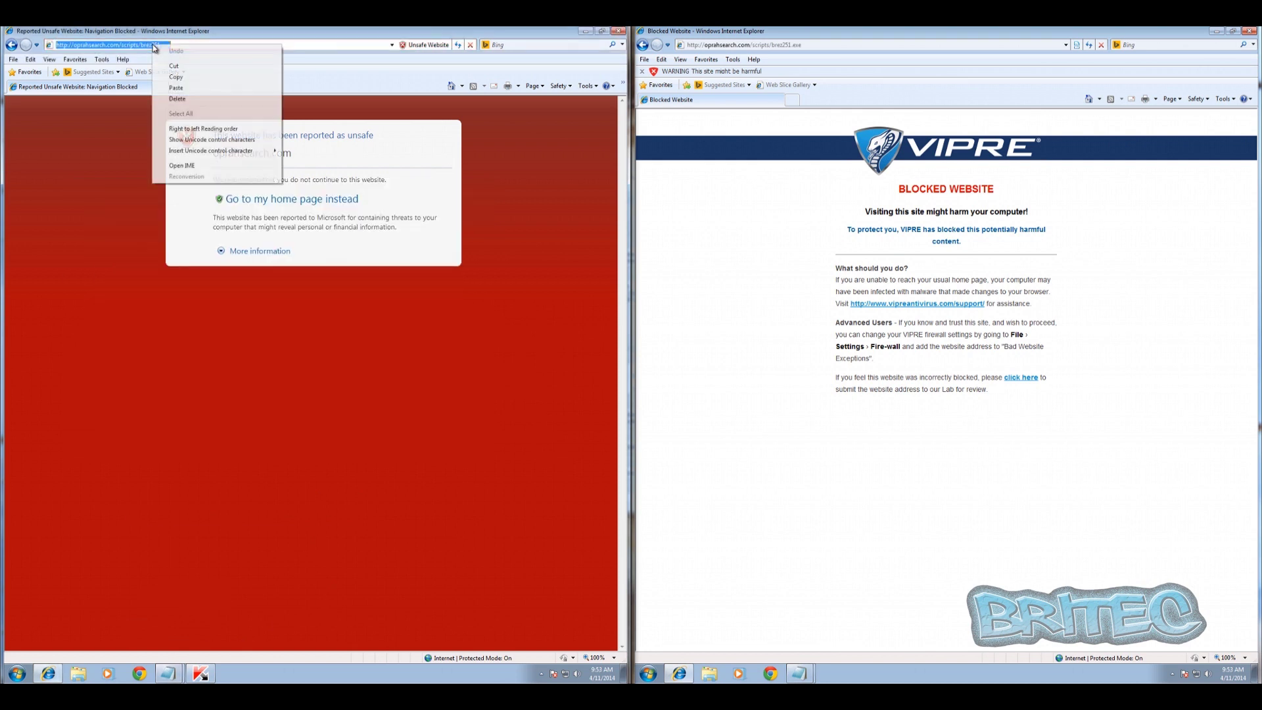
left_click(176, 90)
key("Return")
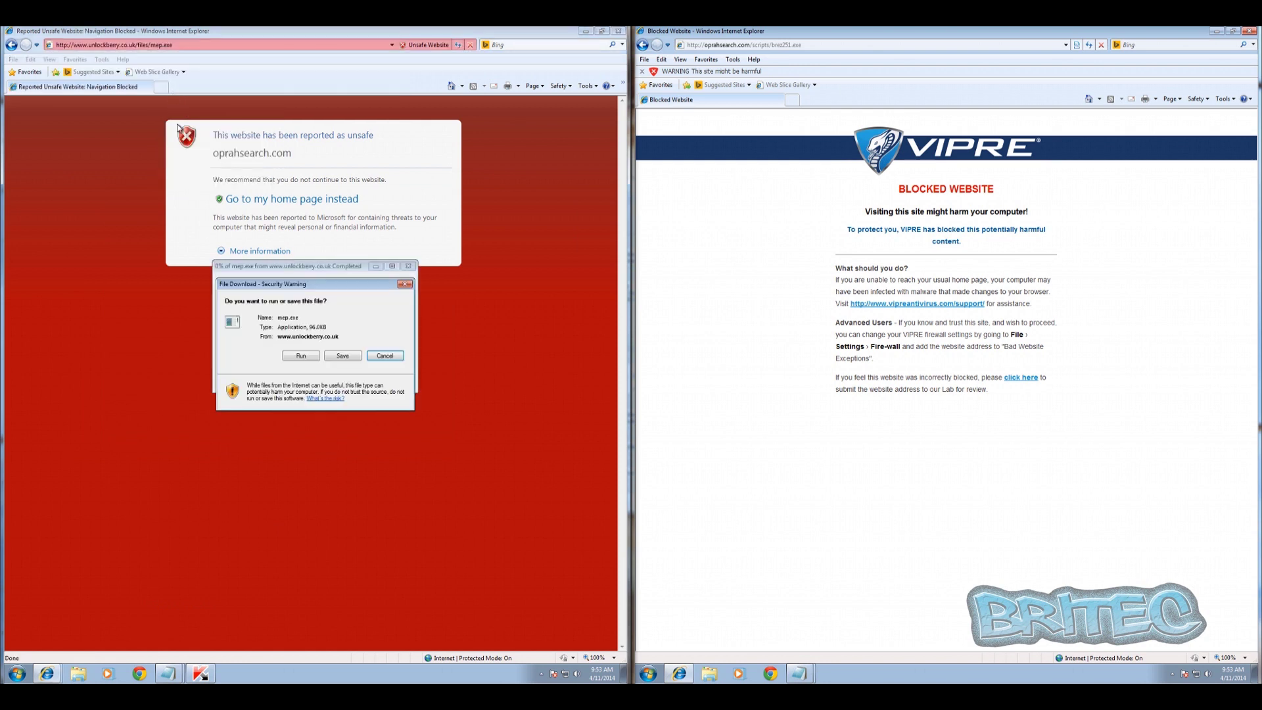
Step: Download and run mep.exe on the Kaspersky machine, and close the BlackBerry MEP Reader window
left_click(301, 355)
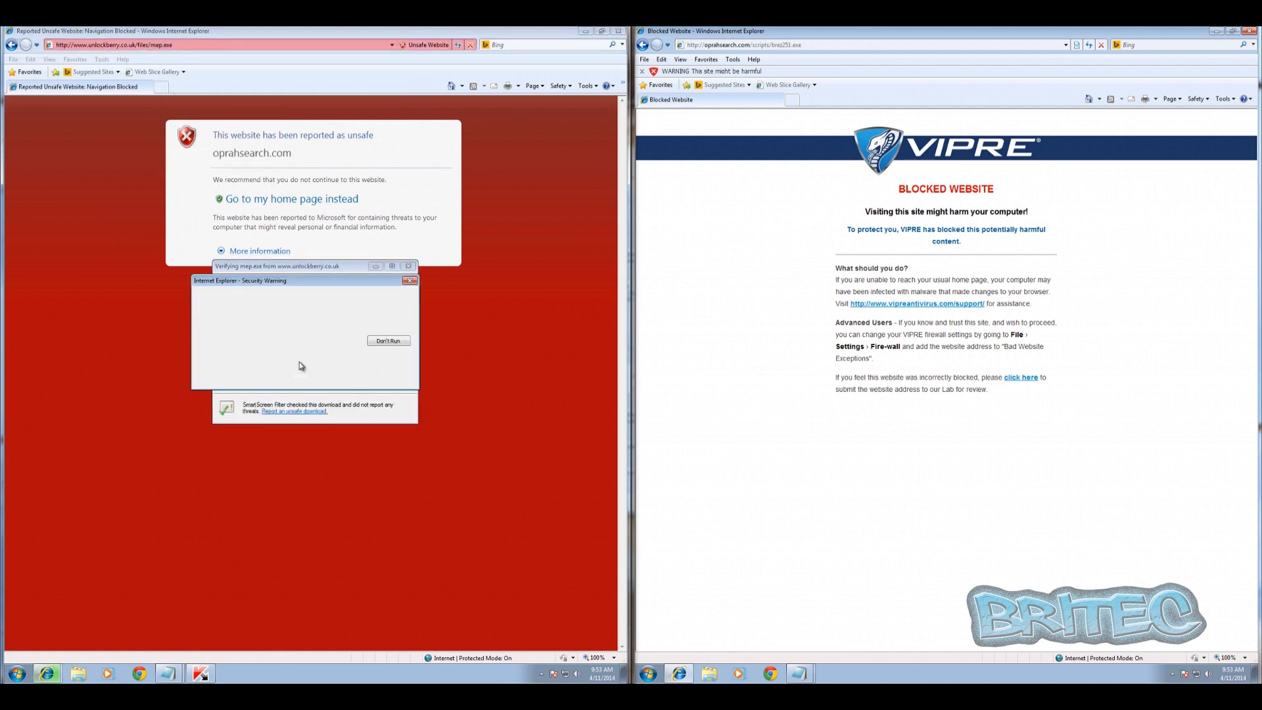
left_click(339, 341)
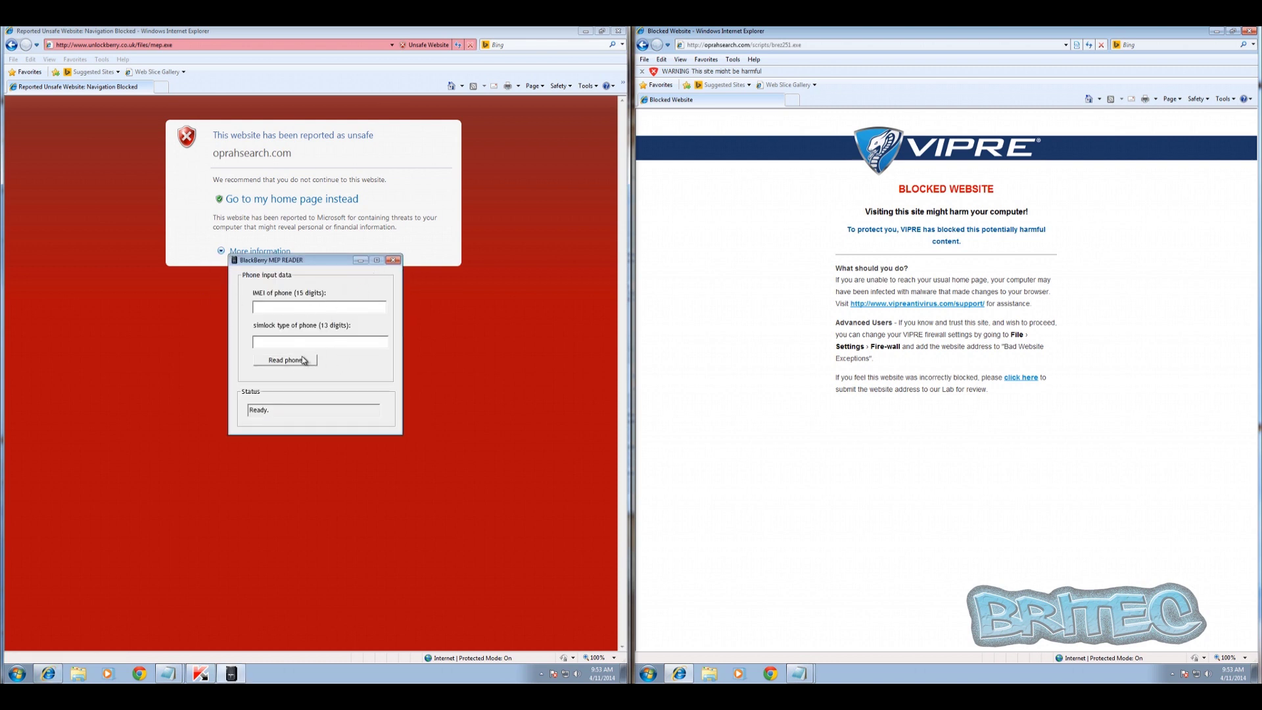
left_click(393, 261)
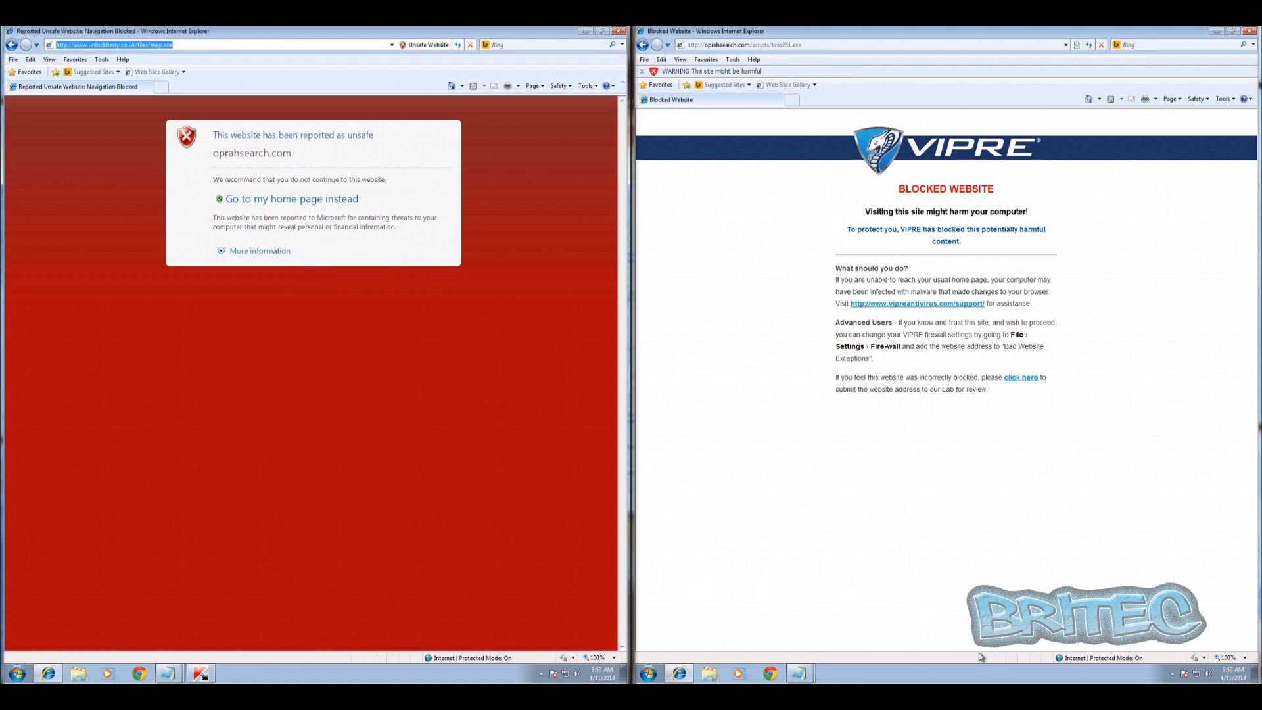
mouse_move(814, 675)
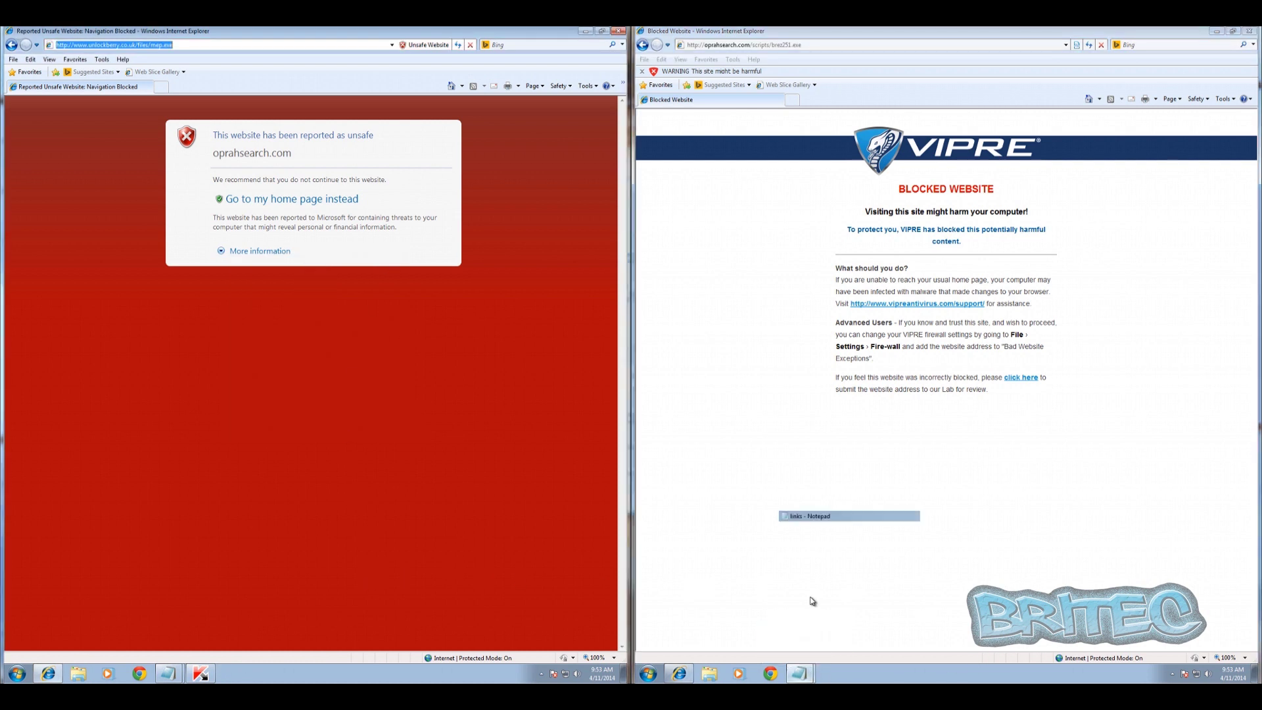
left_click(808, 634)
left_click_drag(908, 321, 771, 321)
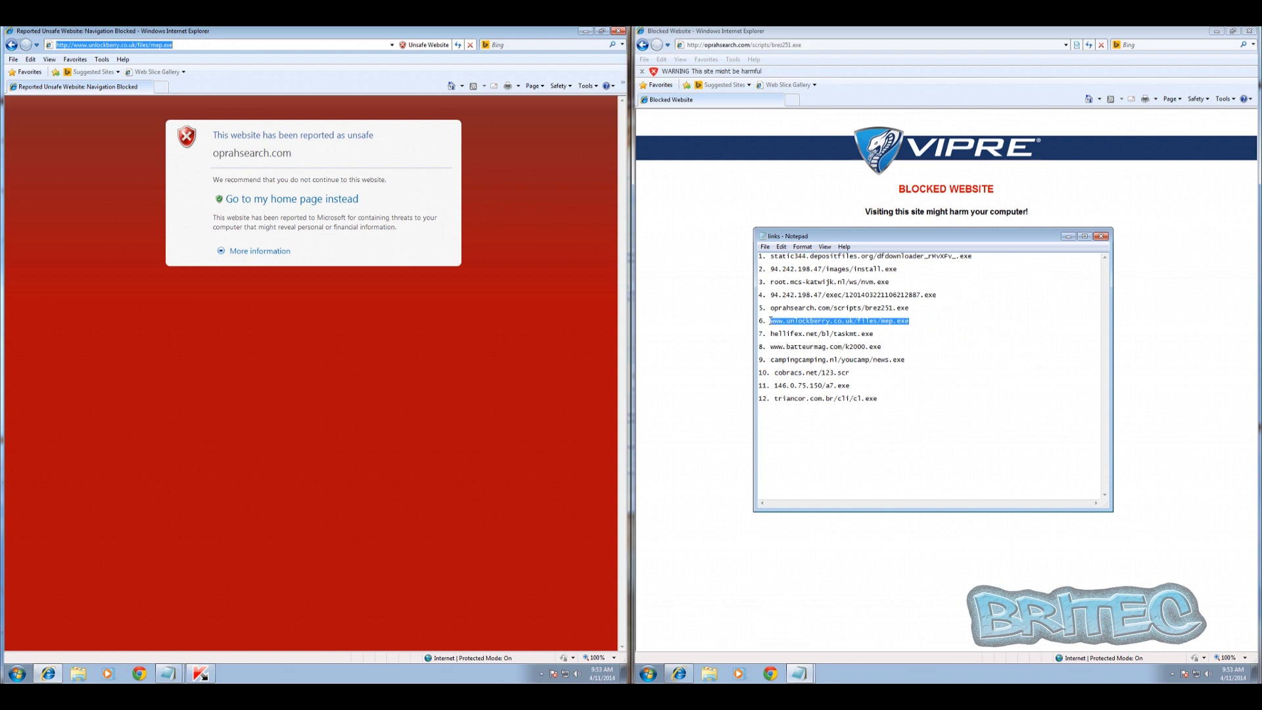
right_click(772, 321)
left_click(802, 355)
left_click(754, 46)
right_click(754, 47)
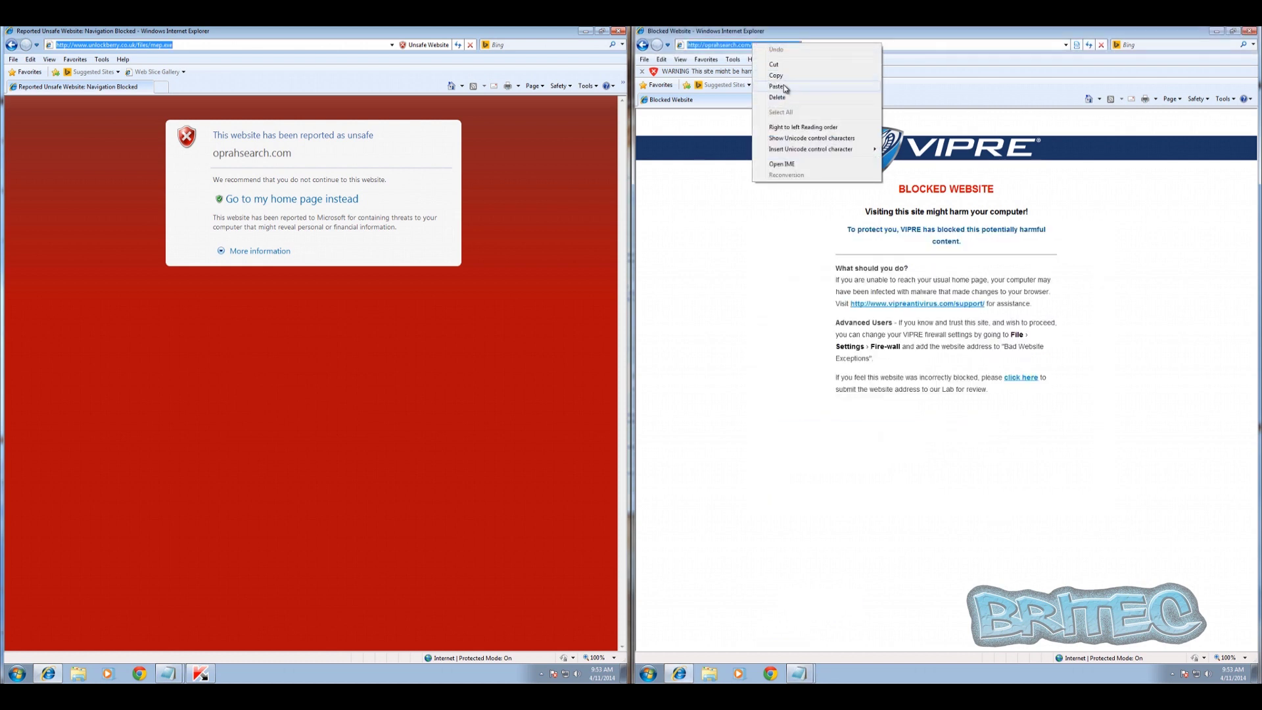
left_click(784, 85)
left_click(783, 85)
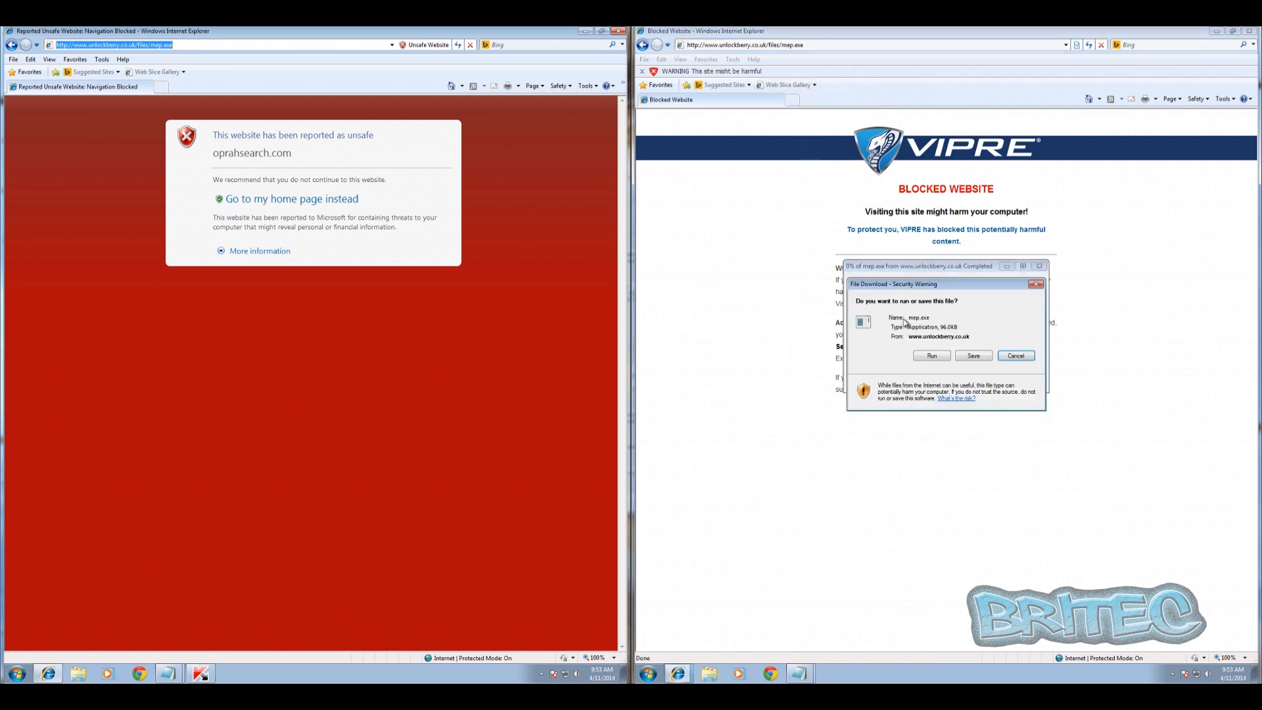
Step: Download and run mep.exe on the VIPRE machine, and close the BlackBerry MEP Reader window
left_click(934, 360)
left_click(989, 354)
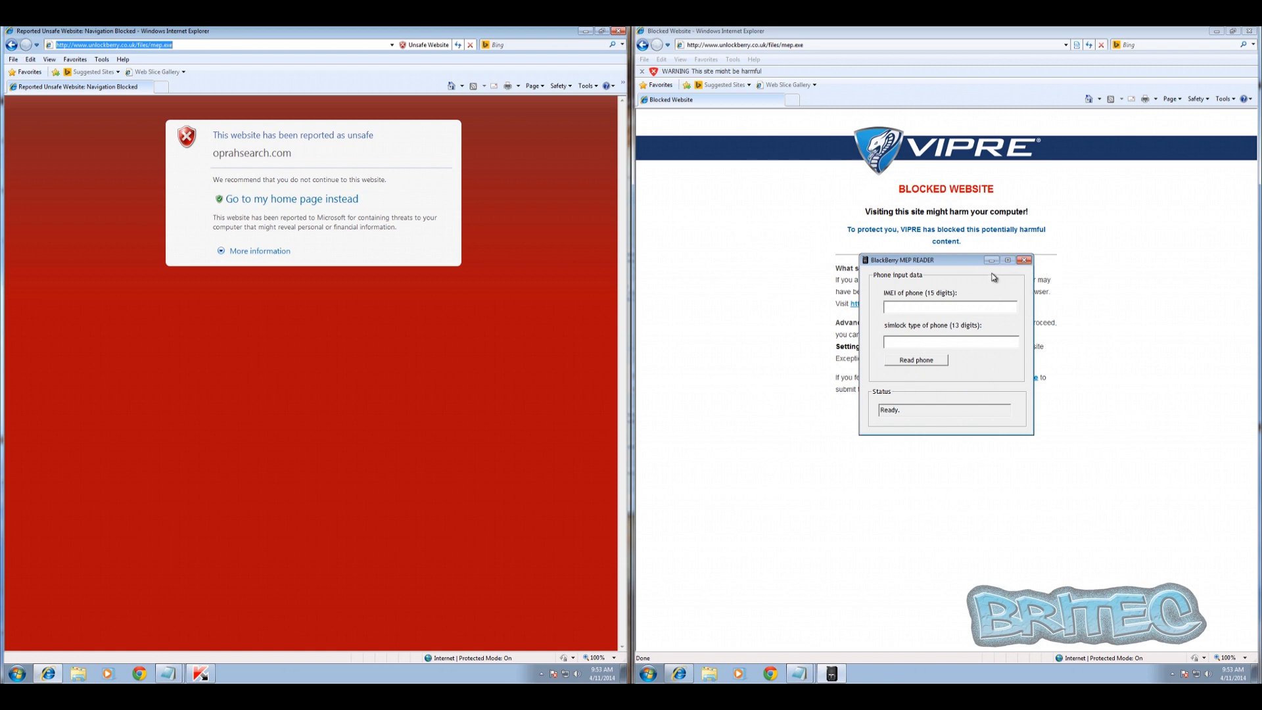
left_click(1023, 260)
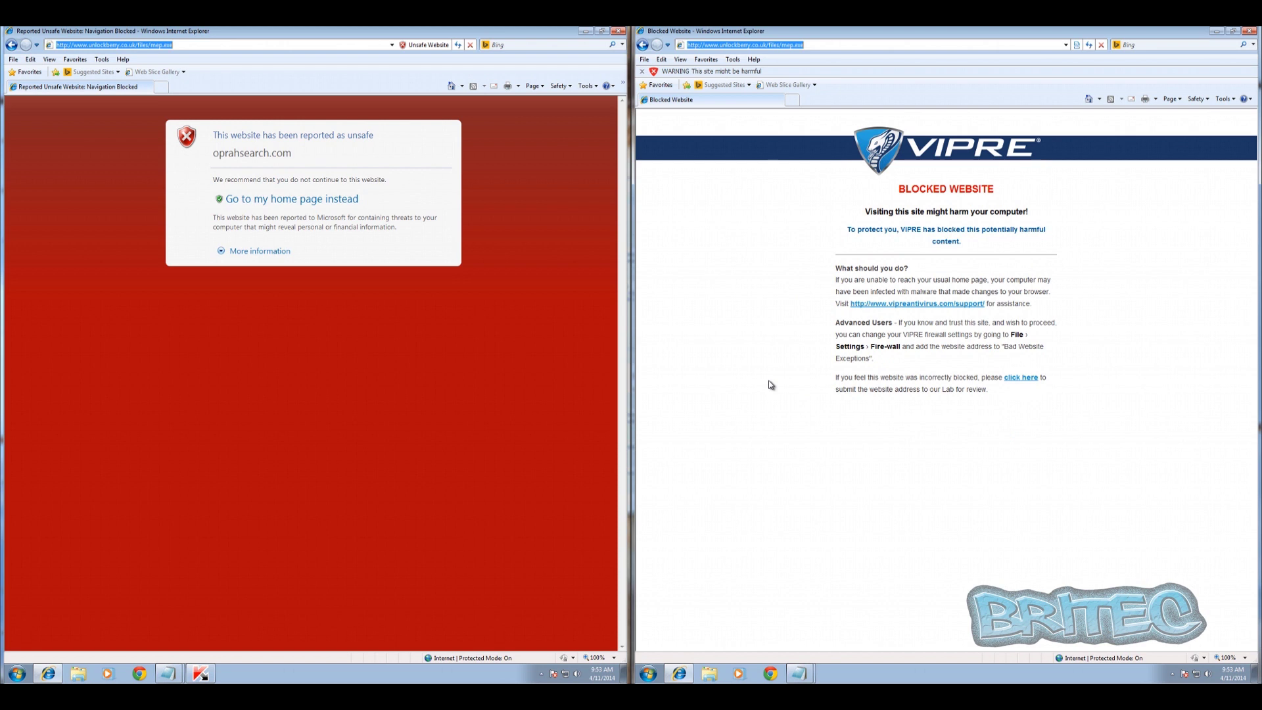
Step: Copy link 7, hellifex.net/bl/taskmt.exe, from the links file and load it in the Kaspersky machine's browser
left_click(176, 675)
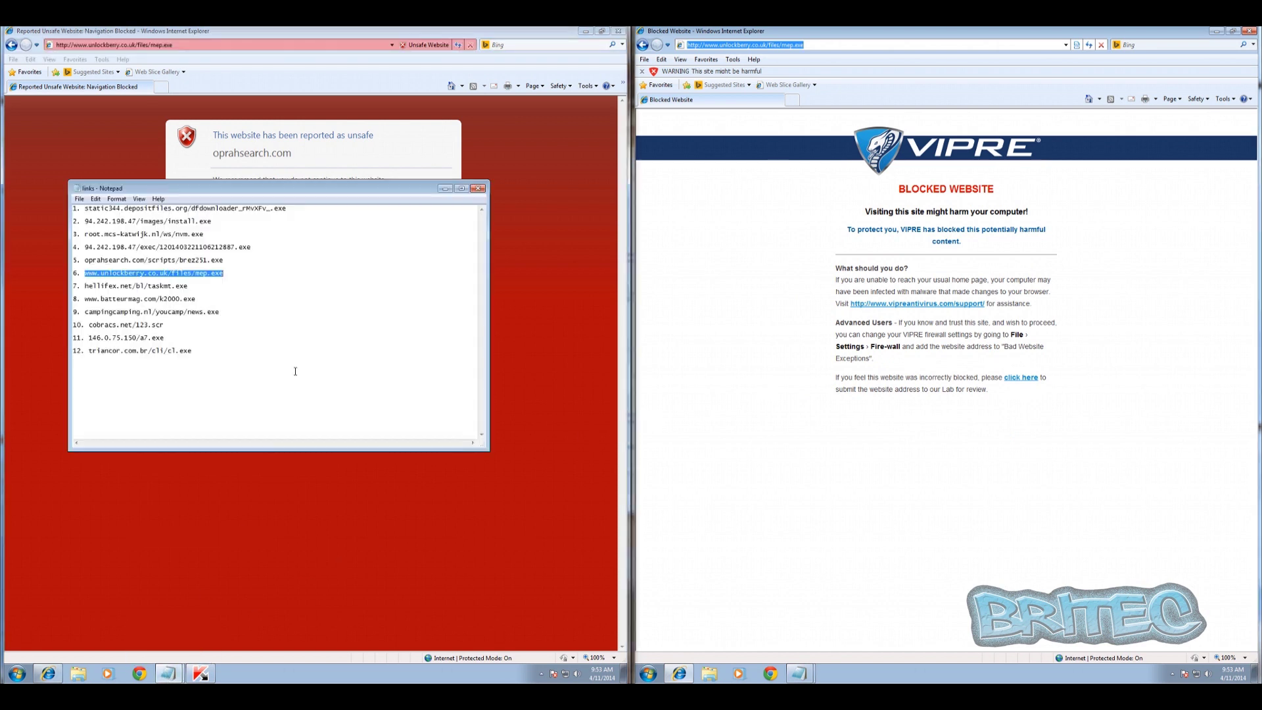
left_click_drag(196, 286, 113, 288)
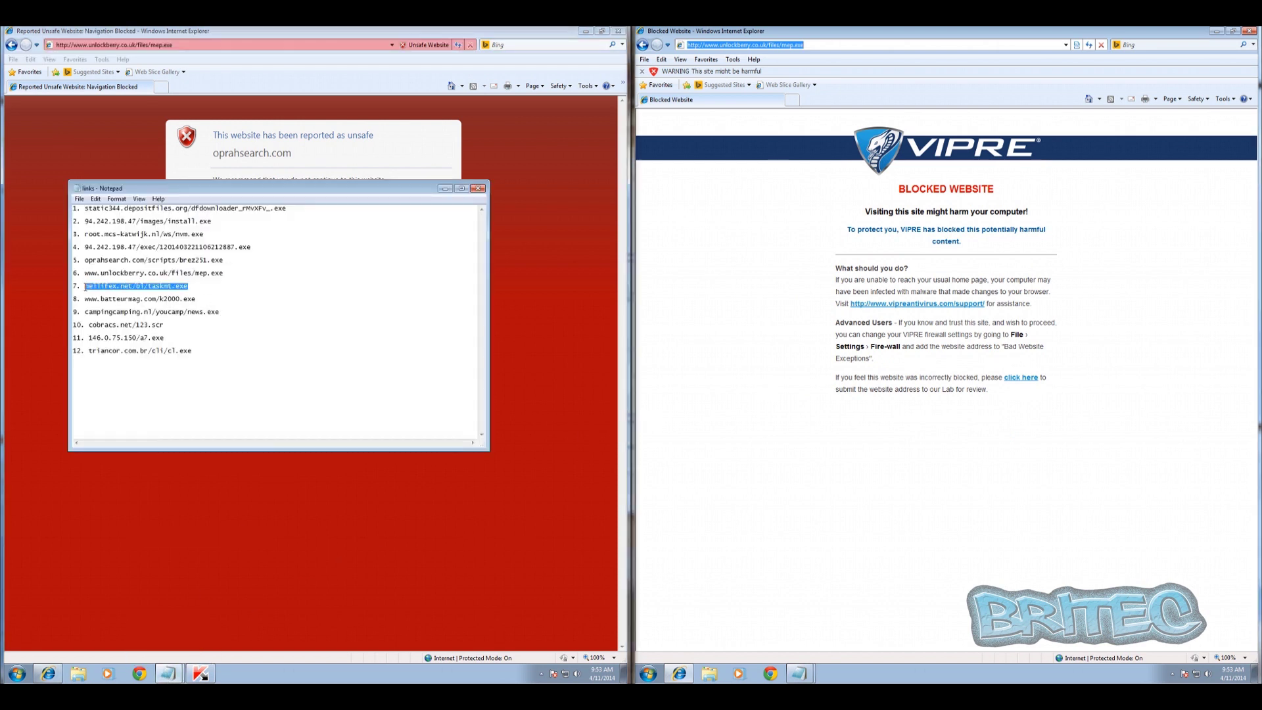
right_click(90, 283)
left_click(108, 318)
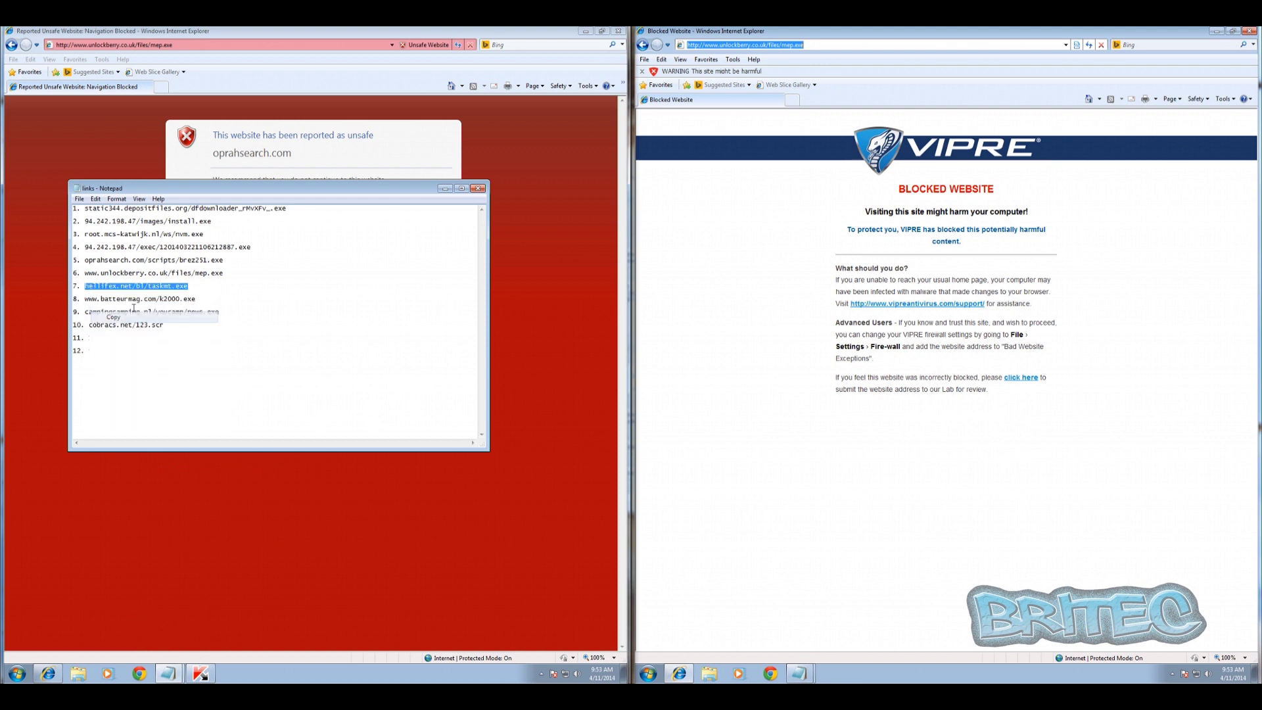
left_click(447, 190)
right_click(183, 44)
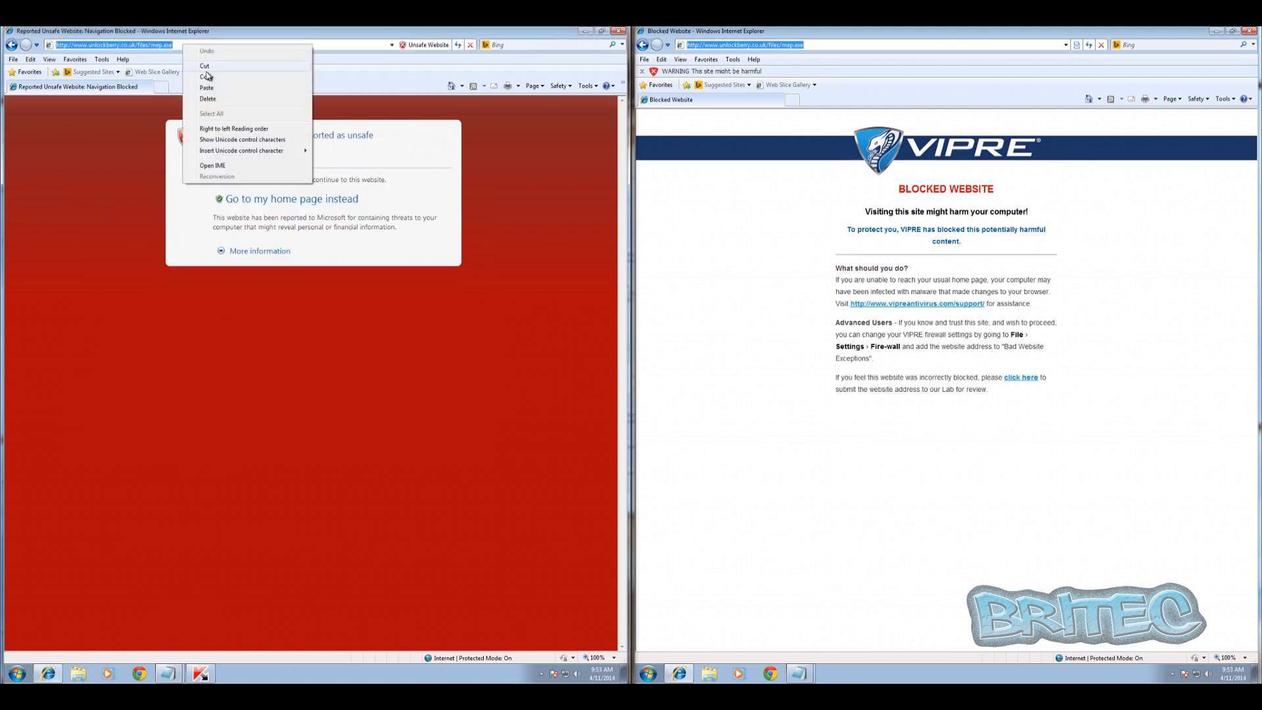
left_click(208, 89)
key("Return")
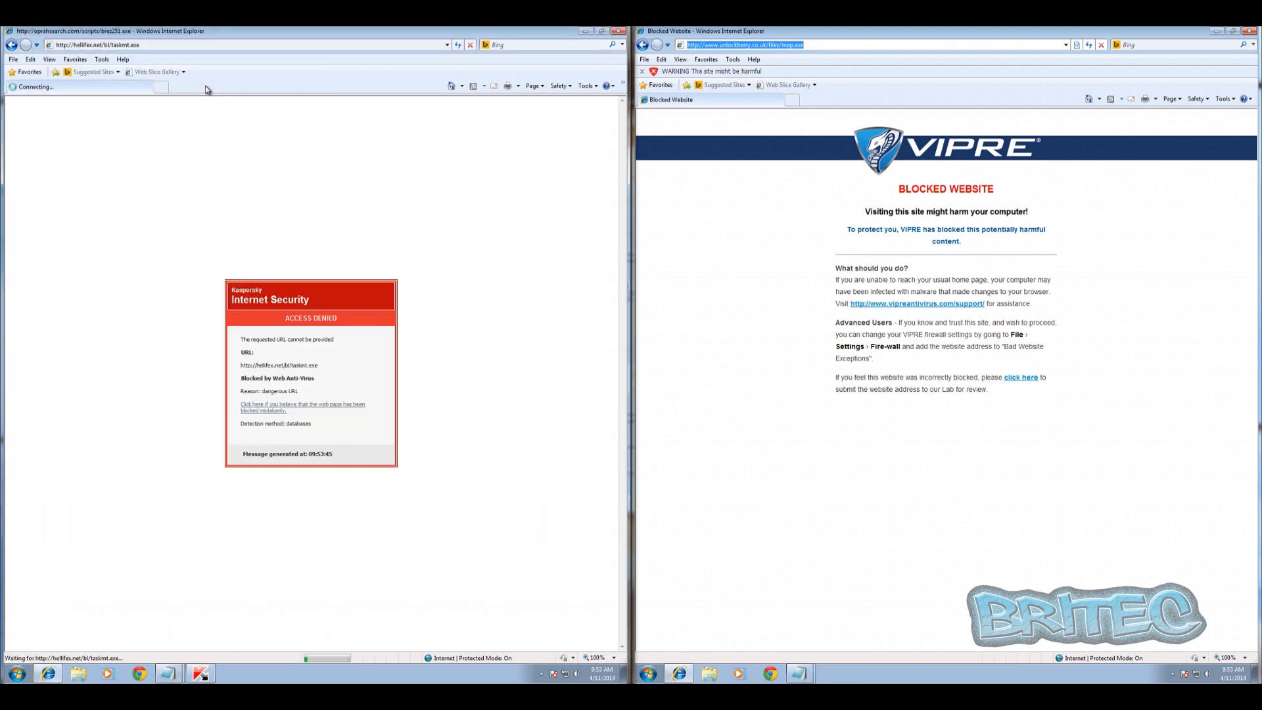
Step: Check the protection status in the Kaspersky Internet Security main window and put the window away
left_click(340, 407)
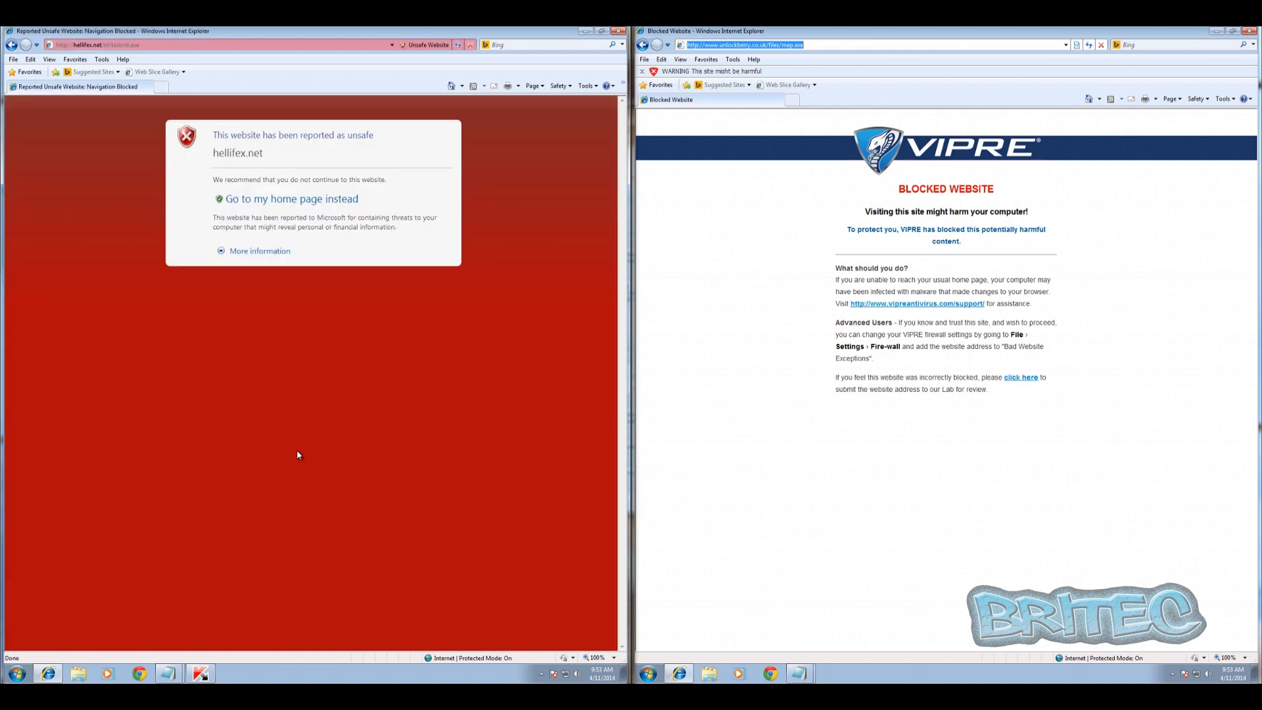
left_click(200, 673)
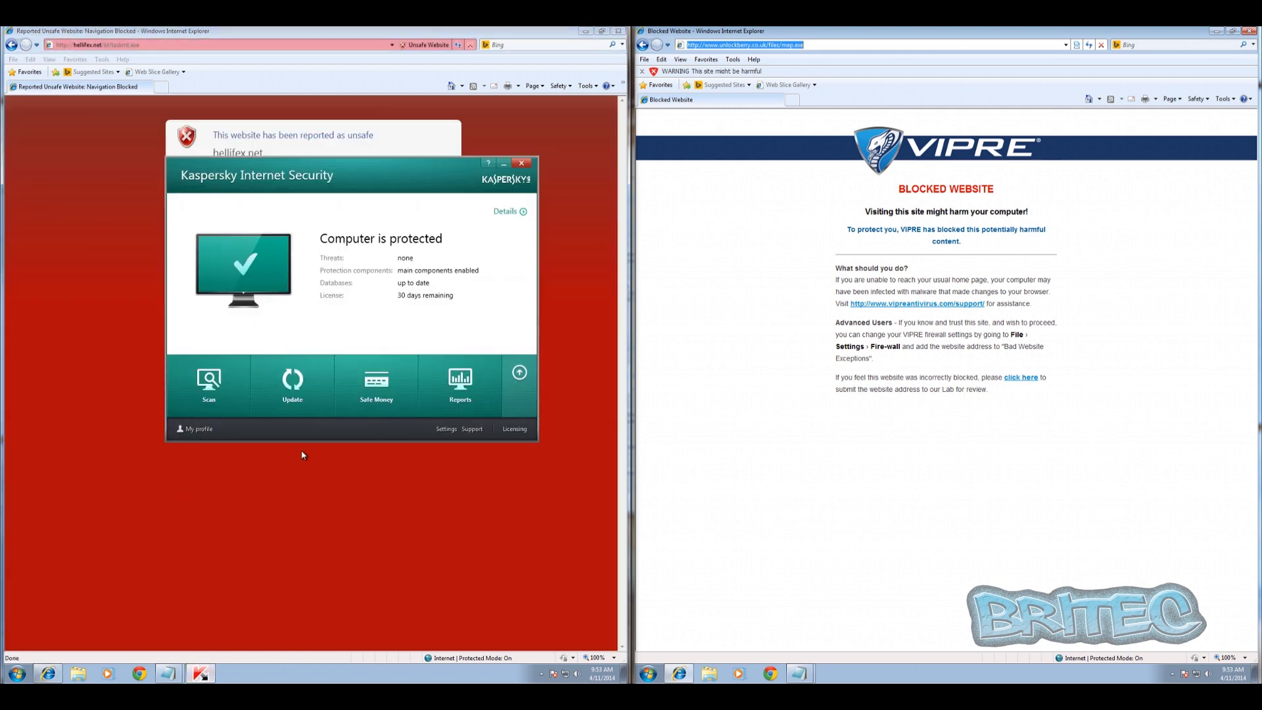
left_click(502, 165)
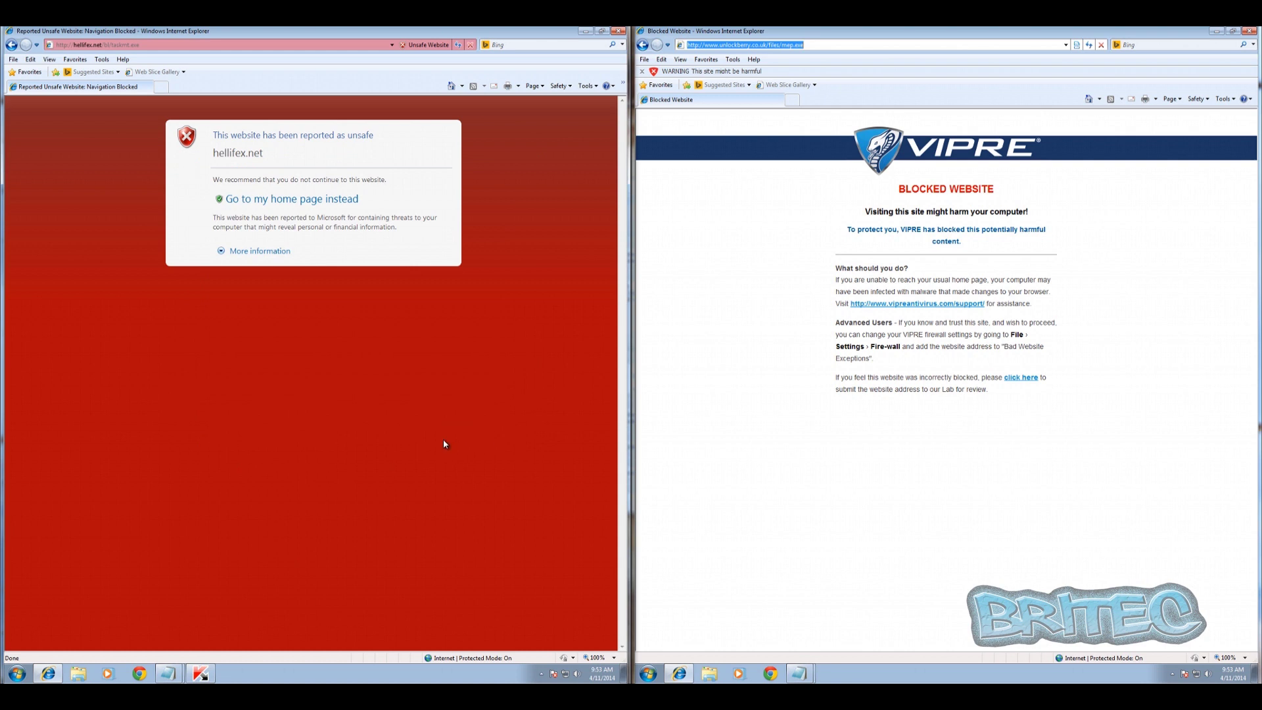
Step: Copy link 7, hellifex.net/bl/taskmt.exe, from the links file and load it in the VIPRE machine's browser
left_click(801, 675)
left_click(802, 634)
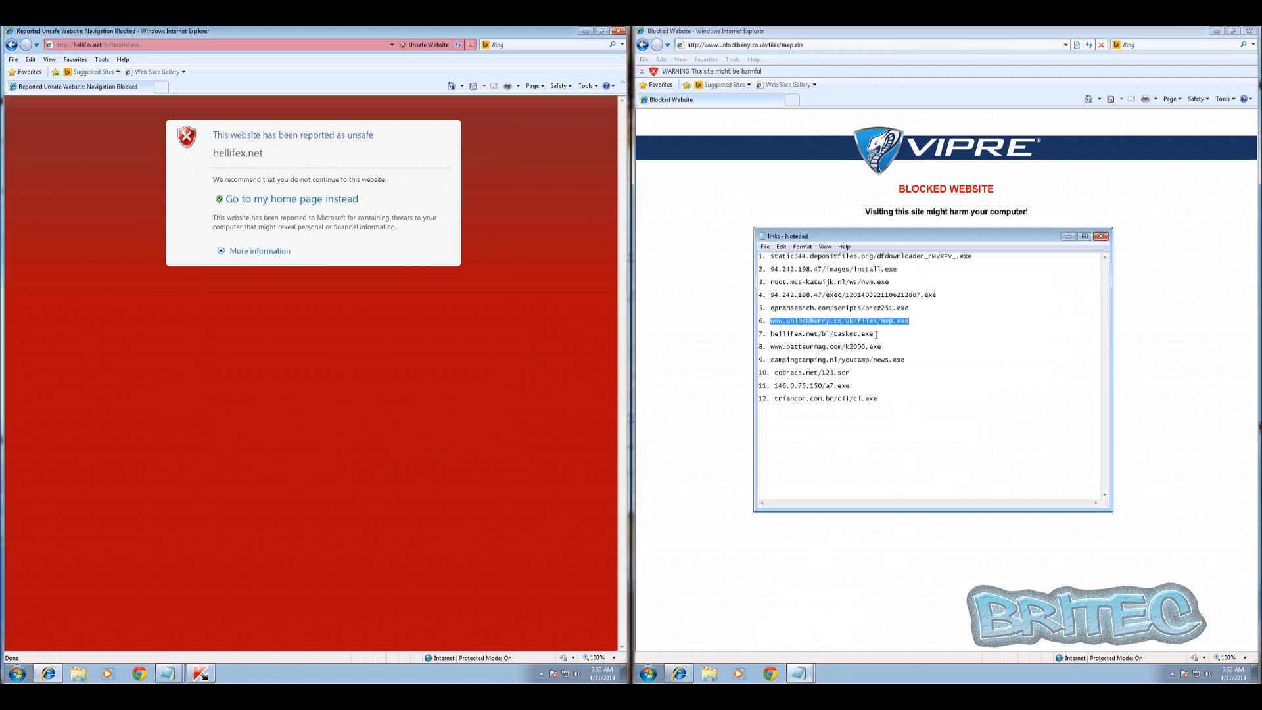
left_click_drag(876, 334, 754, 333)
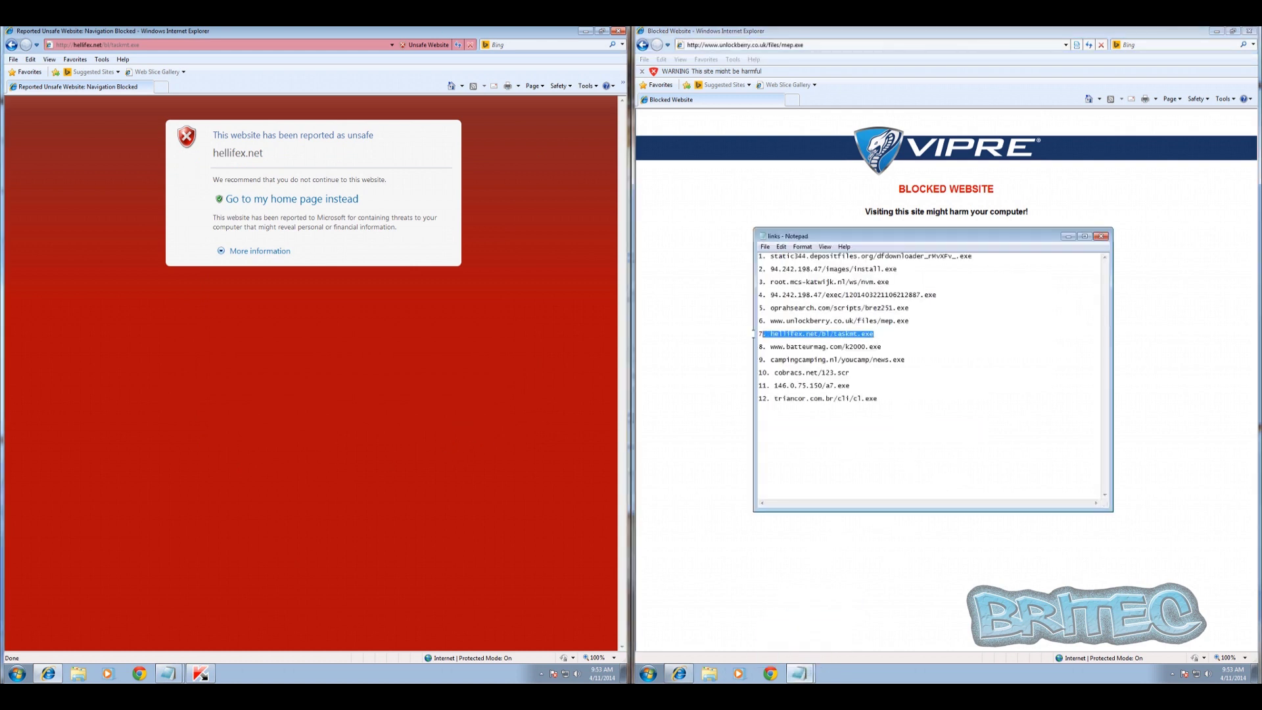
right_click(775, 338)
left_click(807, 367)
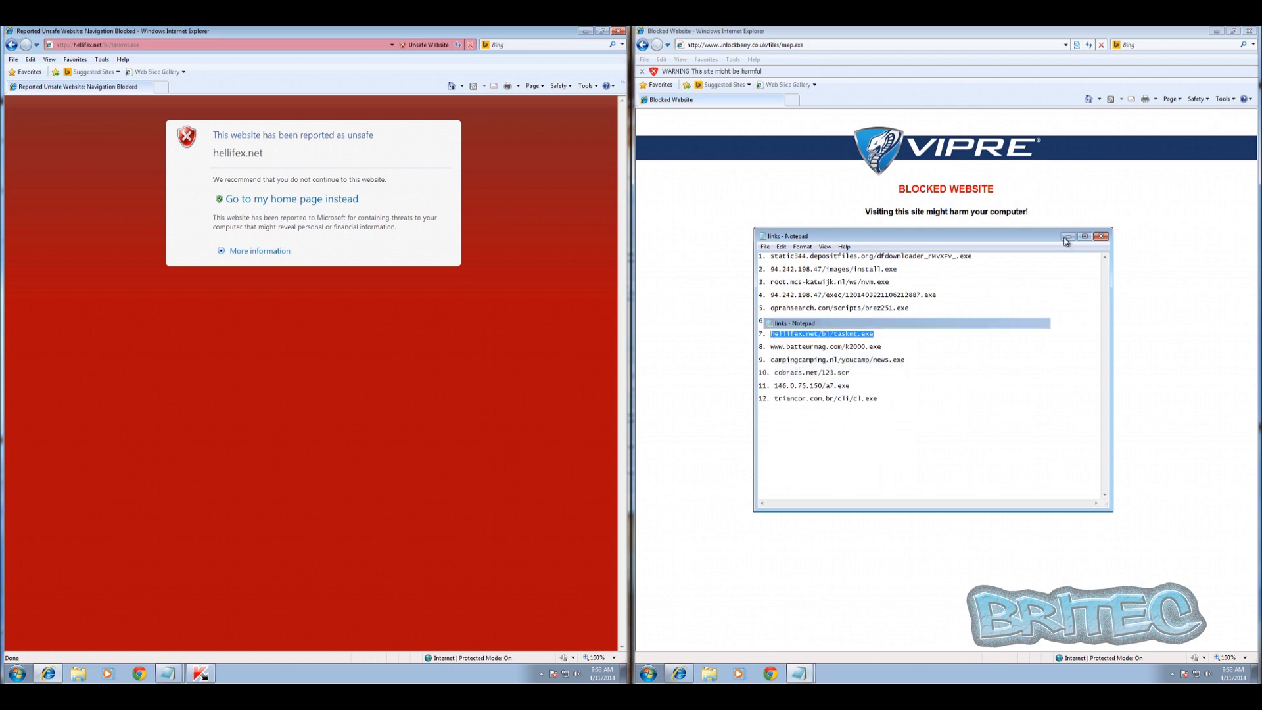
left_click(1068, 236)
right_click(770, 48)
left_click(789, 79)
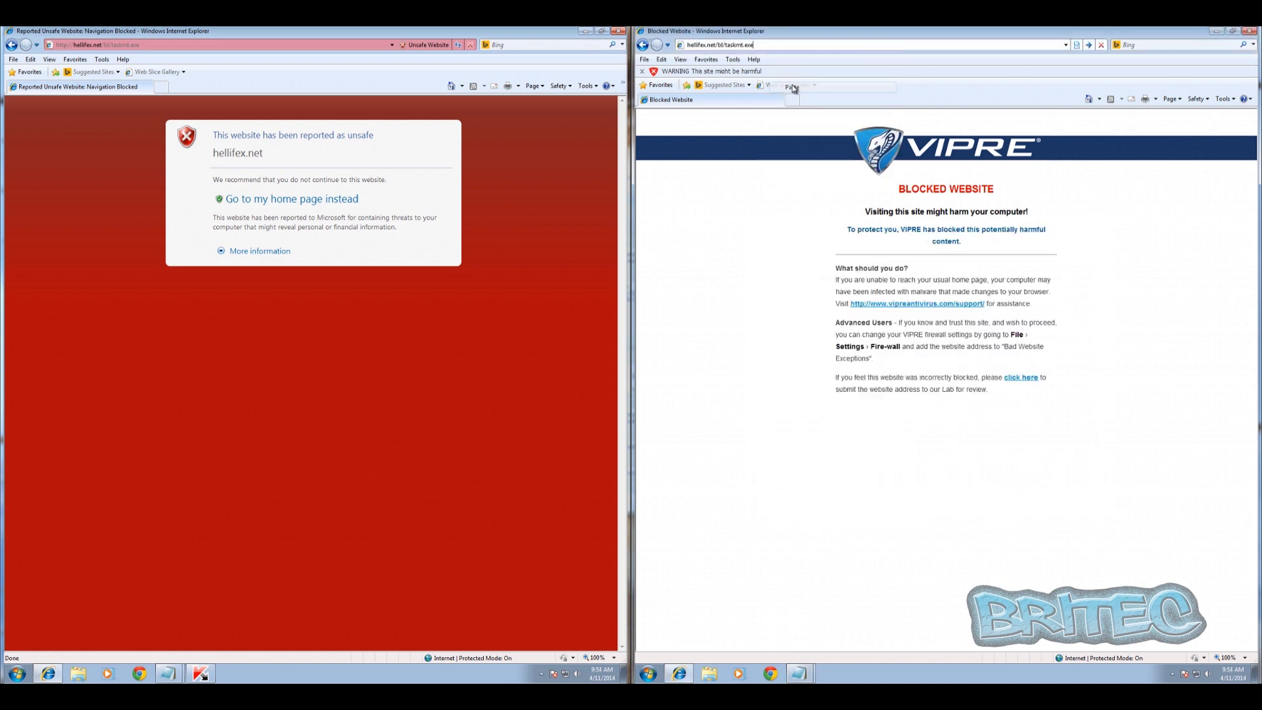
key("Return")
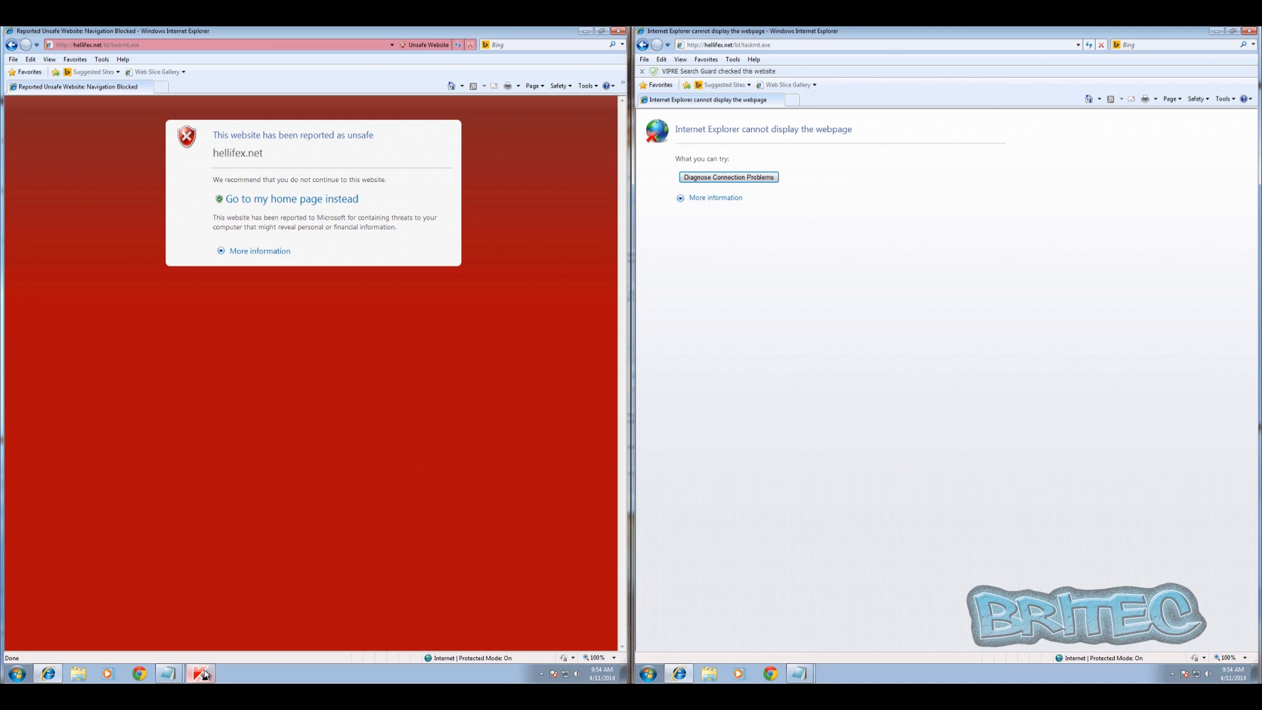
Step: Retry loading the hellifex.net address three times in the VIPRE machine's browser
left_click(785, 43)
key("Return")
left_click(777, 44)
key("Return")
left_click(775, 44)
key("Return")
left_click(172, 634)
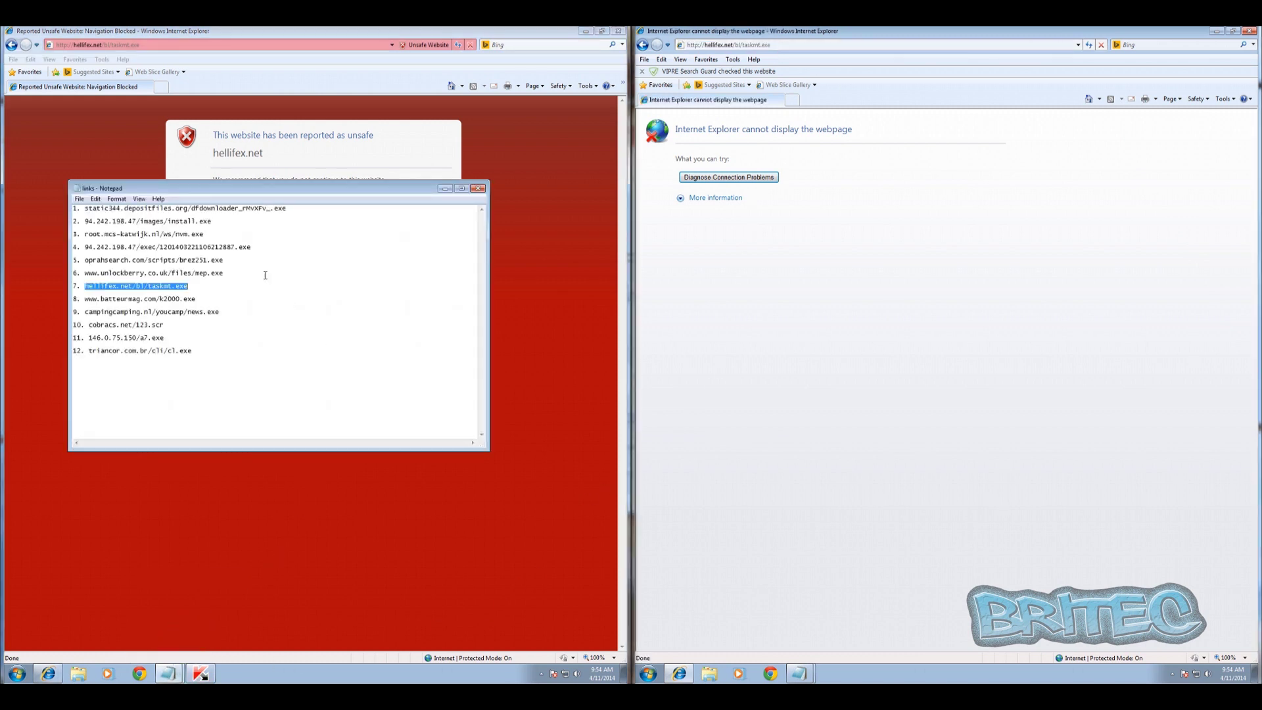
left_click_drag(196, 300, 82, 300)
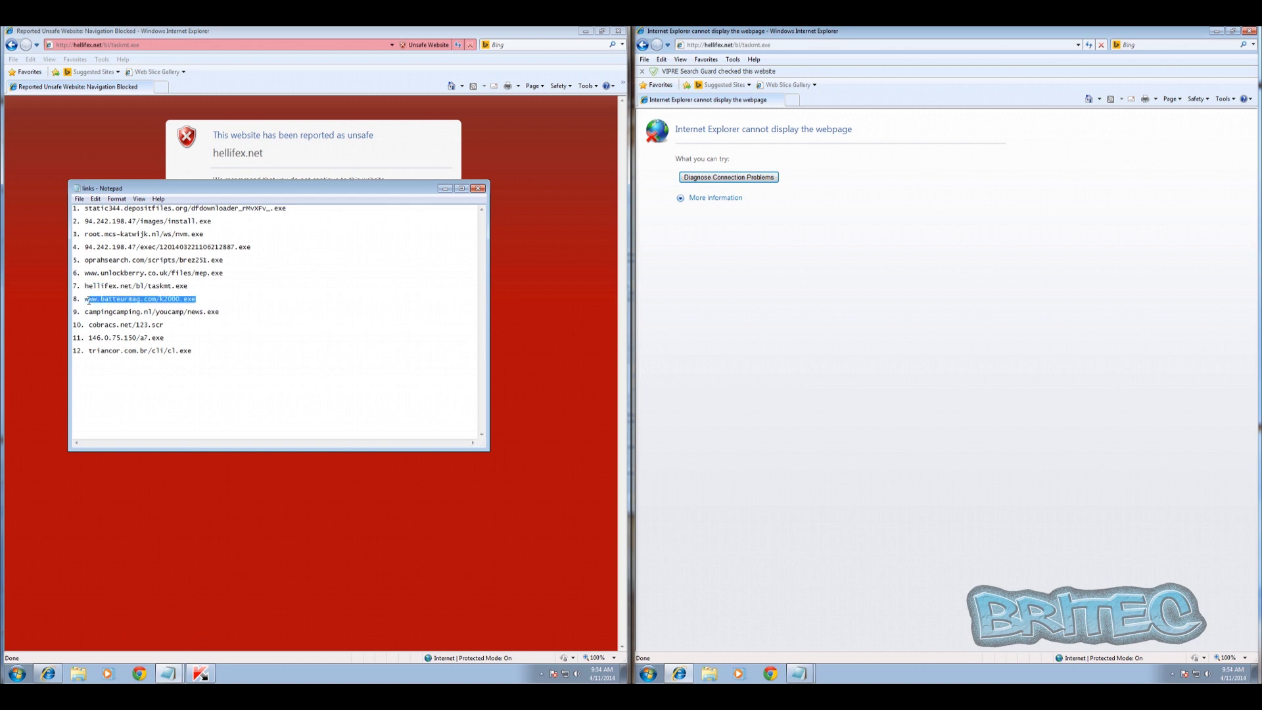
right_click(90, 301)
left_click(122, 334)
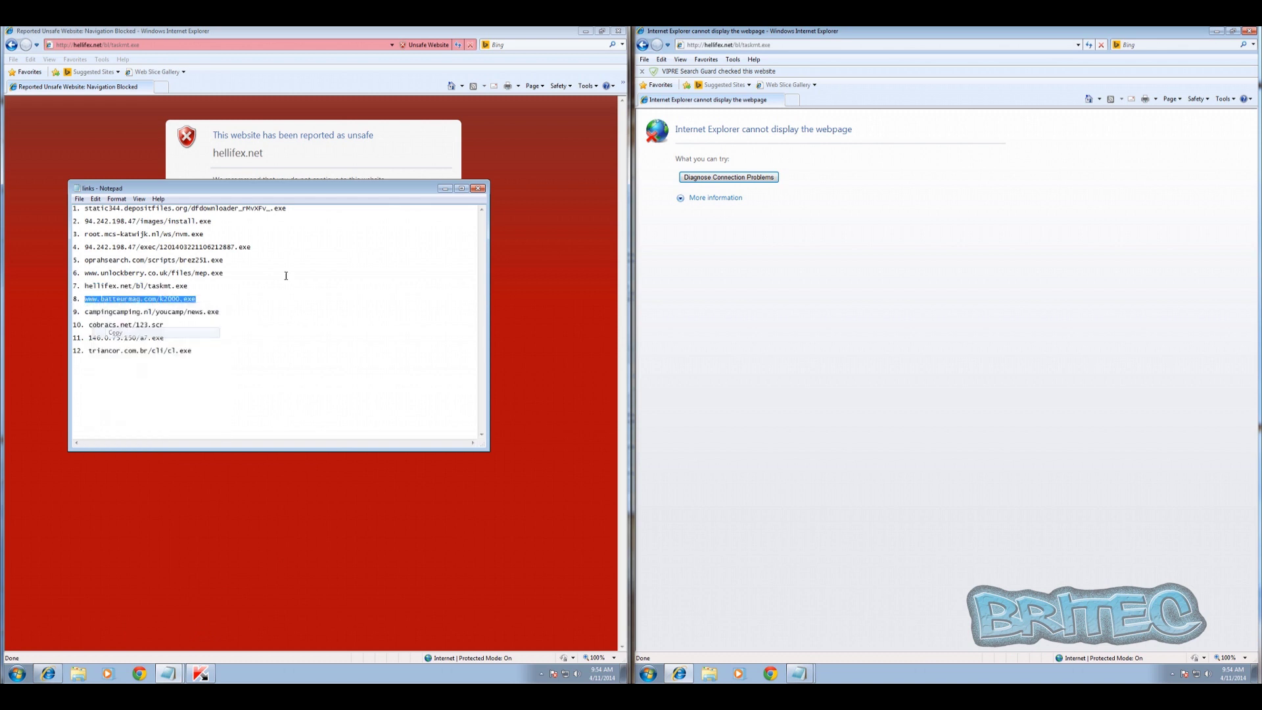
left_click(442, 188)
left_click(136, 45)
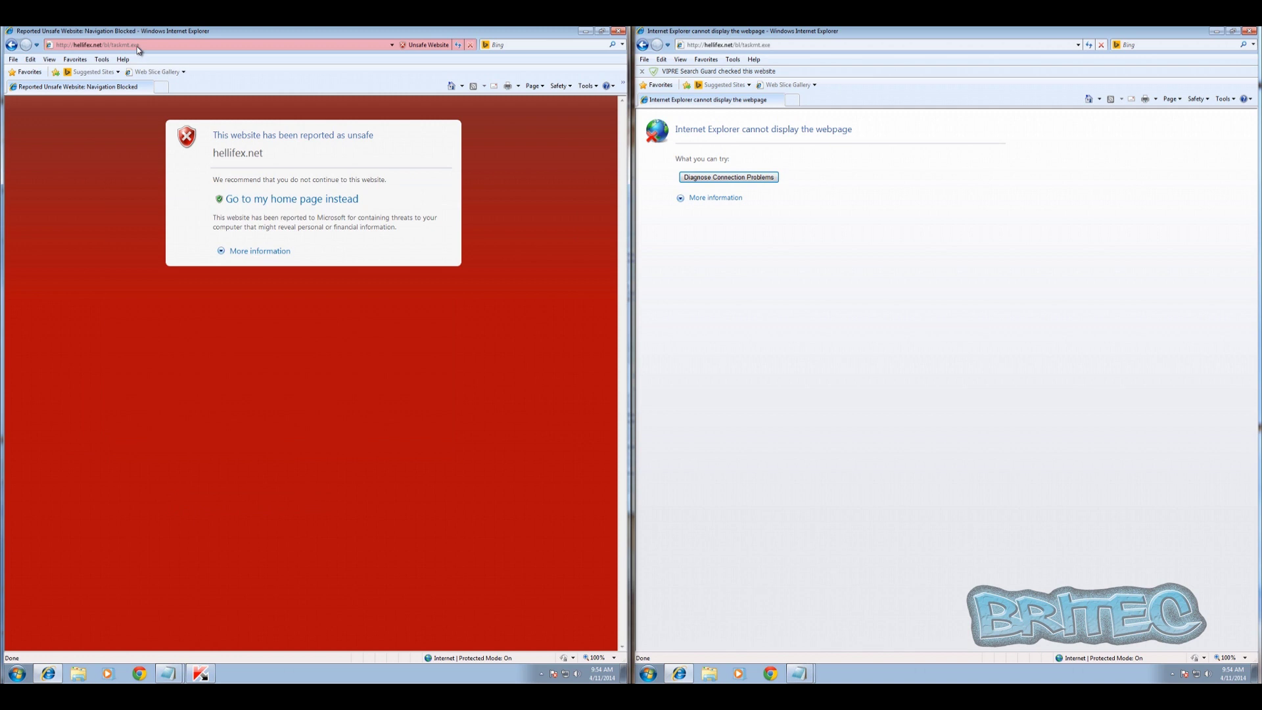
right_click(136, 45)
left_click(170, 92)
key("Return")
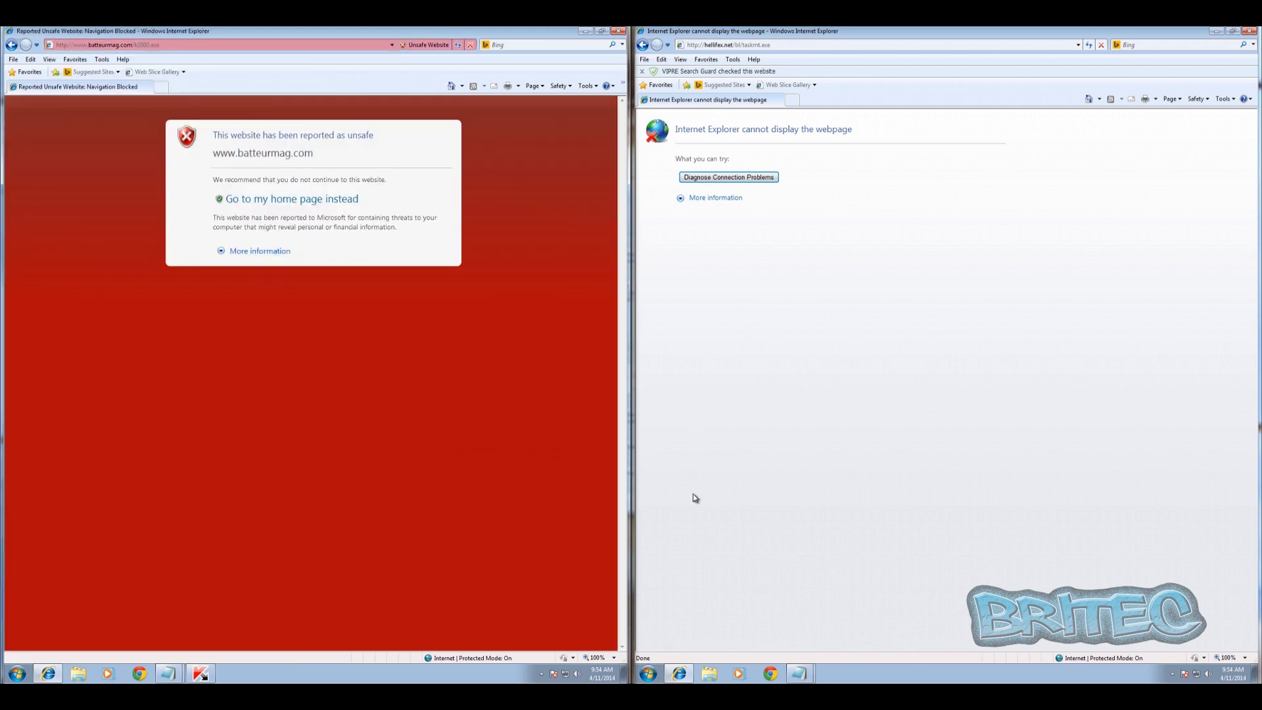
mouse_move(799, 673)
left_click(802, 636)
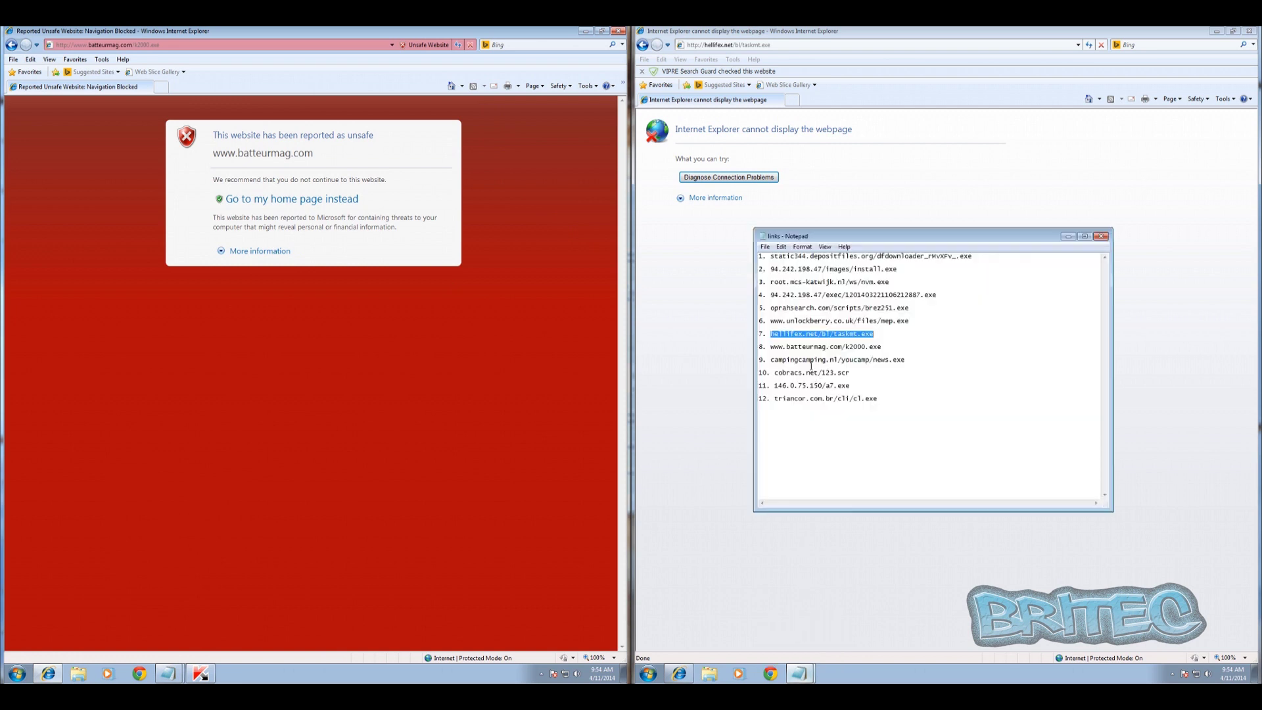
left_click_drag(884, 346, 771, 349)
right_click(771, 349)
left_click(792, 380)
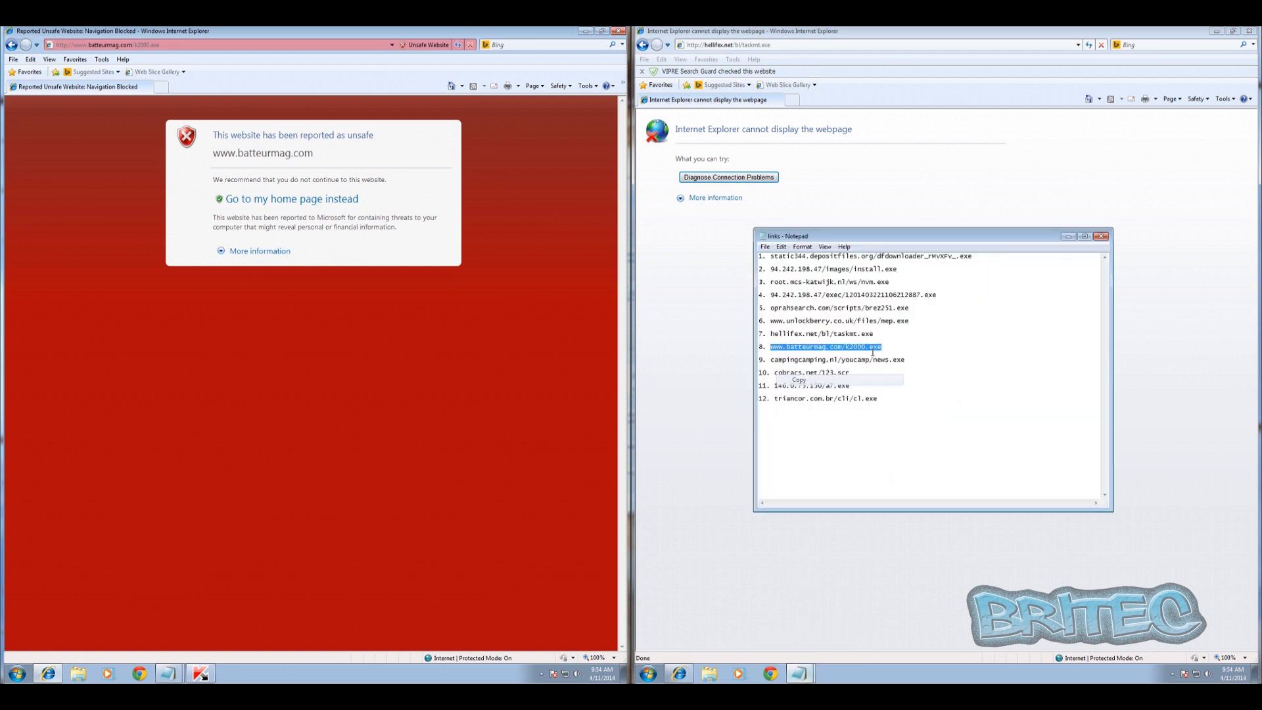
left_click(744, 82)
right_click(736, 44)
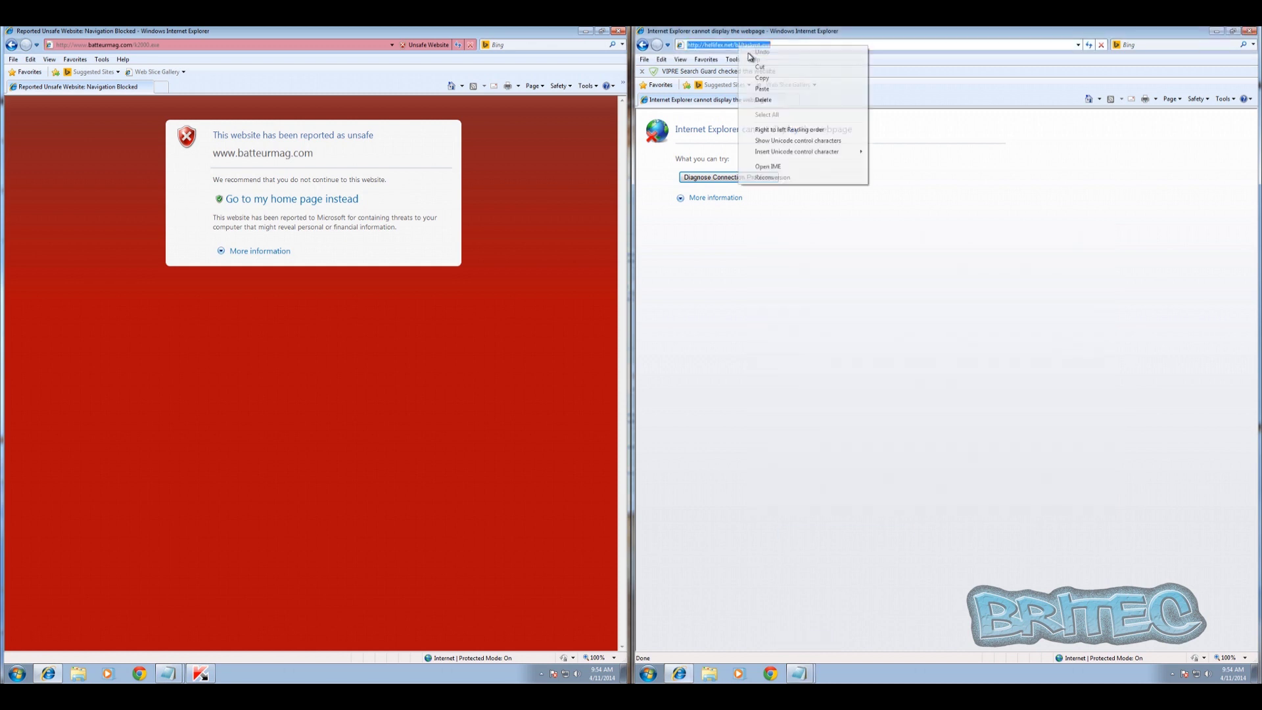
left_click(766, 92)
left_click(766, 92)
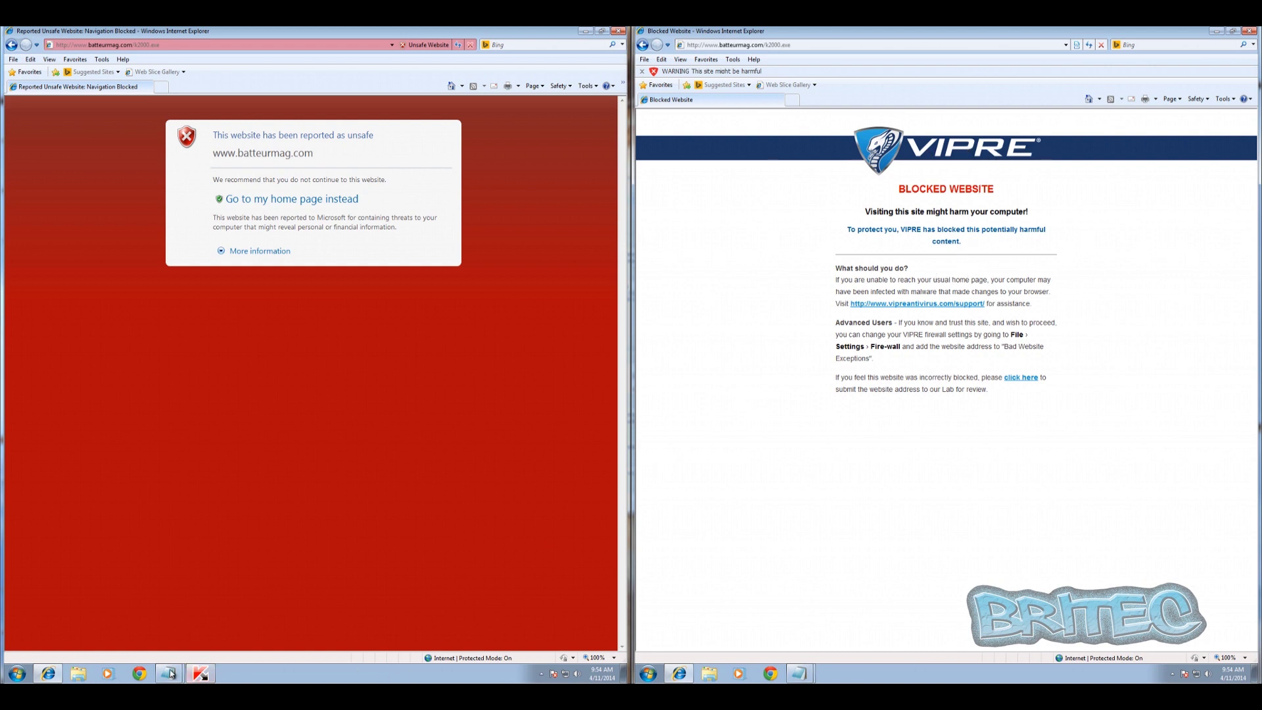
Step: Load link 9, campingcamping.nl/youcamp/news.exe, from the links file in the Kaspersky machine's browser and try to run the news.exe download
left_click(169, 641)
left_click_drag(220, 312, 86, 315)
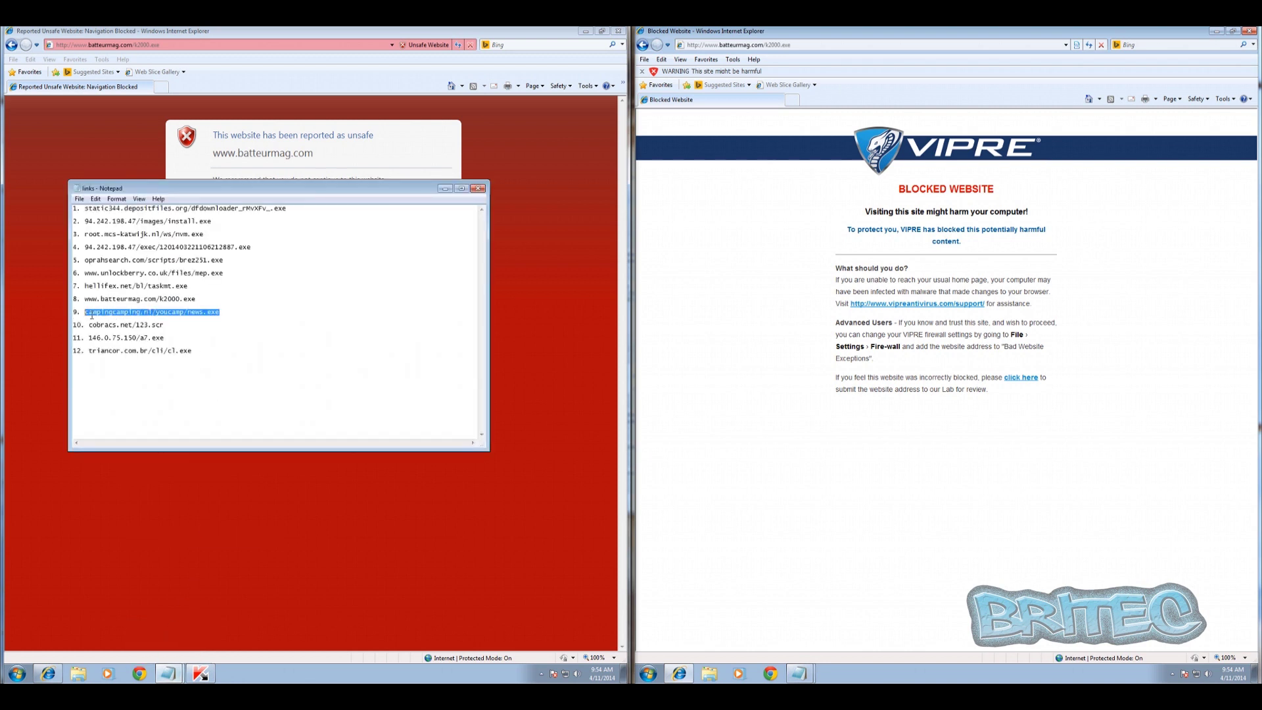
right_click(92, 315)
left_click(117, 347)
left_click(448, 189)
left_click(134, 44)
right_click(135, 45)
left_click(160, 87)
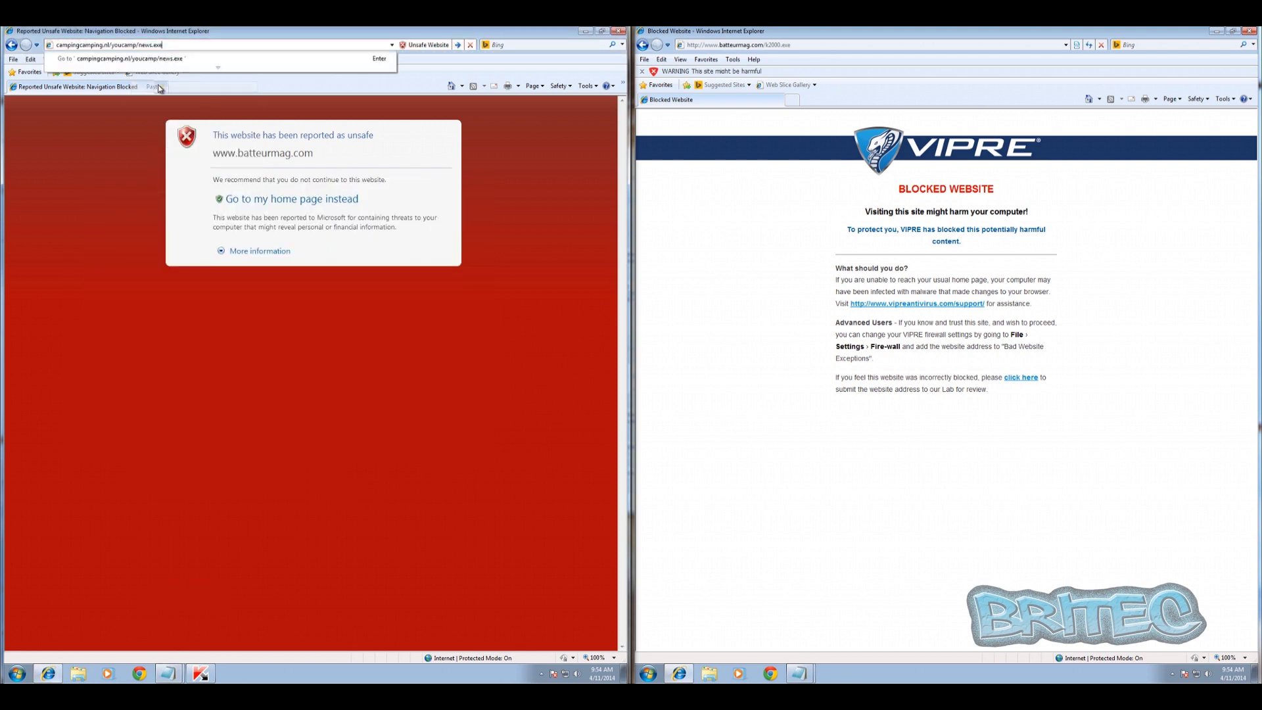
key("Return")
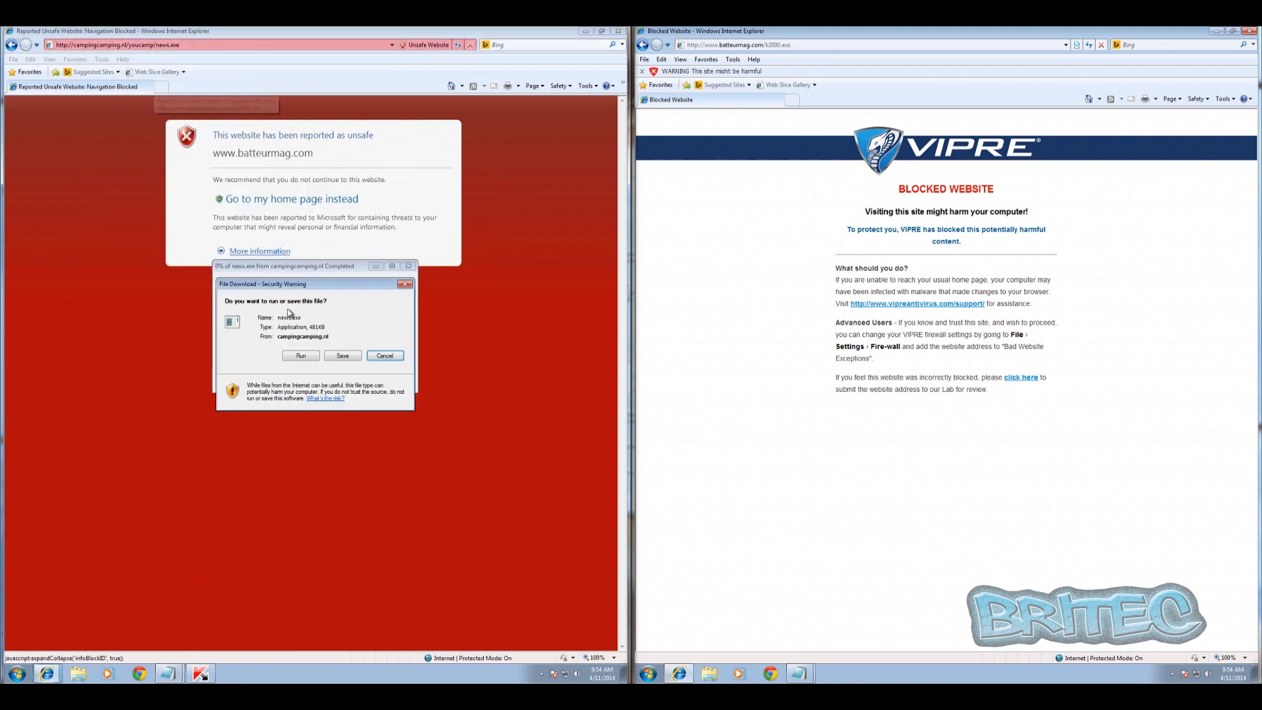
left_click(296, 355)
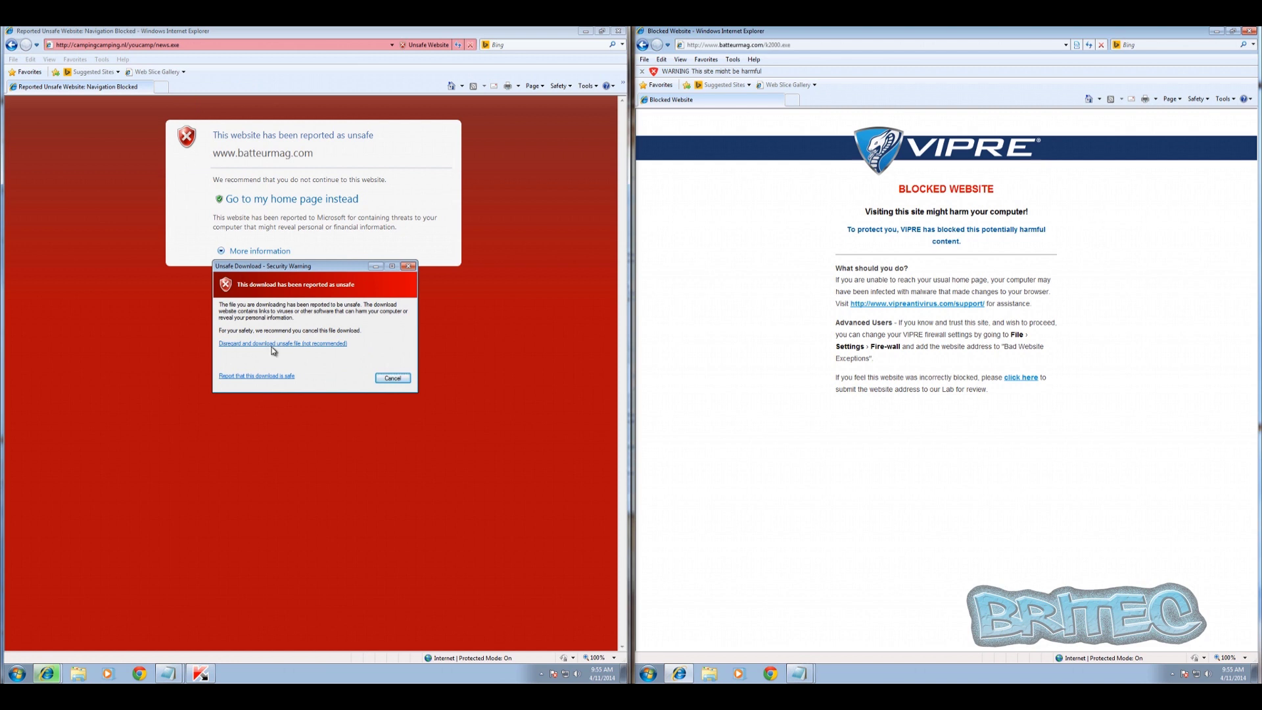
Step: Copy link 9, campingcamping.nl/youcamp/news.exe, from the links file and load it in the VIPRE machine's browser
mouse_move(799, 673)
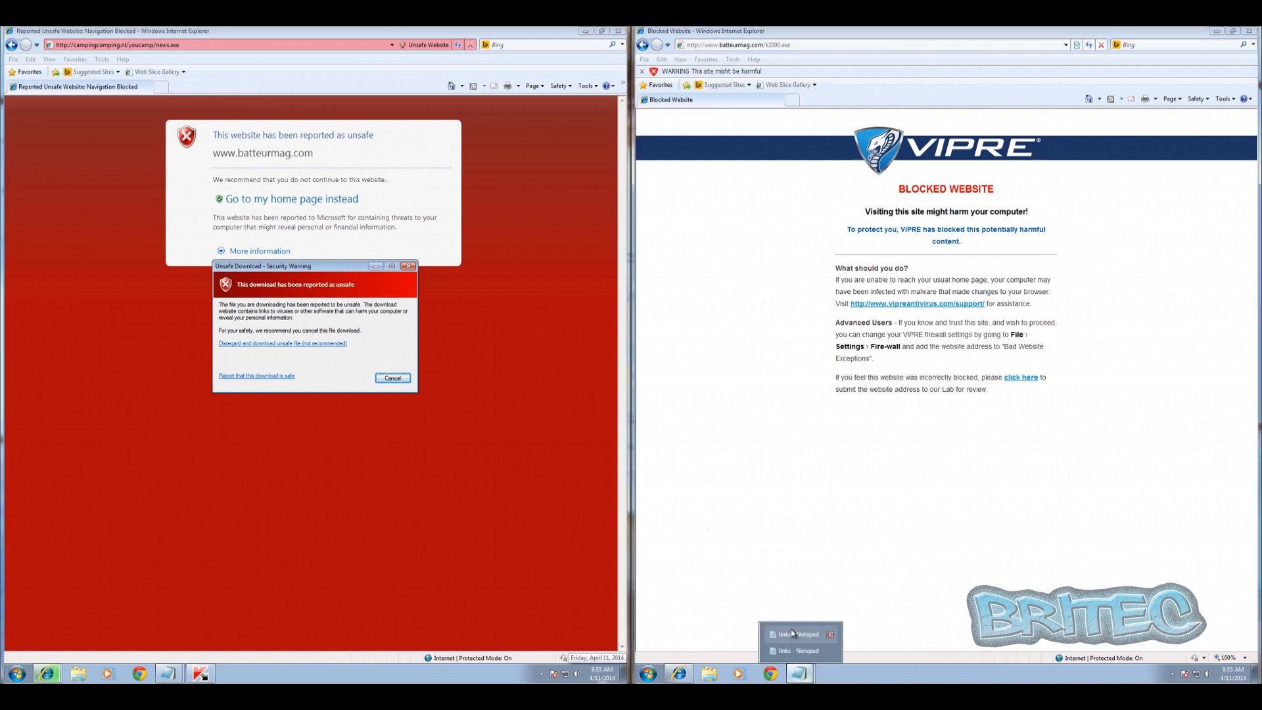
left_click(790, 629)
left_click_drag(906, 359, 773, 358)
right_click(781, 366)
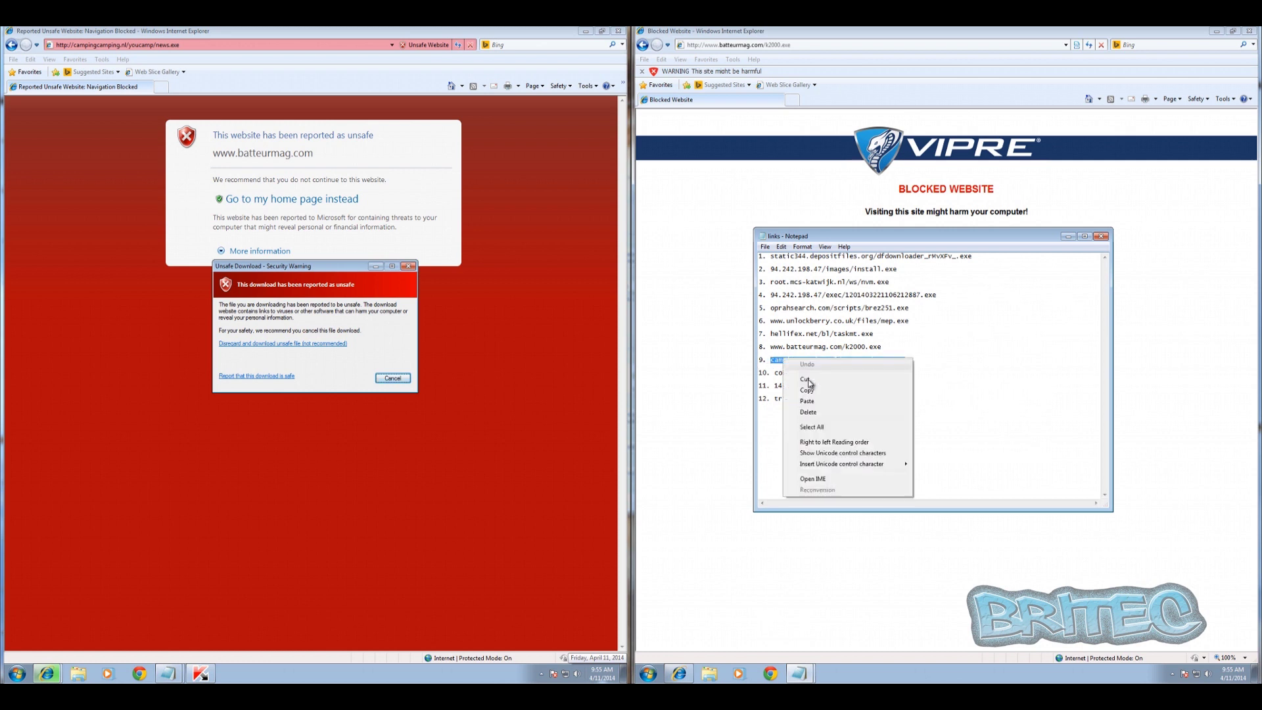
left_click(808, 392)
left_click(1068, 236)
left_click(712, 46)
right_click(712, 46)
left_click(747, 94)
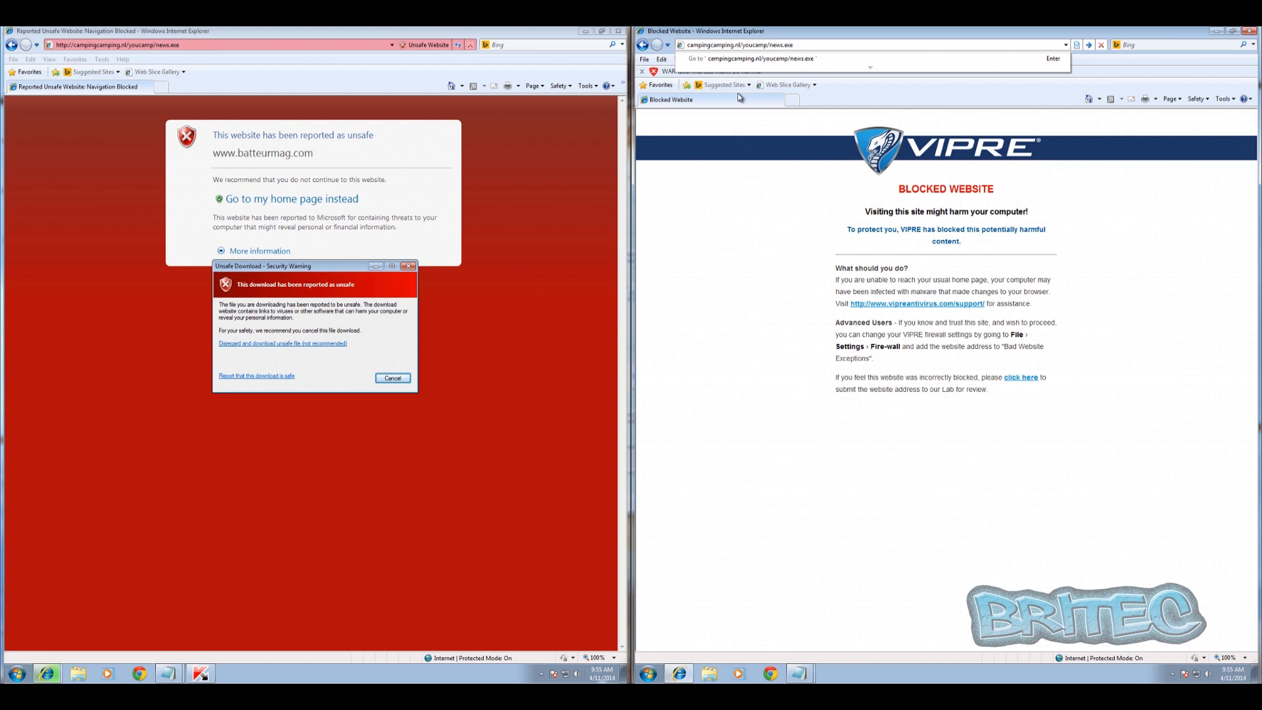
key("Return")
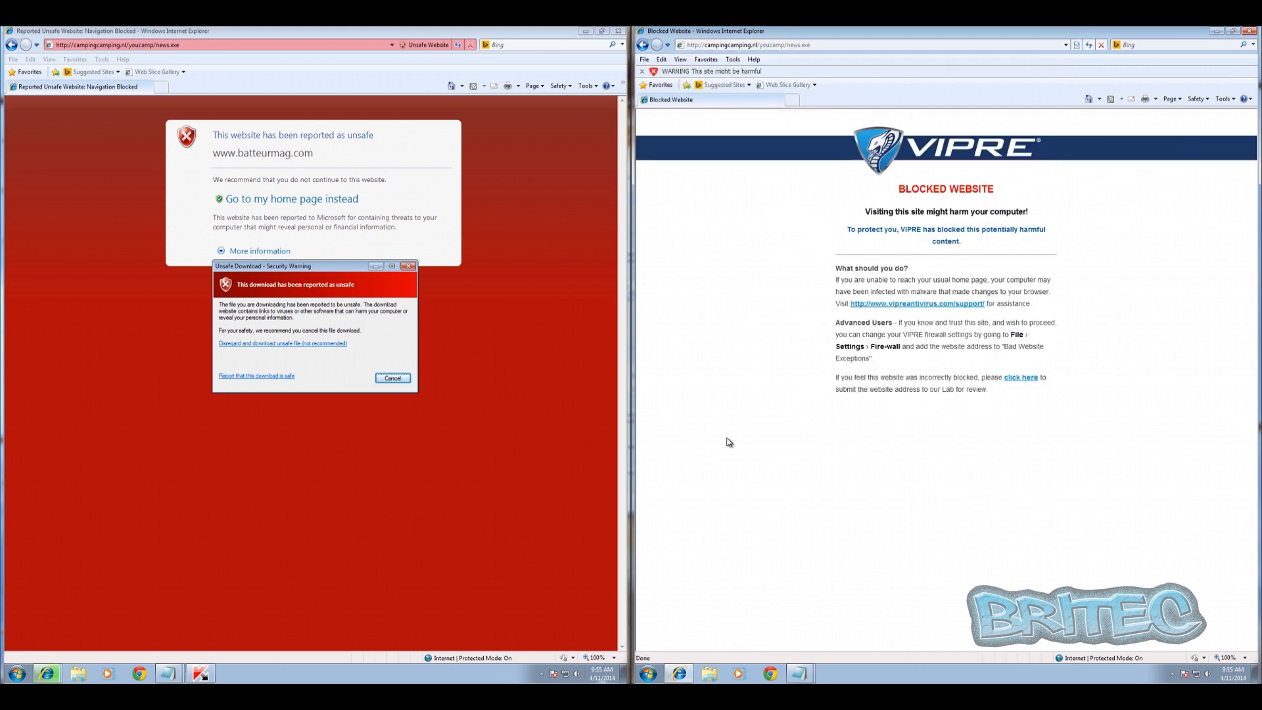
Step: Copy link 10, cobracs.net/123.scr, from the links file and load it in the Kaspersky machine's browser
left_click(158, 634)
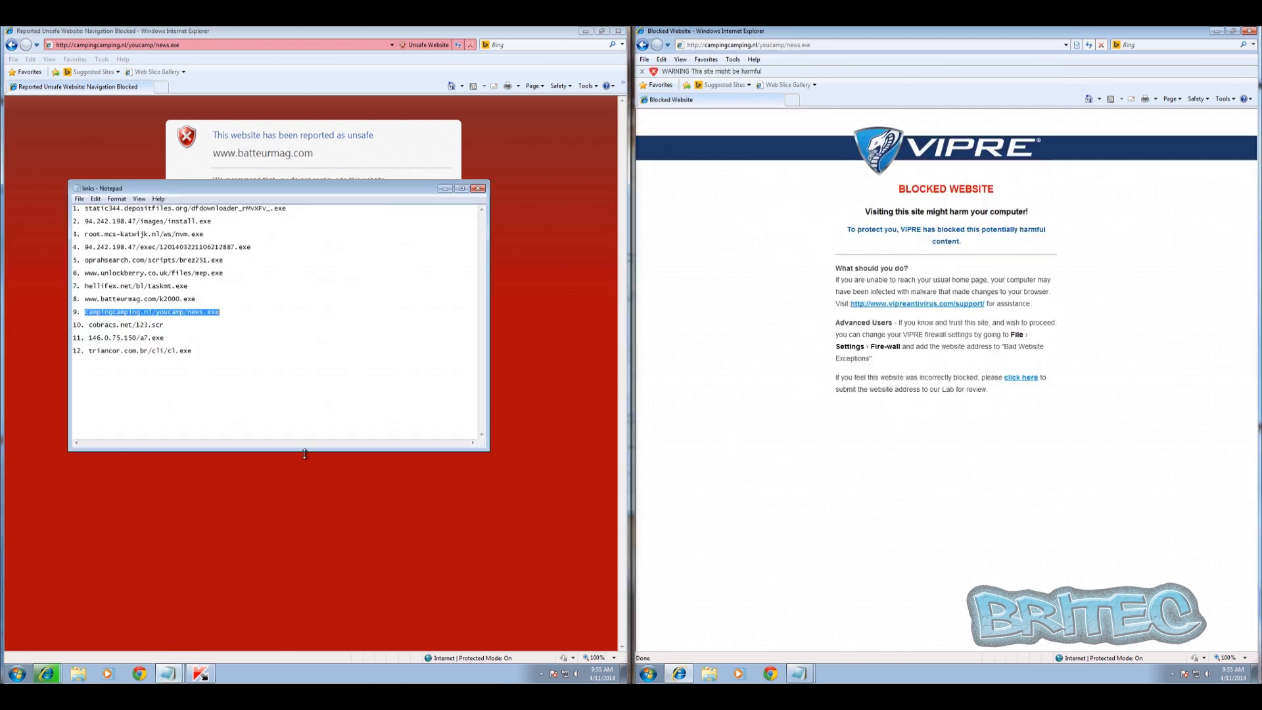
left_click_drag(167, 324, 96, 327)
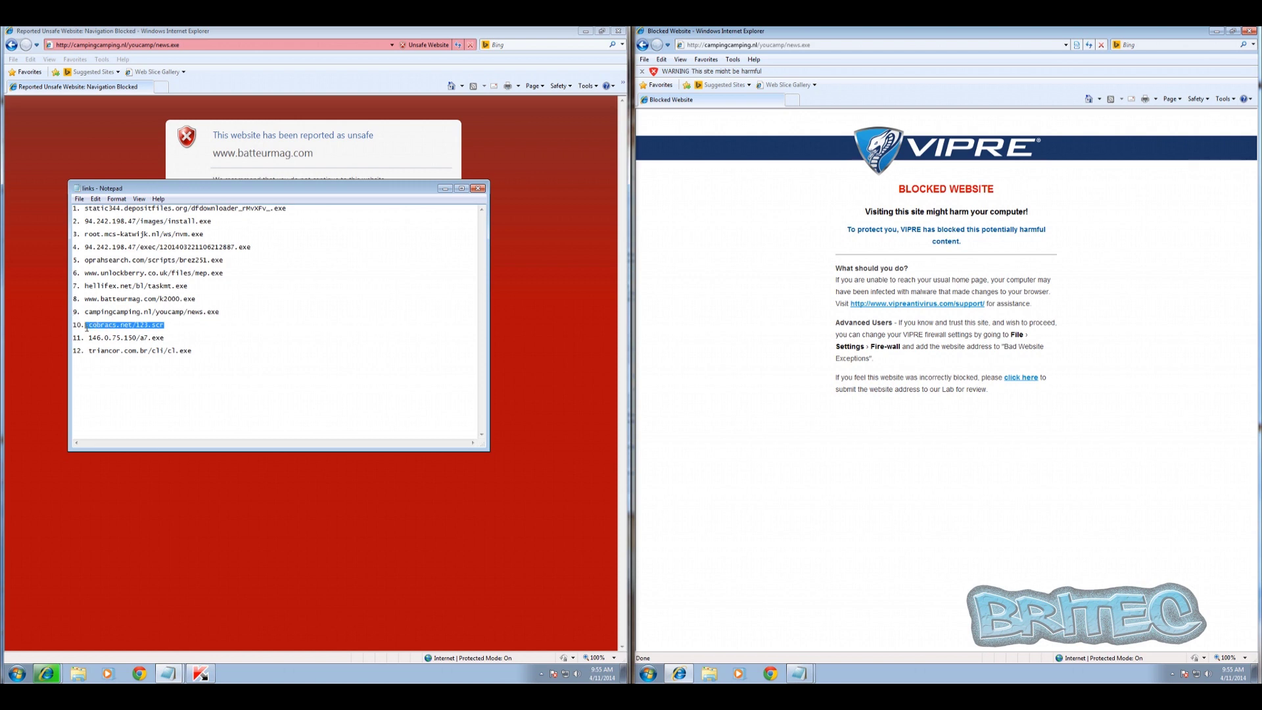
right_click(90, 327)
left_click(126, 360)
left_click(444, 189)
left_click(169, 45)
right_click(168, 46)
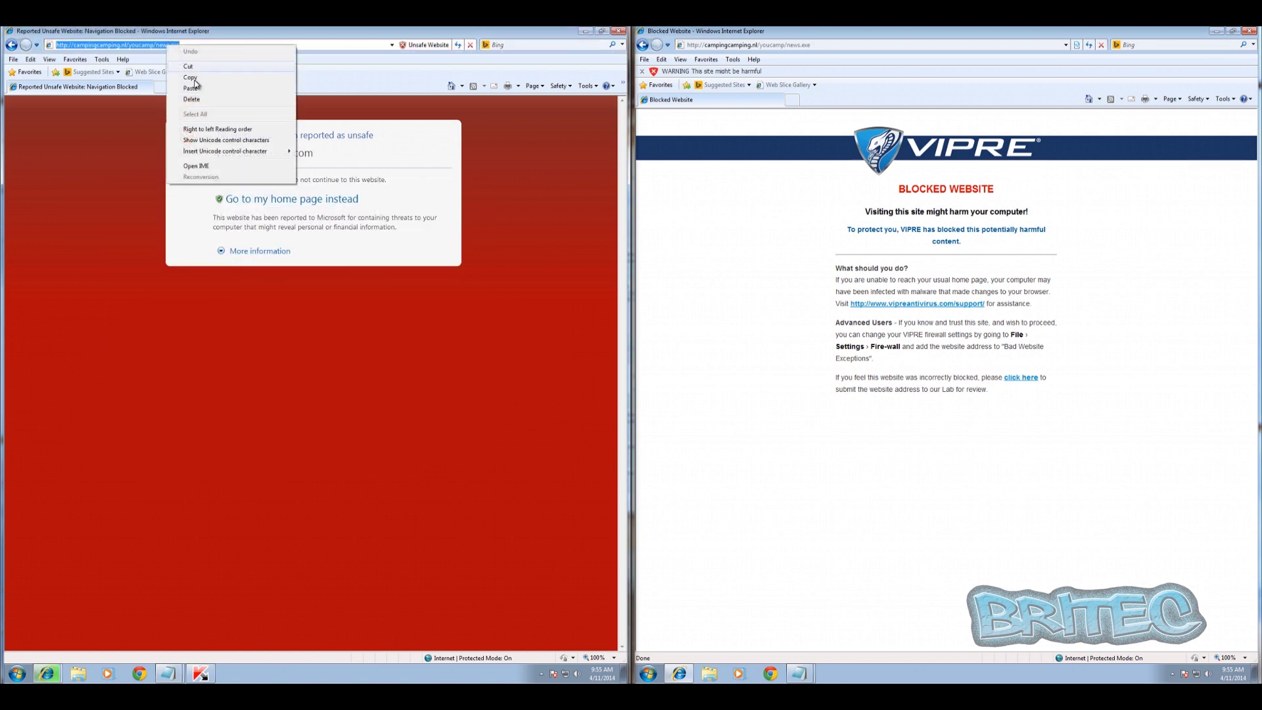
left_click(190, 88)
key("Return")
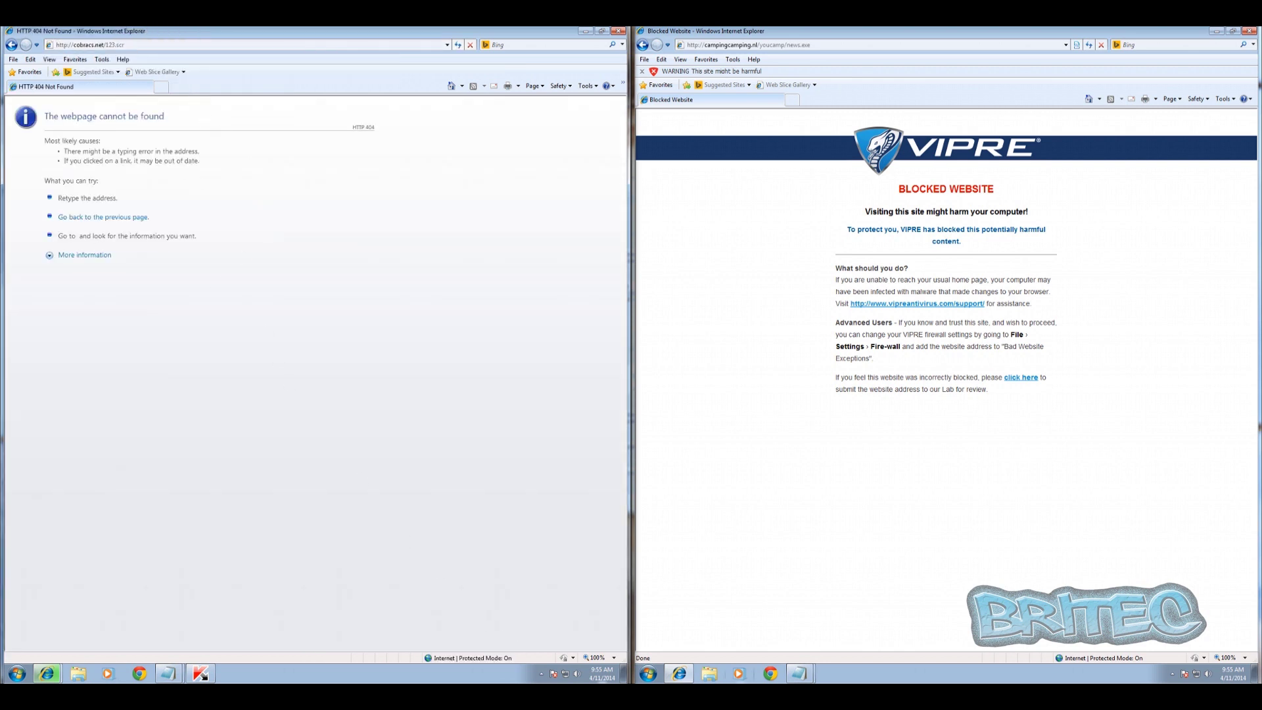
Step: Copy link 10, cobracs.net/123.scr, from the links file and load it in the VIPRE machine's browser
left_click(799, 673)
left_click_drag(850, 373, 784, 376)
right_click(781, 376)
left_click(813, 406)
left_click(728, 46)
right_click(729, 48)
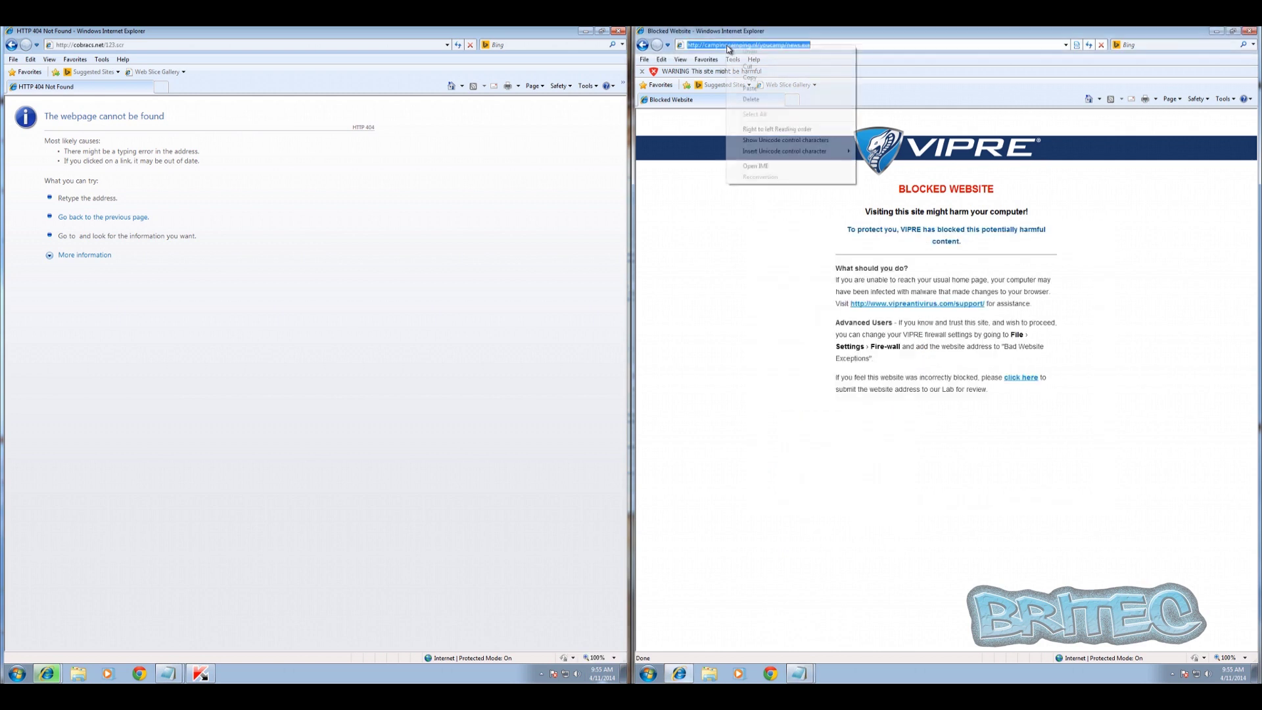
left_click(750, 88)
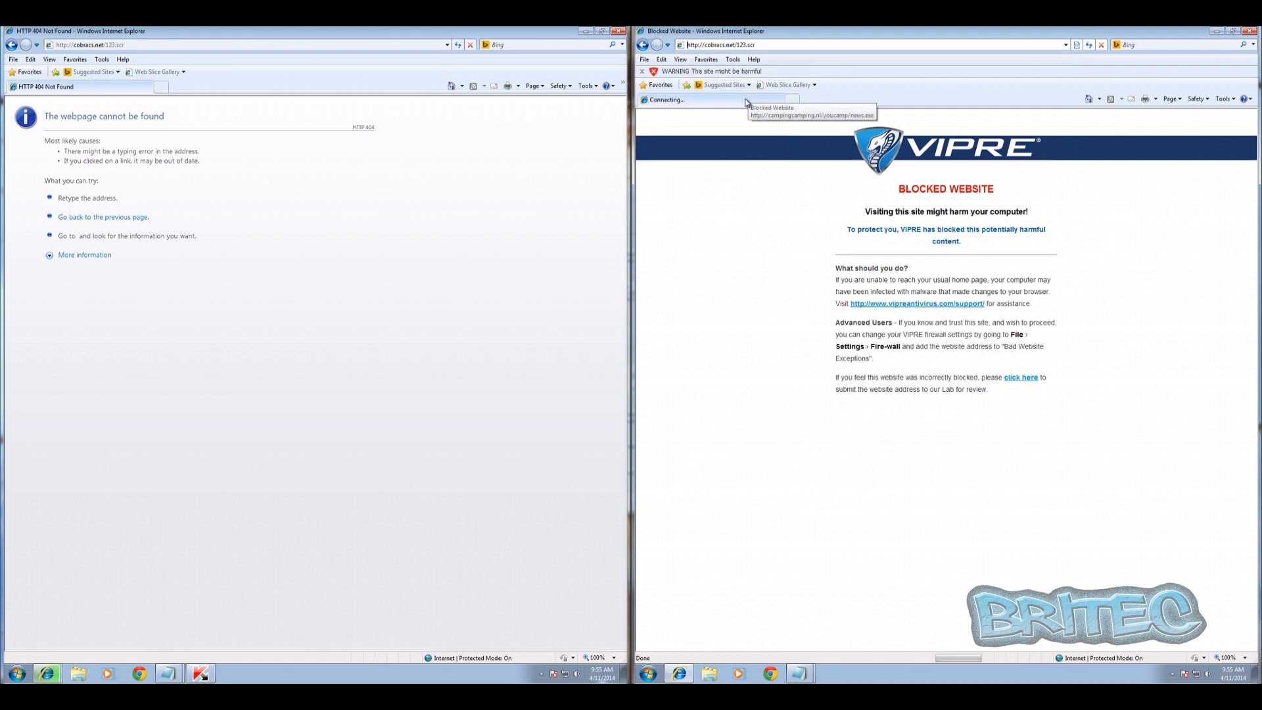
key("Return")
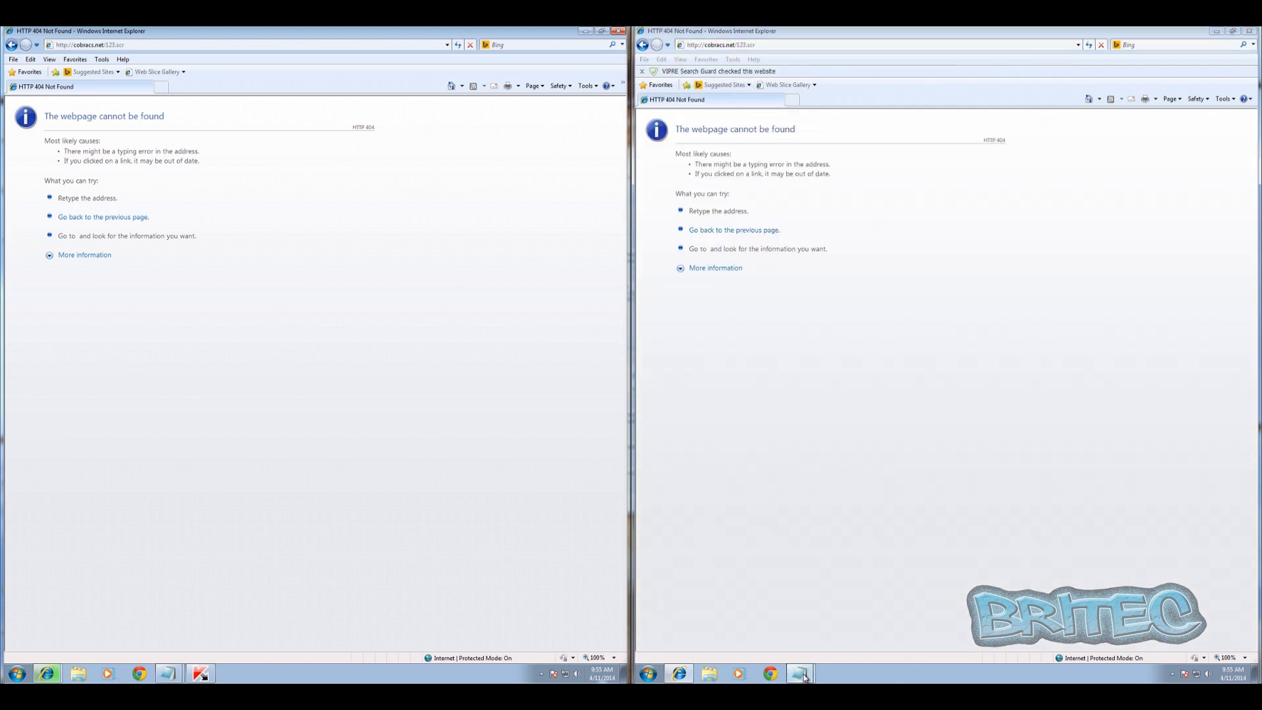
Step: Copy link 11, 146.0.75.150/a7.exe, from the links file and load it in the VIPRE machine's browser
left_click(828, 636)
left_click_drag(852, 388, 776, 386)
right_click(777, 386)
left_click(810, 419)
left_click(695, 45)
right_click(695, 45)
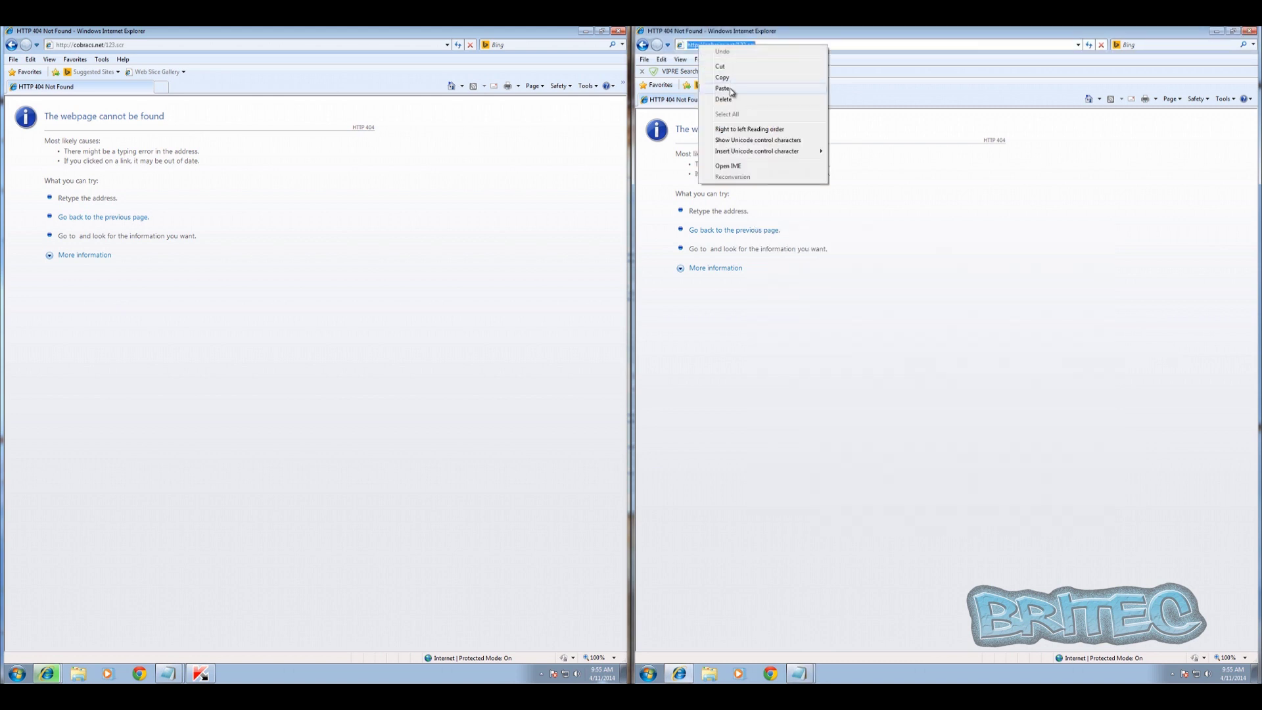
left_click(725, 91)
key("Return")
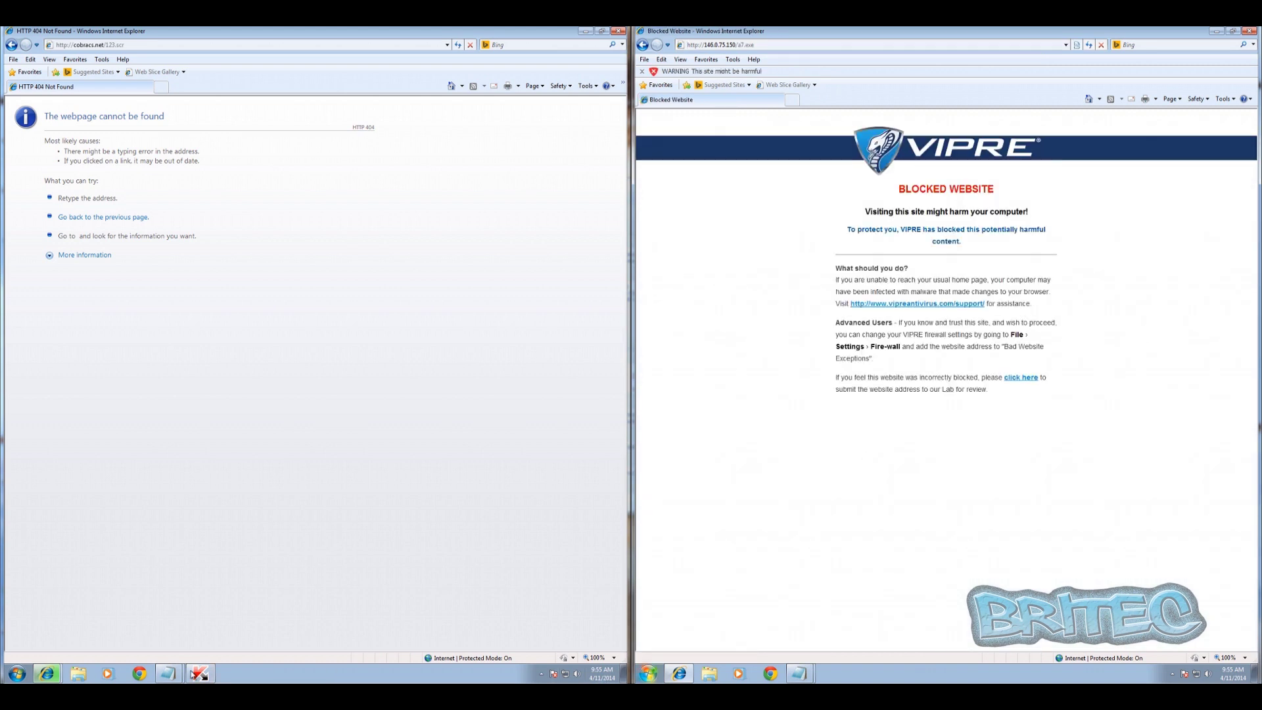
Step: Copy link 11, 146.0.75.150/a7.exe, from the links file and load it in the Kaspersky machine's browser
left_click(171, 634)
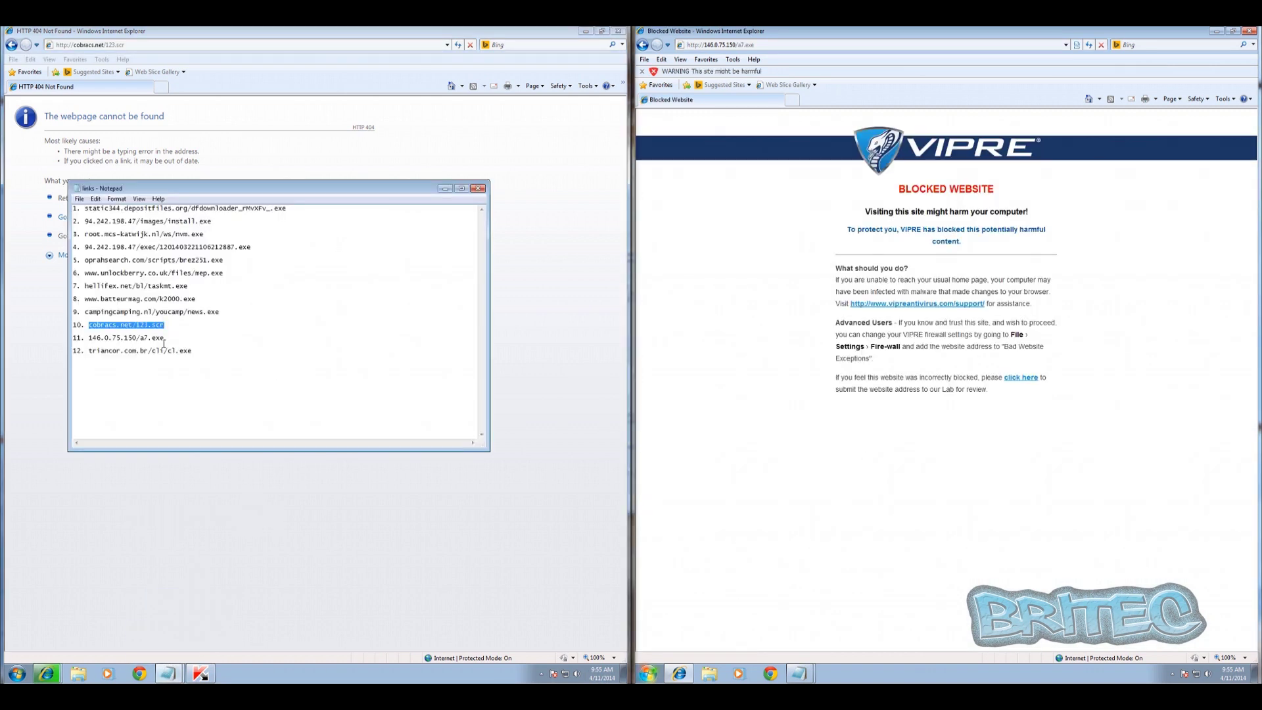
left_click_drag(163, 339, 94, 338)
left_click(90, 341)
left_click_drag(159, 337, 100, 338)
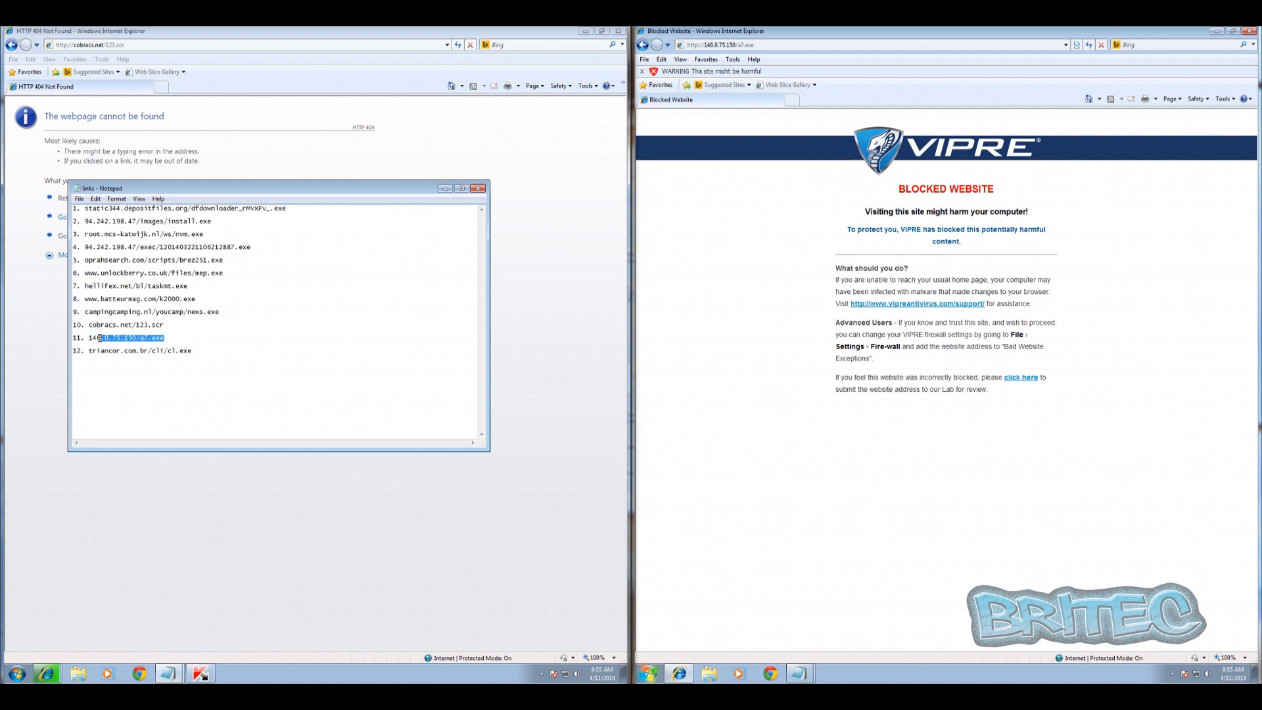
right_click(90, 339)
left_click(118, 372)
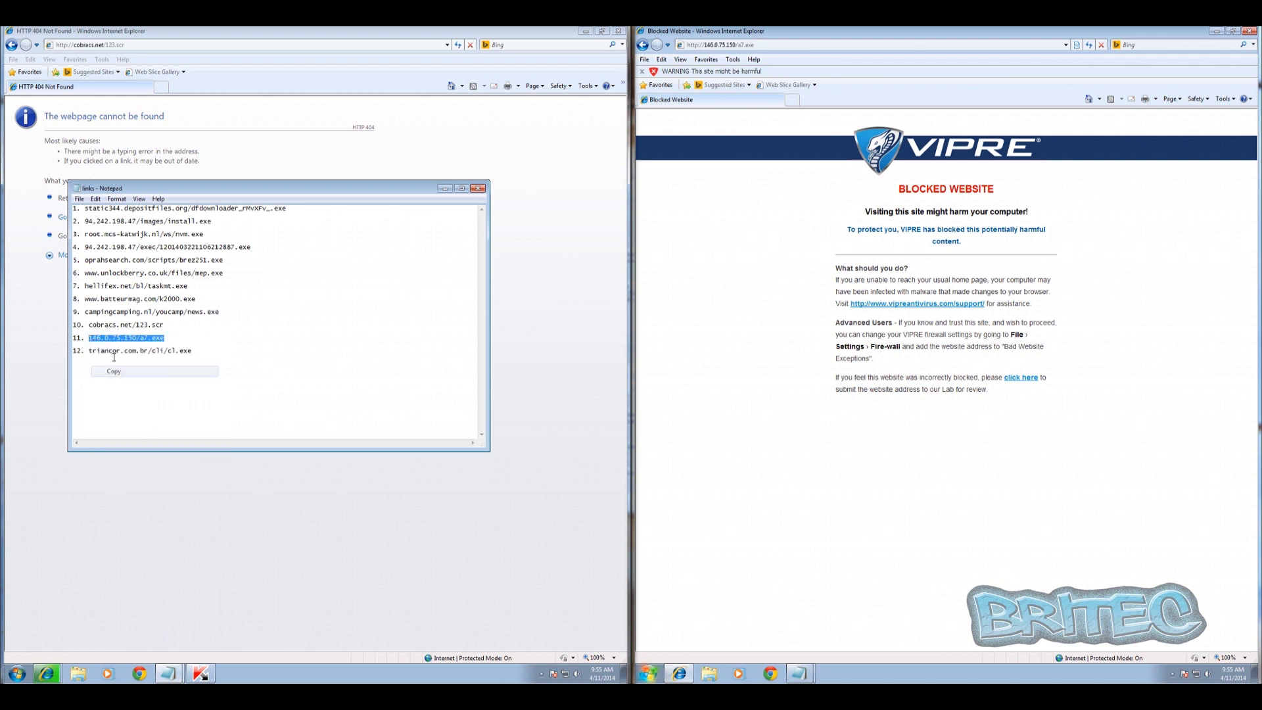
left_click(81, 47)
right_click(84, 45)
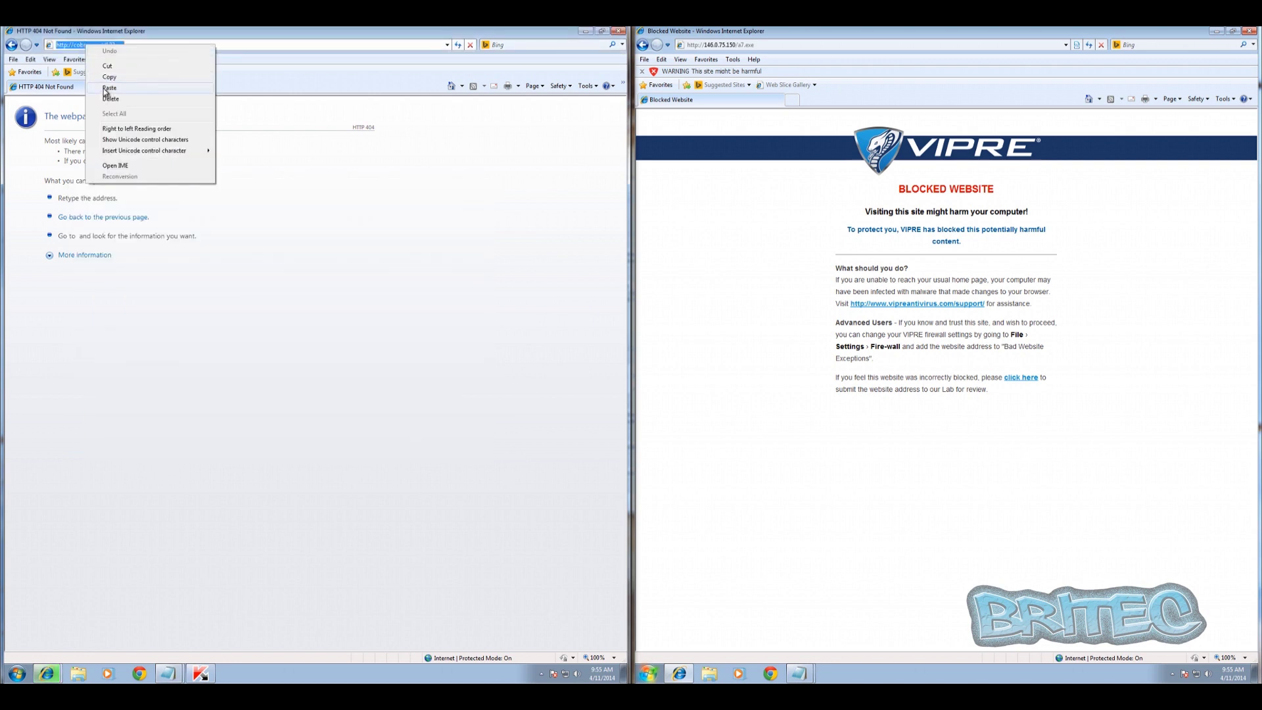
left_click(106, 88)
key("Return")
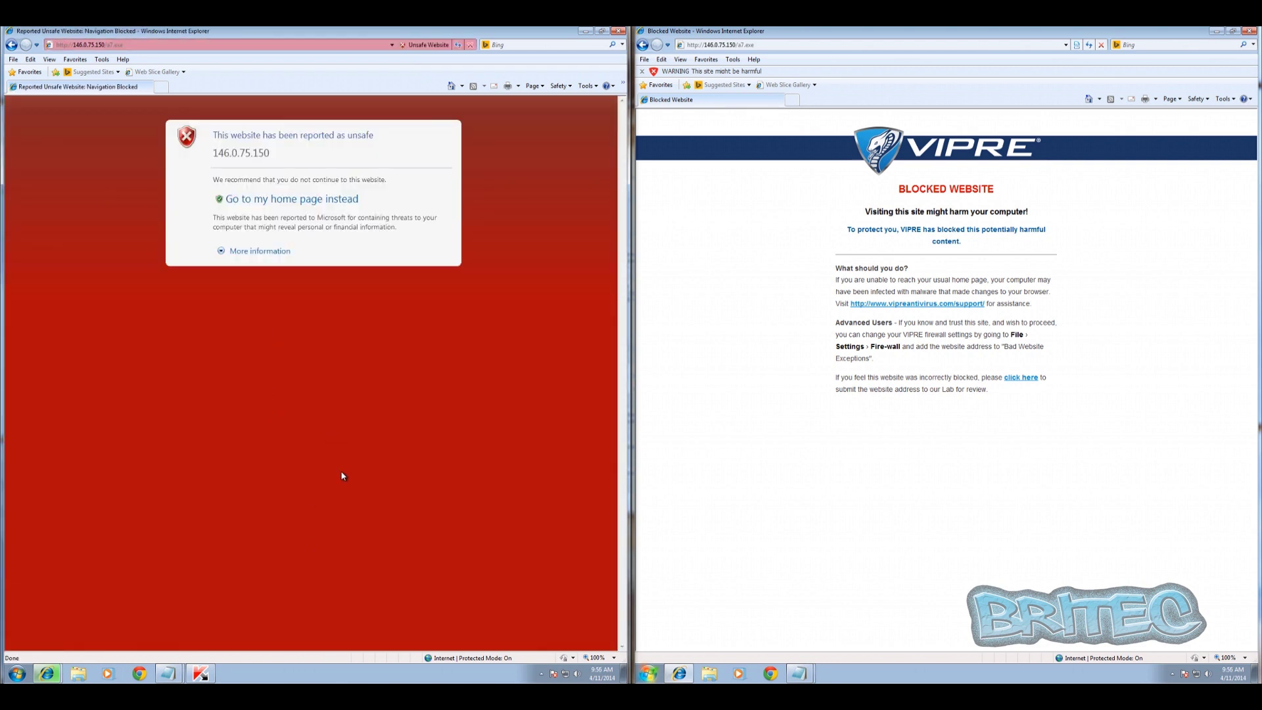
Step: Copy link 12, triancor.com.br/cli/cl.exe, from the links file and load it in the Kaspersky machine's browser
left_click(169, 673)
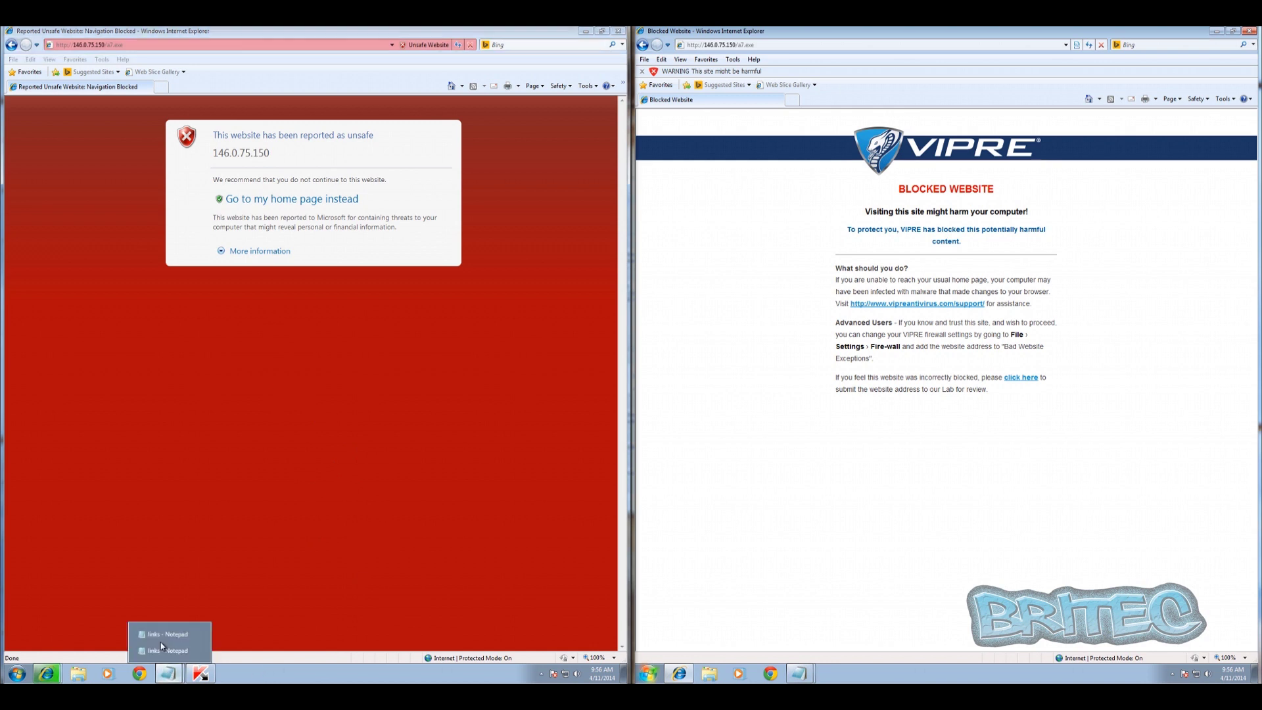
left_click(168, 632)
left_click_drag(193, 350, 113, 351)
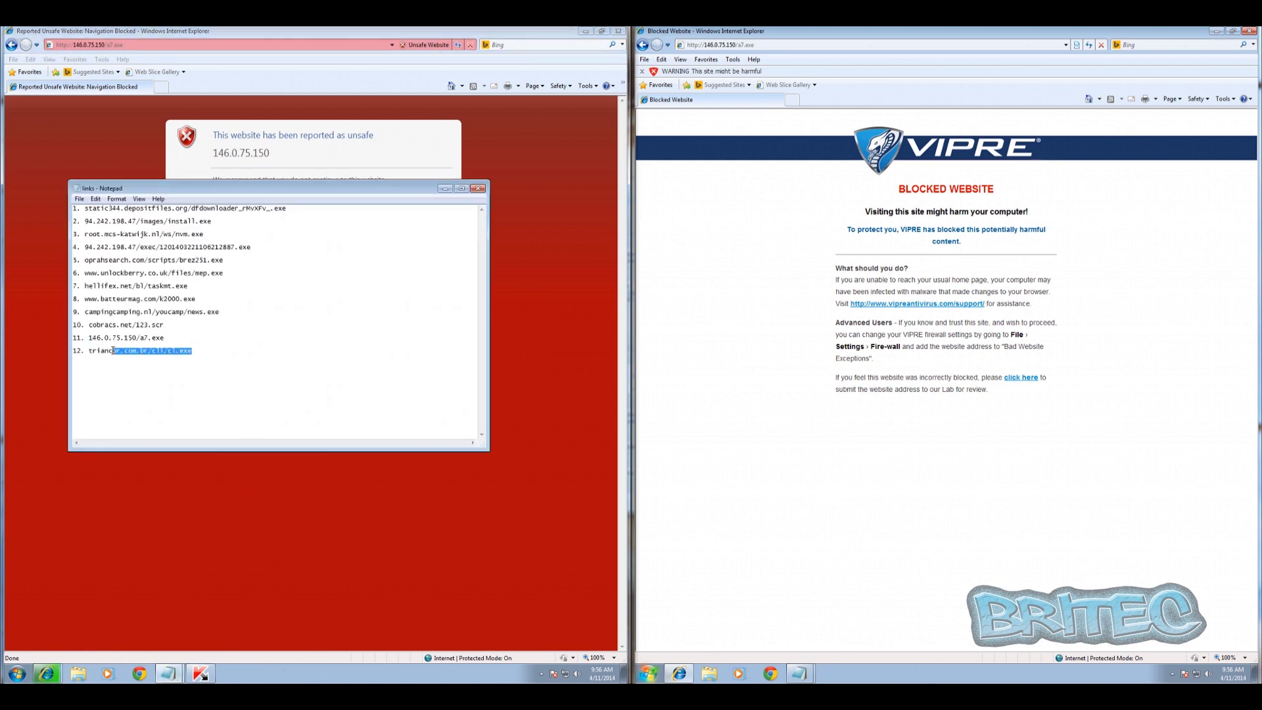
right_click(94, 353)
left_click(125, 389)
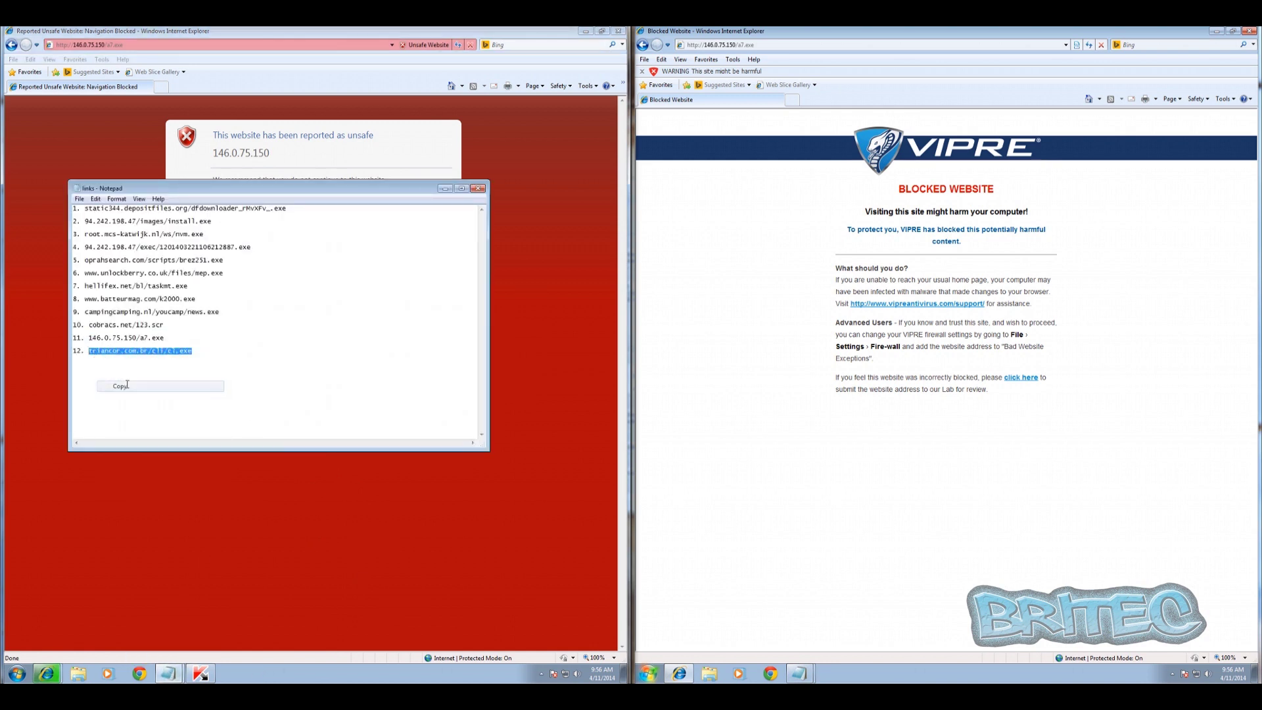
left_click(135, 45)
right_click(134, 46)
left_click(150, 87)
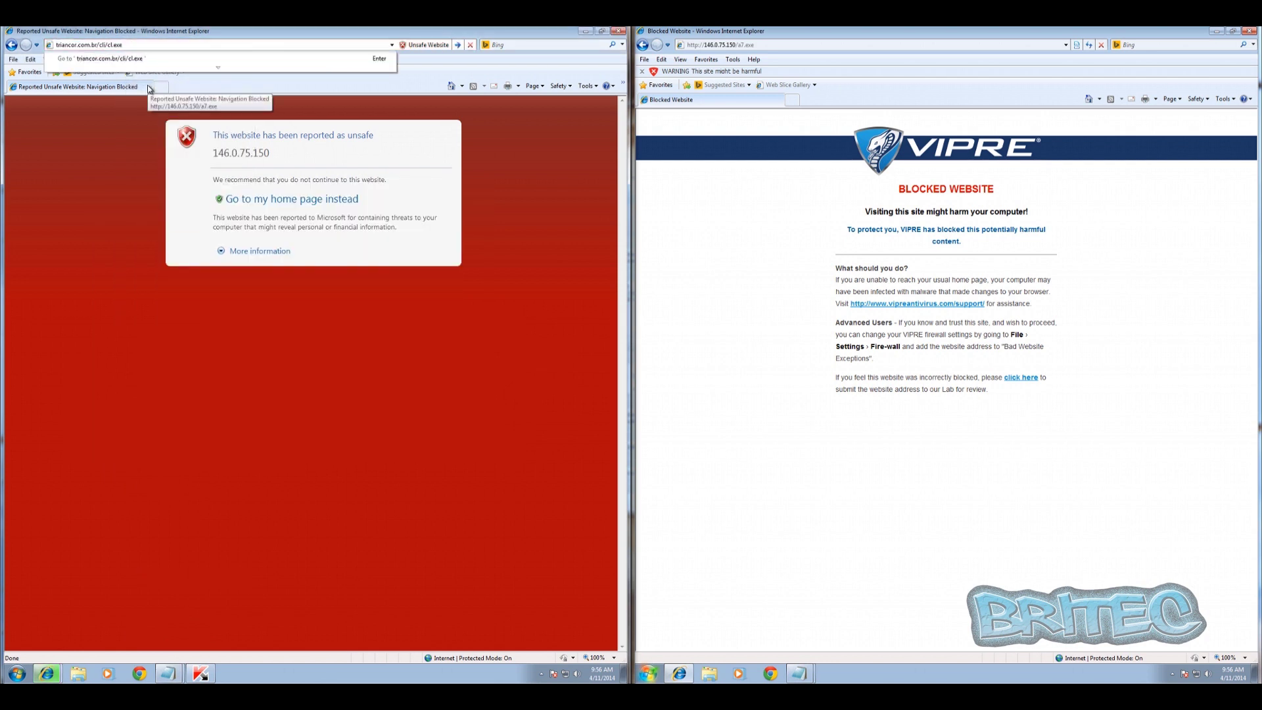
key("Return")
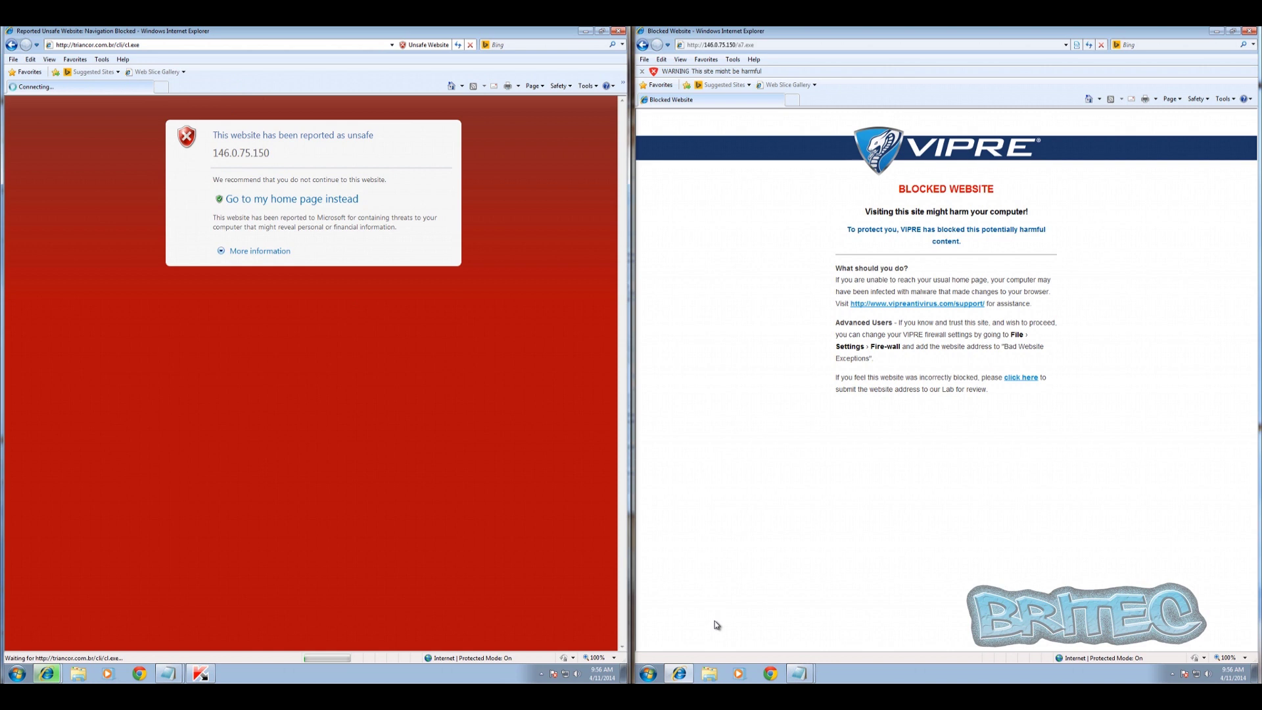
Step: Copy link 12, triancor.com.br/cli/cl.exe, from the links file and load it in the VIPRE machine's browser
left_click(802, 672)
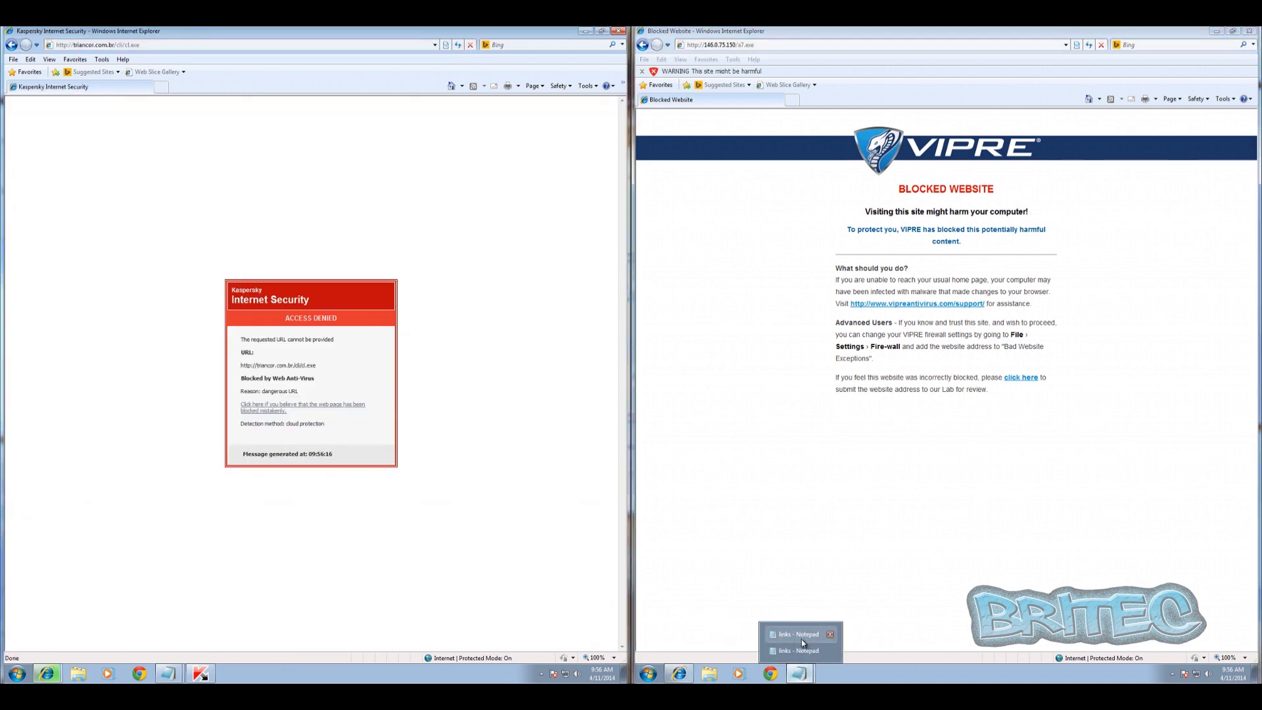
left_click(798, 635)
left_click(879, 398)
mouse_move(759, 398)
left_mouse_down()
mouse_move(852, 398)
mouse_move(771, 399)
left_mouse_up()
key("Left")
right_click(778, 399)
left_click(808, 431)
left_click(1000, 205)
right_click(747, 49)
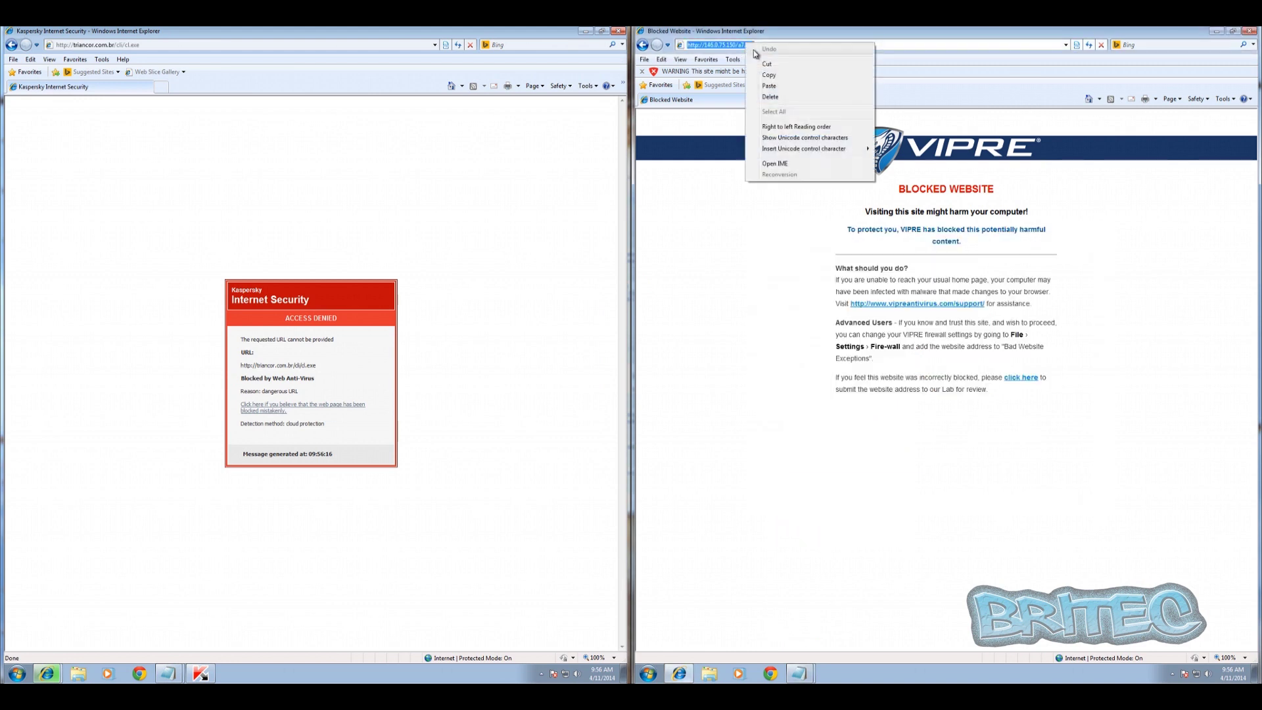
left_click(767, 93)
key("Return")
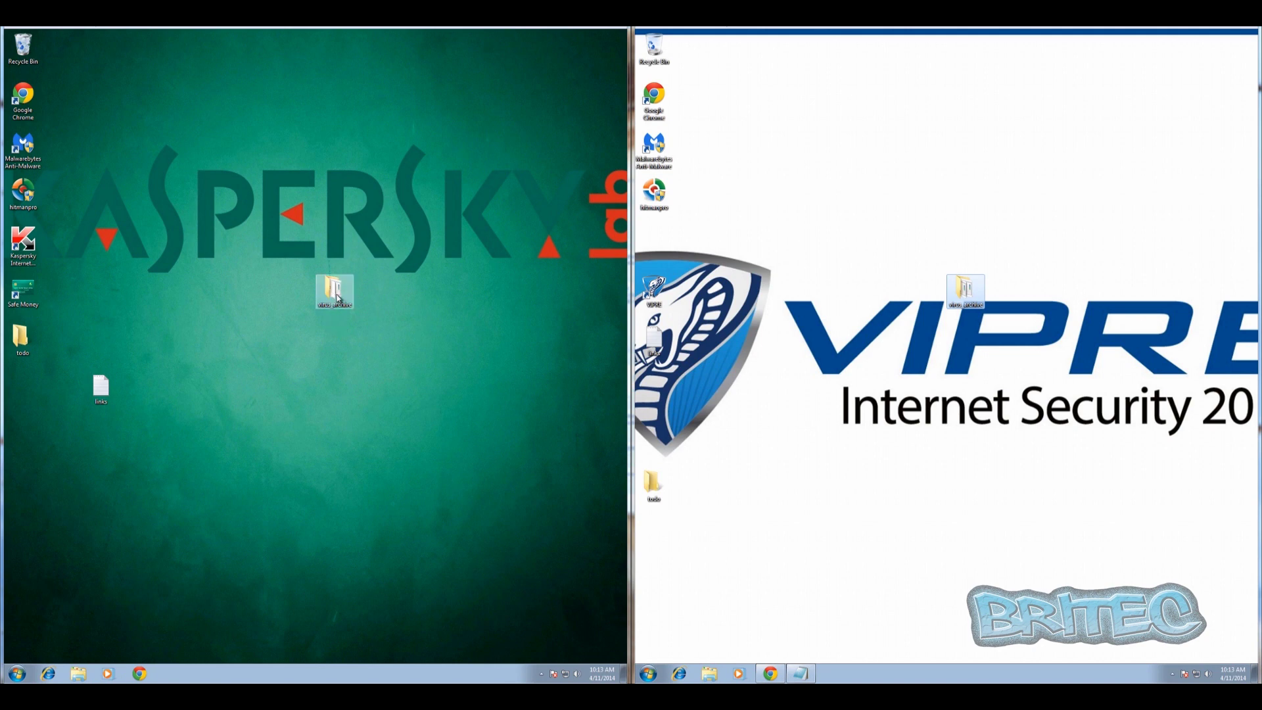
Step: Check the properties and contents of the virus_archive folder on the Kaspersky machine's desktop
right_click(337, 304)
left_click(387, 486)
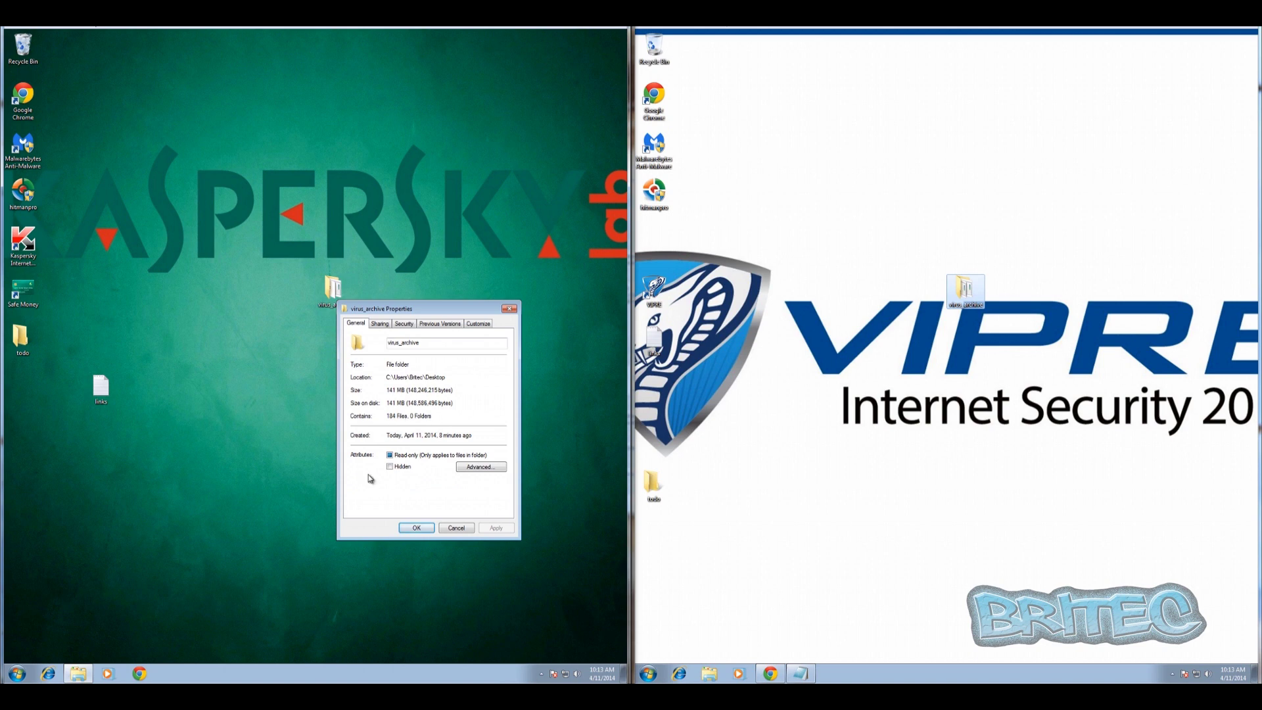
left_click(456, 528)
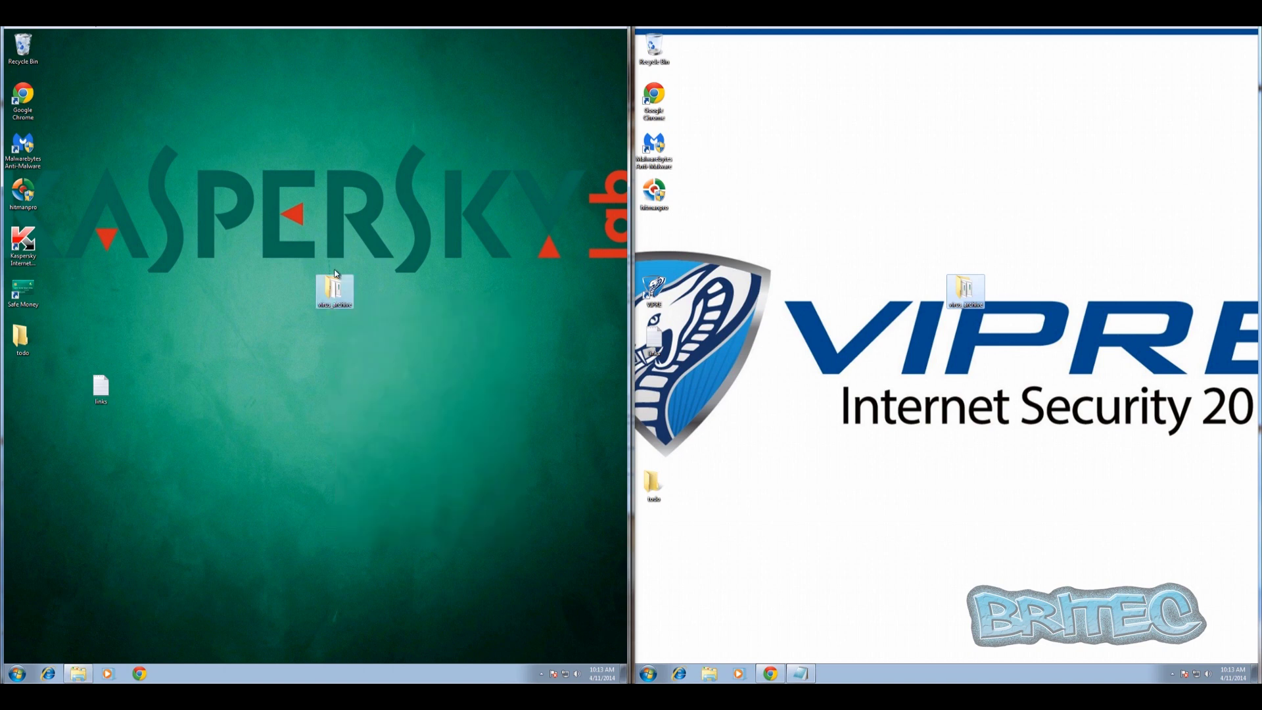
double_click(333, 289)
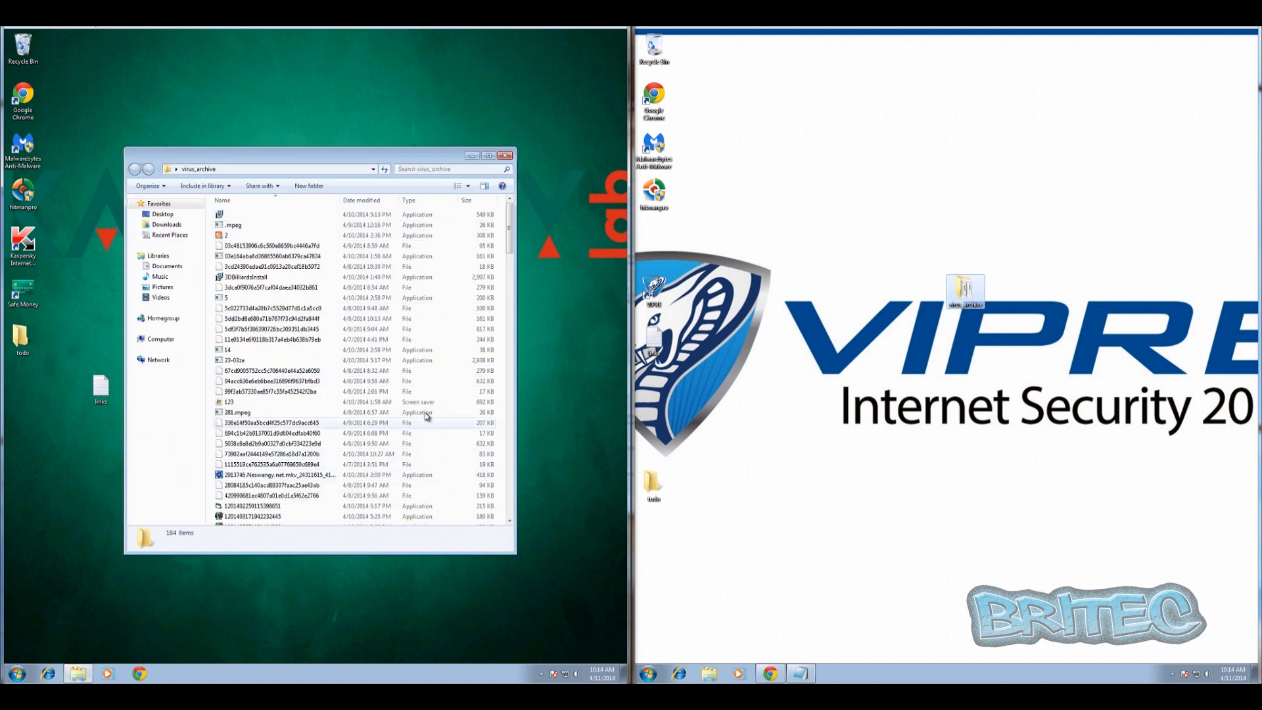
left_click(506, 156)
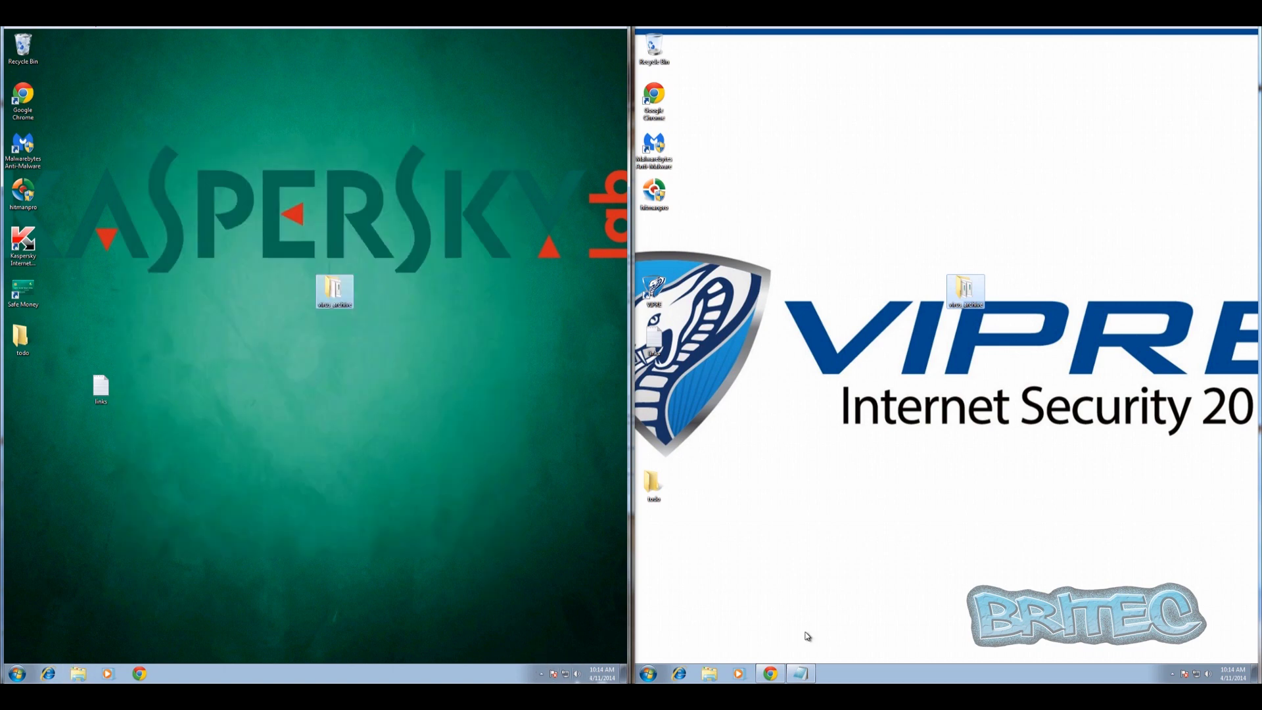
Step: Start a virus scan of the desktop virus_archive folder on both the Kaspersky and the VIPRE machine
left_click(332, 291)
right_click(332, 291)
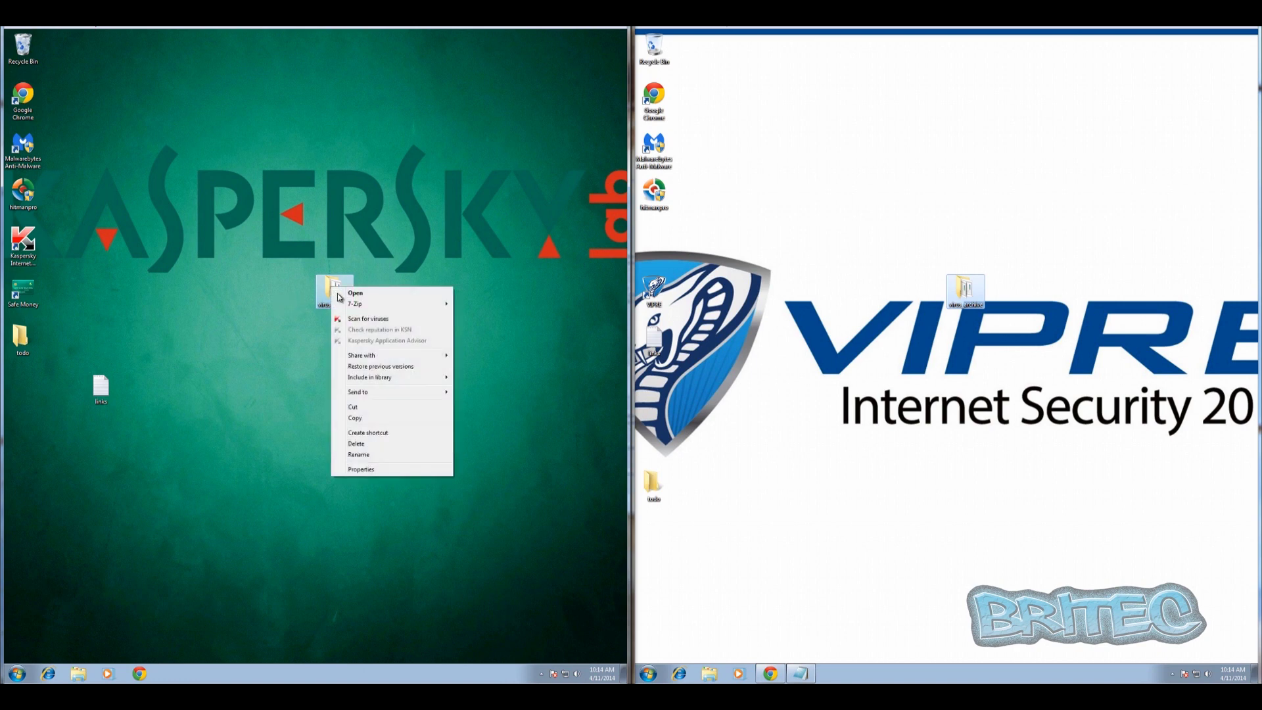
left_click(364, 320)
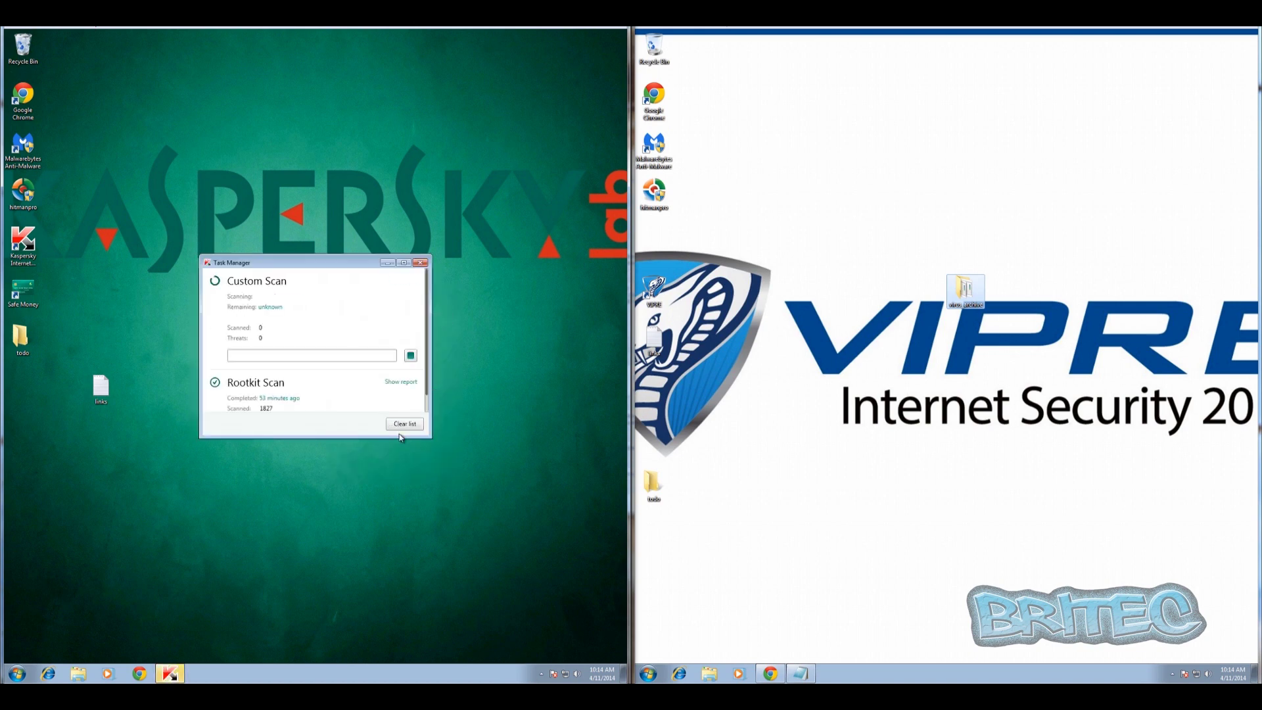
right_click(966, 292)
left_click(999, 323)
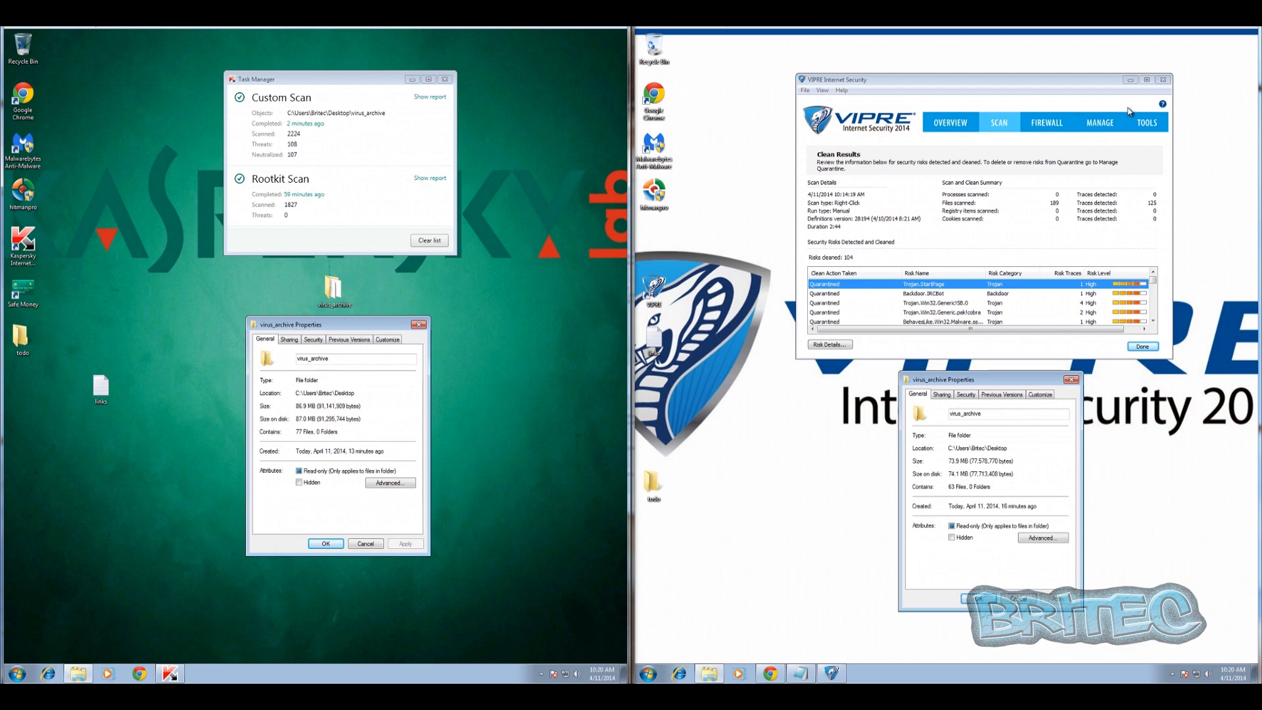
Step: Close the VIPRE scan results and open the remaining virus_archive folder on both machines
left_click(1142, 347)
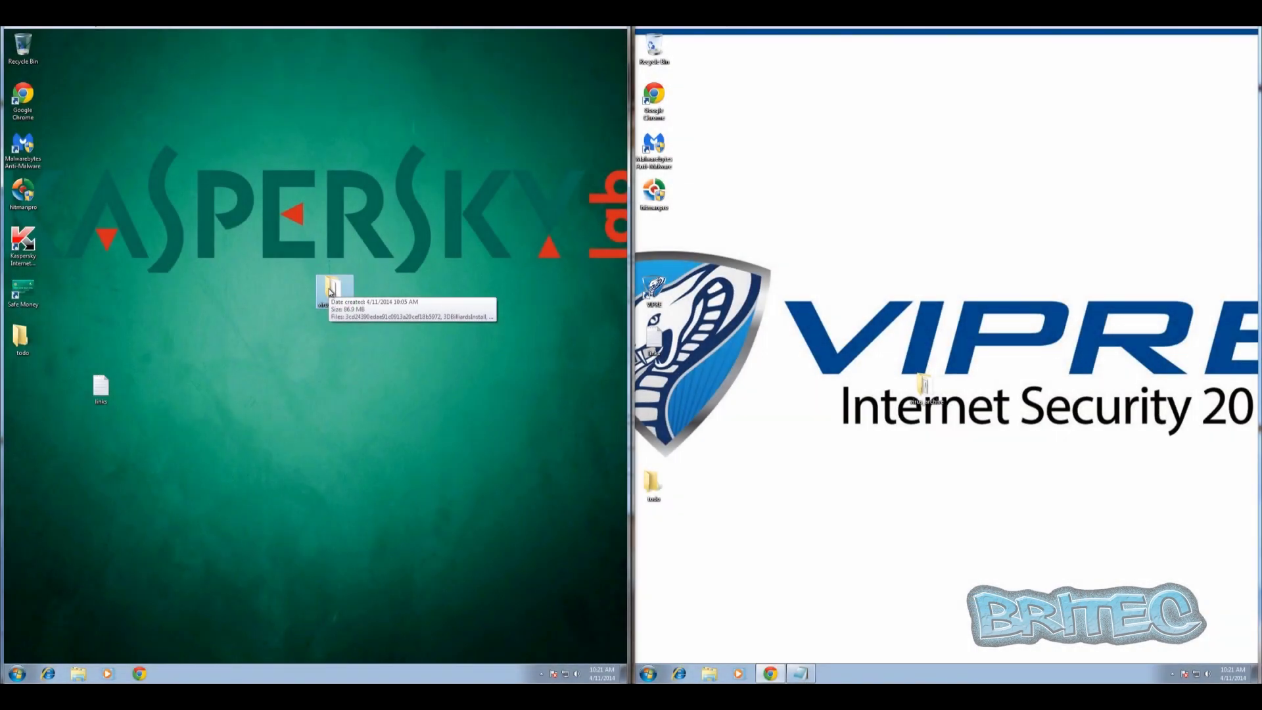
double_click(330, 291)
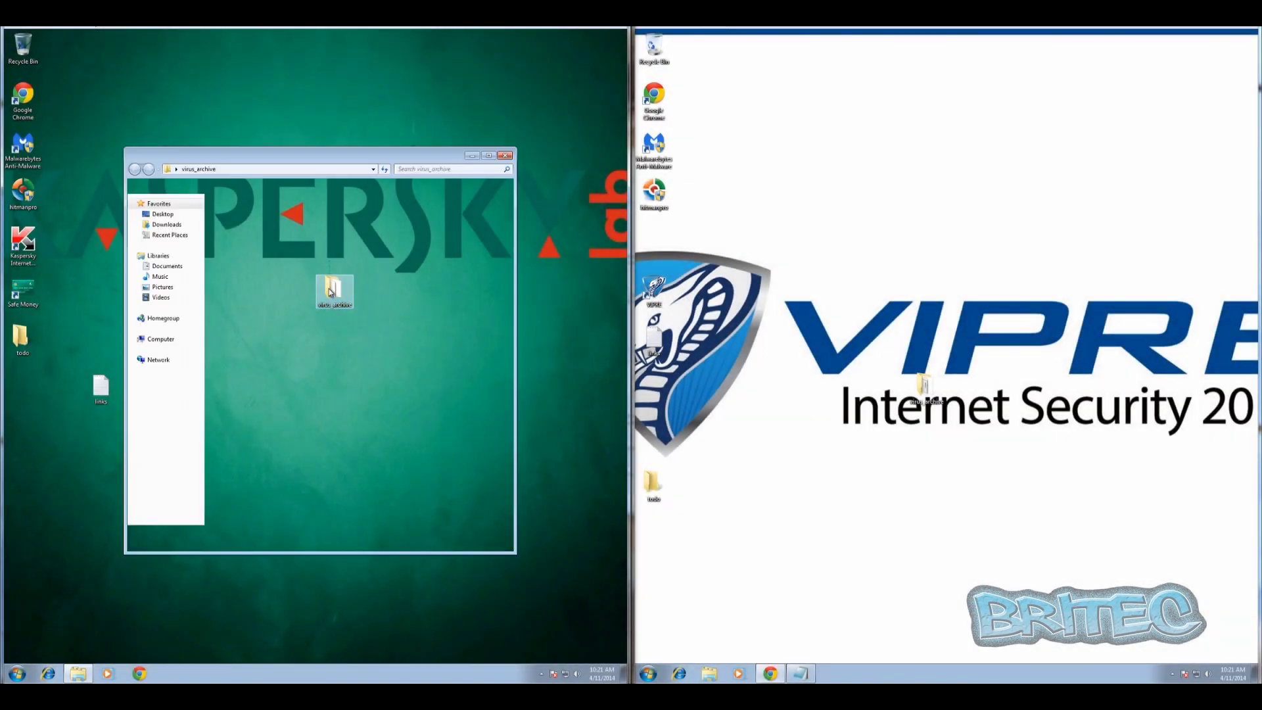
left_click(924, 388)
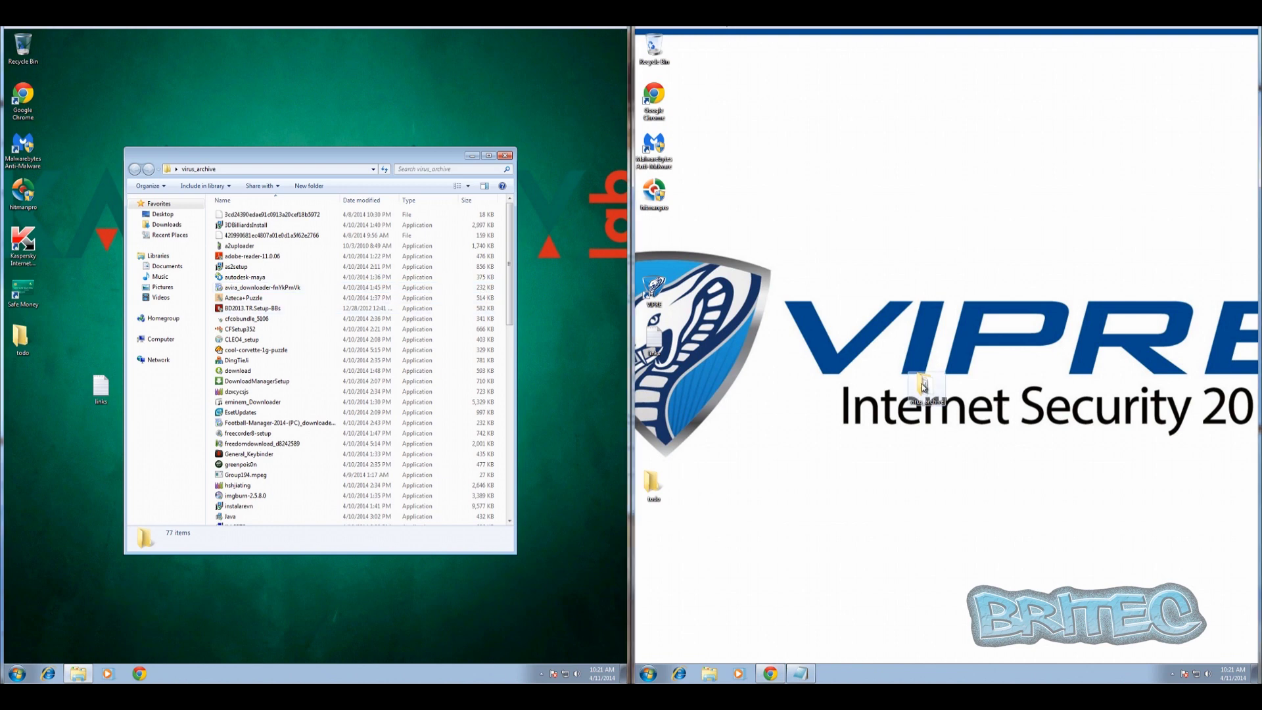
double_click(923, 387)
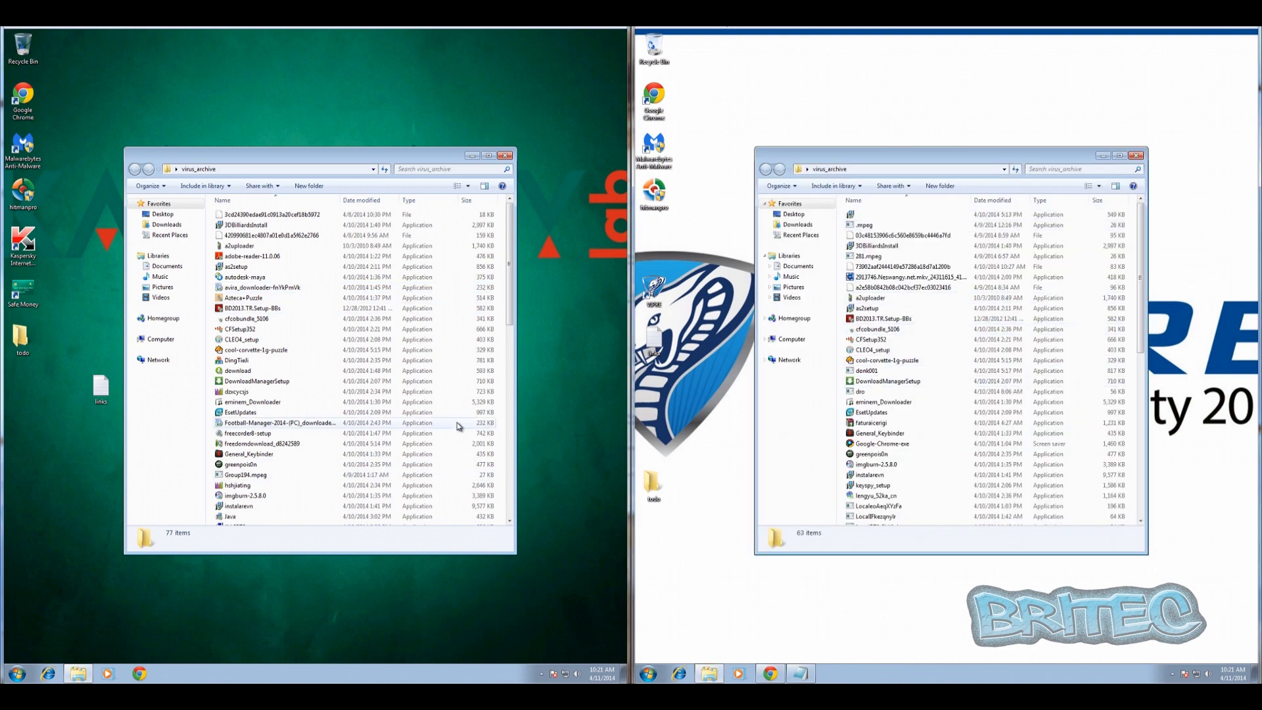
Step: Resume Kaspersky Internet Security's protection and re-enable VIPRE's protection on the two machines
left_click(543, 674)
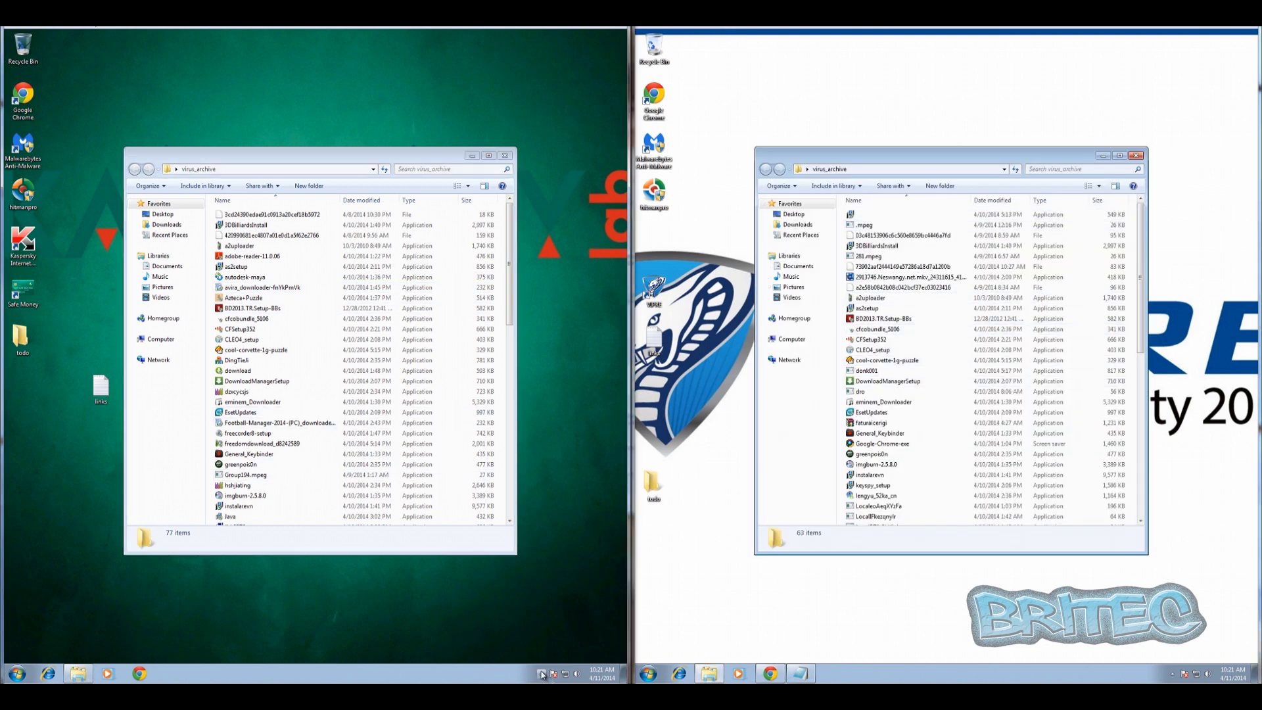
right_click(557, 633)
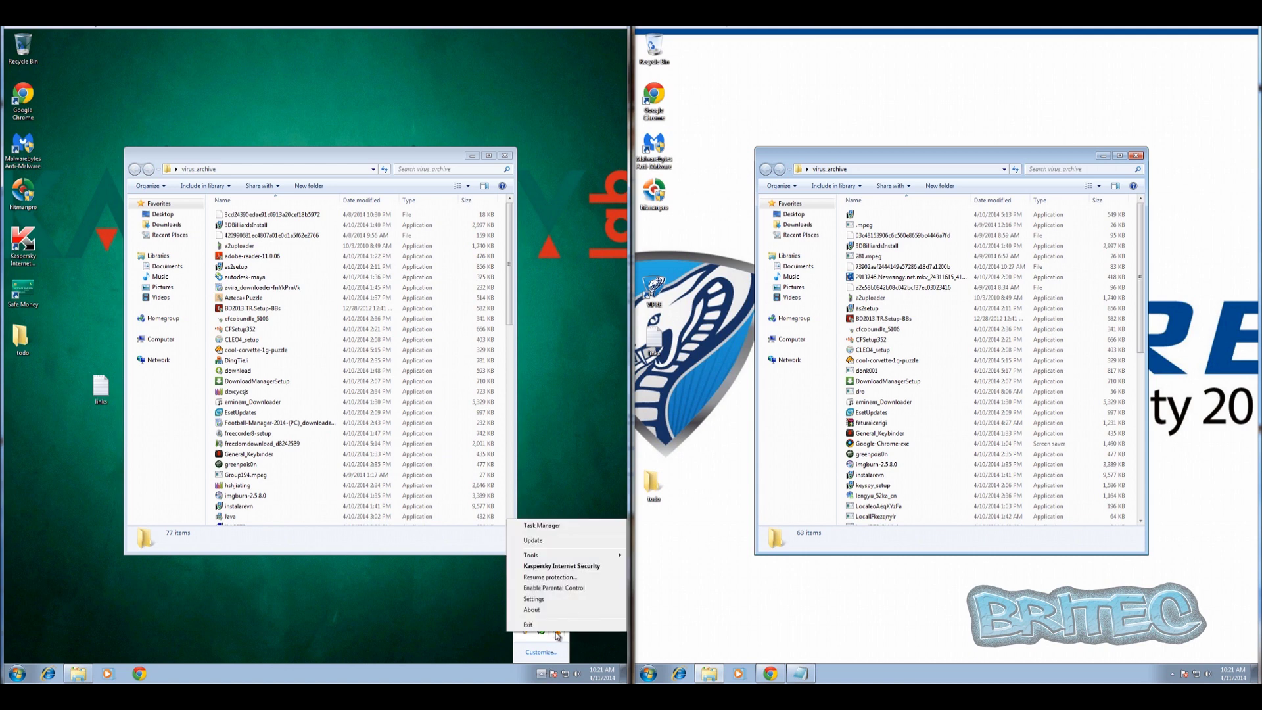
left_click(560, 578)
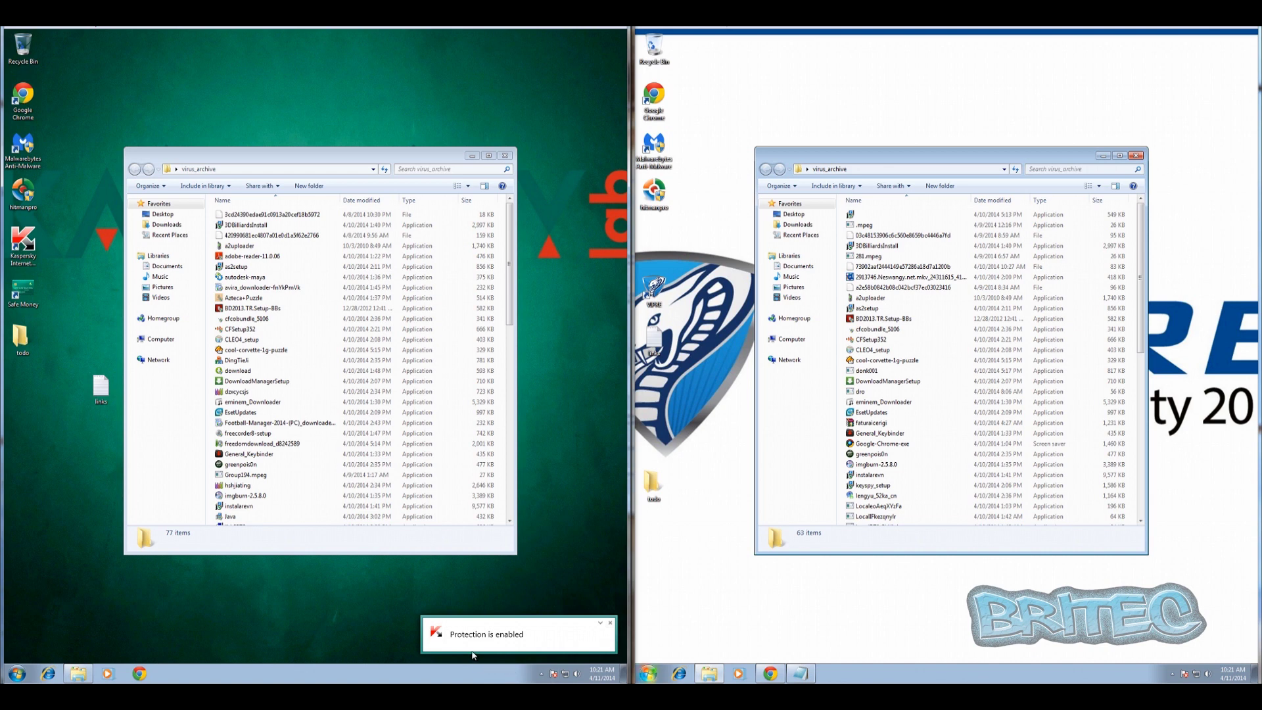
left_click(1173, 675)
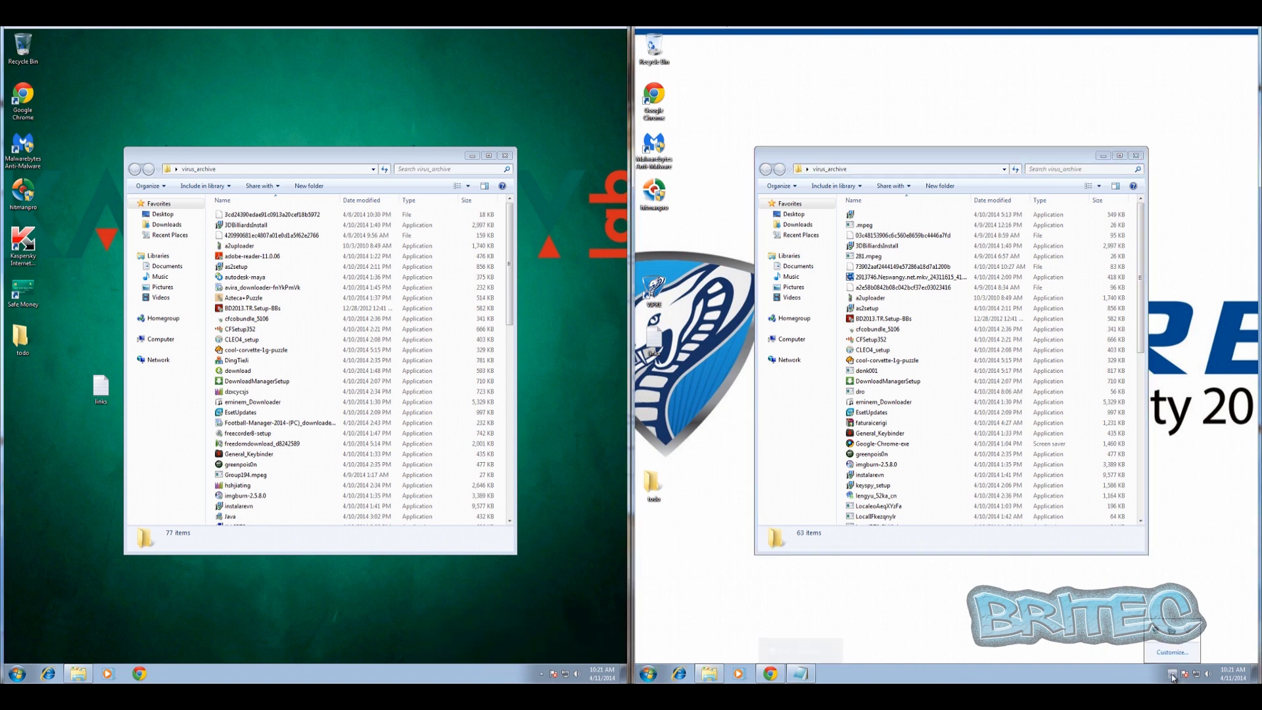
right_click(1185, 631)
mouse_move(1193, 601)
left_click(1096, 601)
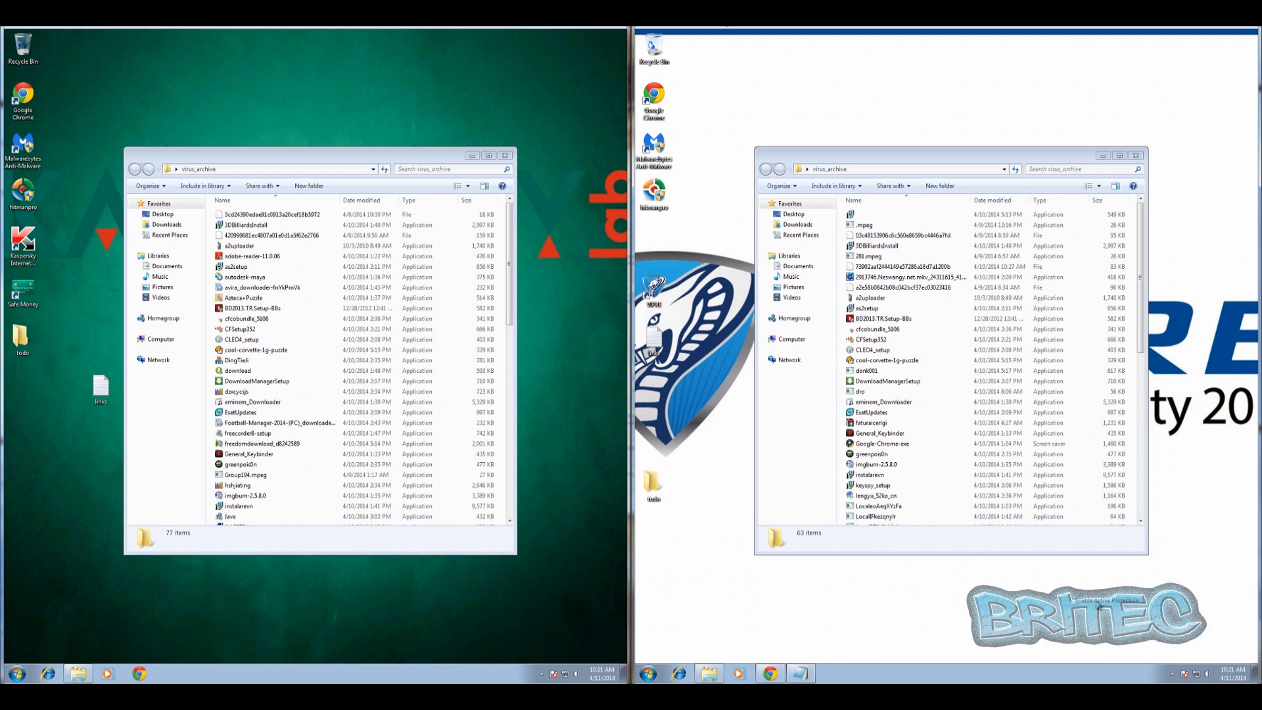
left_click(1172, 675)
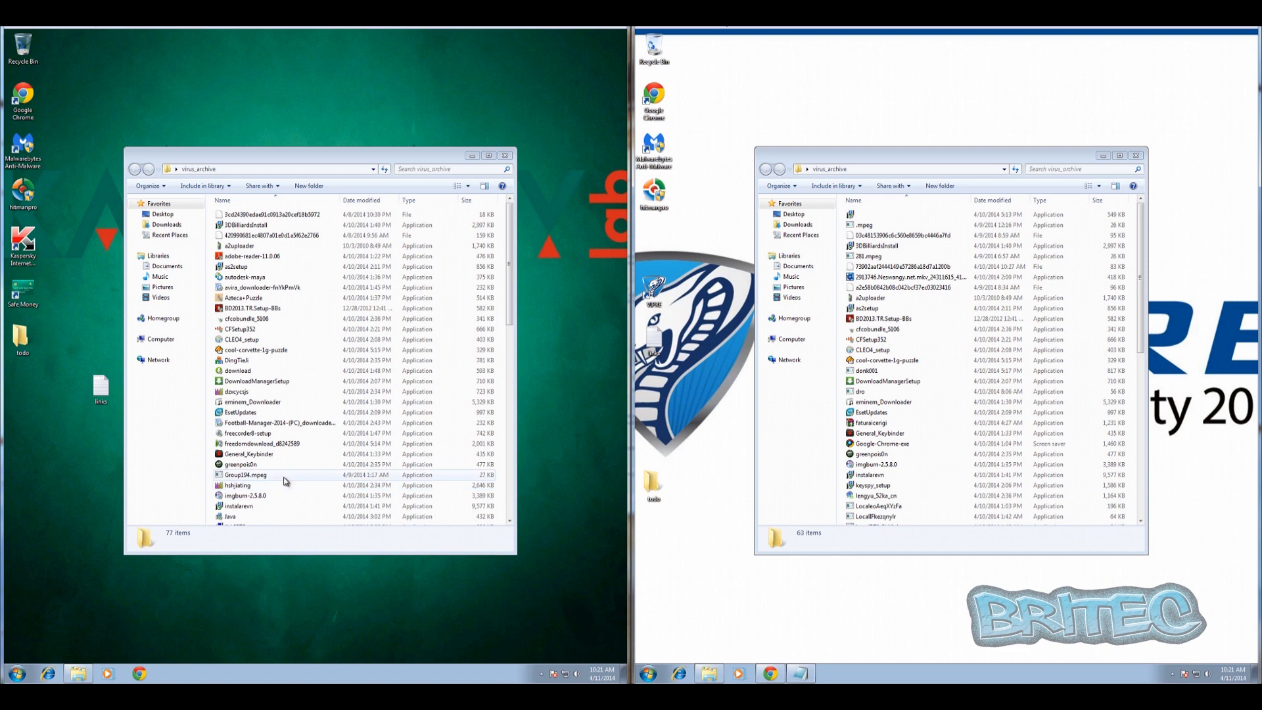
Step: Run General_Keybinder on both machines, accept its offer to open the release page, and close the resulting browser windows
left_click(239, 456)
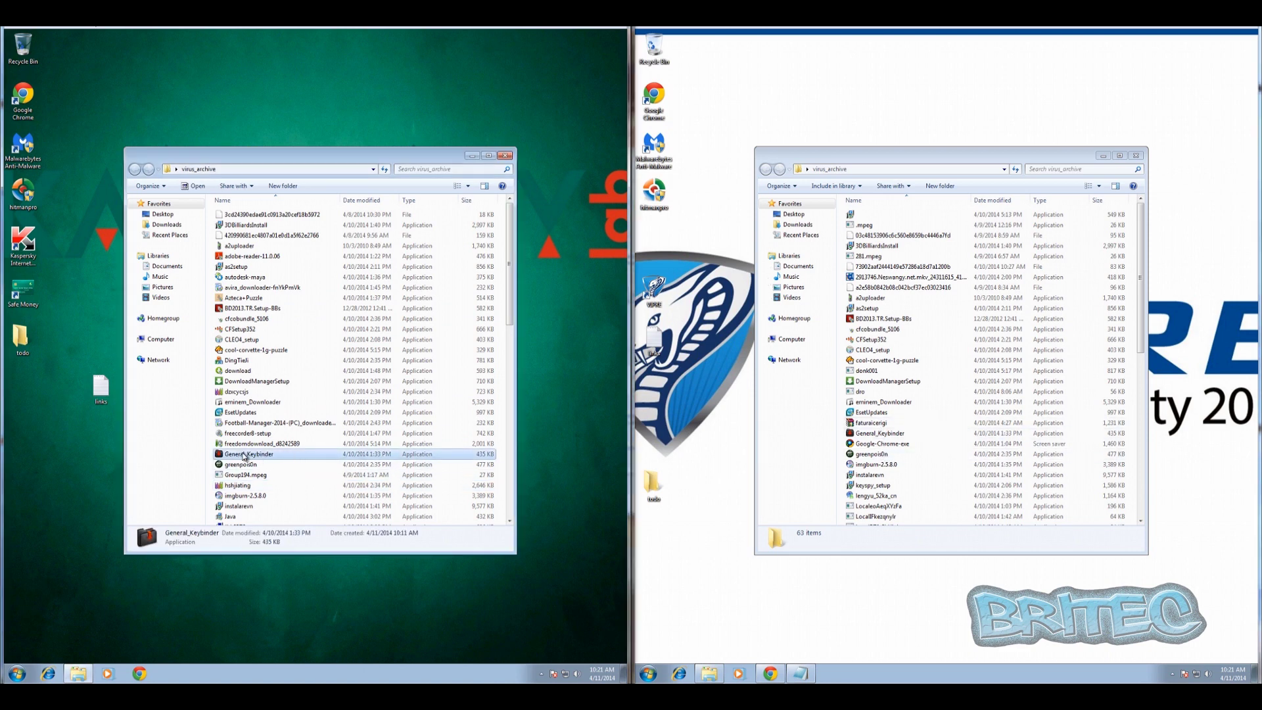
double_click(246, 455)
left_click(888, 434)
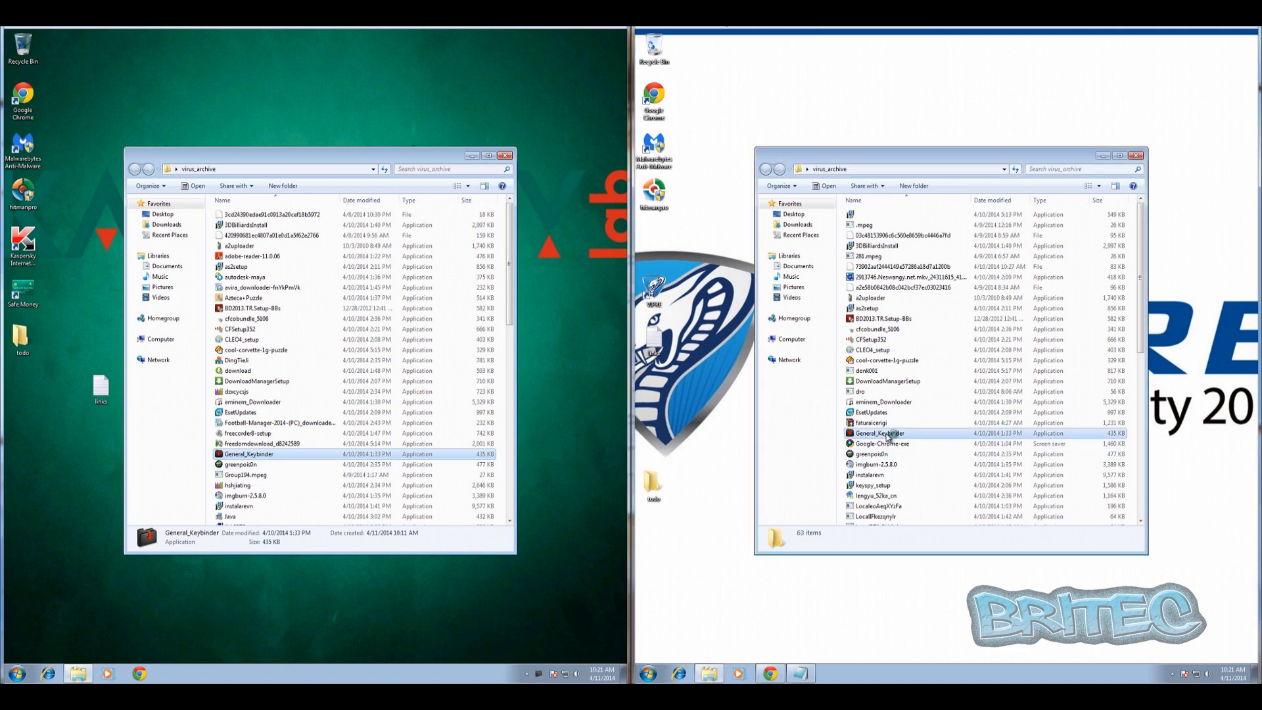
double_click(889, 435)
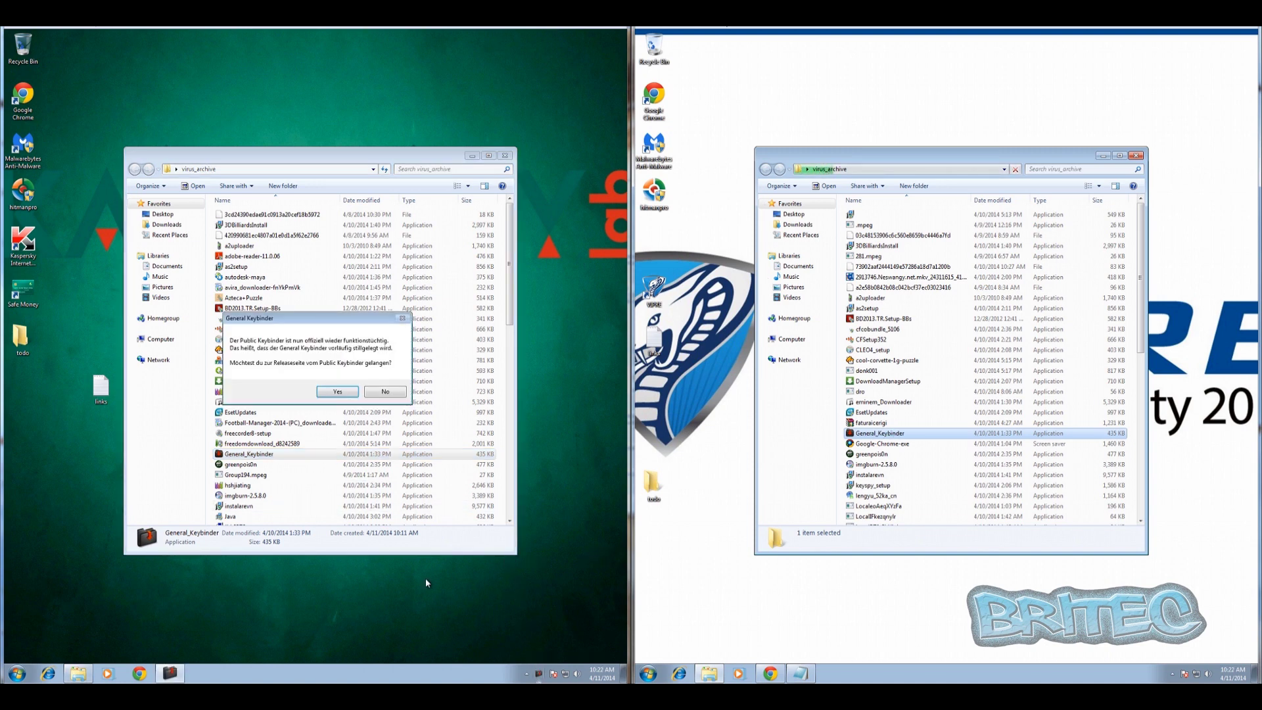
left_click(336, 393)
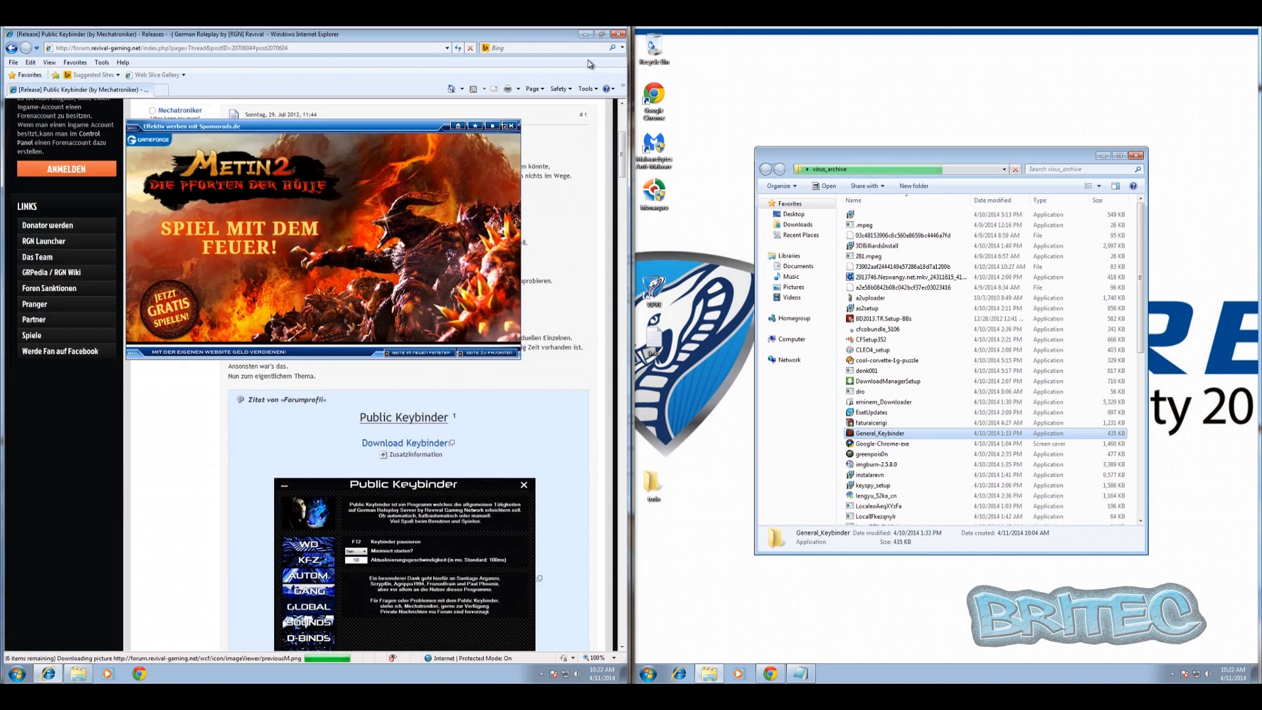
left_click(620, 34)
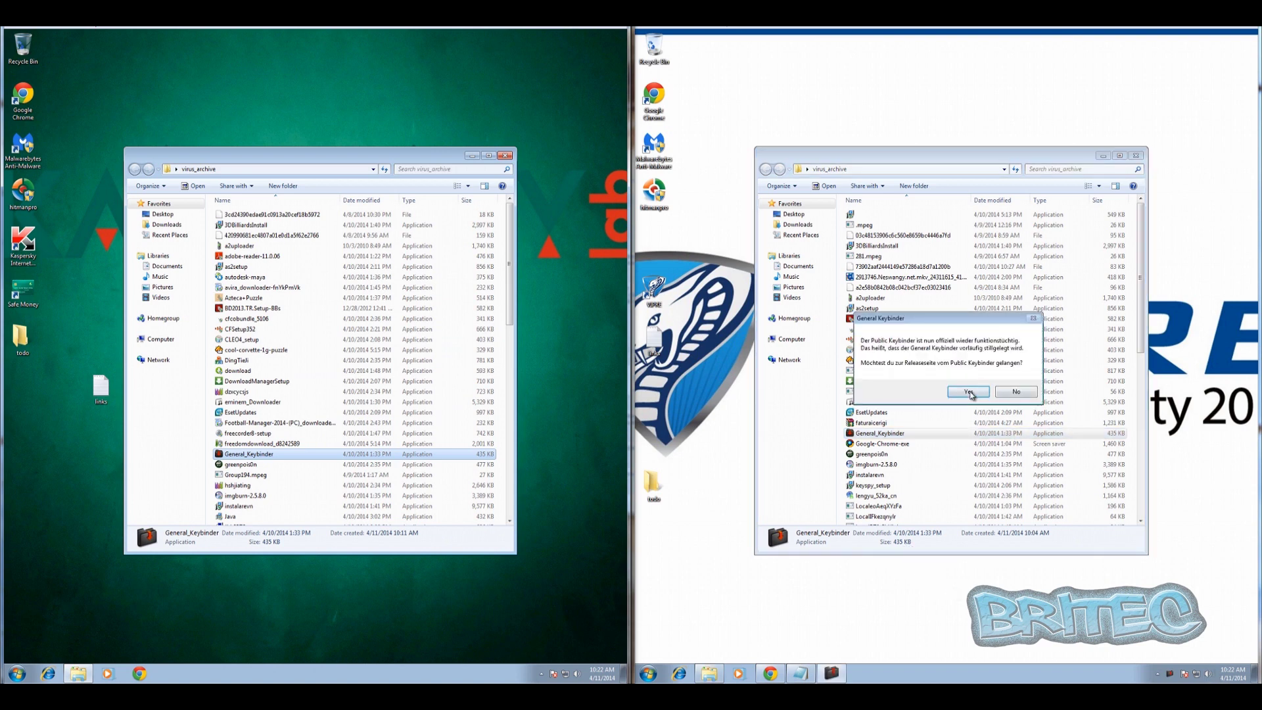
left_click(971, 393)
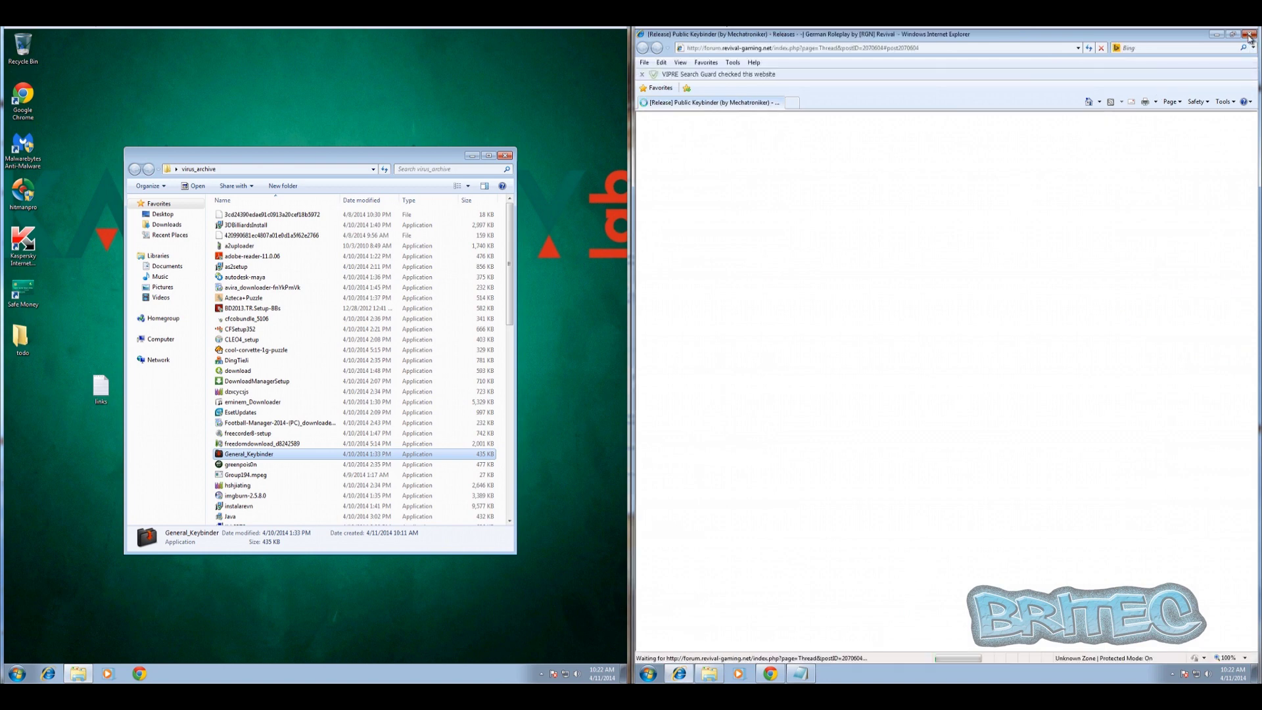
left_click(1248, 34)
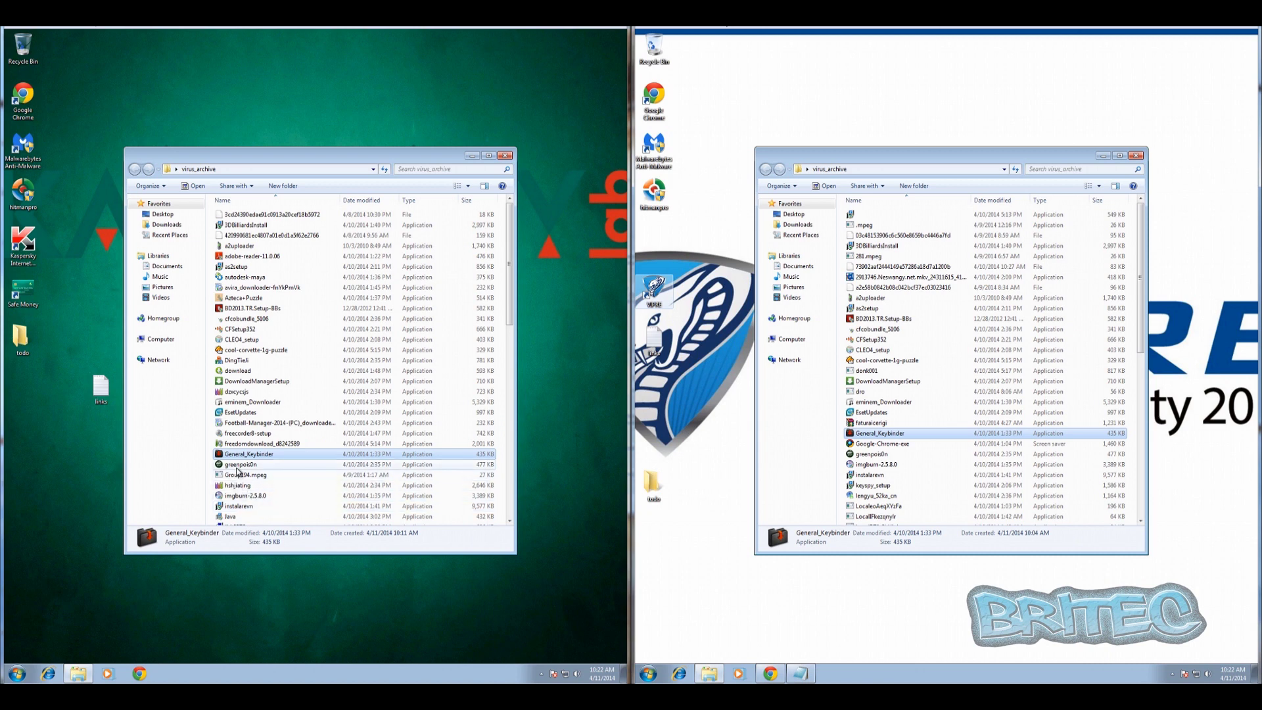
Step: Run greenpois0n from virus_archive on both machines and start its Prepare to Jailbreak (DFU) routine
double_click(242, 464)
left_click(871, 454)
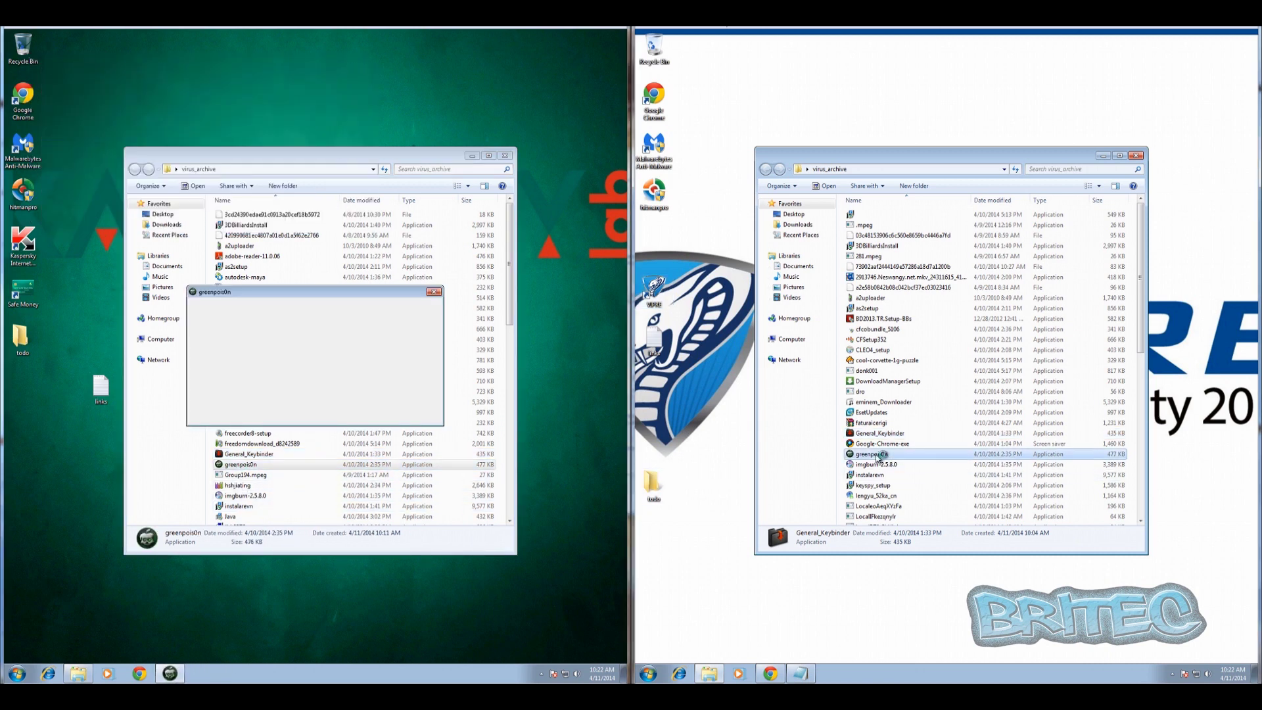
double_click(872, 454)
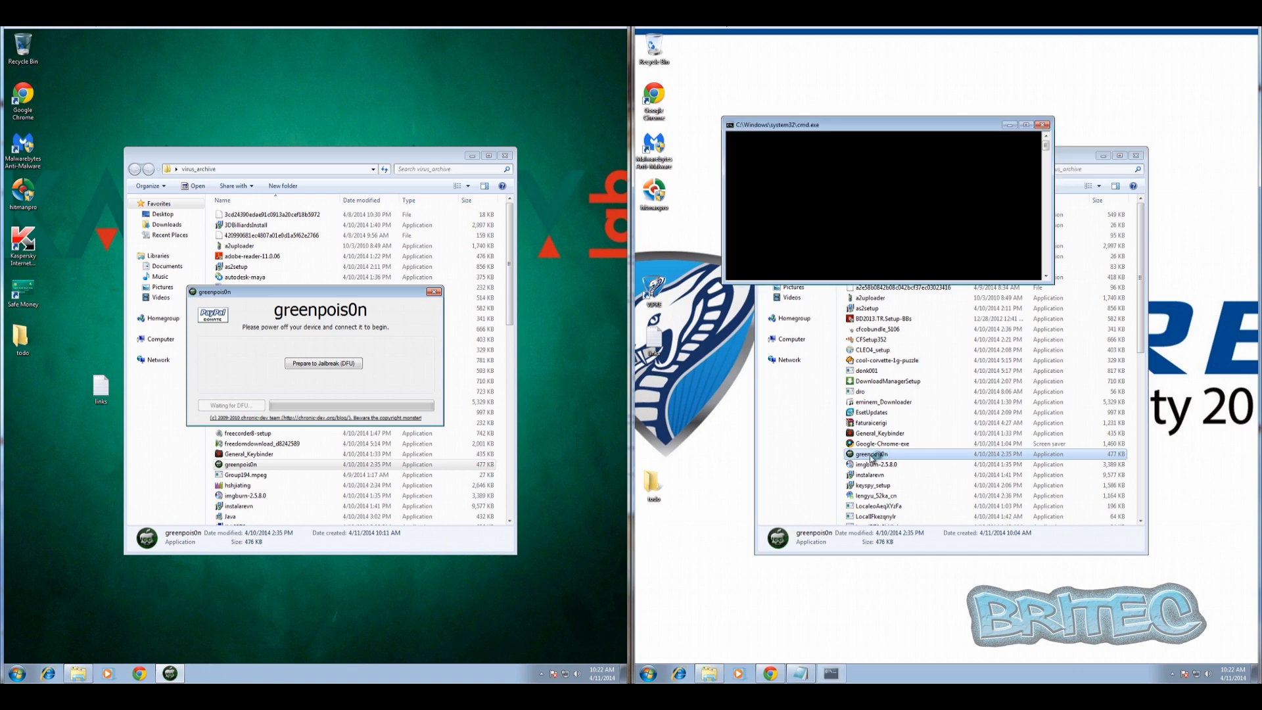
left_click(324, 363)
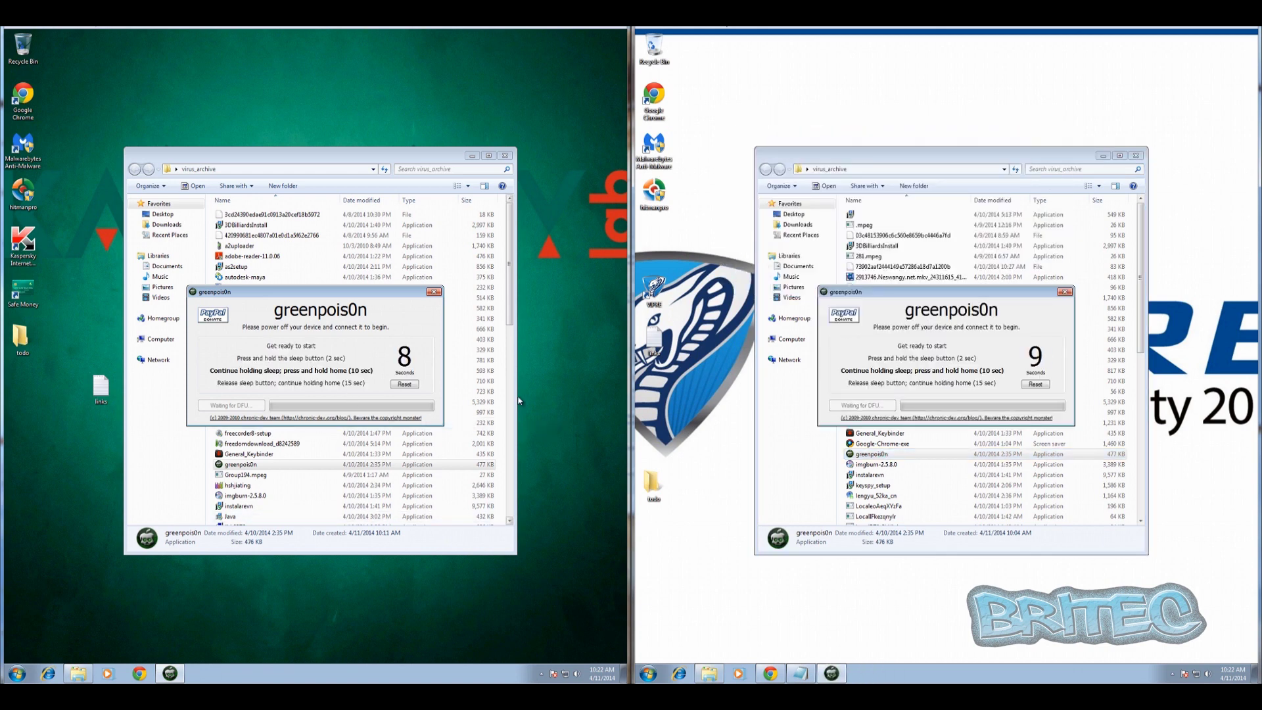
Step: Run the xxxxxxxxxx screen saver sample on both machines, have Kaspersky close and remove the application, and dismiss VIPRE's notification
scroll(511, 418, "down", 5)
scroll(510, 418, "down", 10)
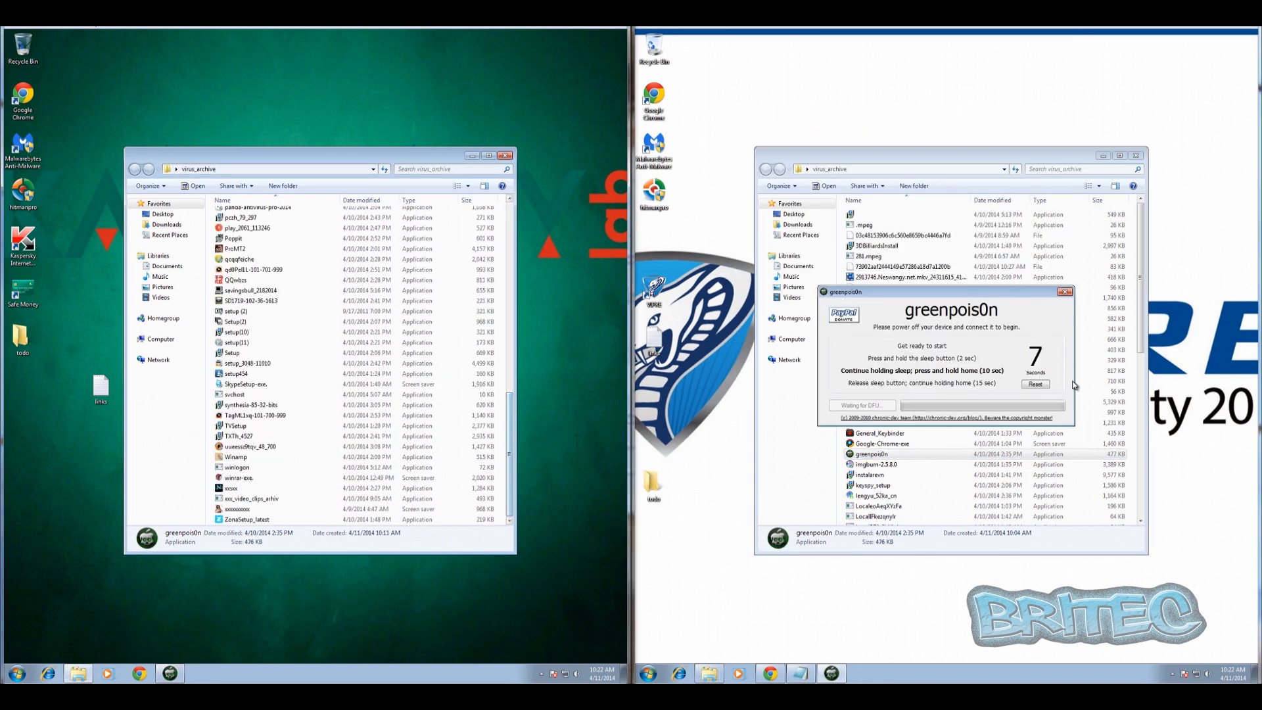
scroll(1155, 468, "down", 6)
scroll(1155, 468, "down", 3)
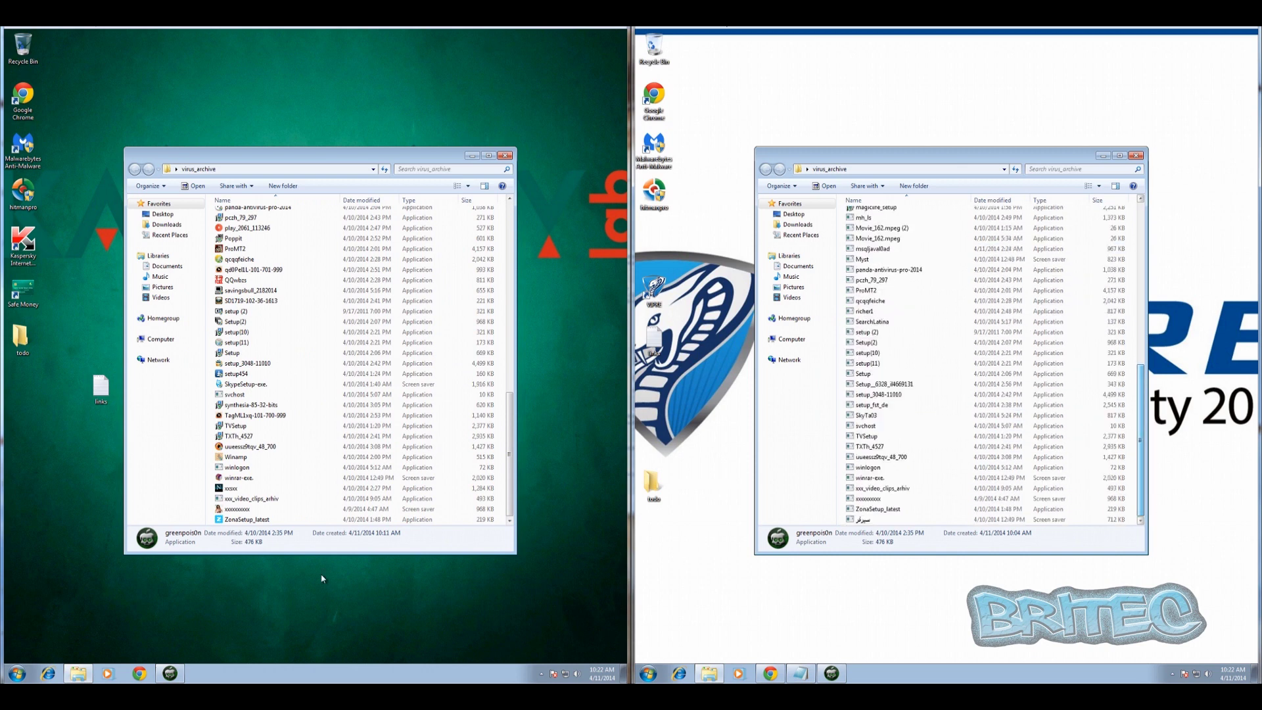
left_click(236, 509)
double_click(235, 511)
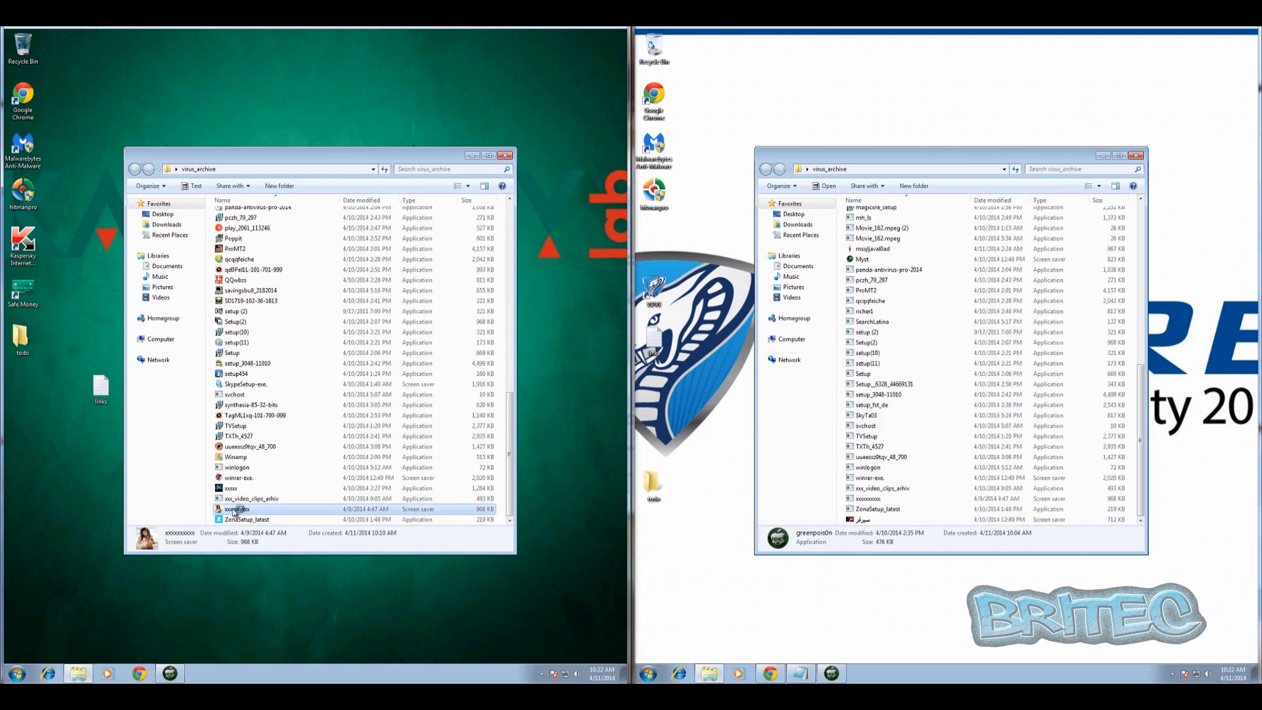
left_click(876, 500)
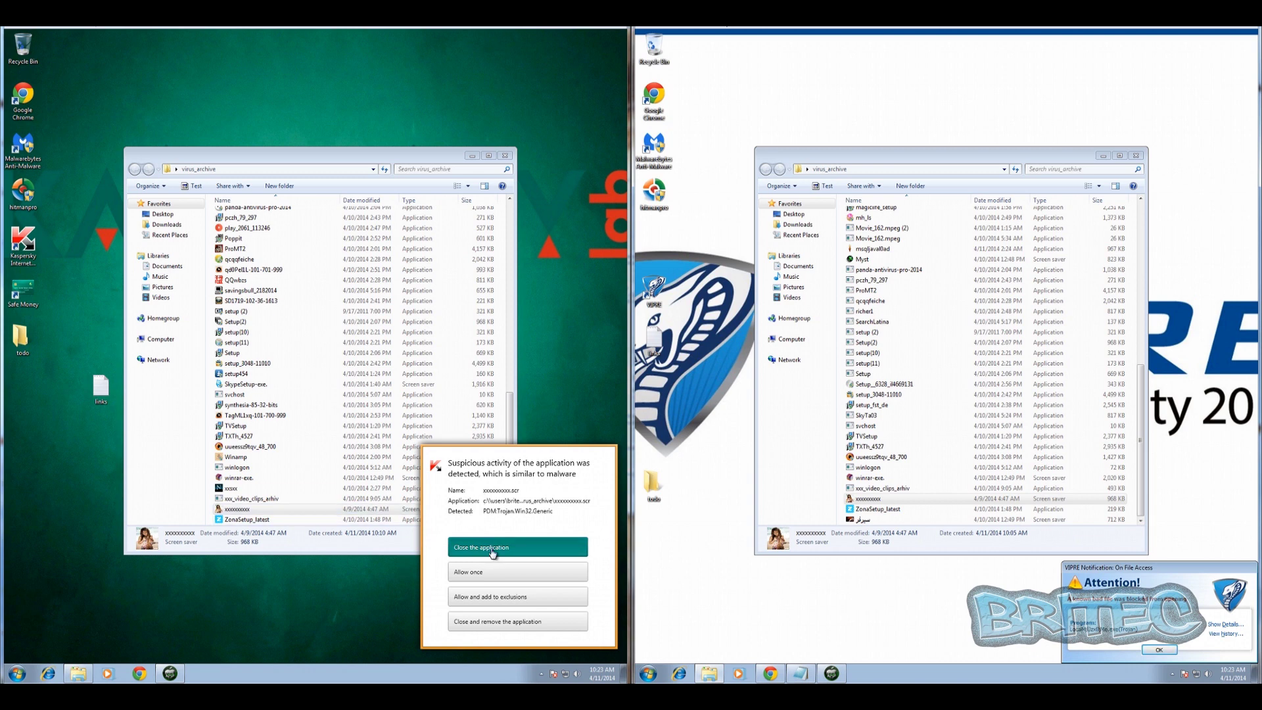
left_click(485, 621)
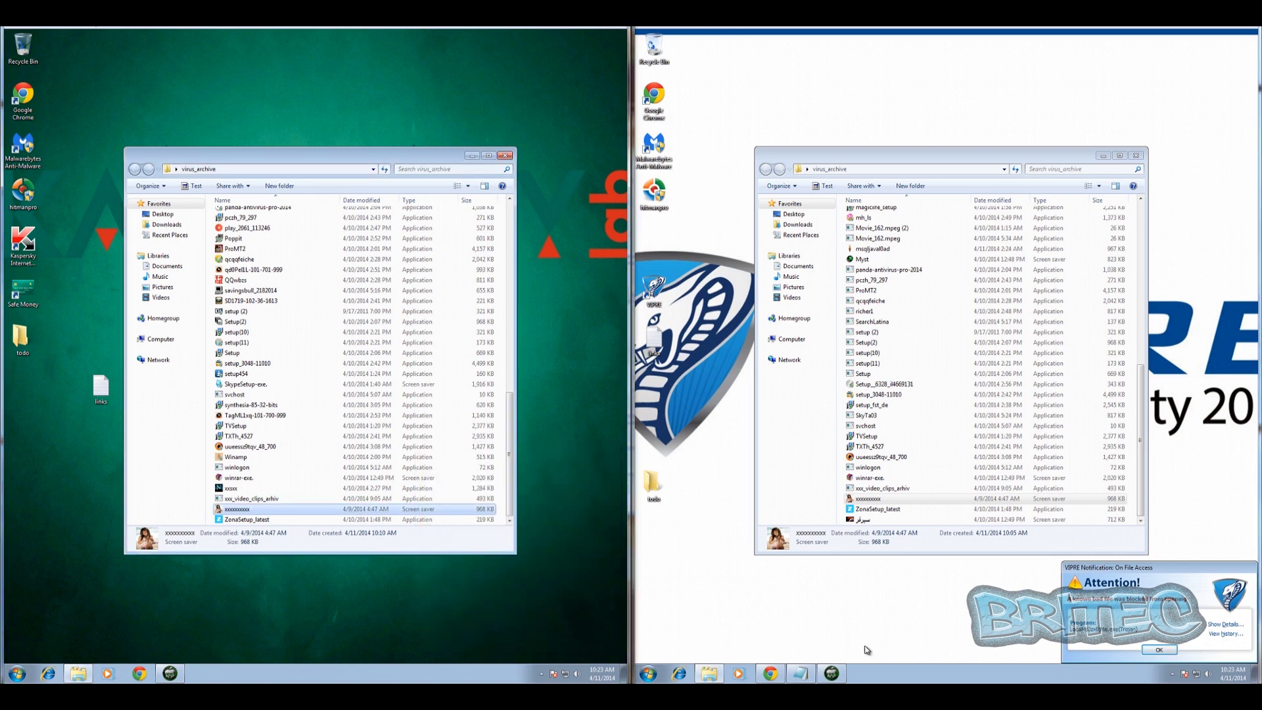
left_click(1159, 650)
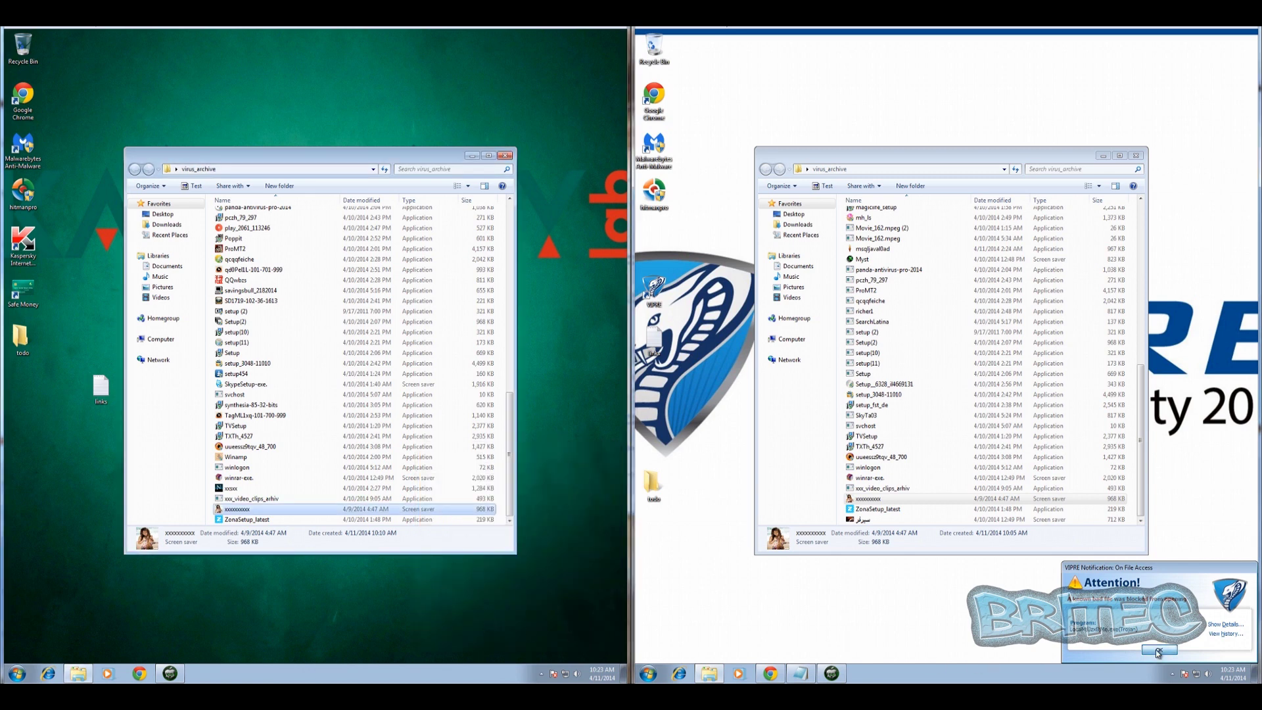
Step: Run xxx_video_clips_arhiv on both machines and close the open greenpois0n windows
double_click(265, 506)
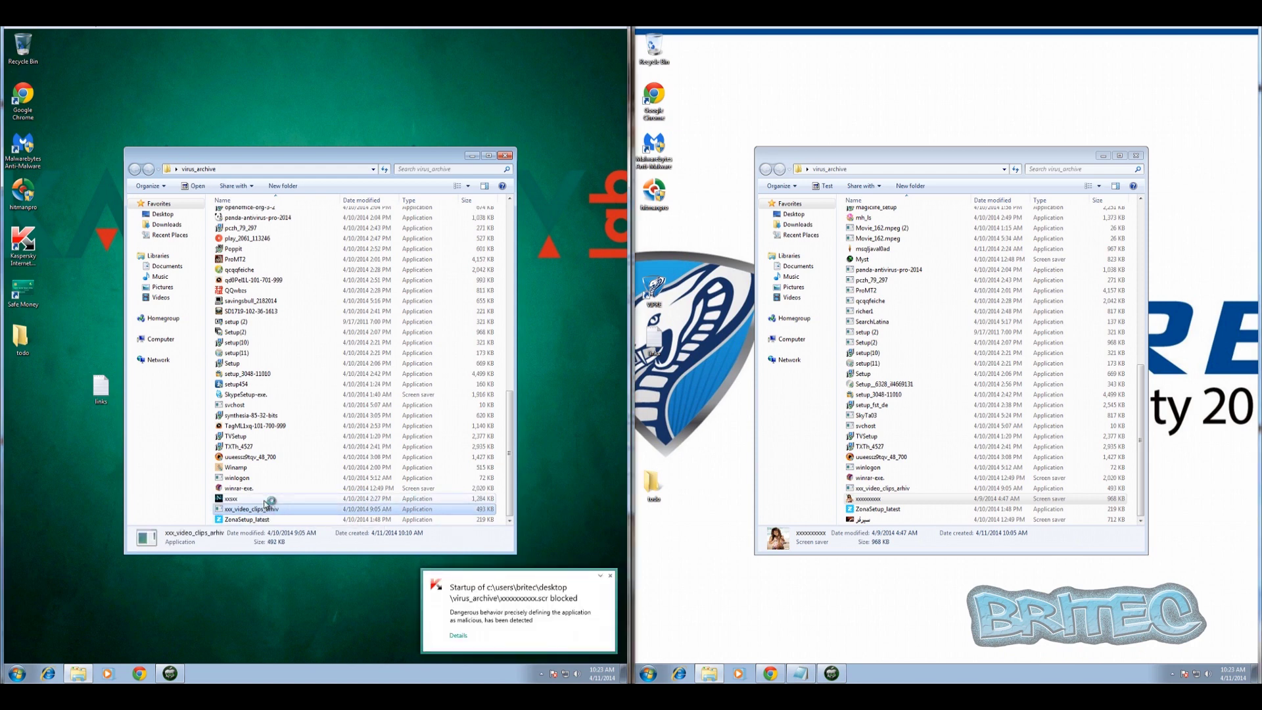
left_click(875, 489)
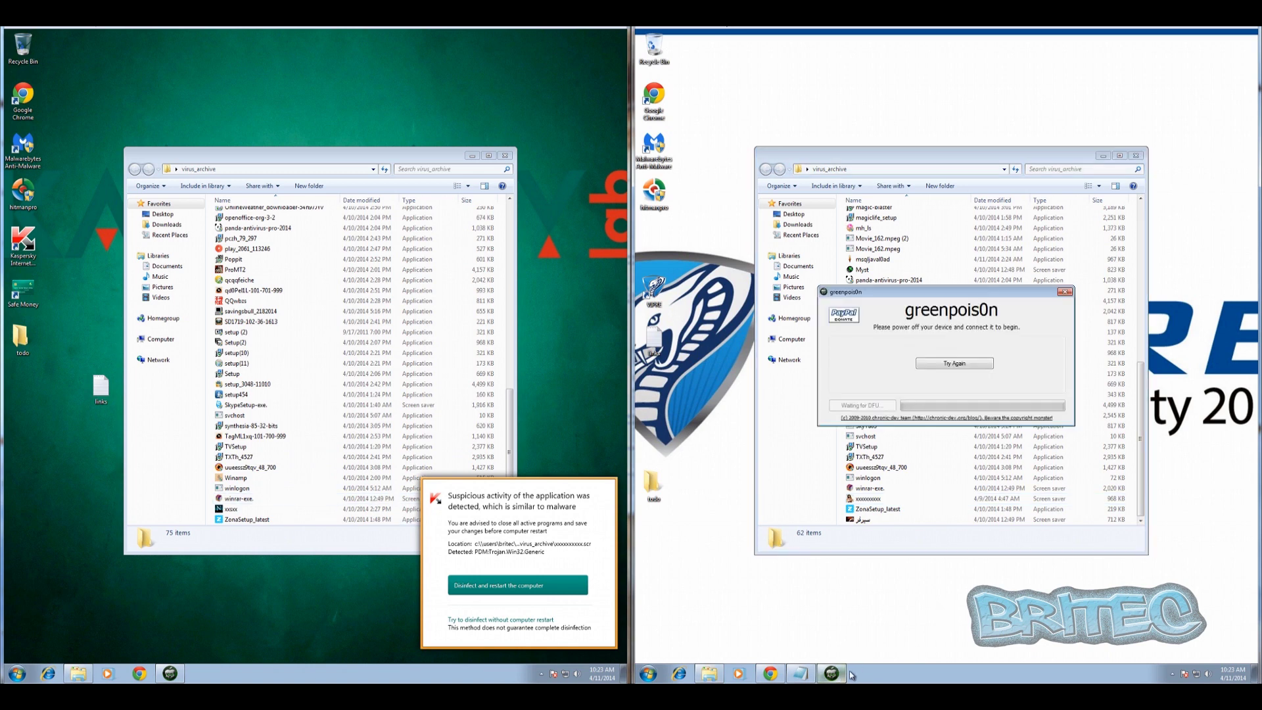
left_click(1066, 291)
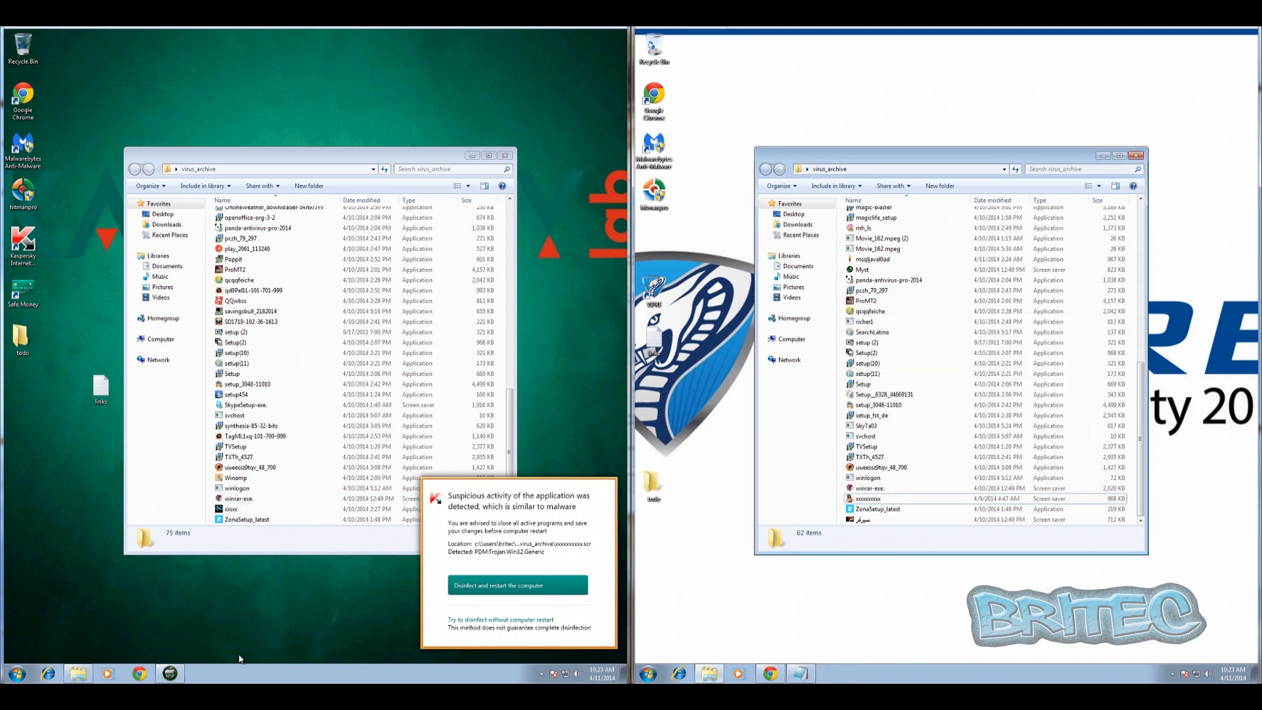
left_click(434, 292)
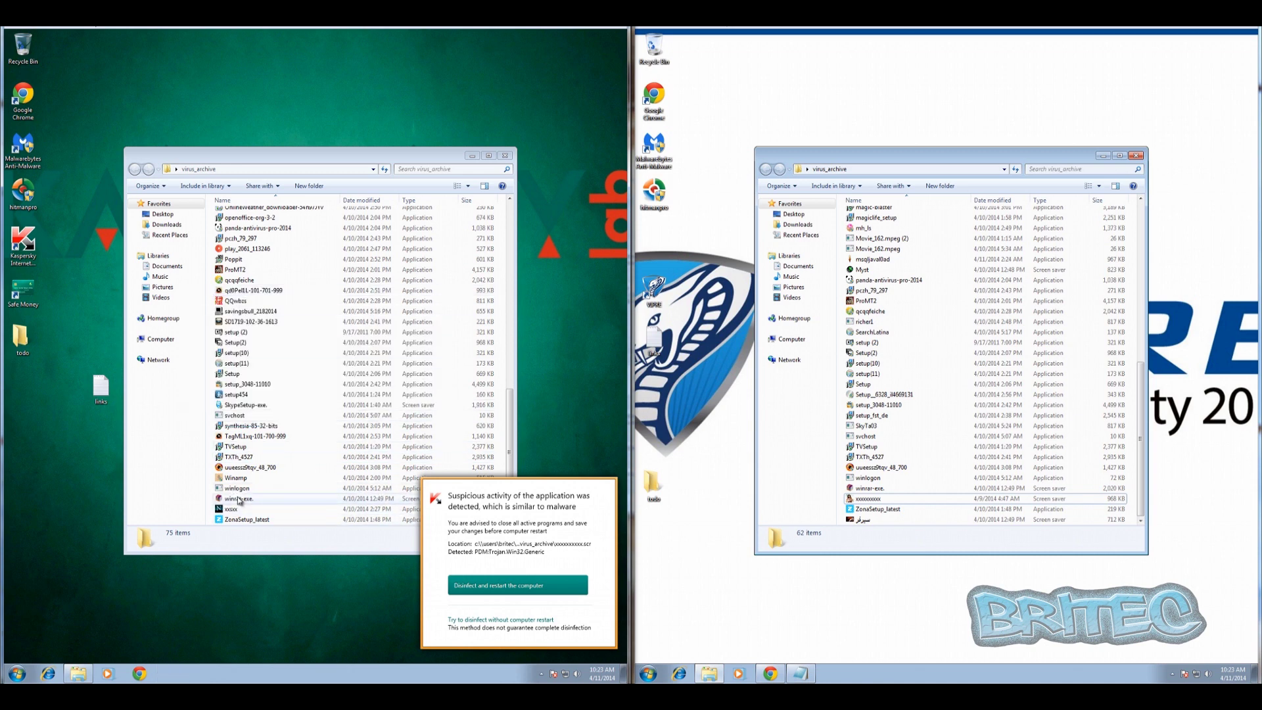
Step: Run winlogon from virus_archive on both machines and close the program in each crash dialog
double_click(238, 488)
double_click(881, 479)
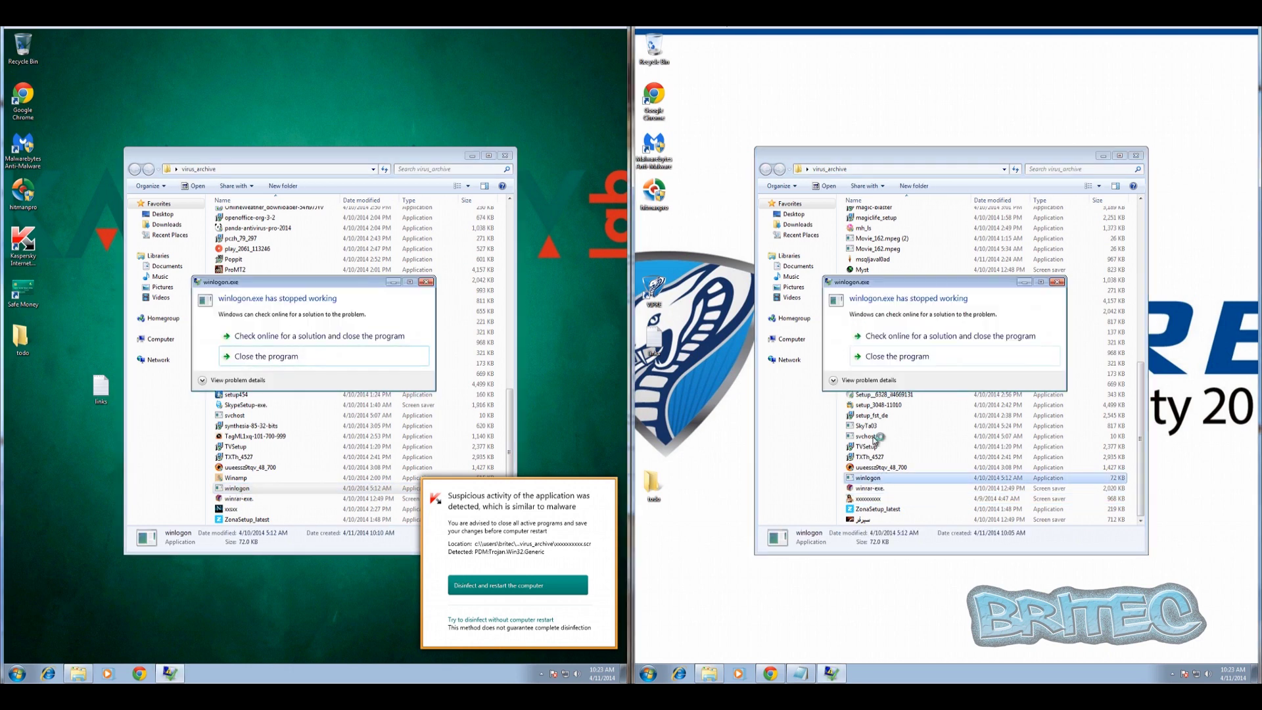
left_click(884, 357)
left_click(268, 357)
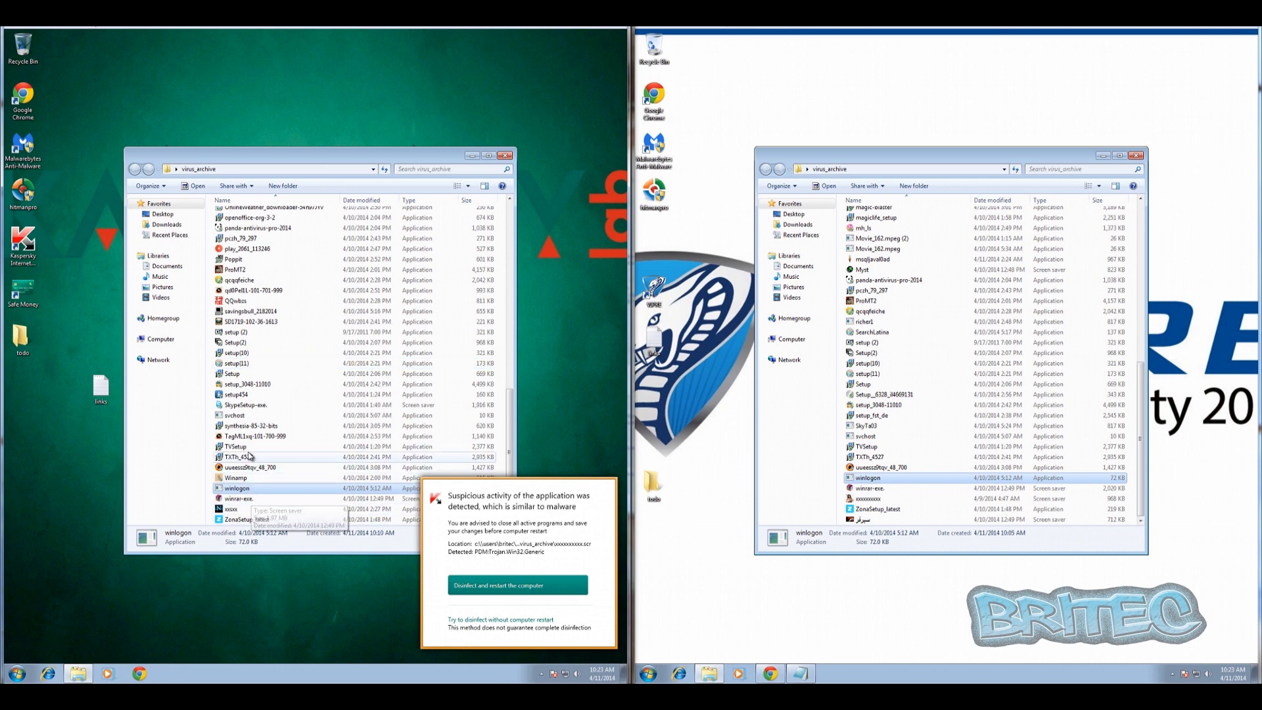
Step: Run svchost from virus_archive on the Kaspersky machine and close its Server console window
left_click(235, 416)
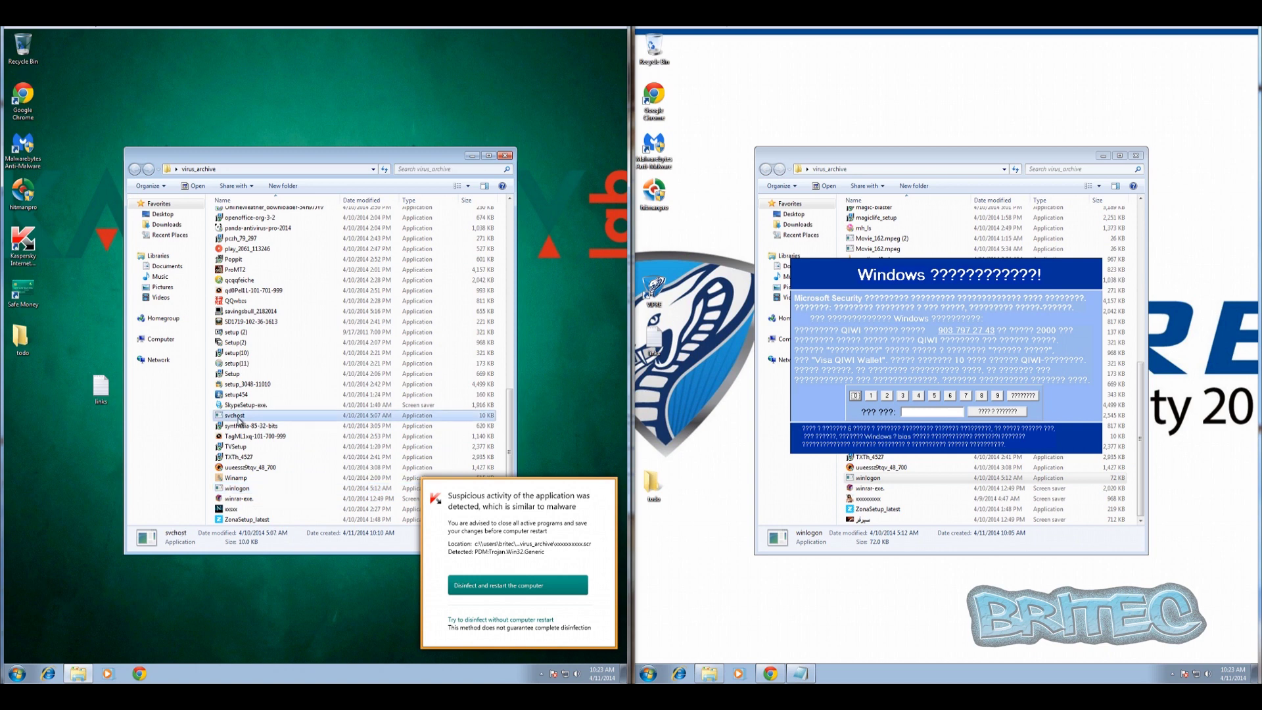
double_click(237, 417)
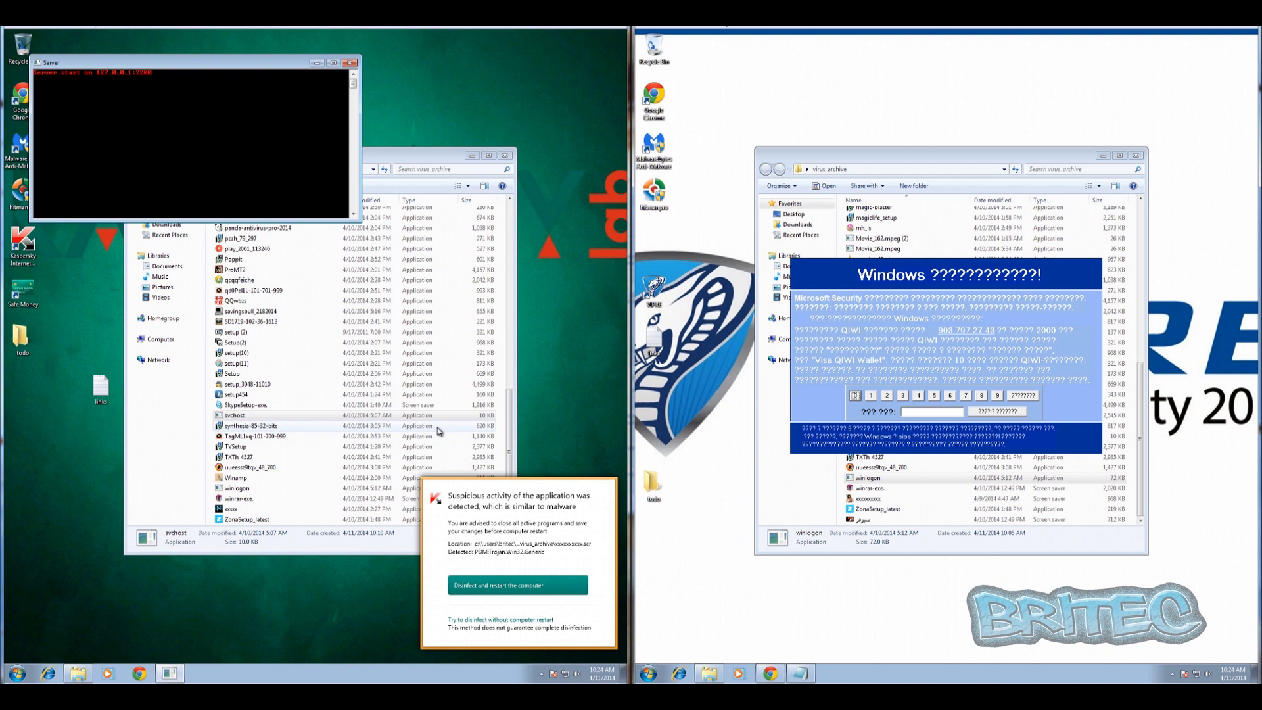
left_click(350, 63)
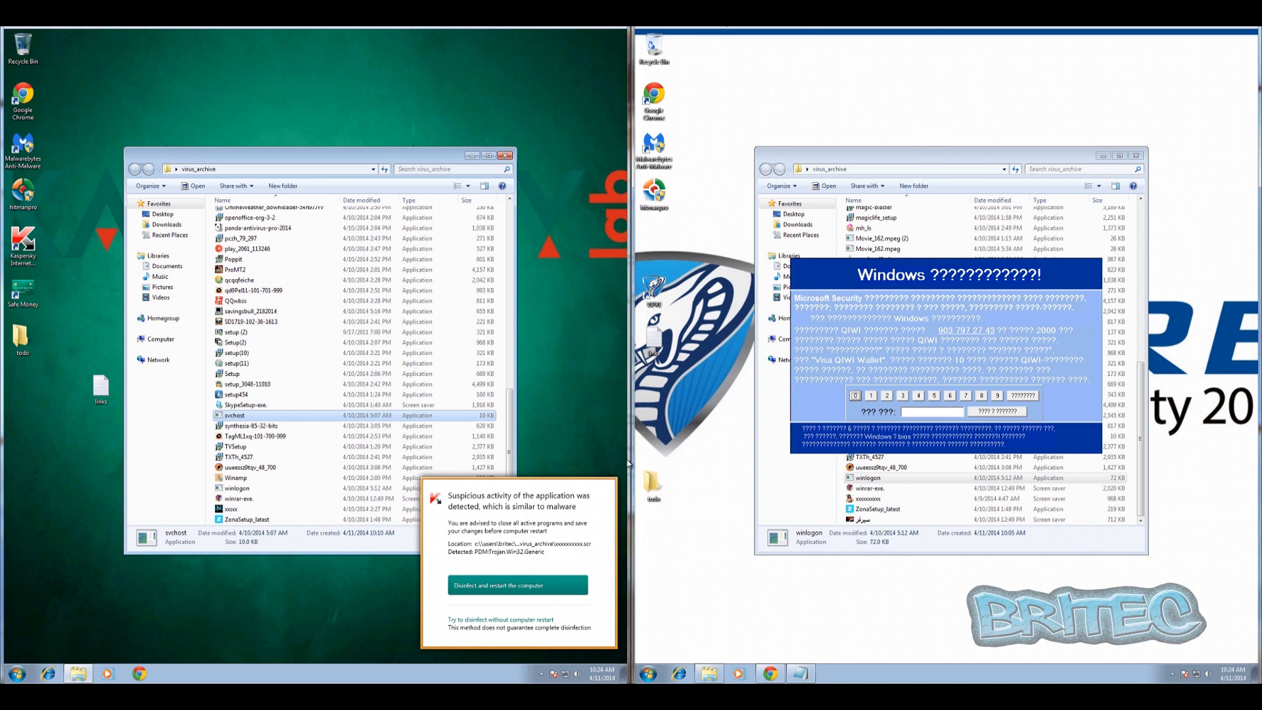
Step: Have Kaspersky disinfect and restart its machine, and check whether the desktop virus_archive folder still opens after the restart
left_click(514, 591)
left_click(505, 155)
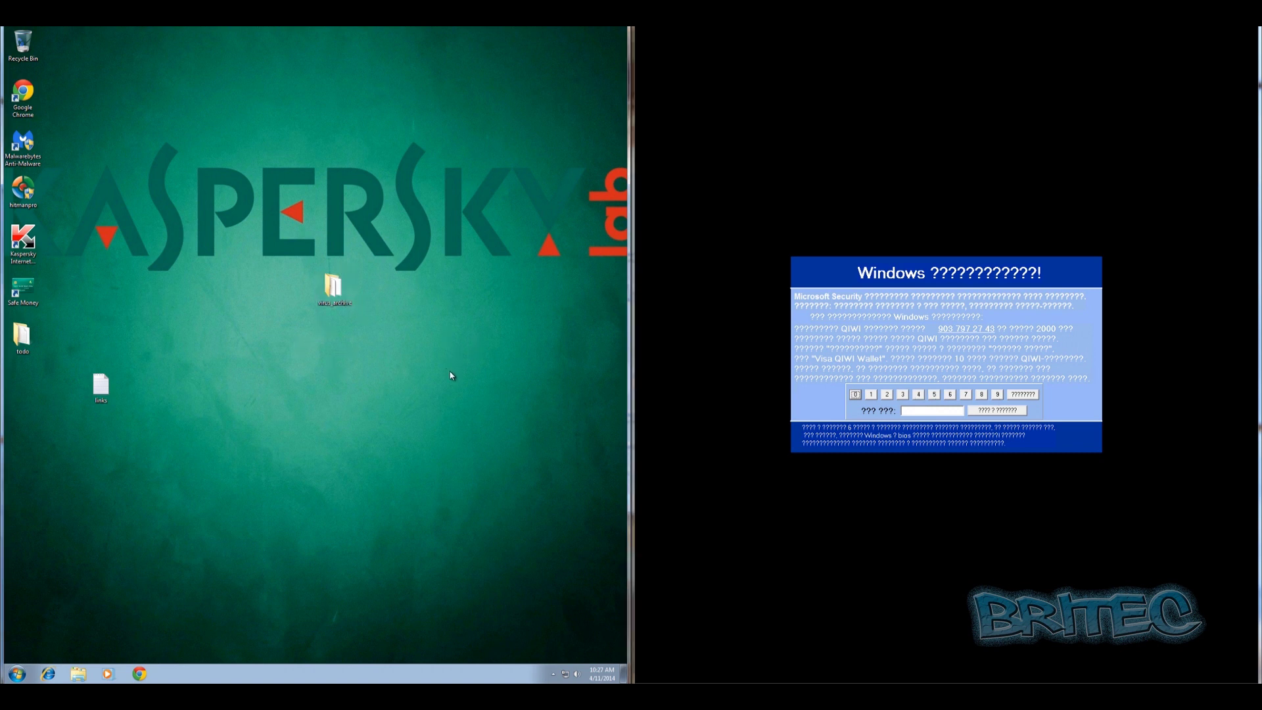
left_click(334, 293)
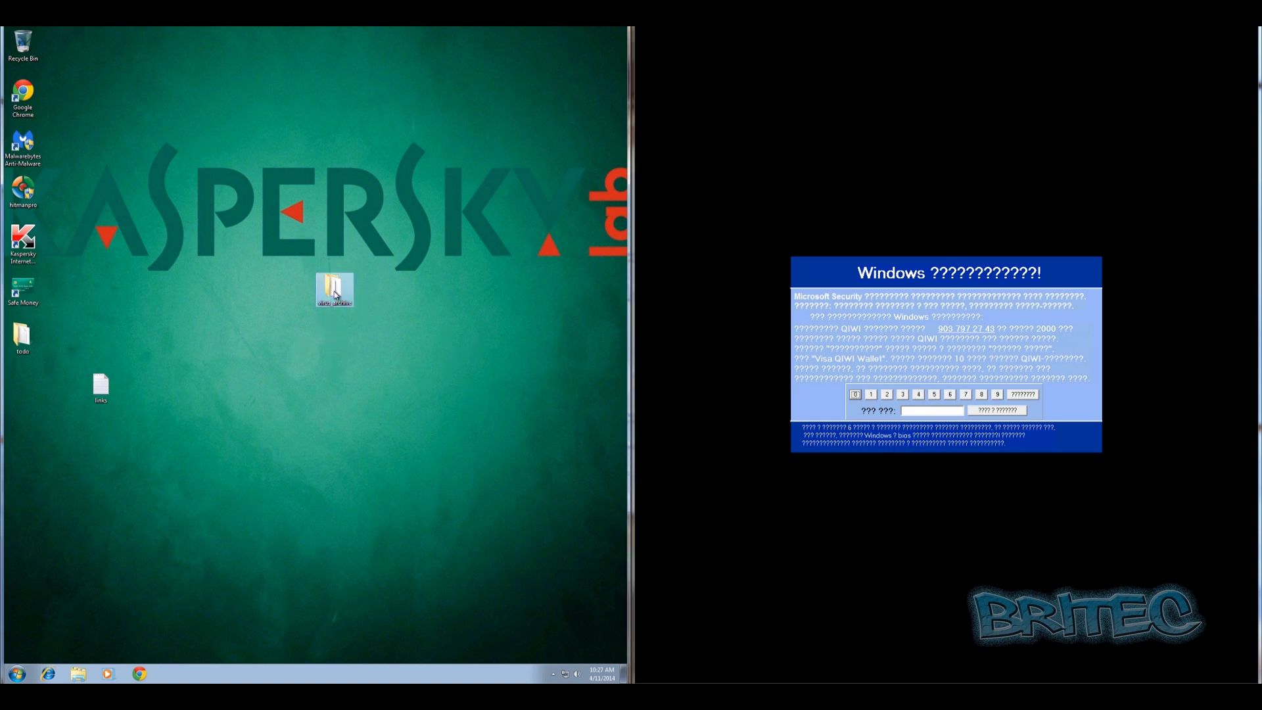
double_click(334, 293)
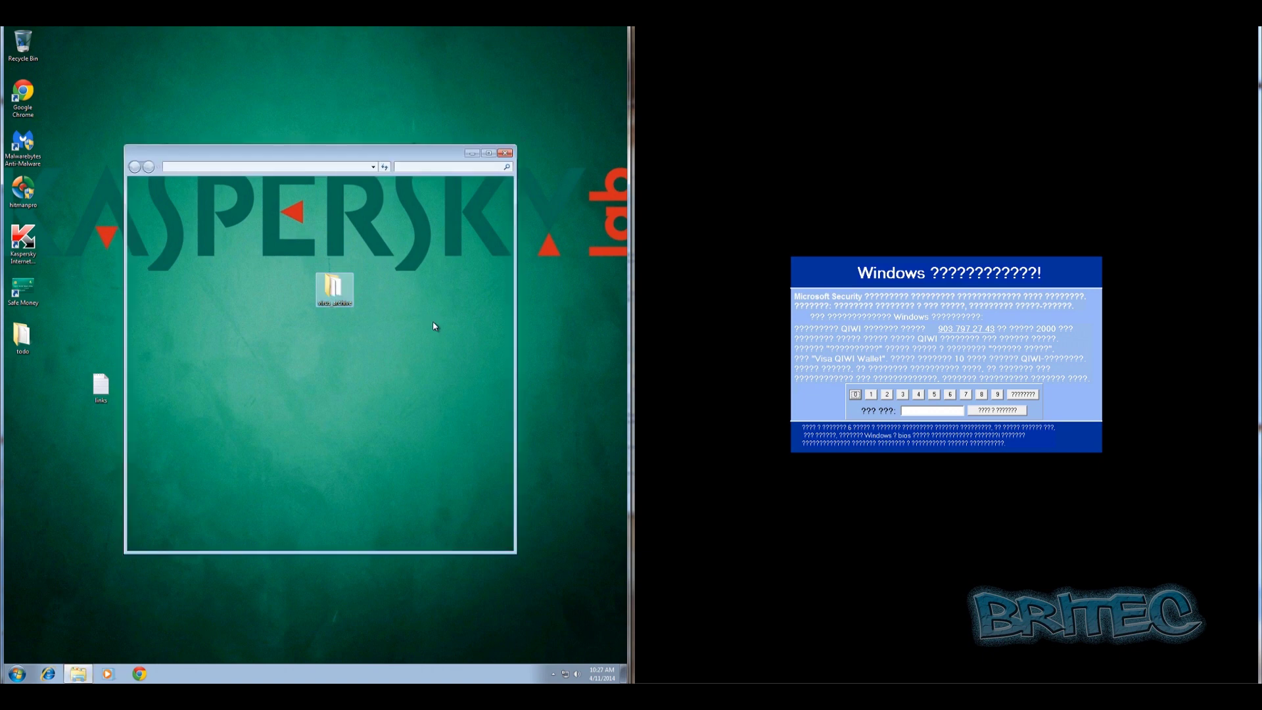
left_click(505, 153)
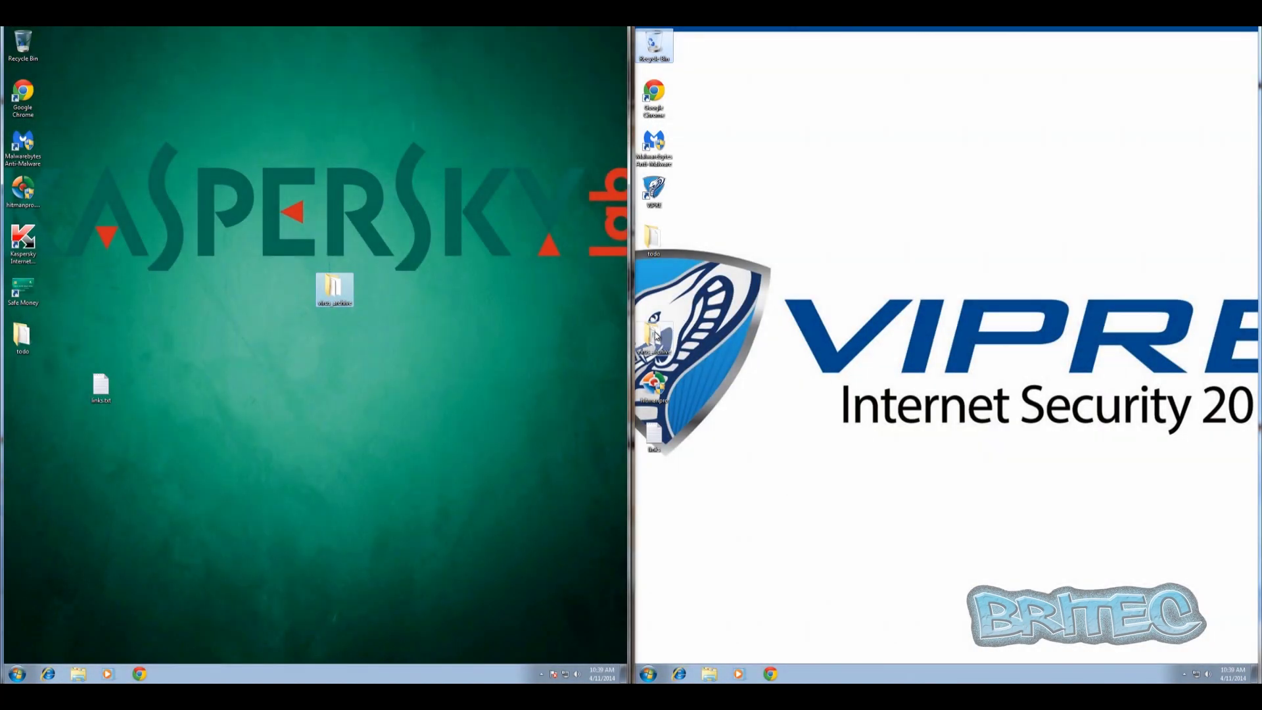
Step: Move virus_archive to the middle of the VIPRE desktop and open the folder on both machines
left_click_drag(654, 335, 975, 247)
double_click(975, 247)
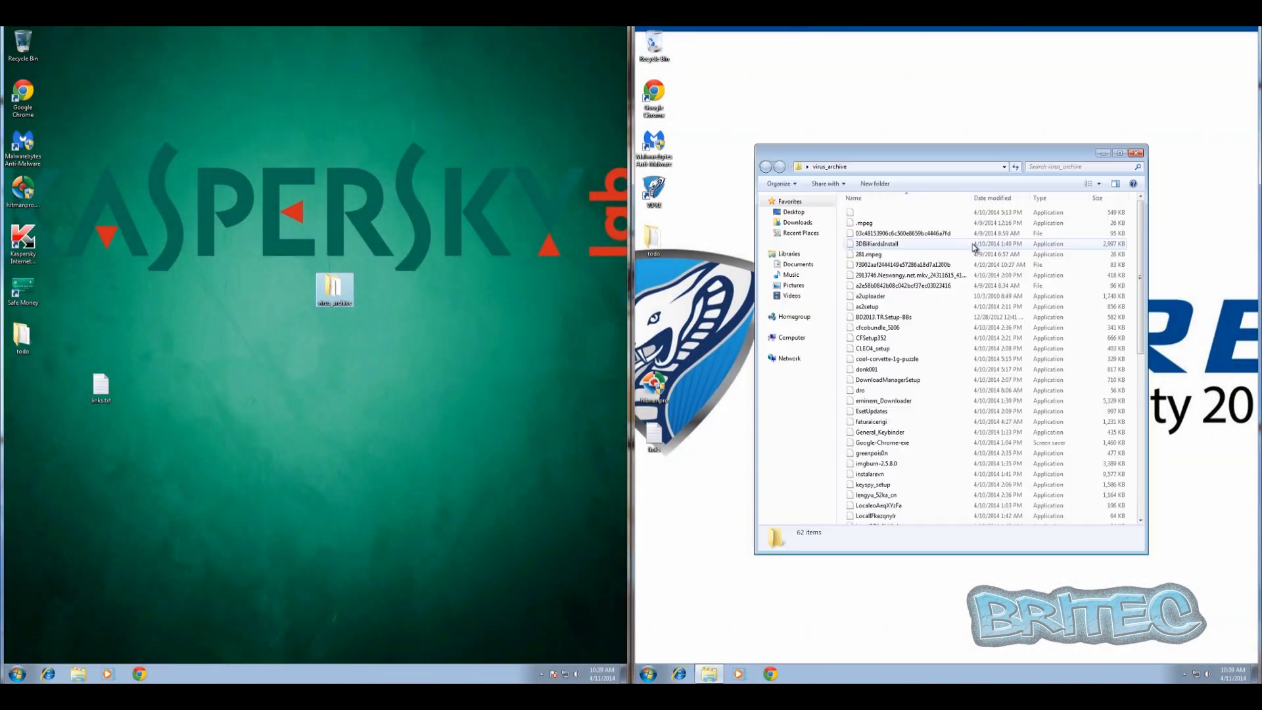
double_click(326, 290)
left_click_drag(509, 280, 531, 504)
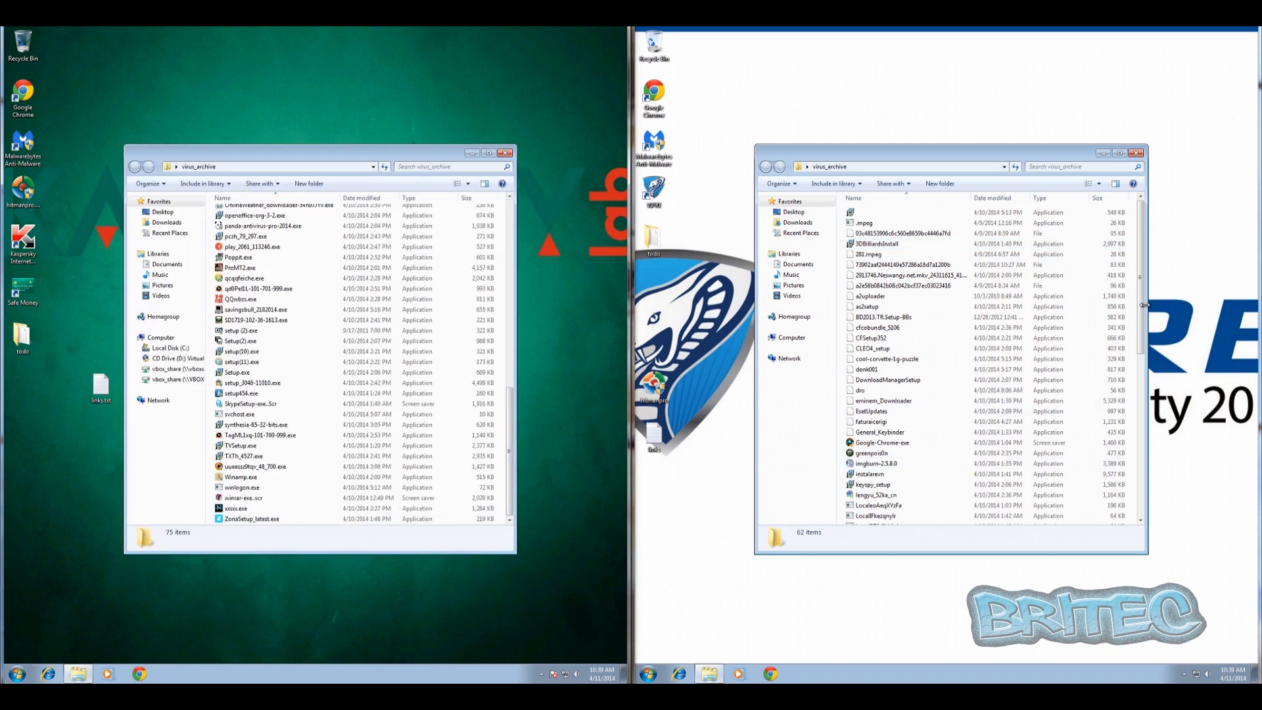
Step: Run svchost from virus_archive on the VIPRE machine and close its Server console window
left_click_drag(1144, 310, 1143, 473)
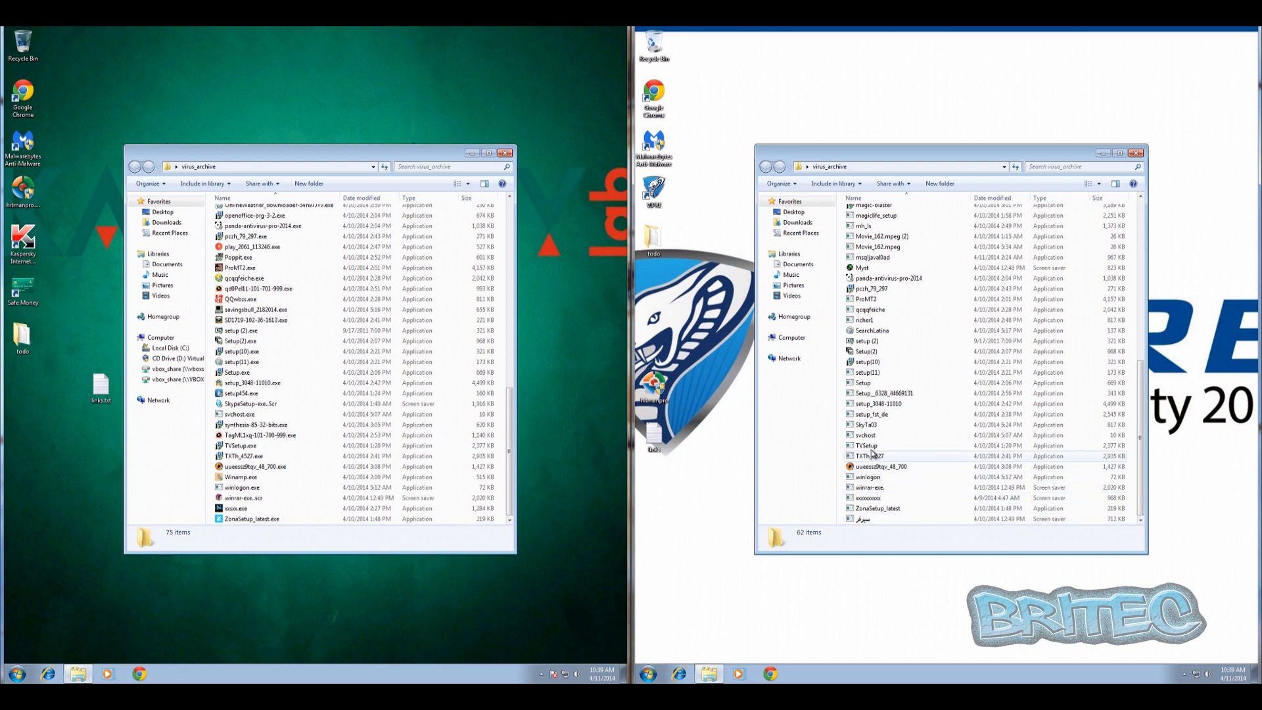
left_click(871, 439)
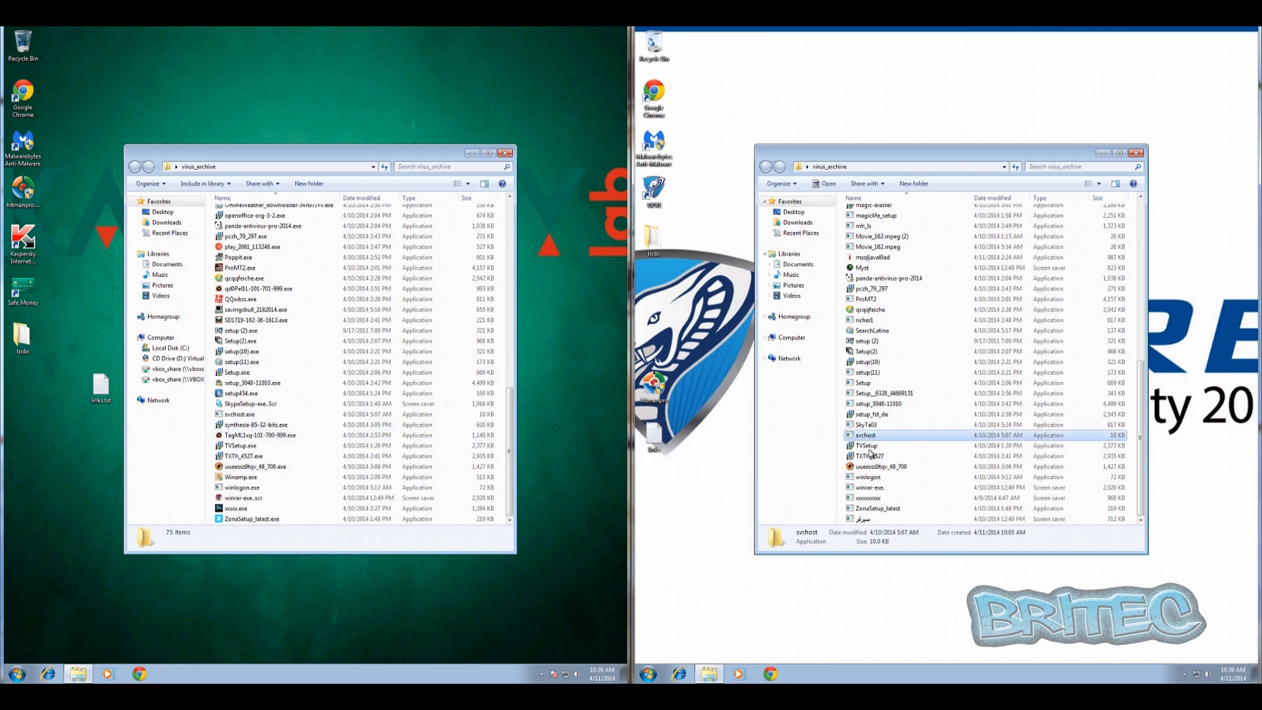
double_click(871, 437)
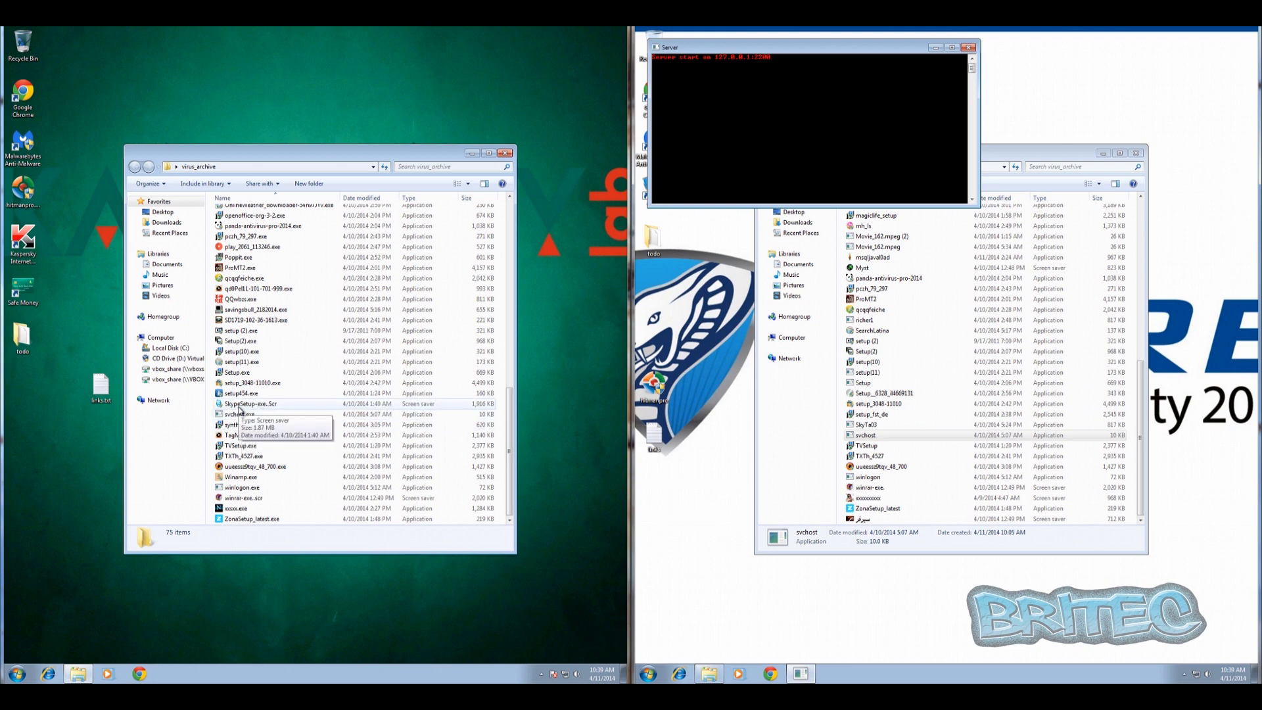
left_click(972, 49)
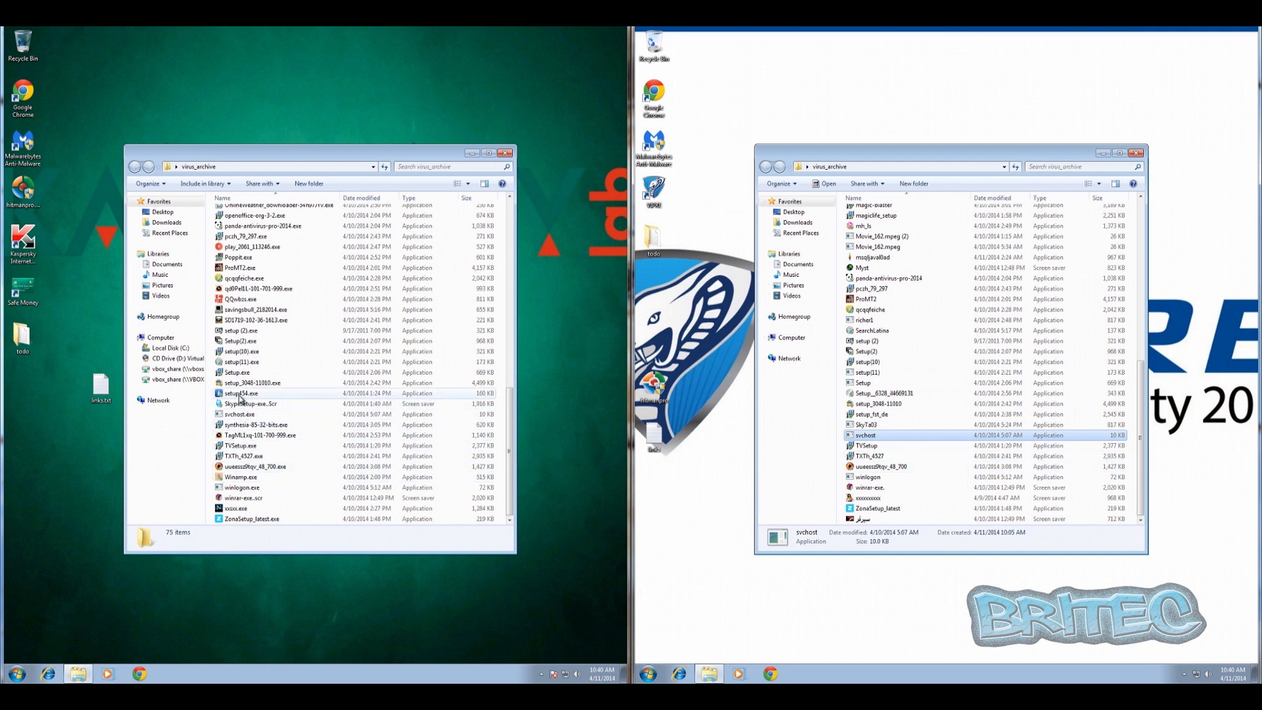
Step: Launch setup(11) from virus_archive on both machines and allow it to make changes
mouse_move(241, 397)
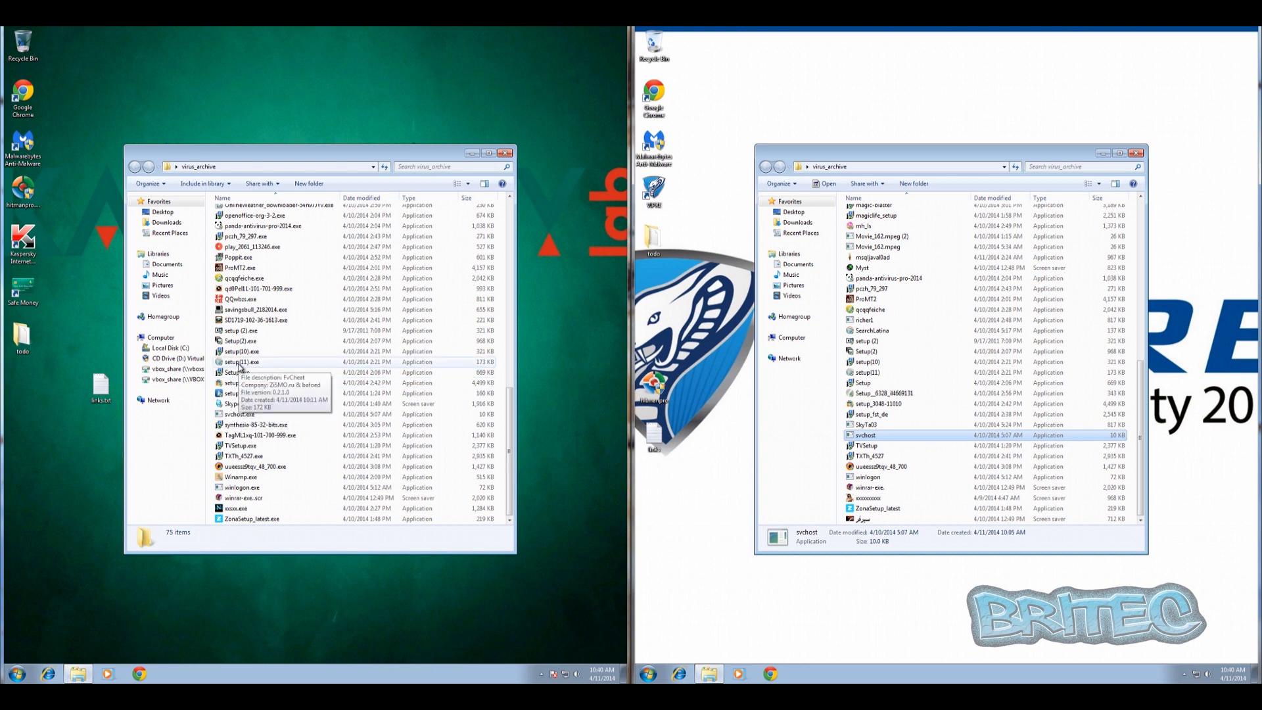
left_click(239, 365)
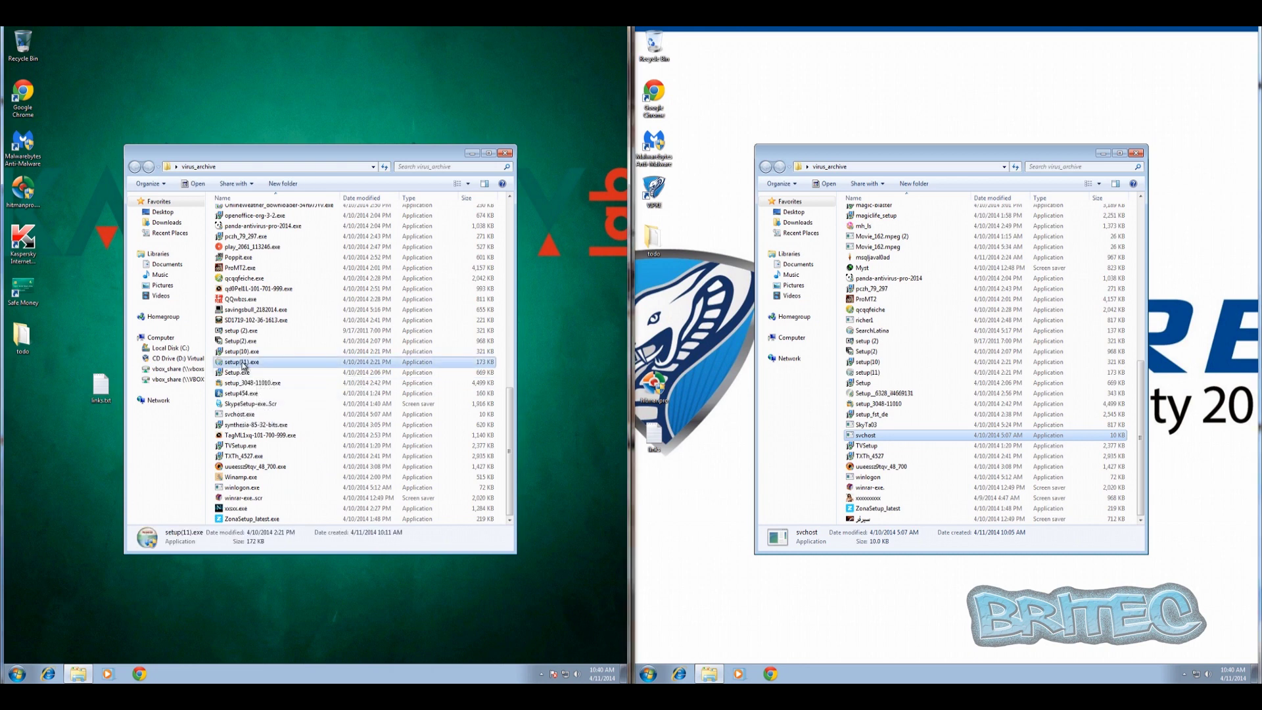
left_click(868, 373)
double_click(868, 374)
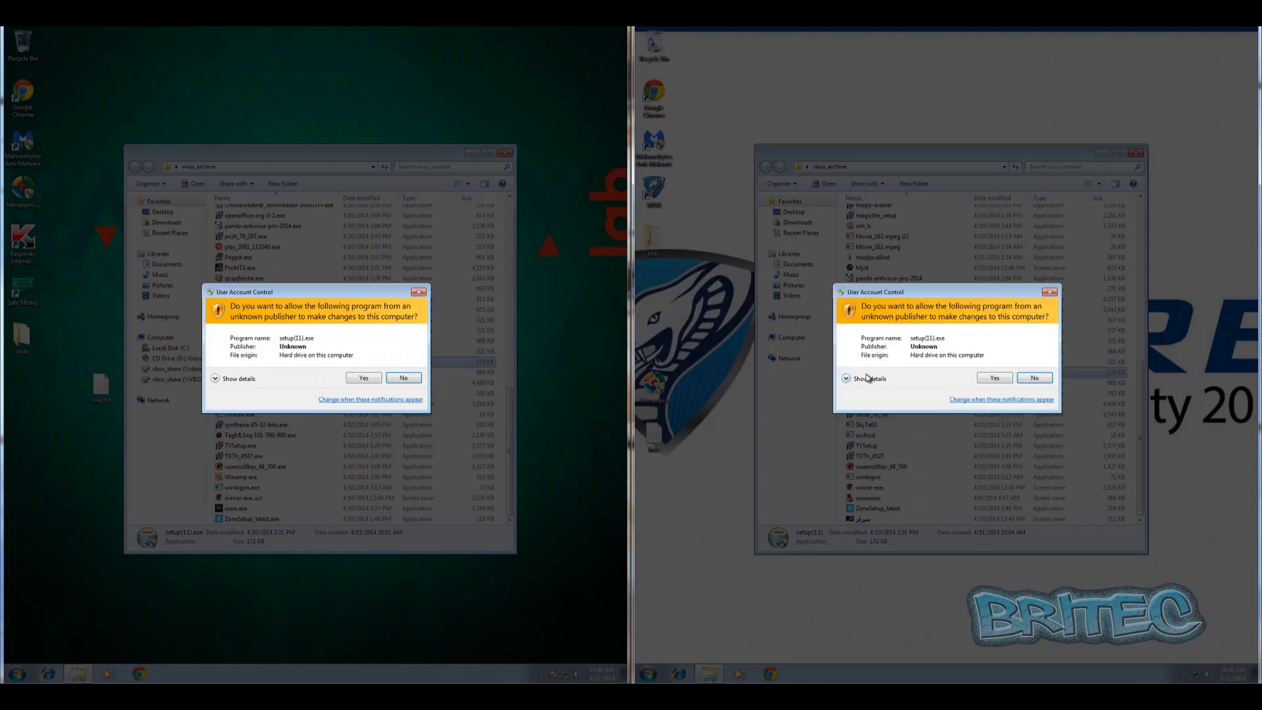
left_click(995, 378)
left_click(364, 378)
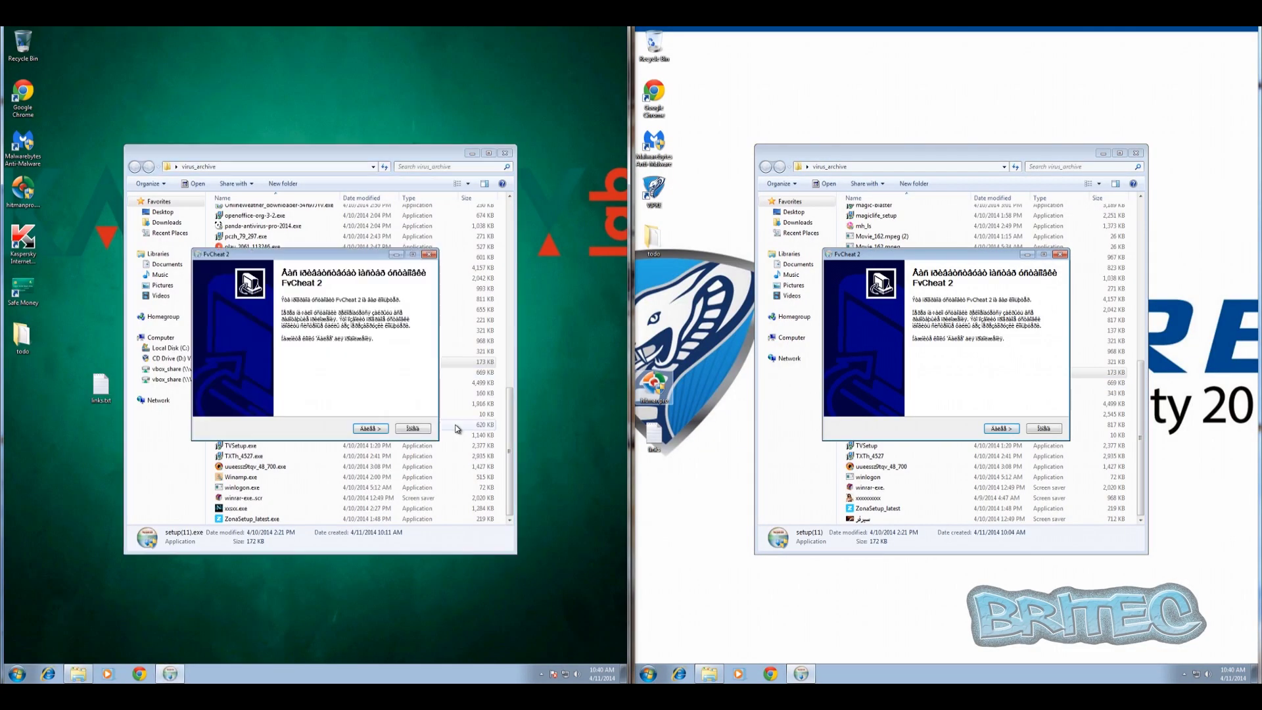
Step: Install FvCheat 2 on both machines with the default options and let it launch
left_click(370, 428)
left_click(370, 428)
left_click(370, 427)
left_click(1015, 434)
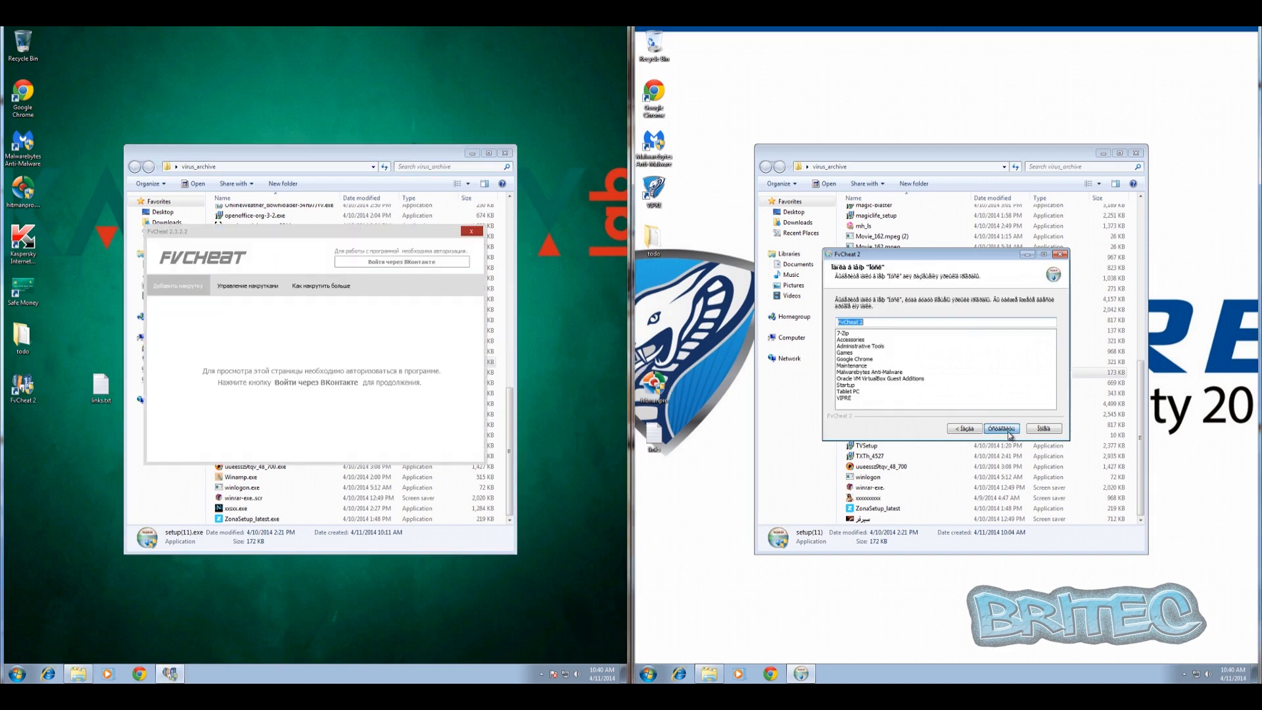
left_click(1004, 429)
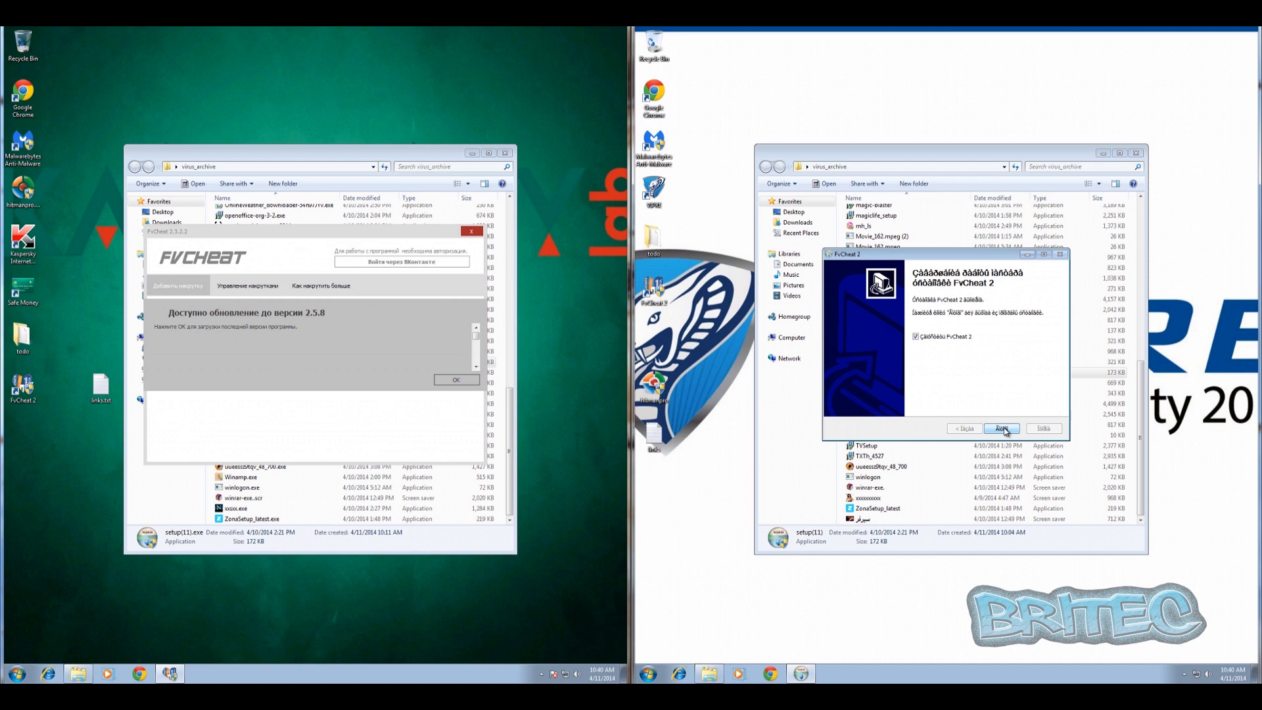
left_click(1002, 429)
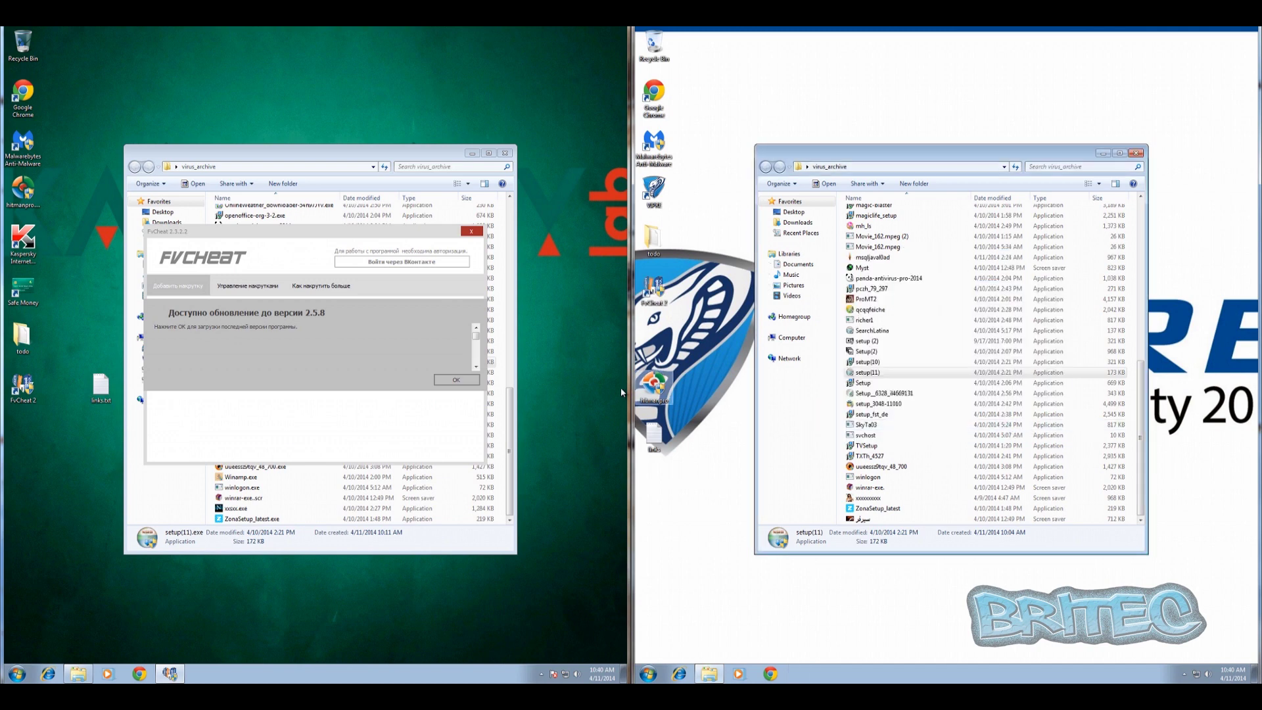
Step: Accept FvCheat's 2.5.8 update on both machines and close the blocked website page on the VIPRE machine
left_click(456, 380)
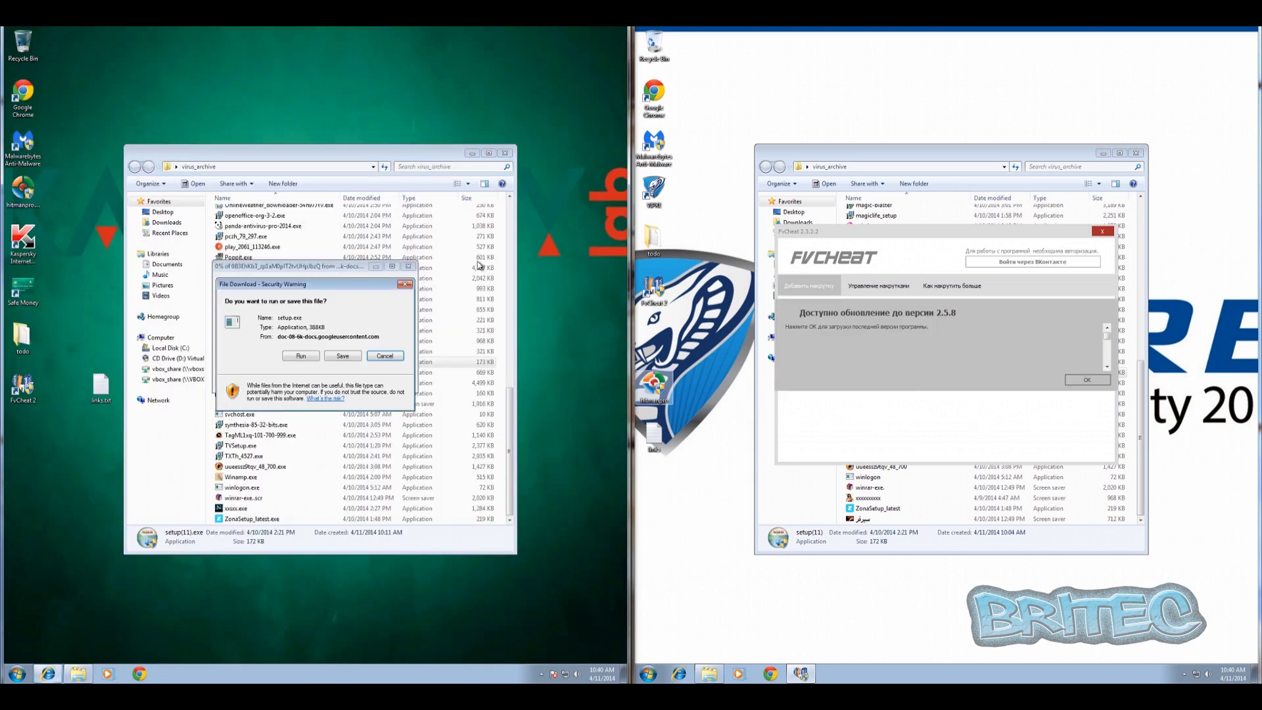
left_click(1087, 380)
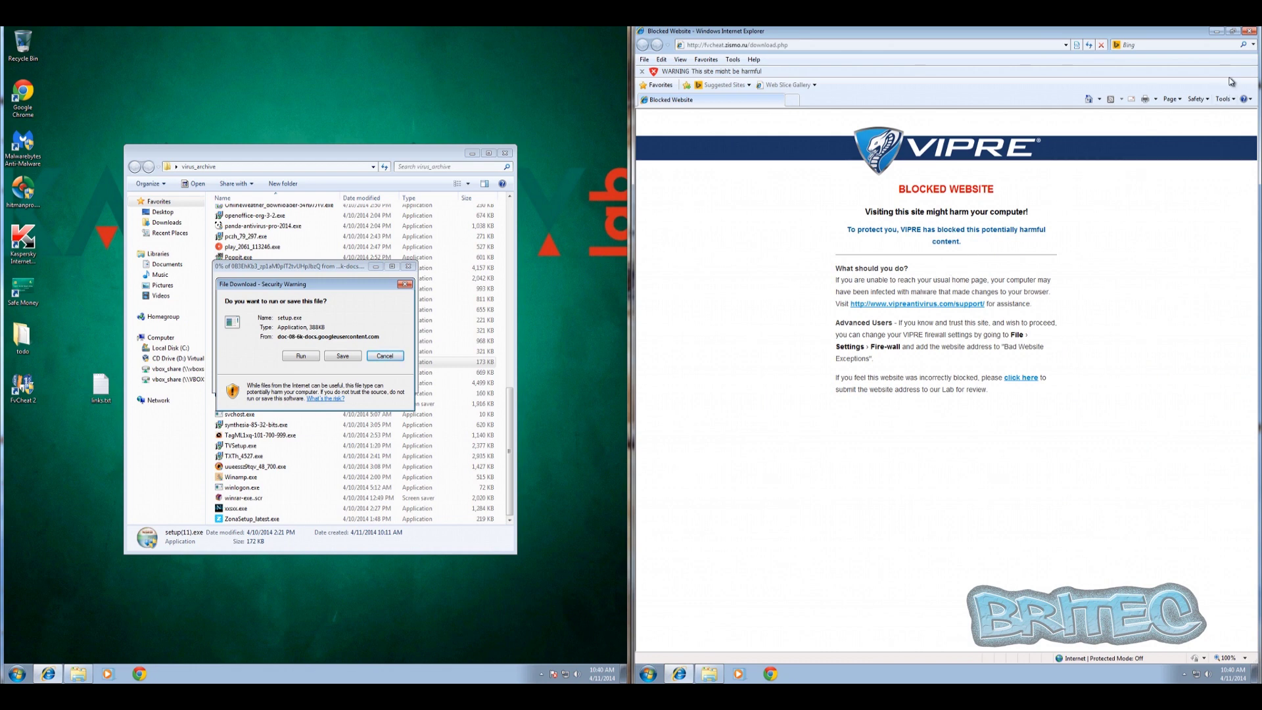
left_click(1249, 32)
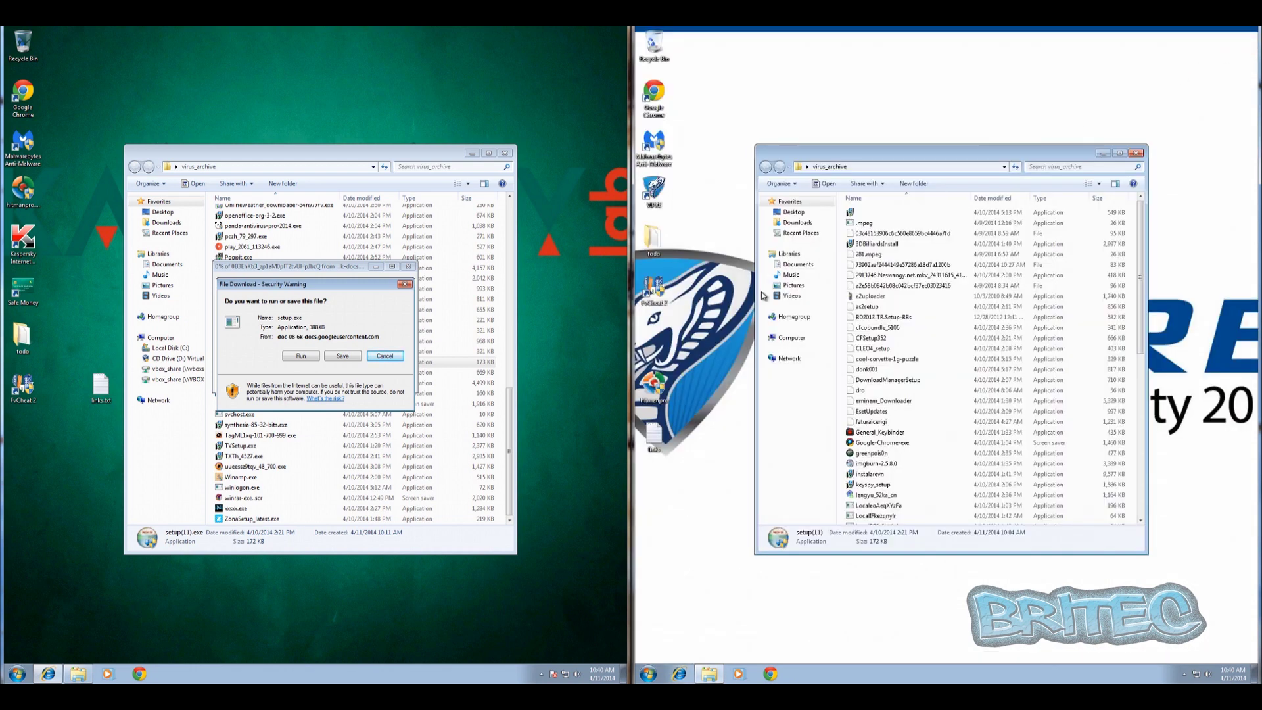
Step: Run the downloaded setup.exe on the Kaspersky machine, install the FvCheat update with defaults, and close FvCheat
left_click(300, 356)
left_click(335, 338)
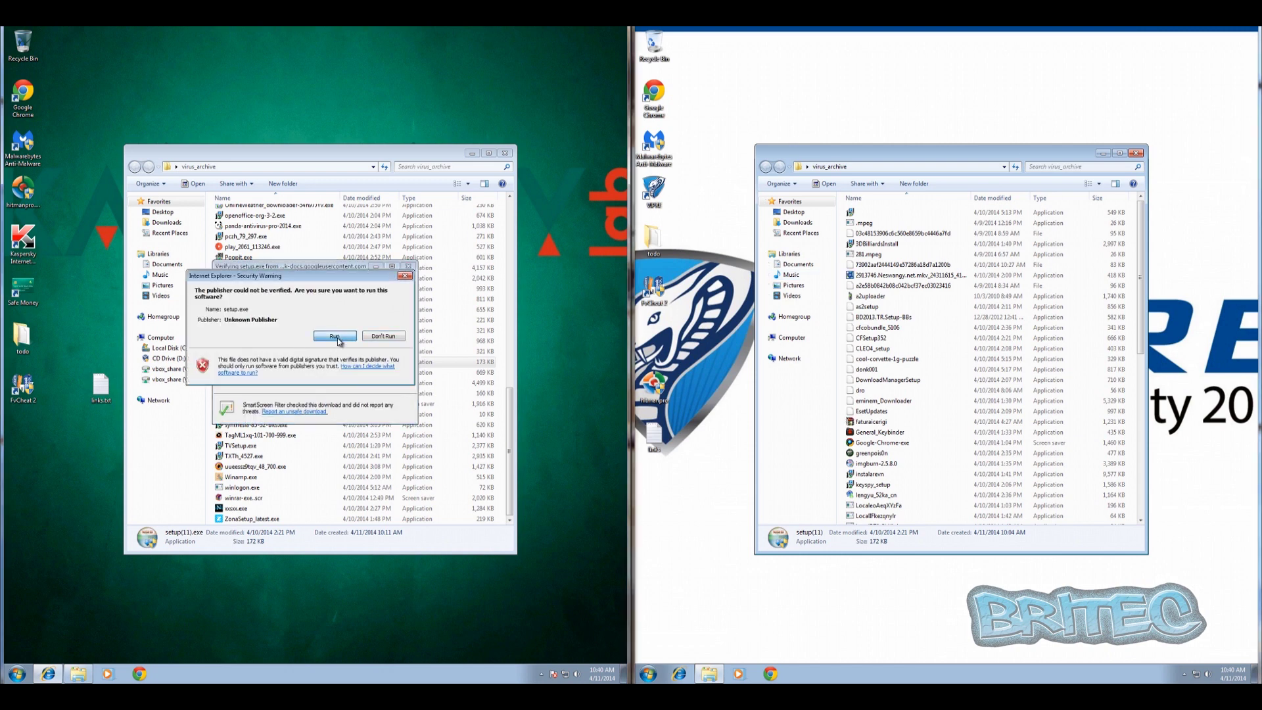
left_click(370, 428)
left_click(370, 429)
left_click(370, 429)
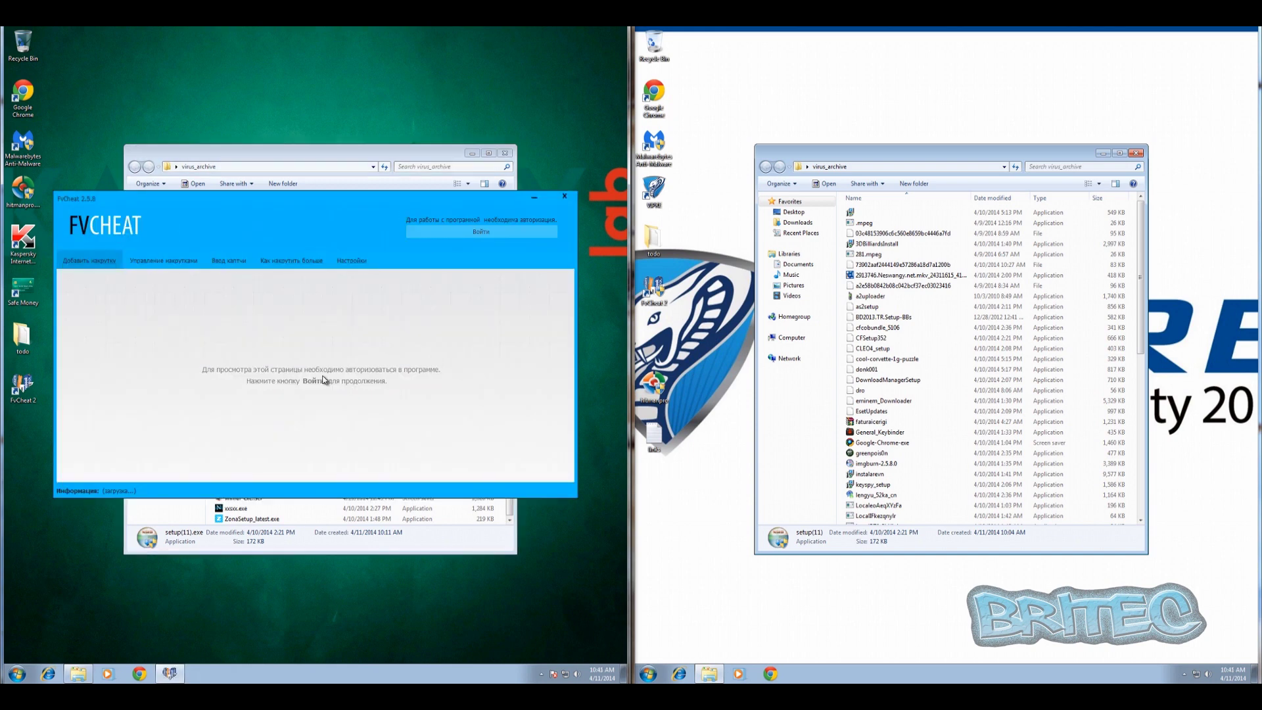
left_click(562, 199)
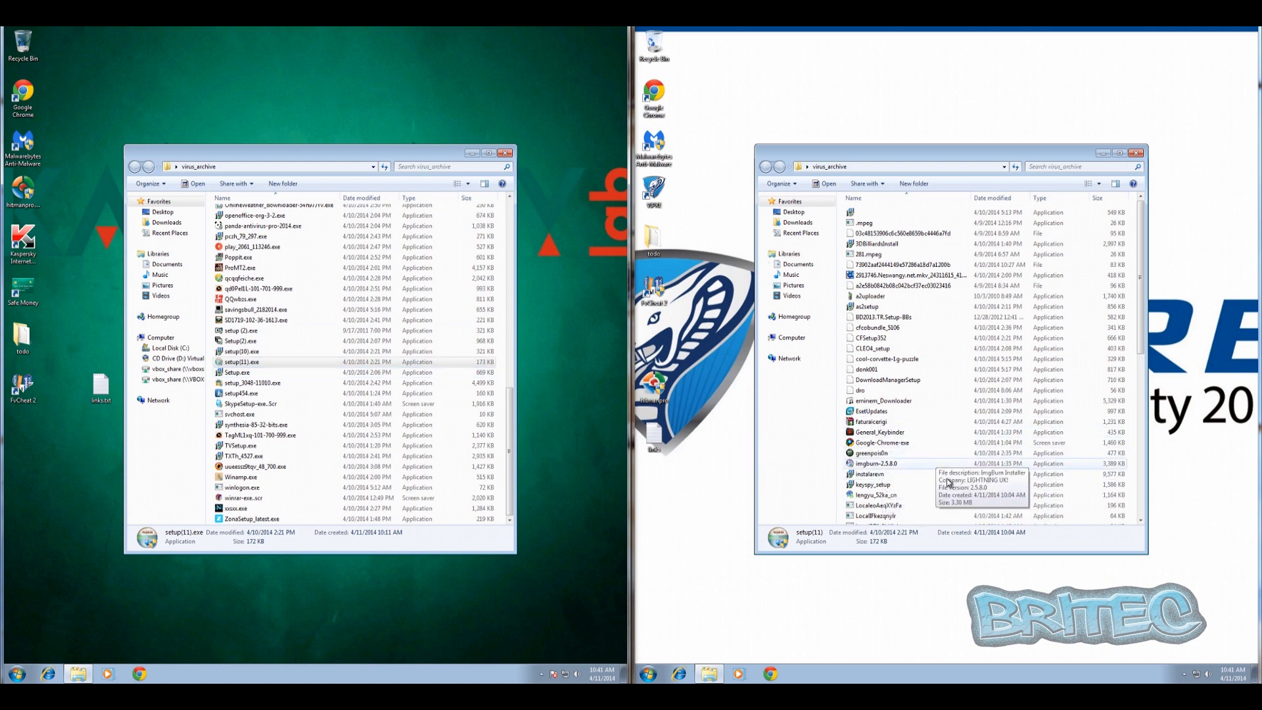
Step: Launch setup(10) from virus_archive on both machines and allow it to make changes
left_click_drag(1141, 316, 1164, 471)
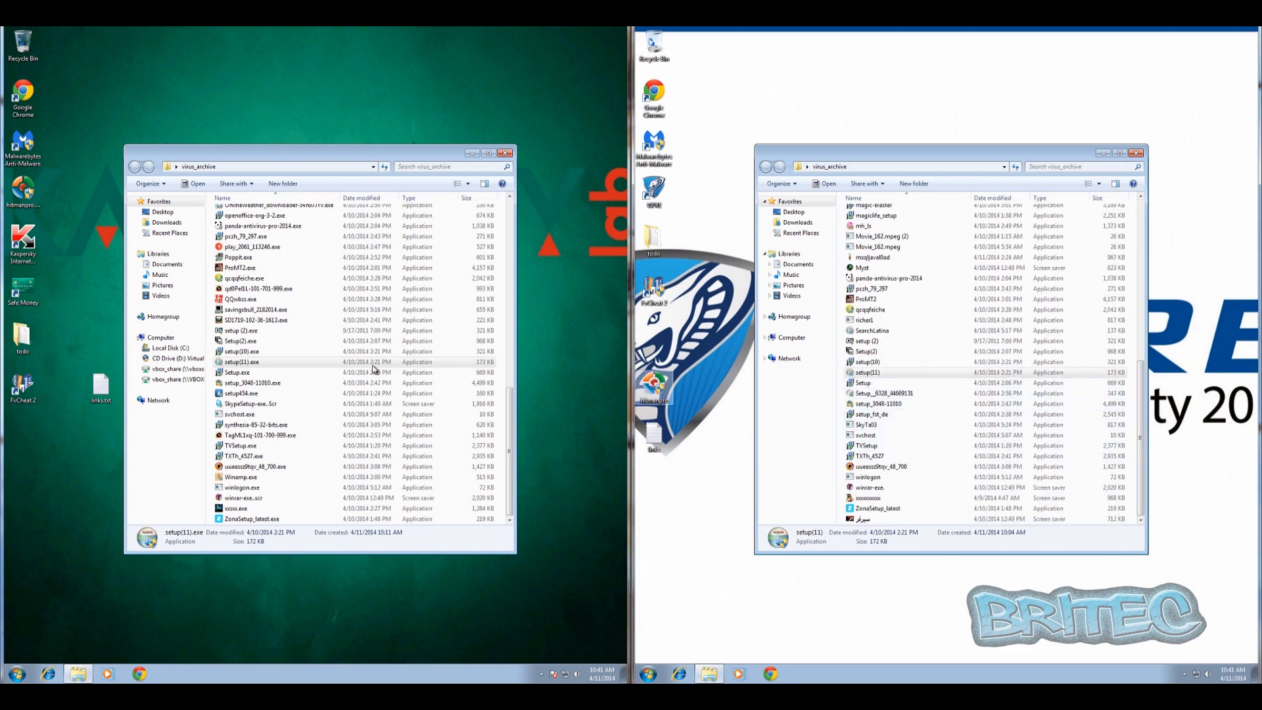
mouse_move(241, 355)
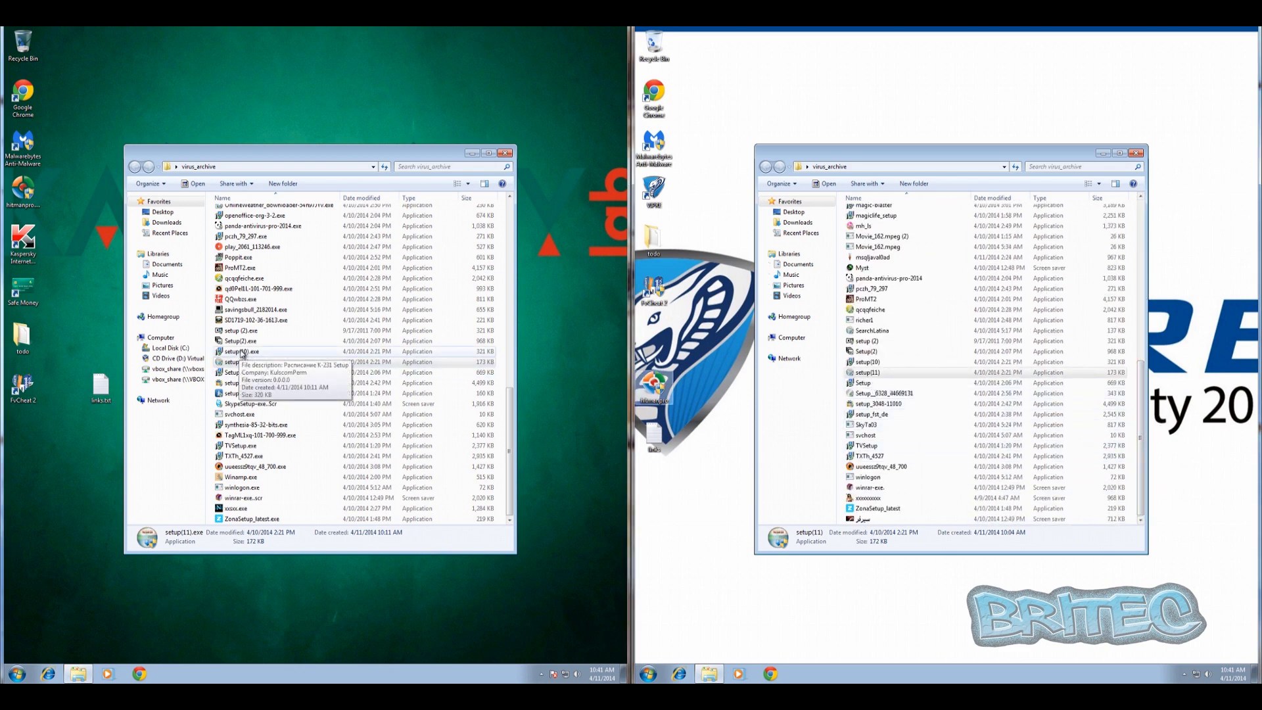
double_click(241, 352)
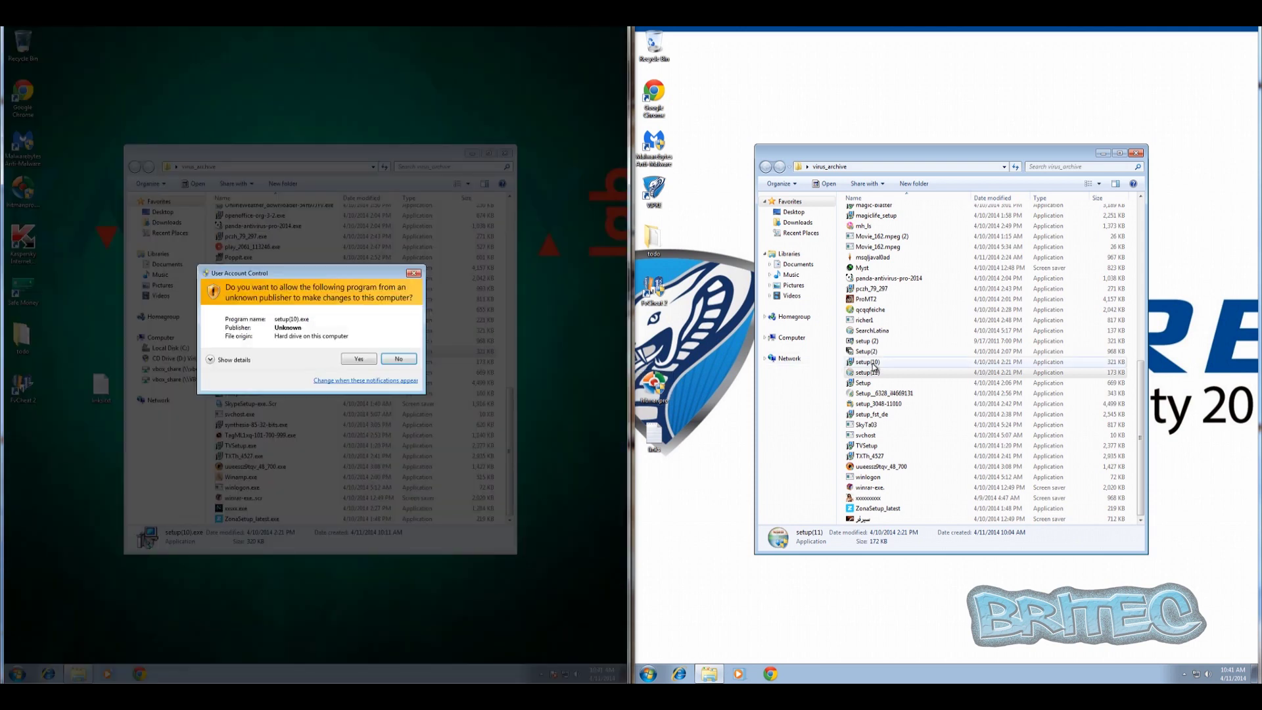
double_click(874, 362)
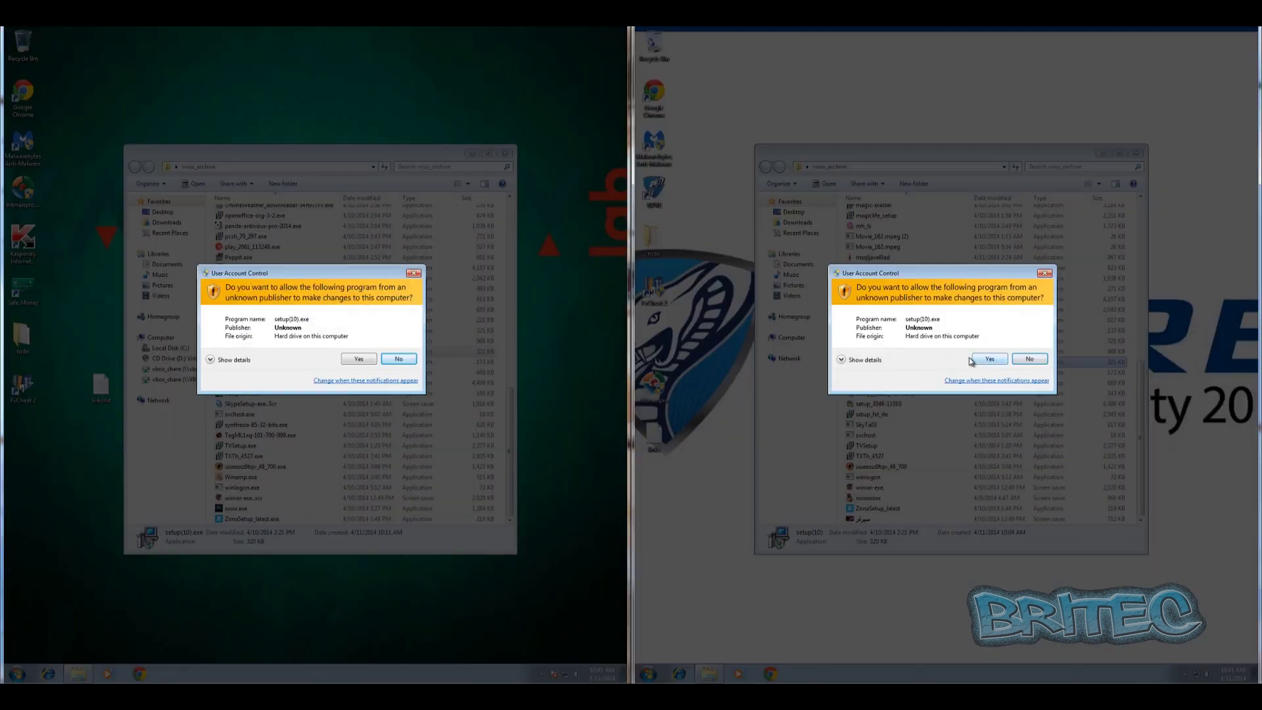
left_click(979, 358)
left_click(359, 358)
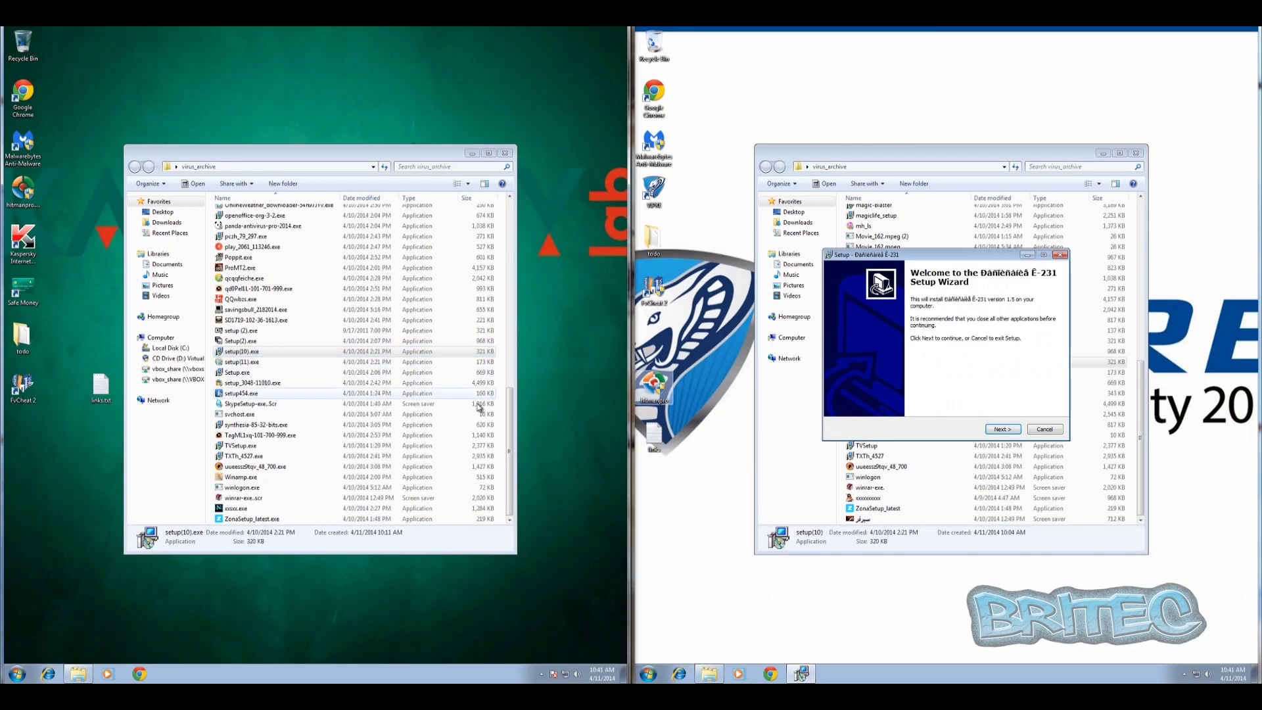
Step: Complete the setup(10) wizard on the Kaspersky machine with default options, launching the installed program
left_click(371, 429)
left_click(371, 429)
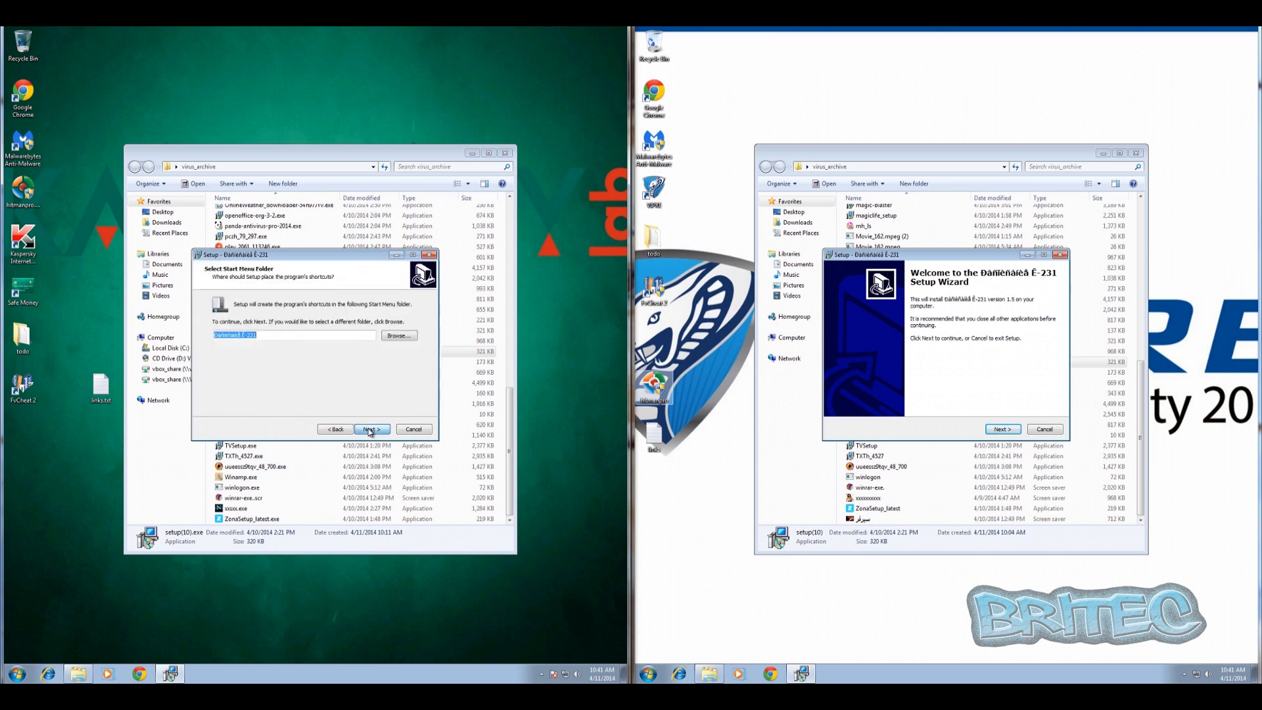
left_click(370, 429)
left_click(370, 429)
left_click(370, 429)
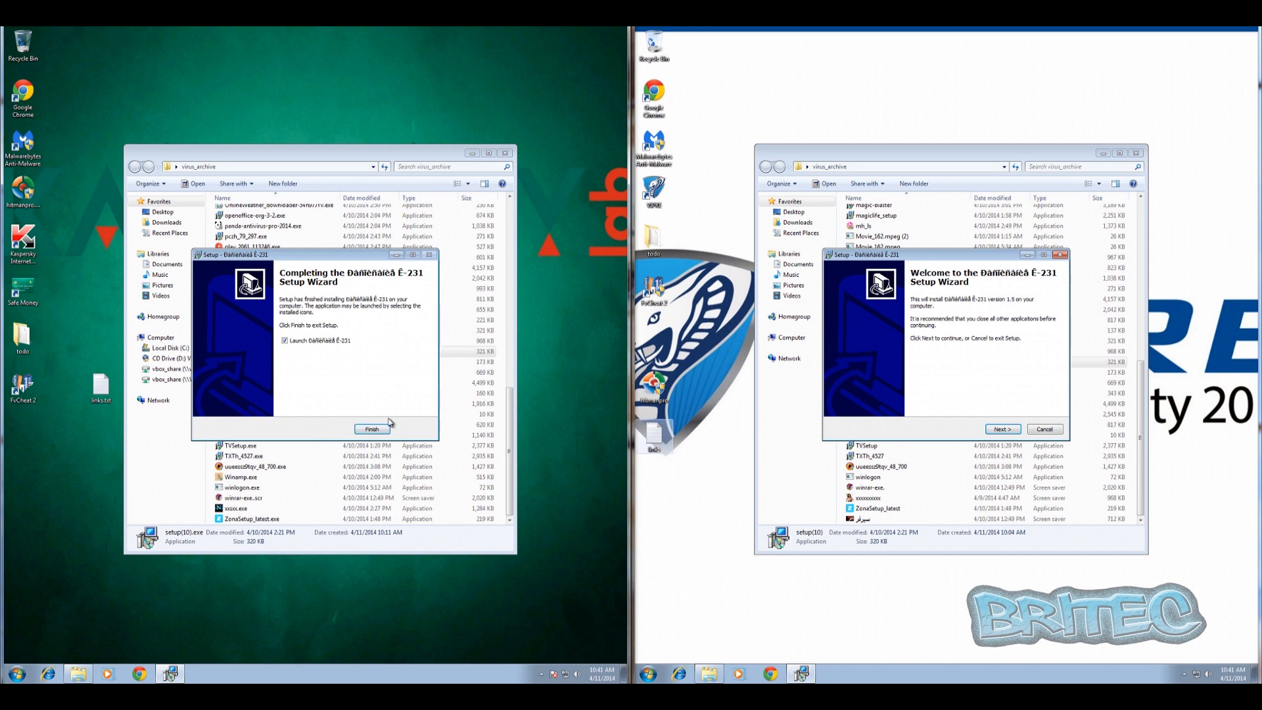
left_click(372, 429)
Step: Complete the setup(10) wizard on the VIPRE machine with defaults and close the launched WordPad documents on both machines
left_click(1001, 429)
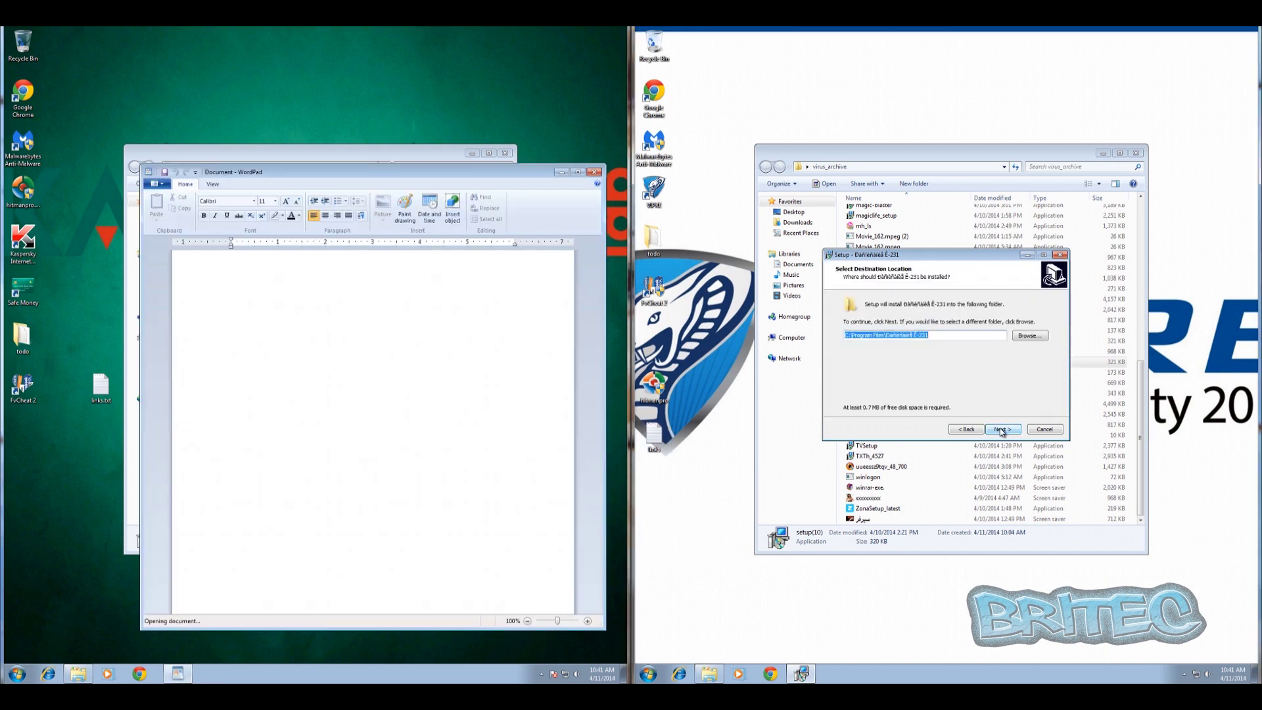
left_click(1001, 430)
left_click(1002, 429)
left_click(1002, 429)
left_click(1003, 429)
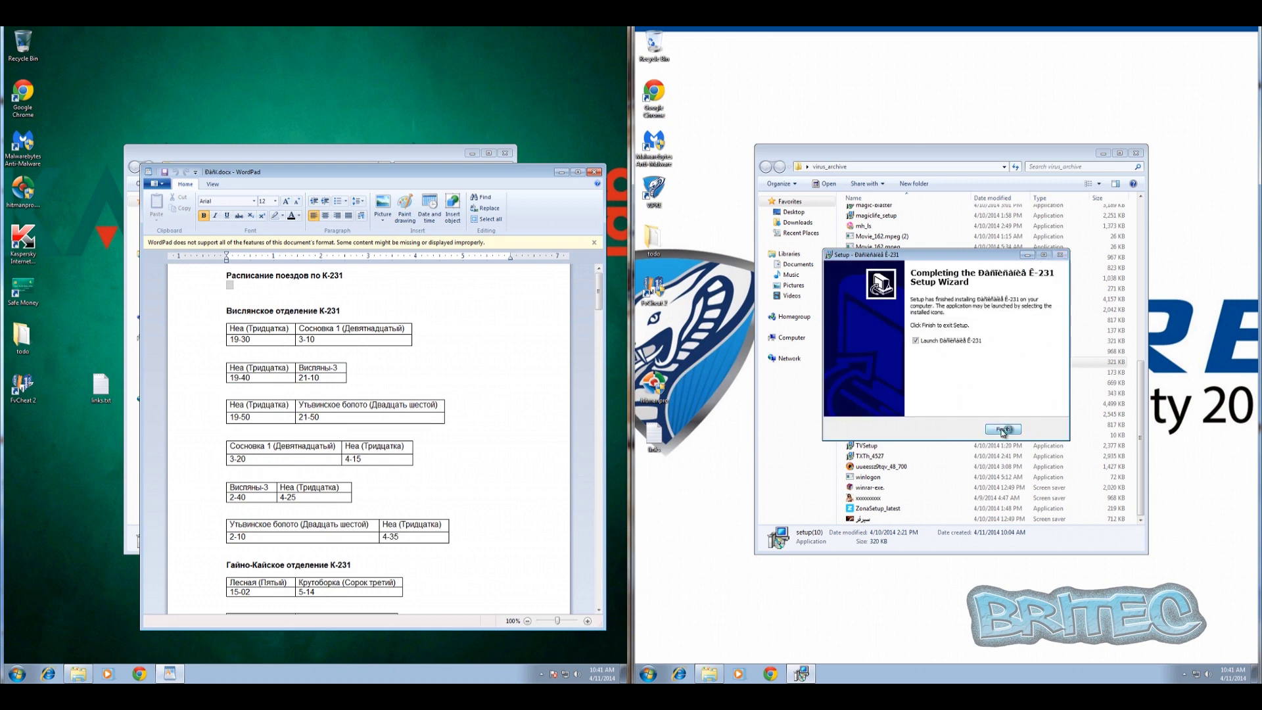
left_click(1002, 429)
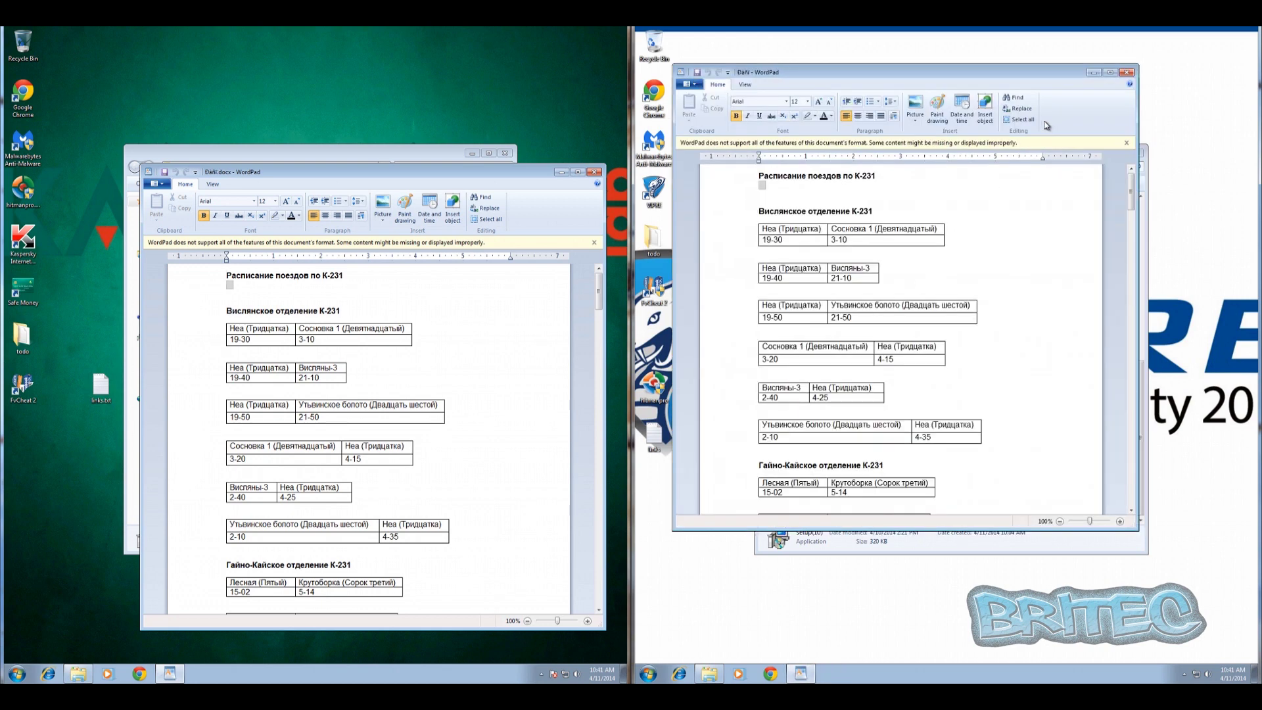
left_click(1127, 73)
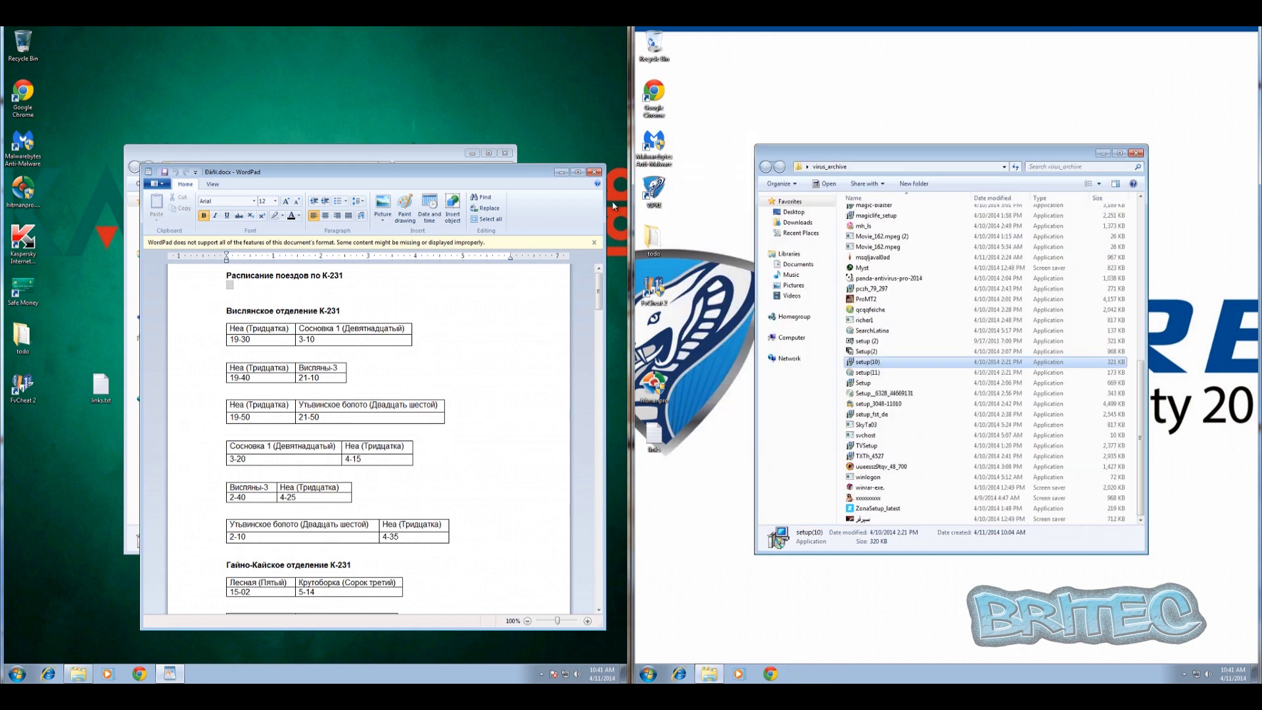
left_click(594, 169)
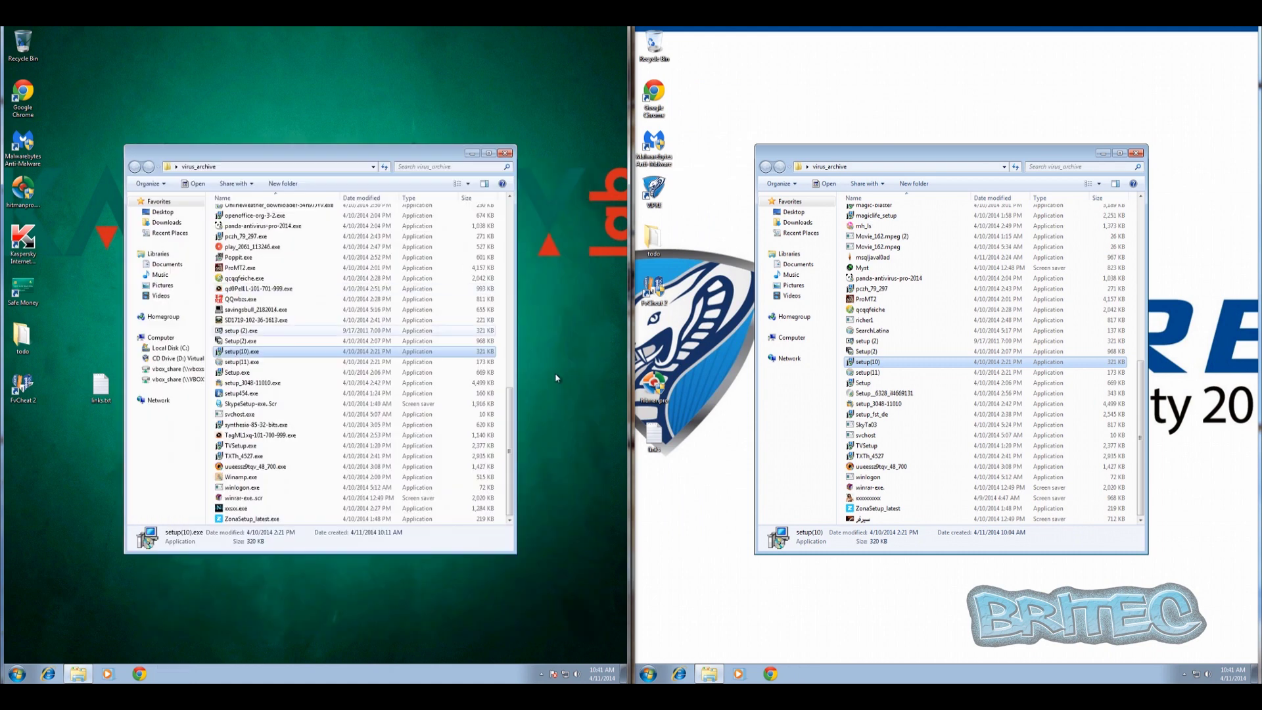
Step: Launch Setup(2) from virus_archive on both the VIPRE and Kaspersky machines and allow it to make changes
double_click(866, 351)
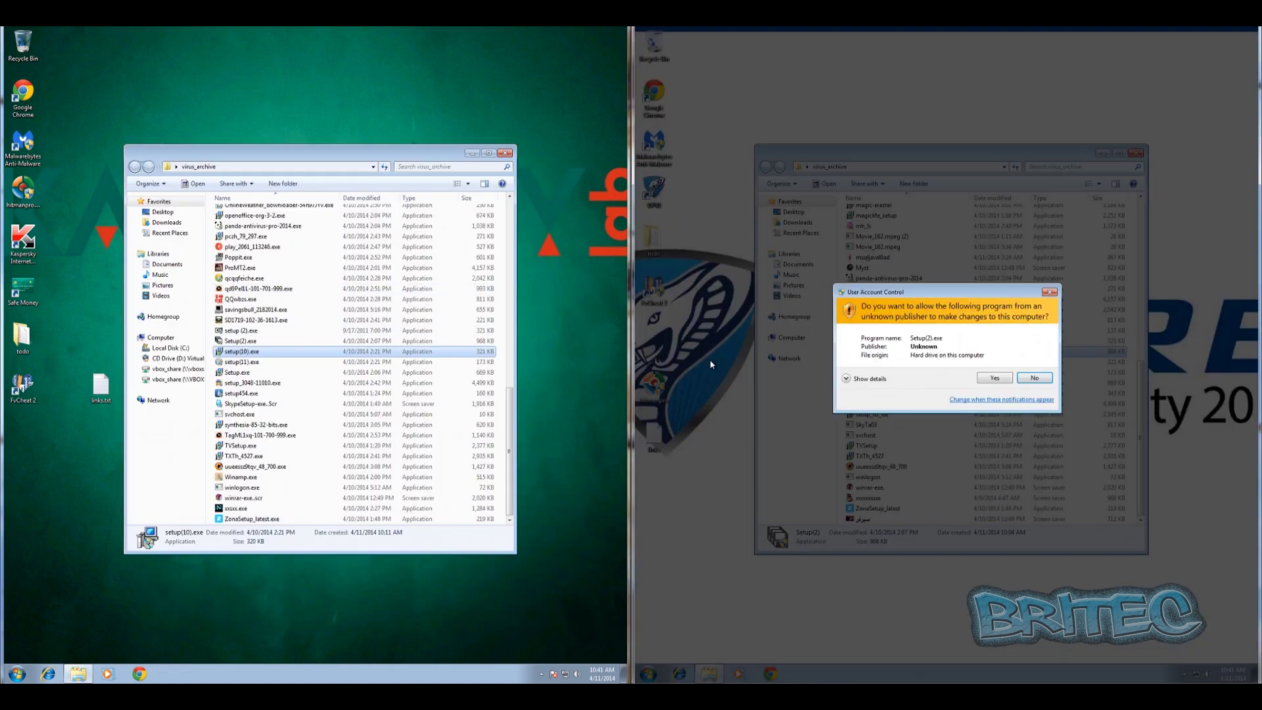
left_click(995, 378)
left_click(231, 342)
double_click(232, 342)
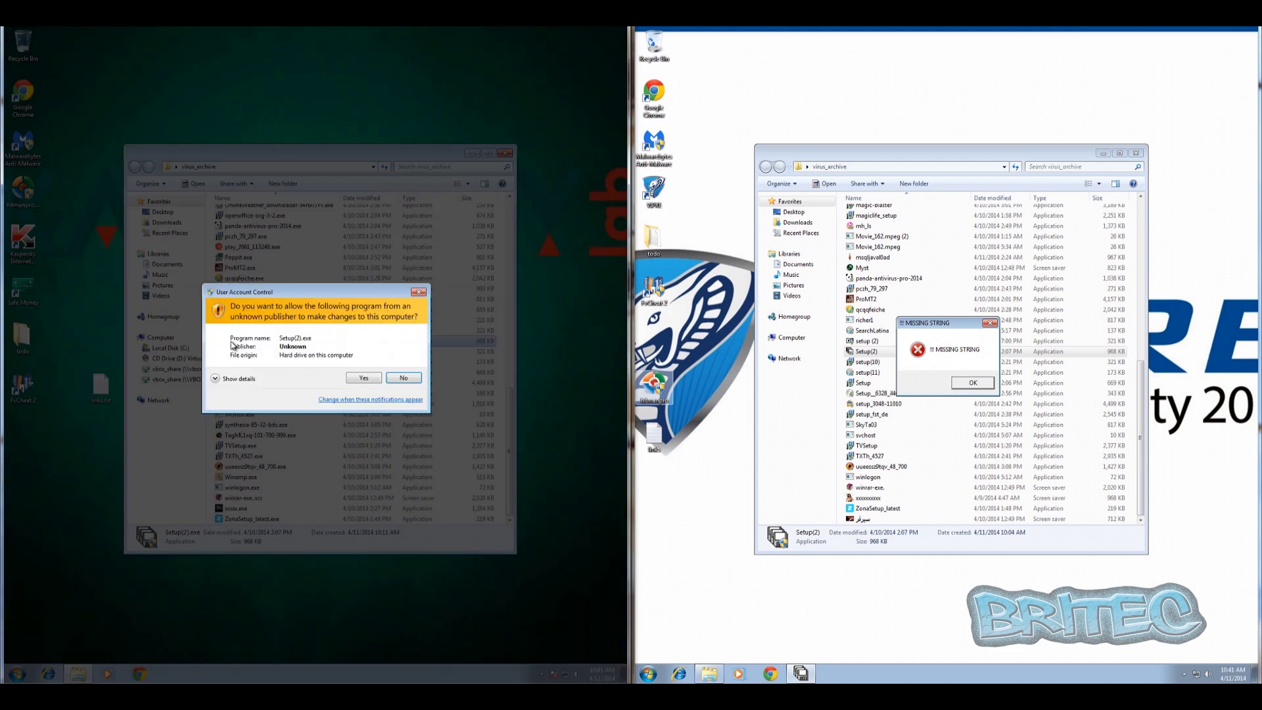
left_click(363, 379)
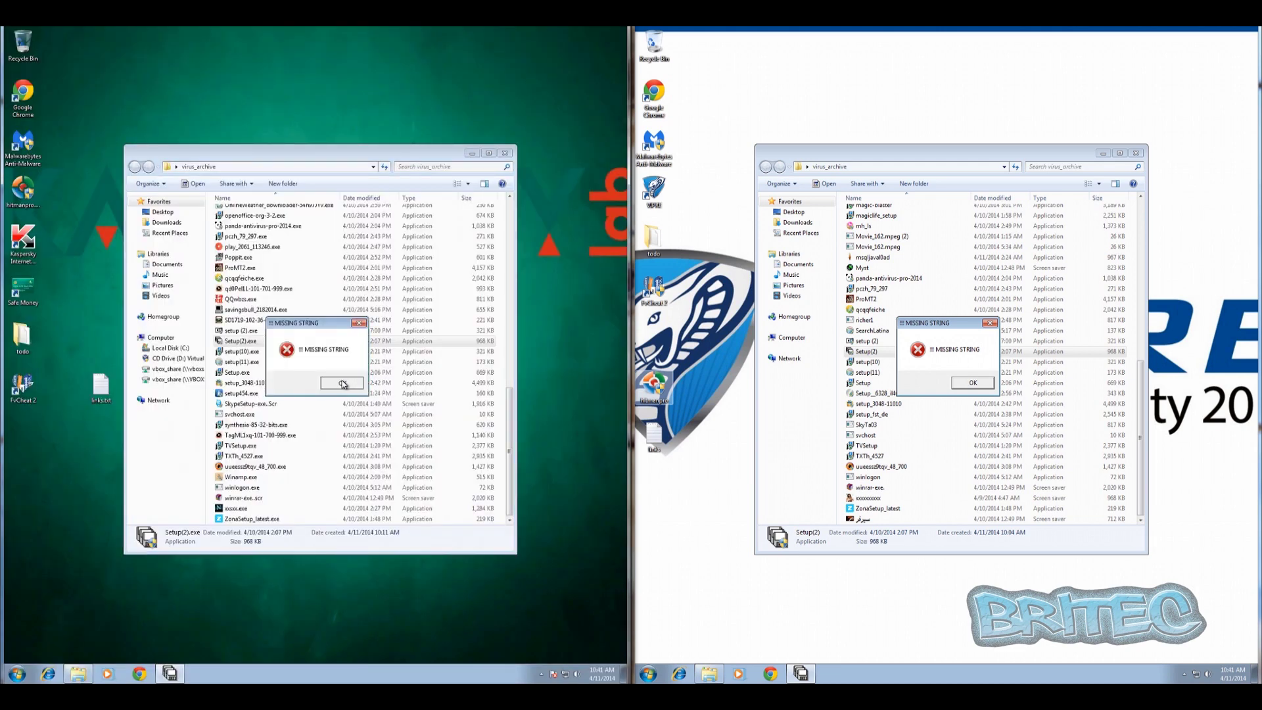
Step: Dismiss the Setup(2) error messages and close the Program Compatibility Assistant on both machines
left_click(342, 384)
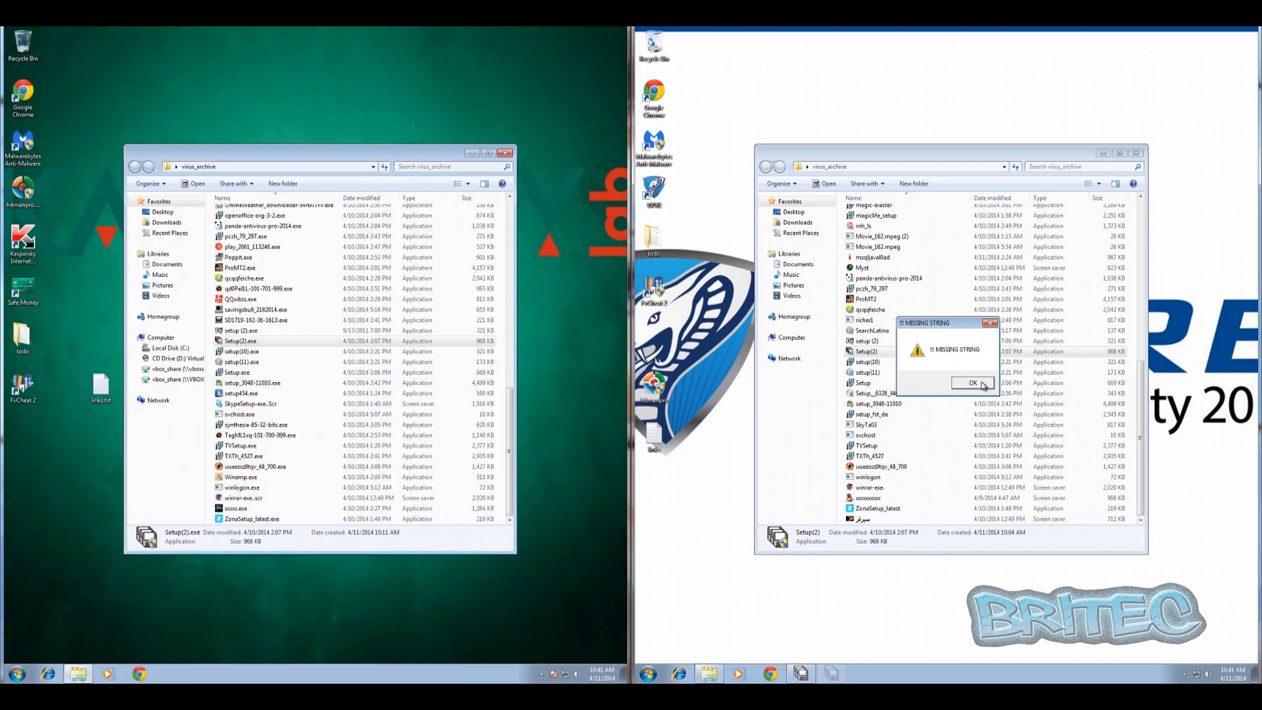
left_click(973, 383)
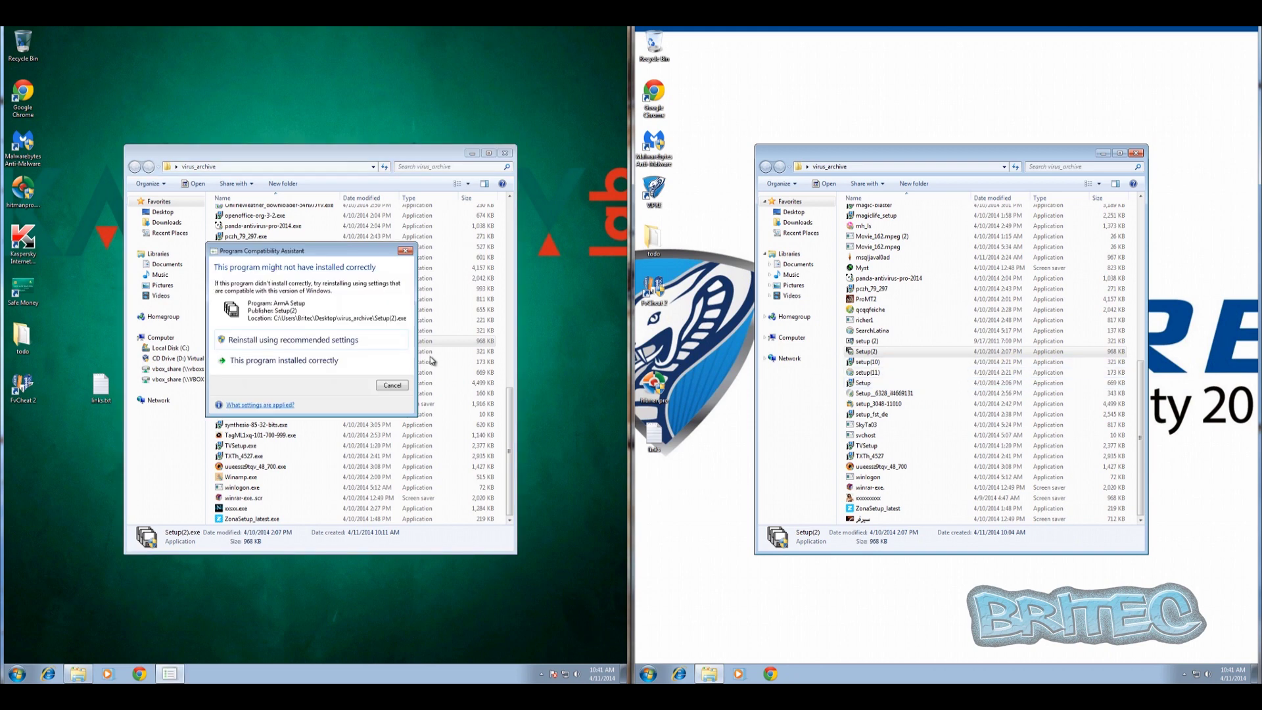
left_click(405, 251)
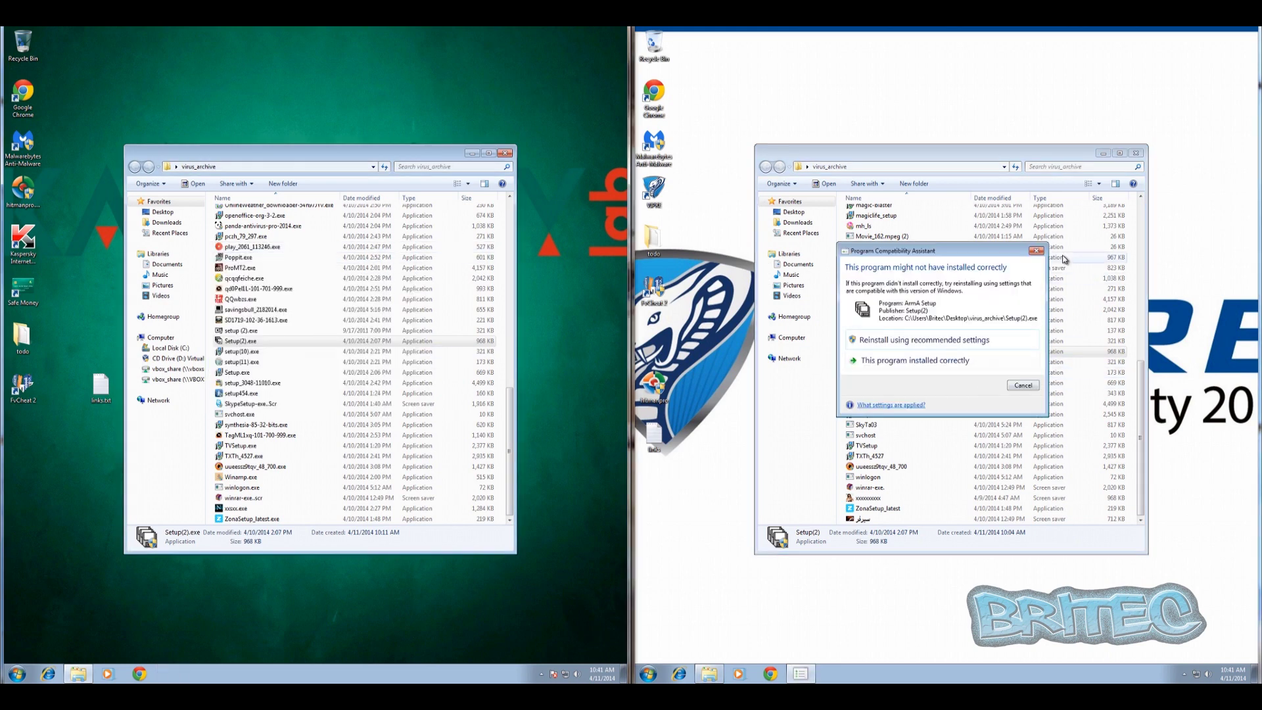
left_click(1036, 250)
Step: Launch the 321 KB setup (2) from virus_archive on both machines and allow it to make changes
double_click(873, 342)
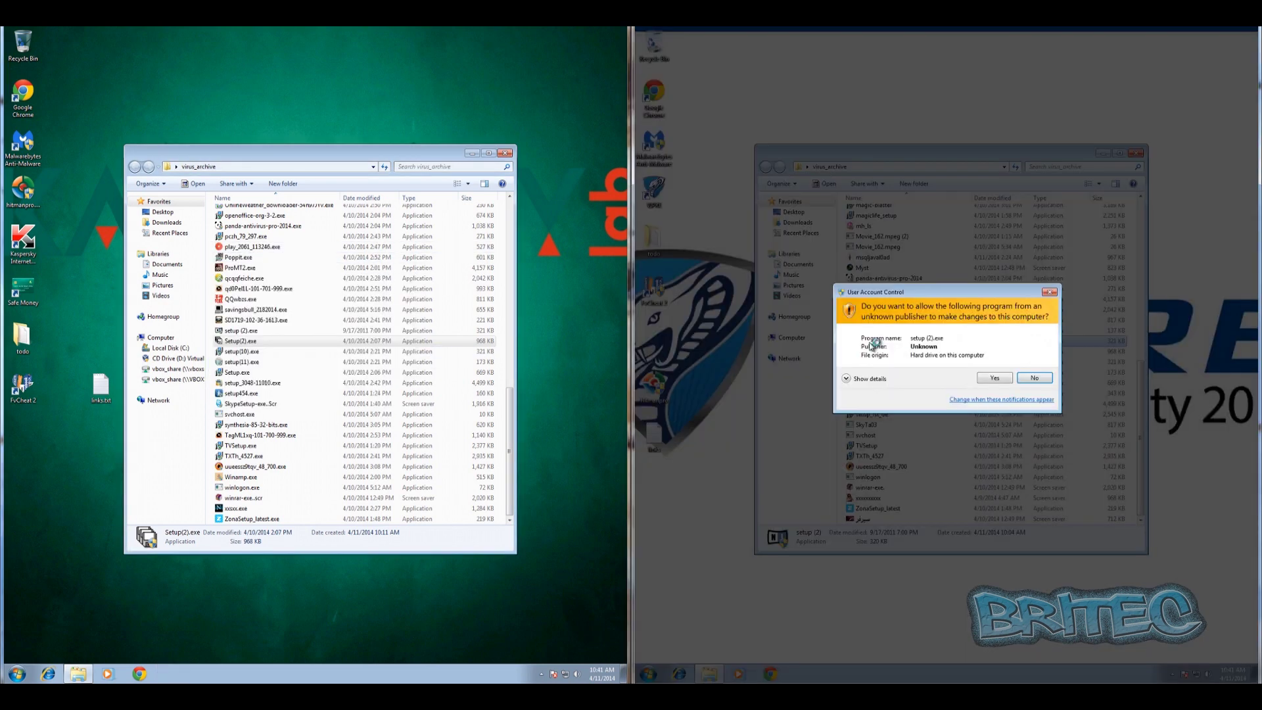
left_click(996, 378)
left_click(217, 341)
double_click(231, 330)
left_click(367, 384)
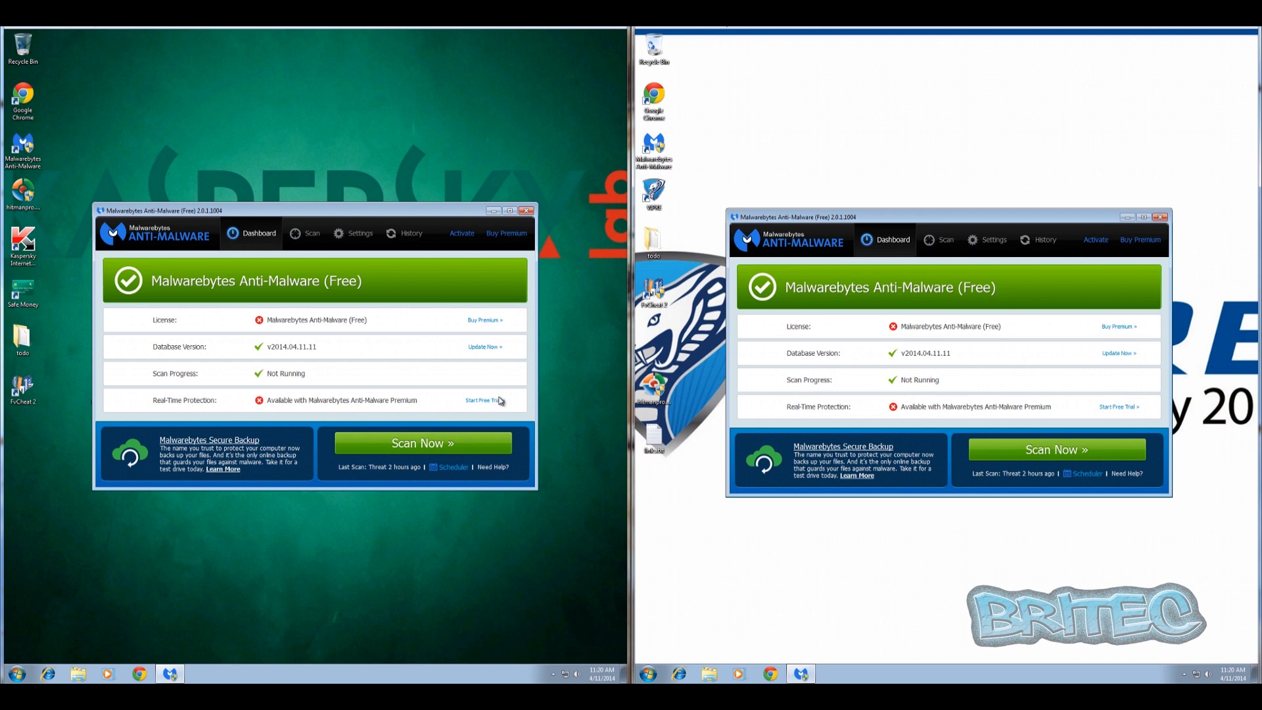
Step: Check for Malwarebytes Anti-Malware database updates and start a scan on both machines
left_click(488, 348)
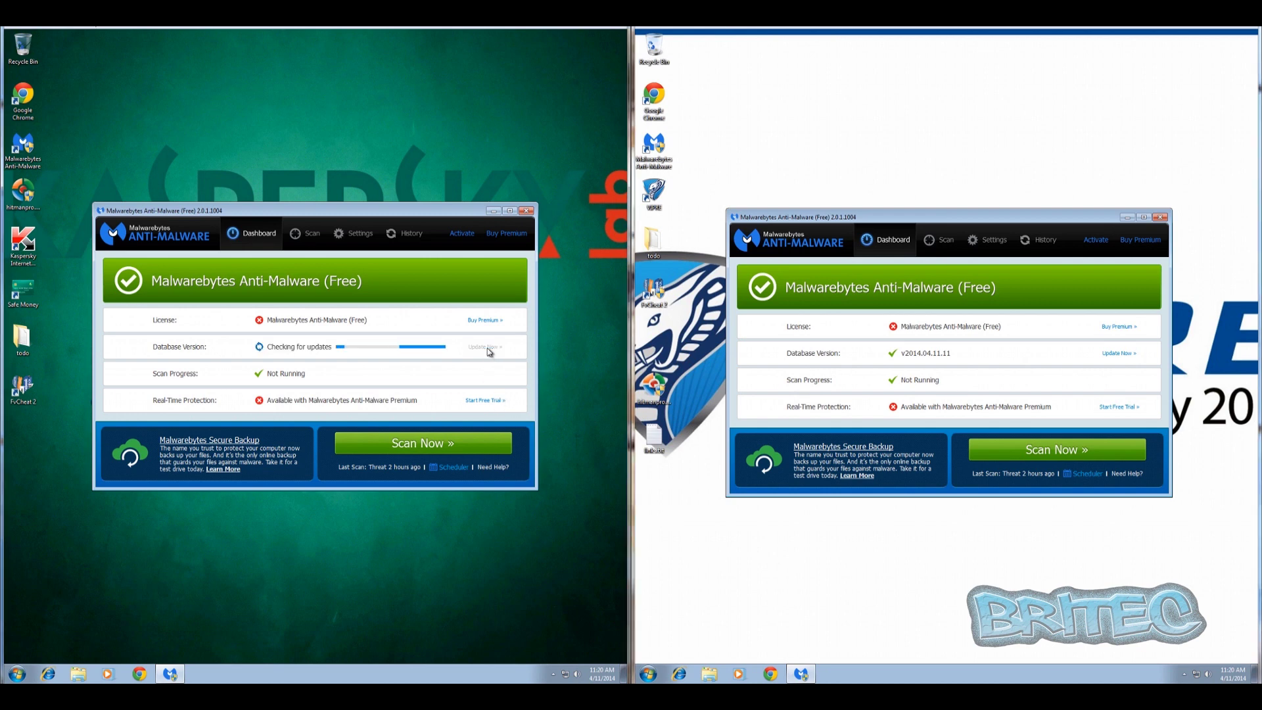
left_click(1118, 353)
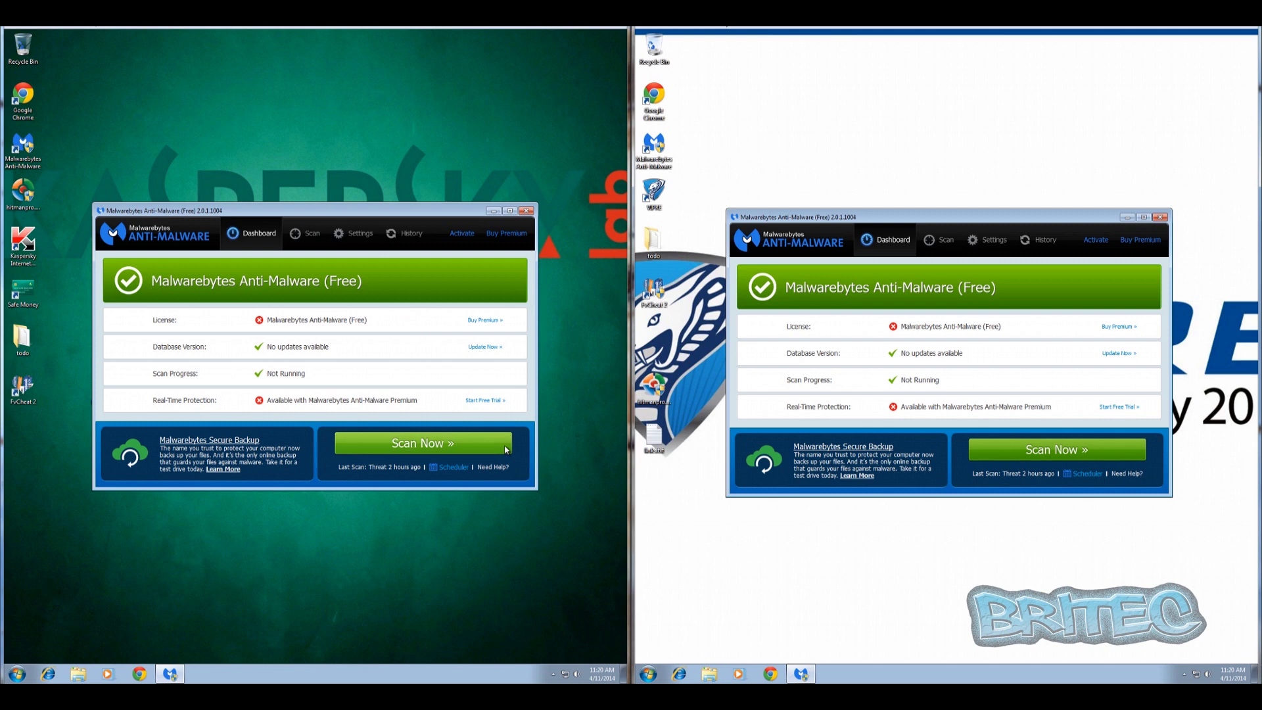
left_click(468, 450)
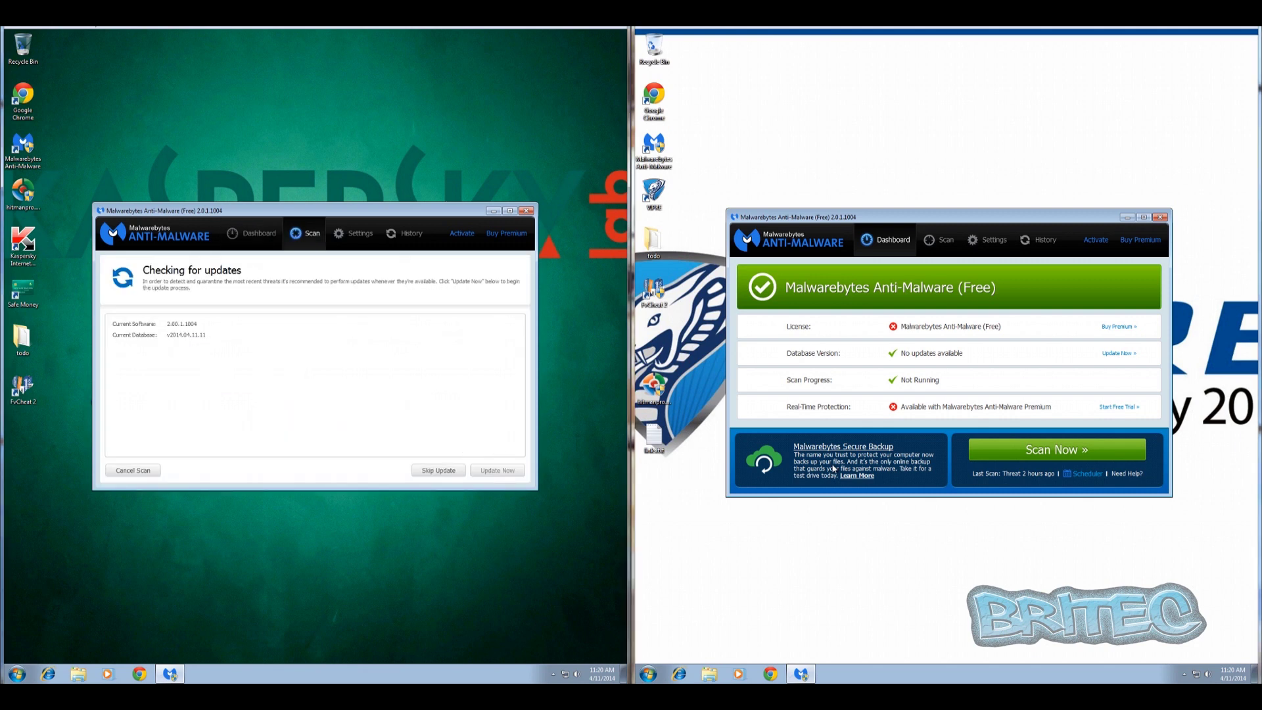
left_click(1036, 453)
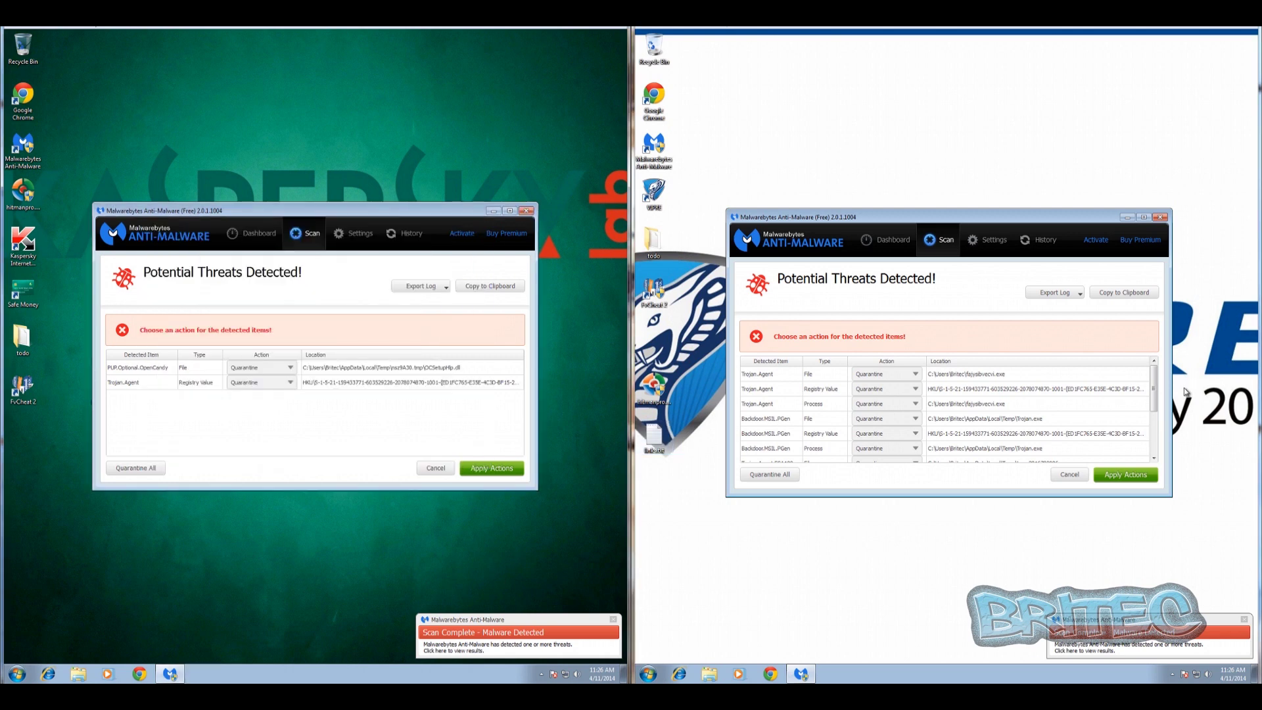
Step: Review the threats listed on the VIPRE machine, quarantine the detected items on both machines, and restart both computers
scroll(1153, 385, "down", 1)
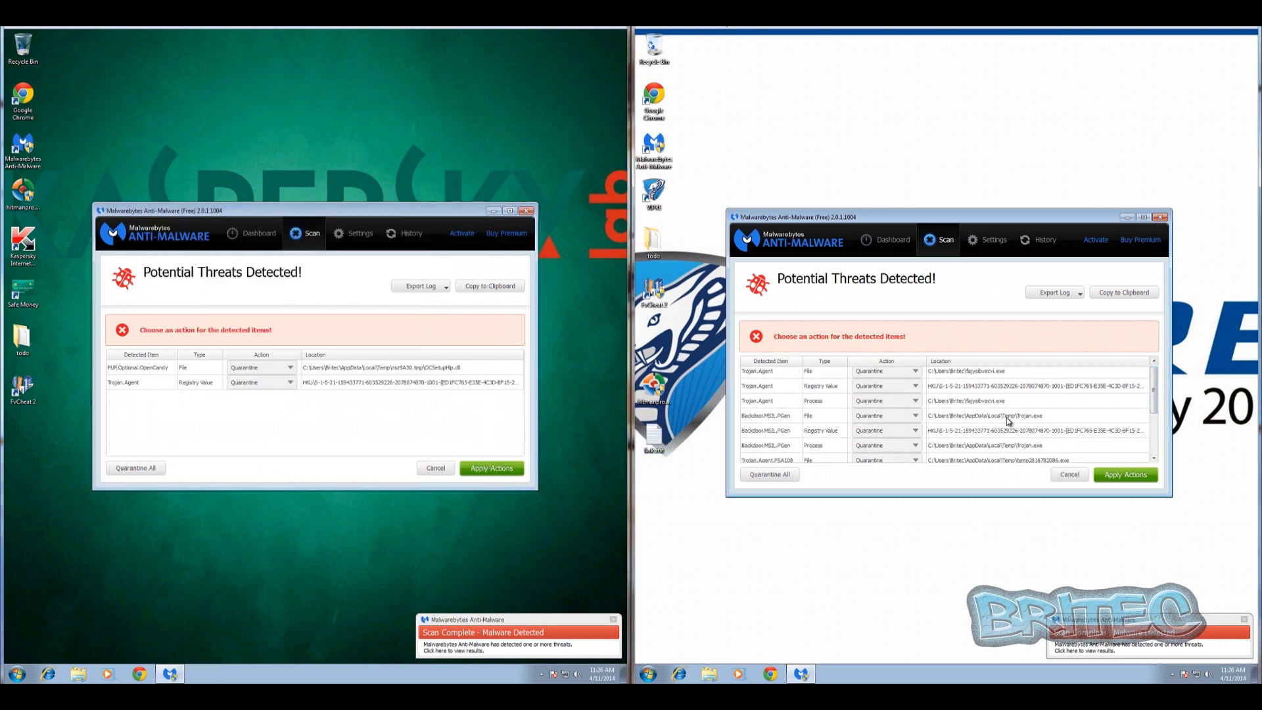
left_click_drag(1155, 385, 1158, 434)
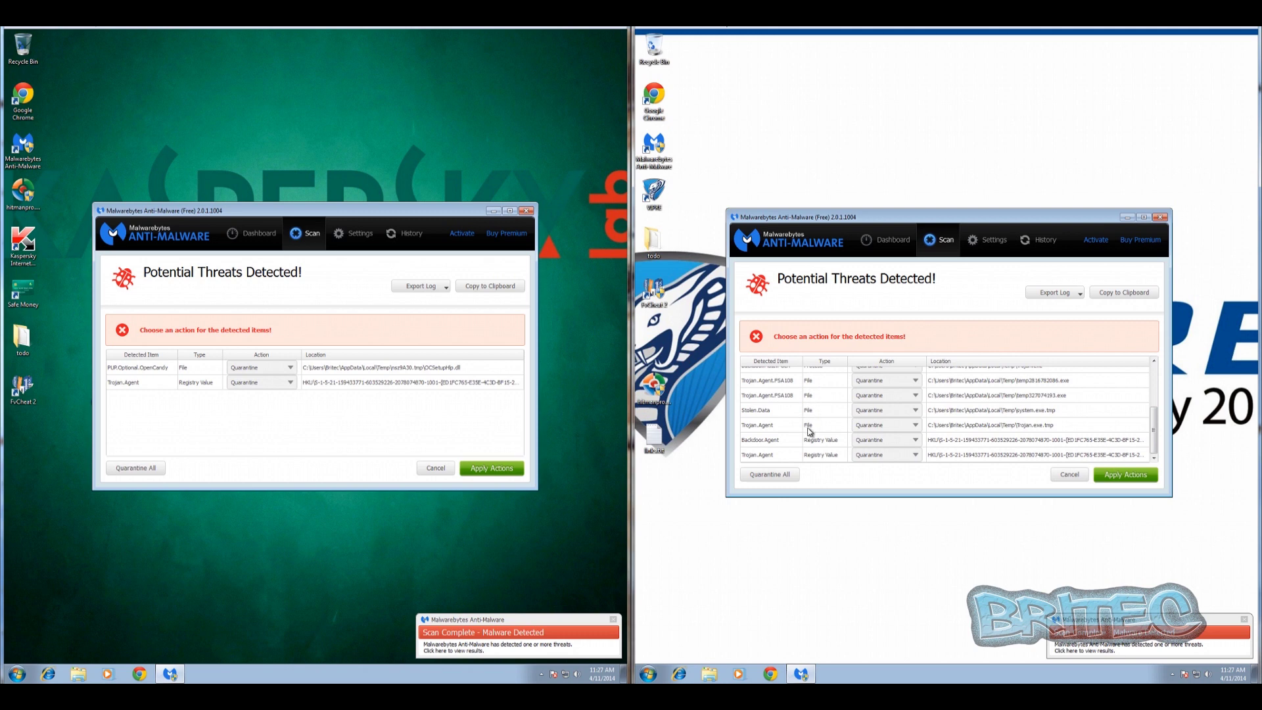
left_click_drag(1156, 434, 1163, 385)
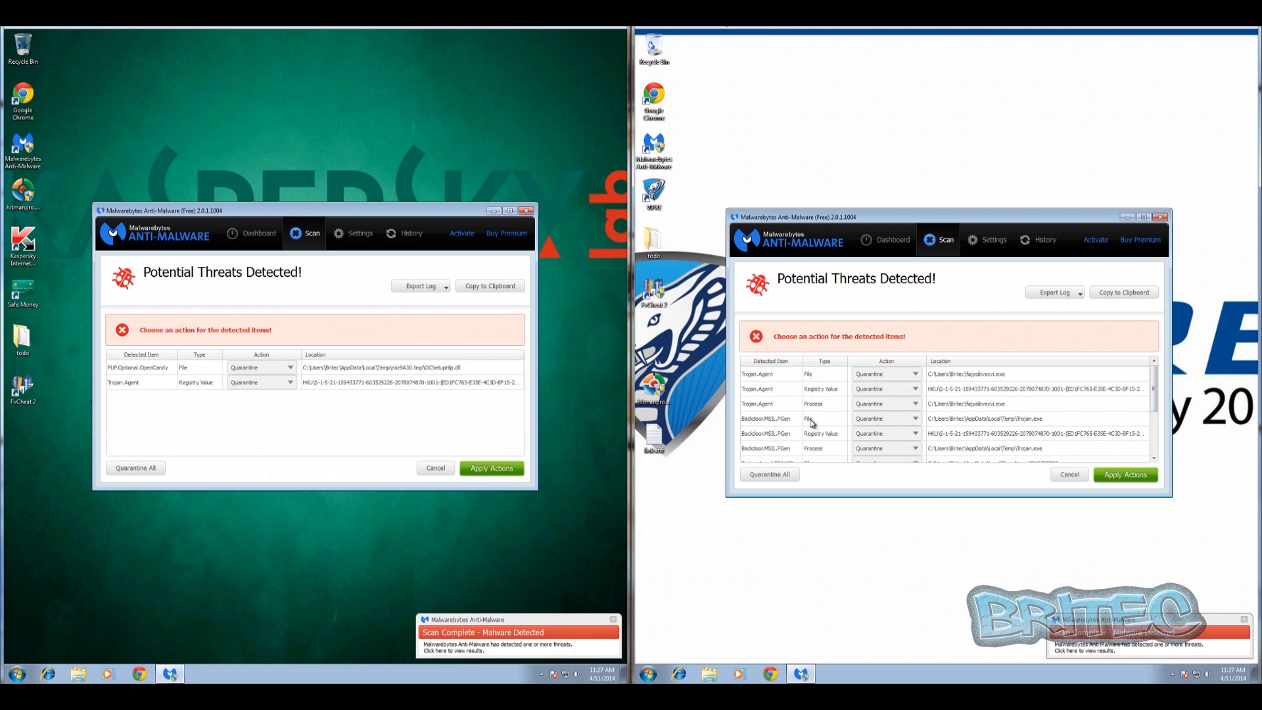
left_click_drag(1155, 388, 1161, 432)
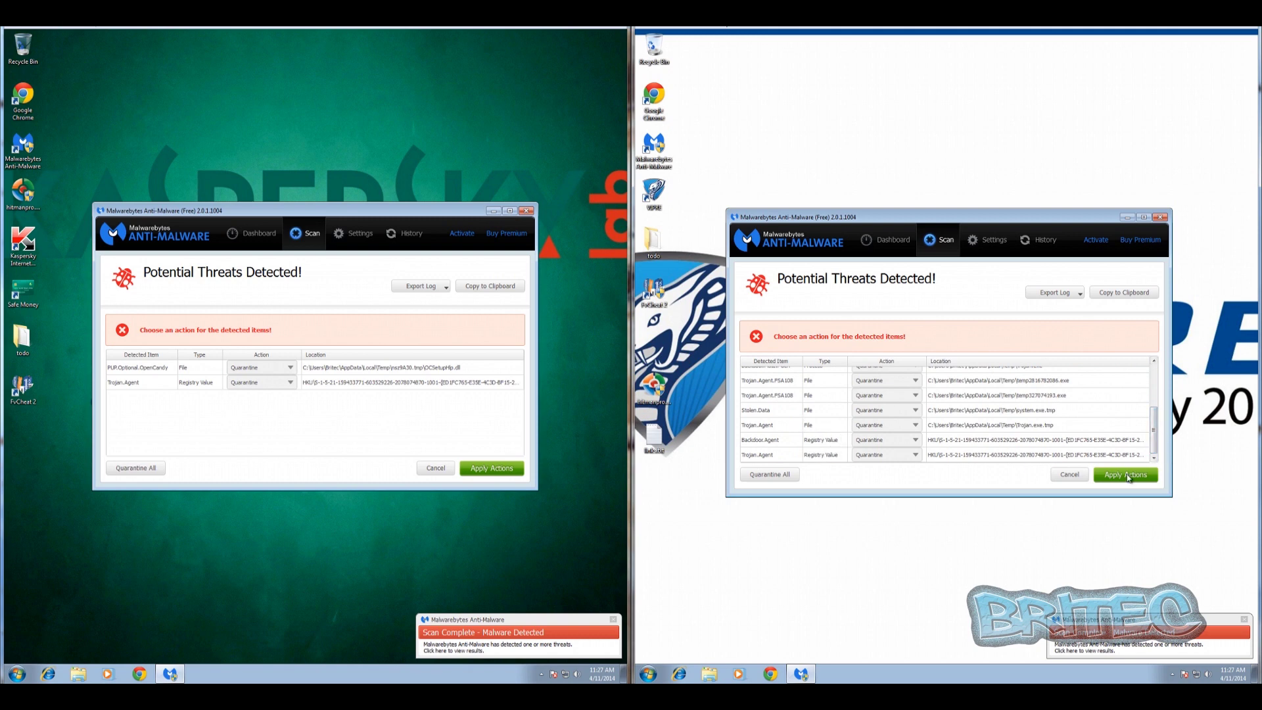
left_click(1118, 478)
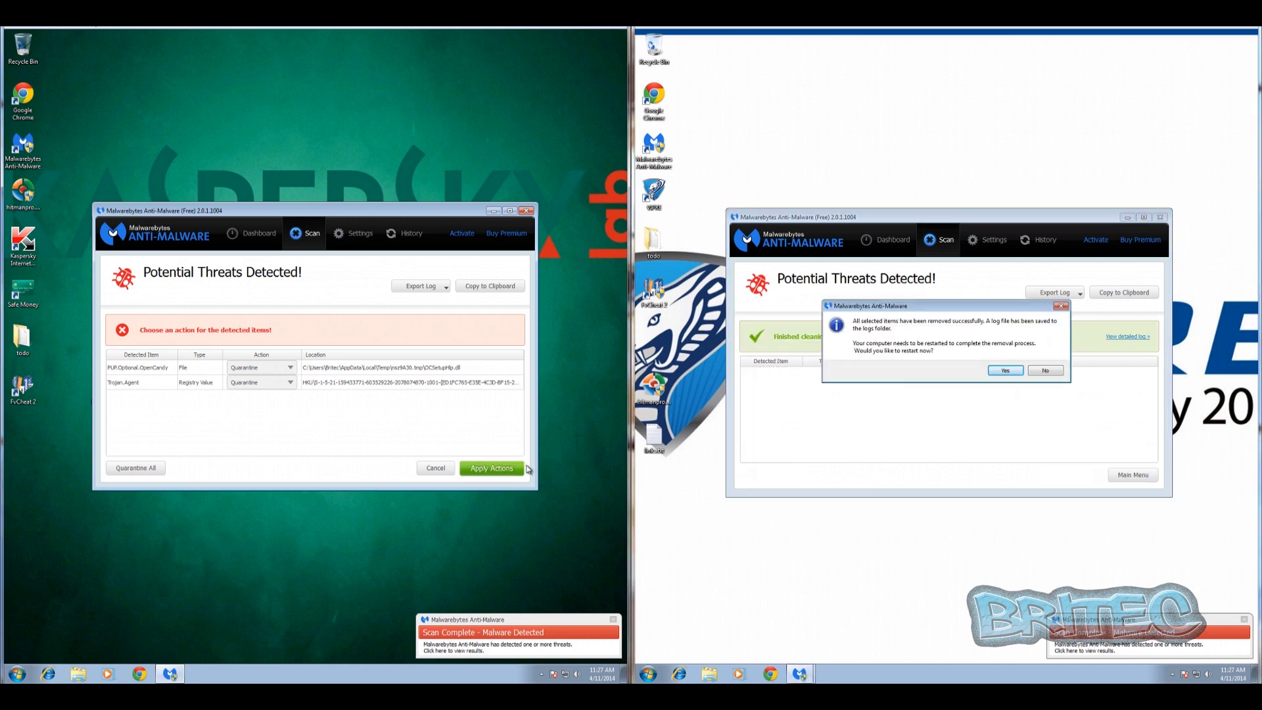
left_click(492, 468)
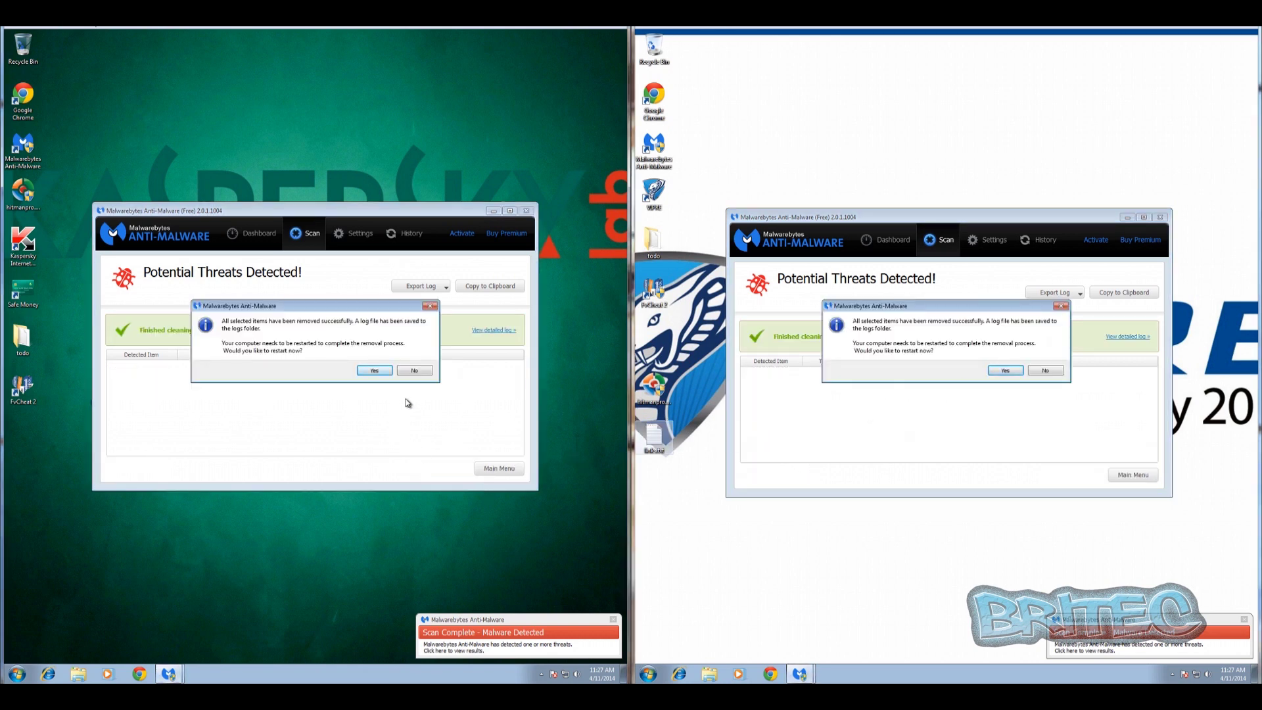
left_click(375, 370)
left_click(1005, 369)
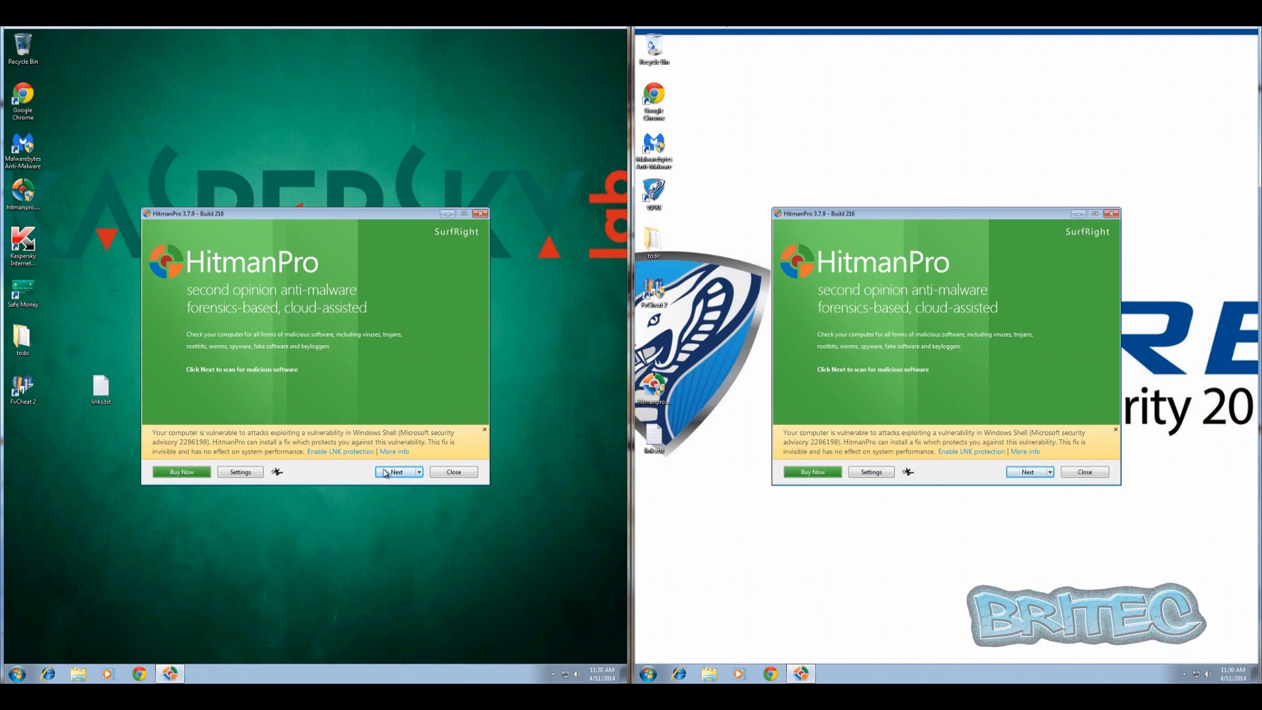
Step: Start a one-time HitmanPro scan on both machines, accepting the license agreement and storing no copy of the program
left_click(386, 473)
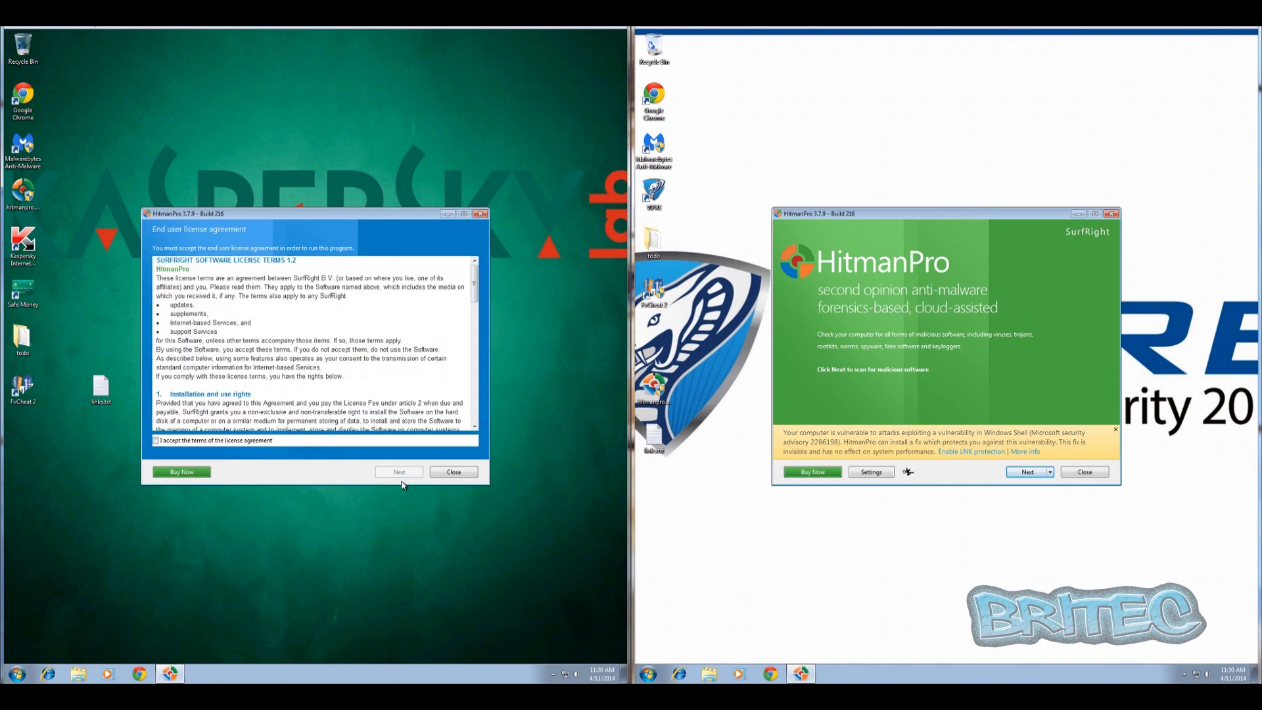
left_click(403, 473)
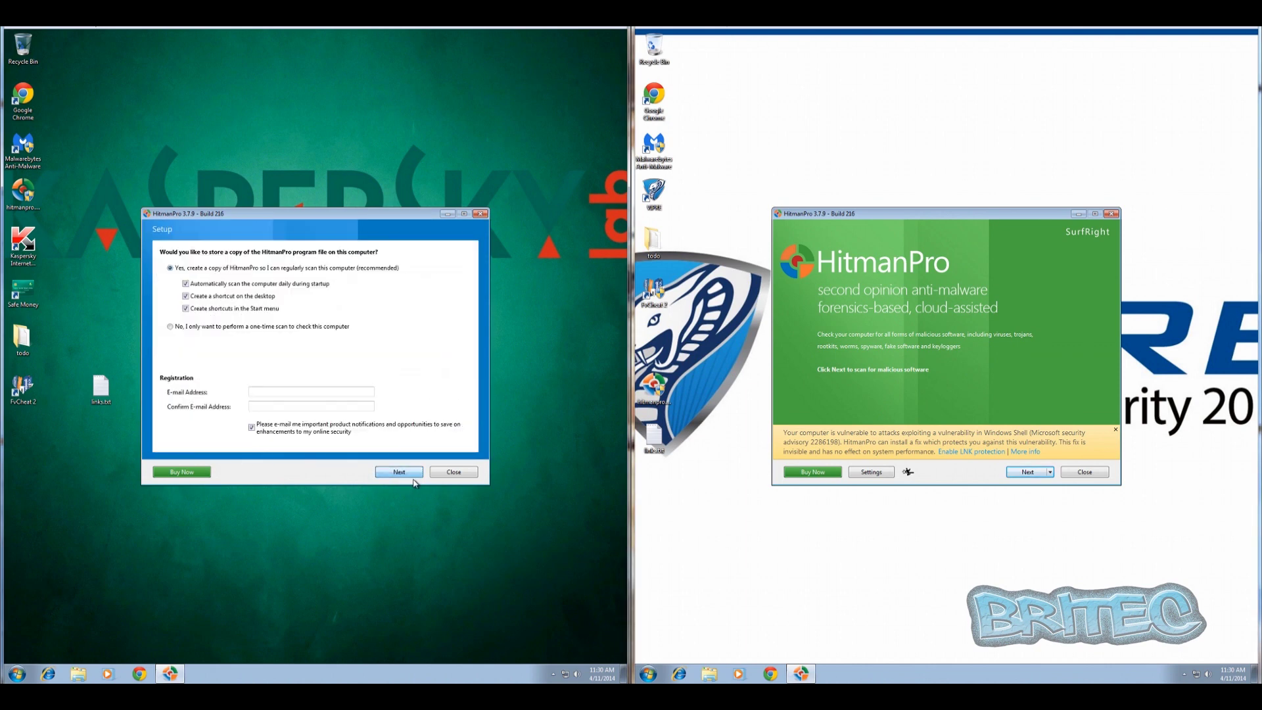
left_click(171, 326)
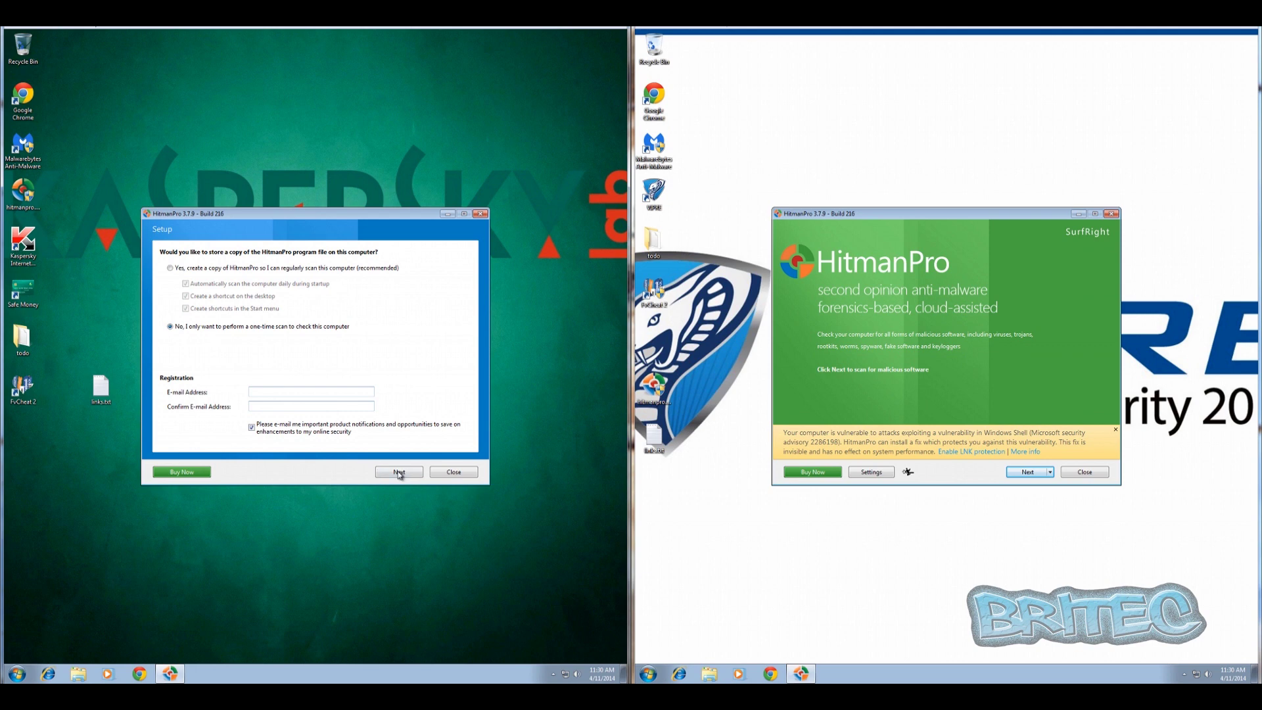
left_click(399, 473)
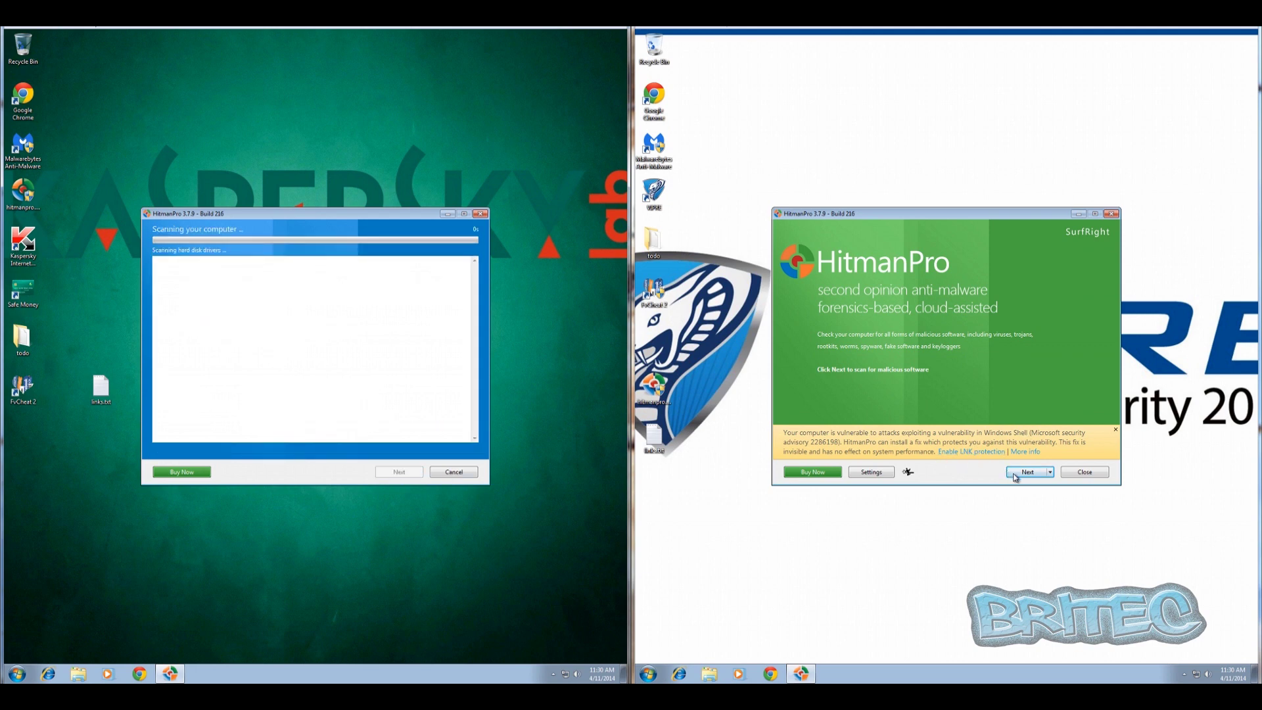
left_click(1029, 473)
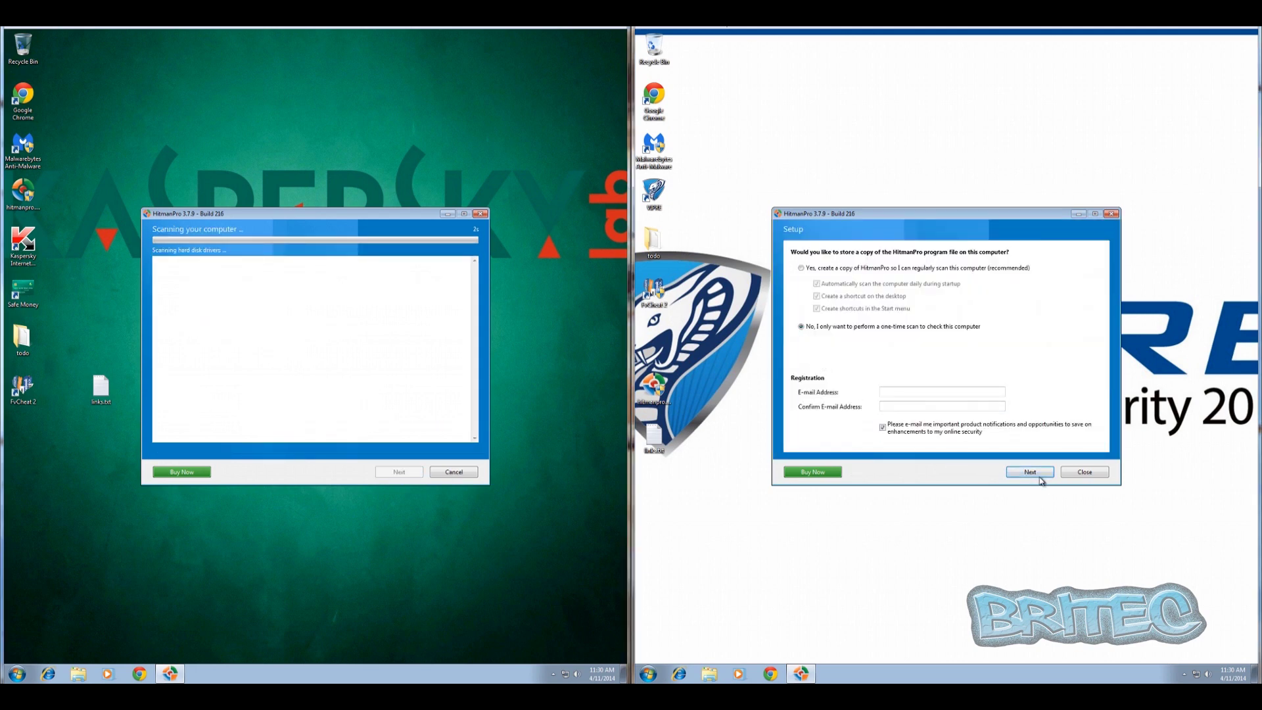
left_click(1036, 474)
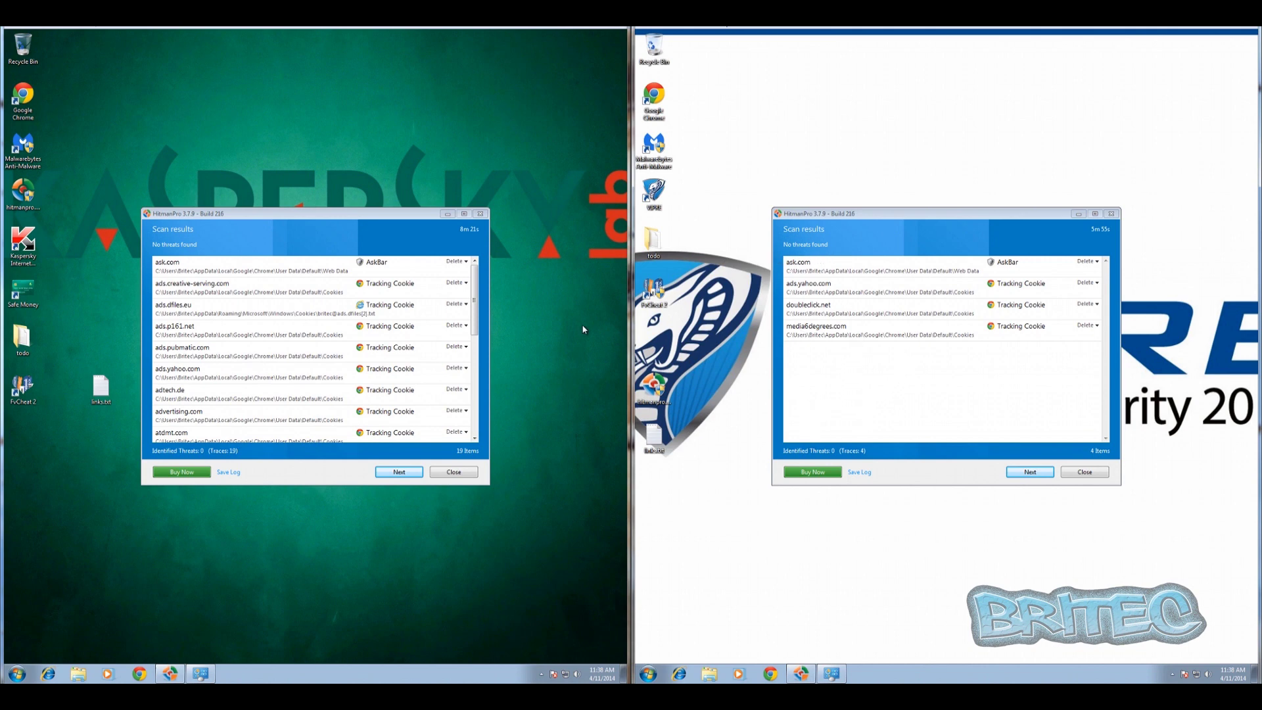
Step: Delete the items found by HitmanPro on both machines and close HitmanPro
left_click(411, 473)
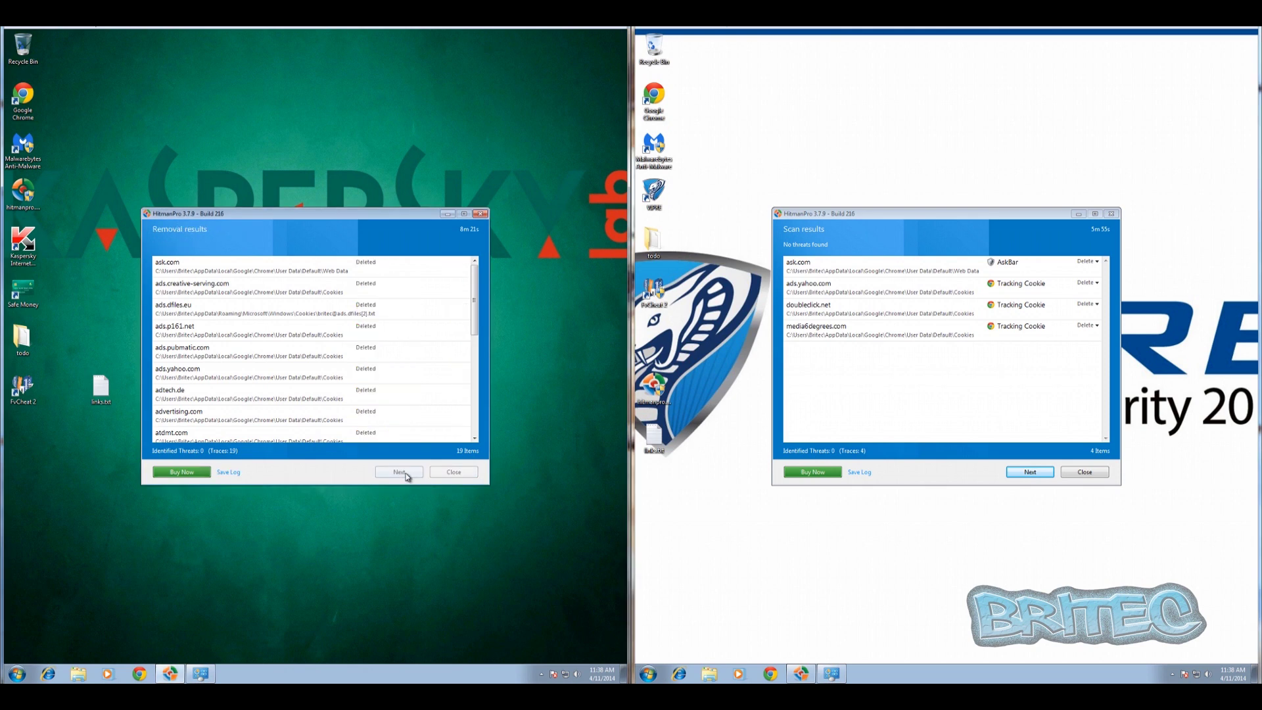
left_click(1030, 473)
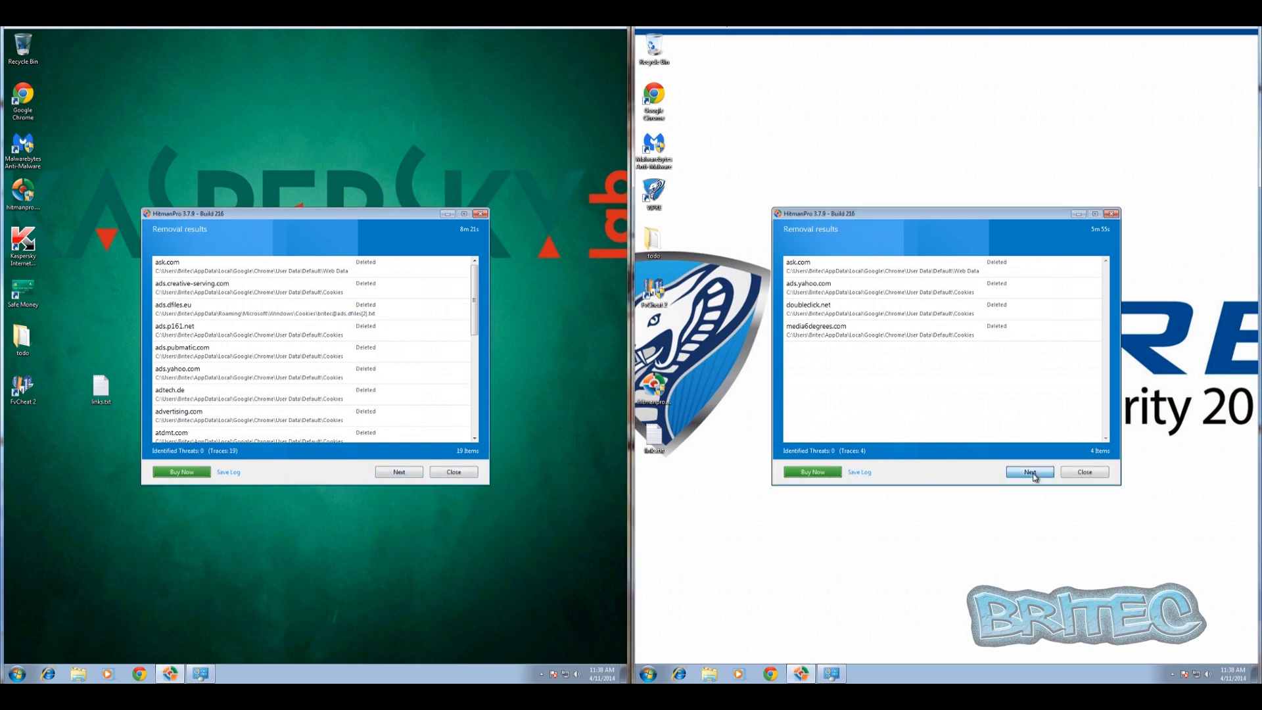
left_click(396, 475)
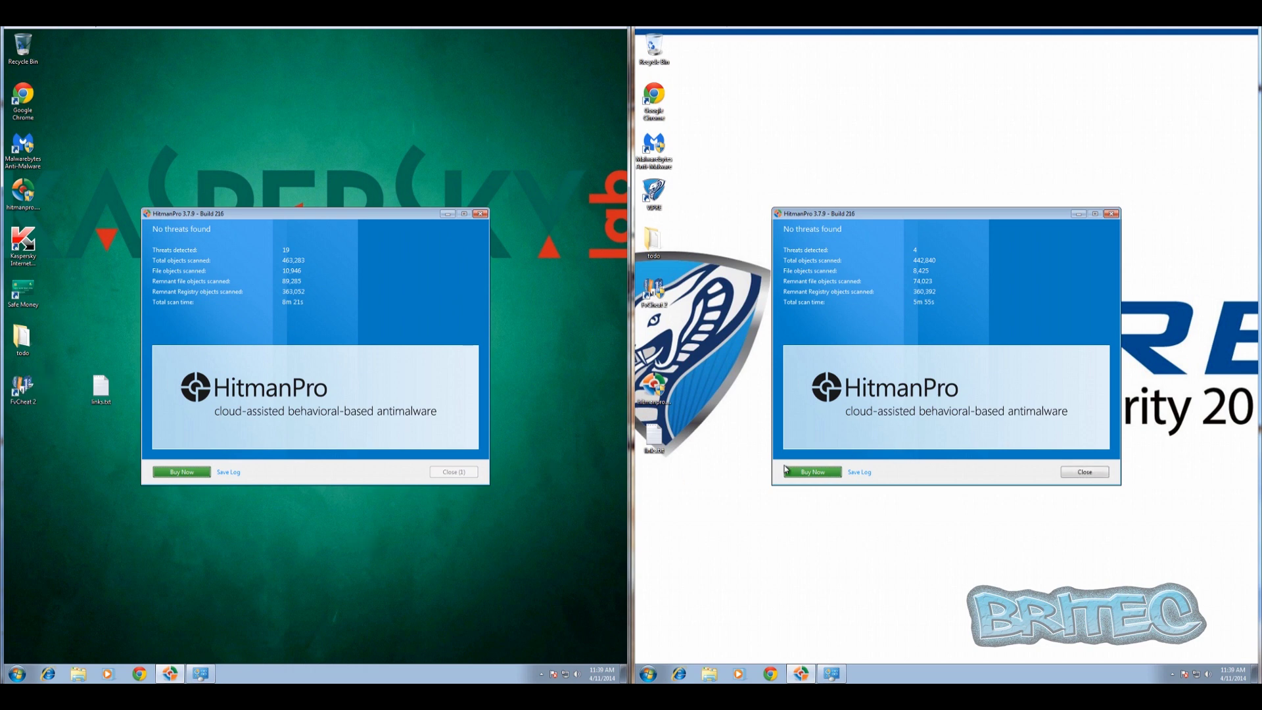
left_click(1094, 474)
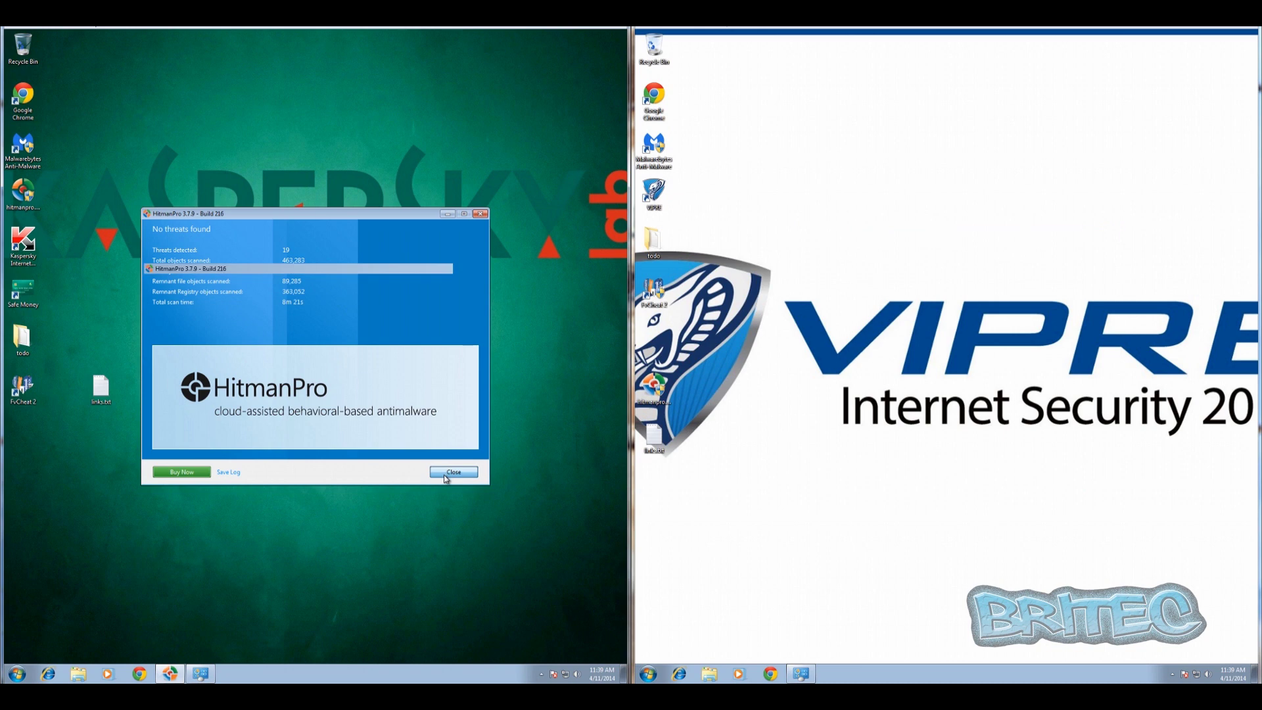
left_click(446, 477)
Step: Examine the unfamiliar entries in Programs and Features on both machines and close both windows
left_click(800, 674)
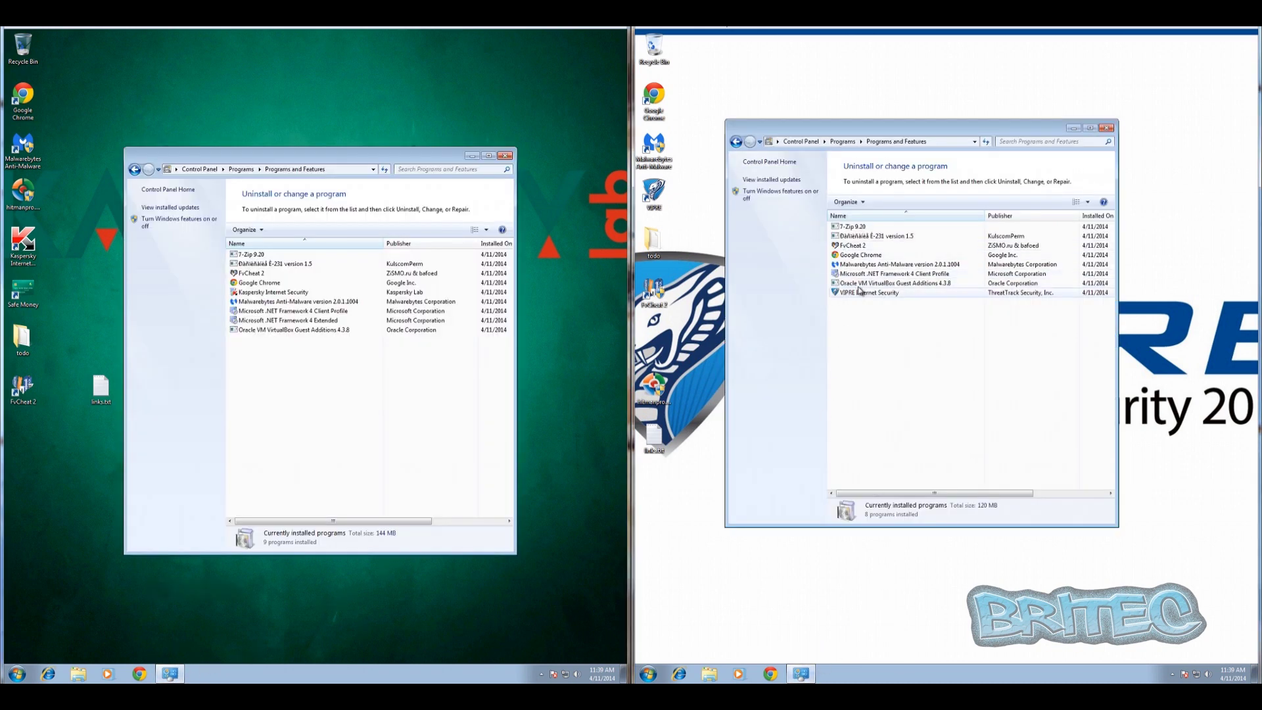
left_click(859, 236)
left_click(854, 245)
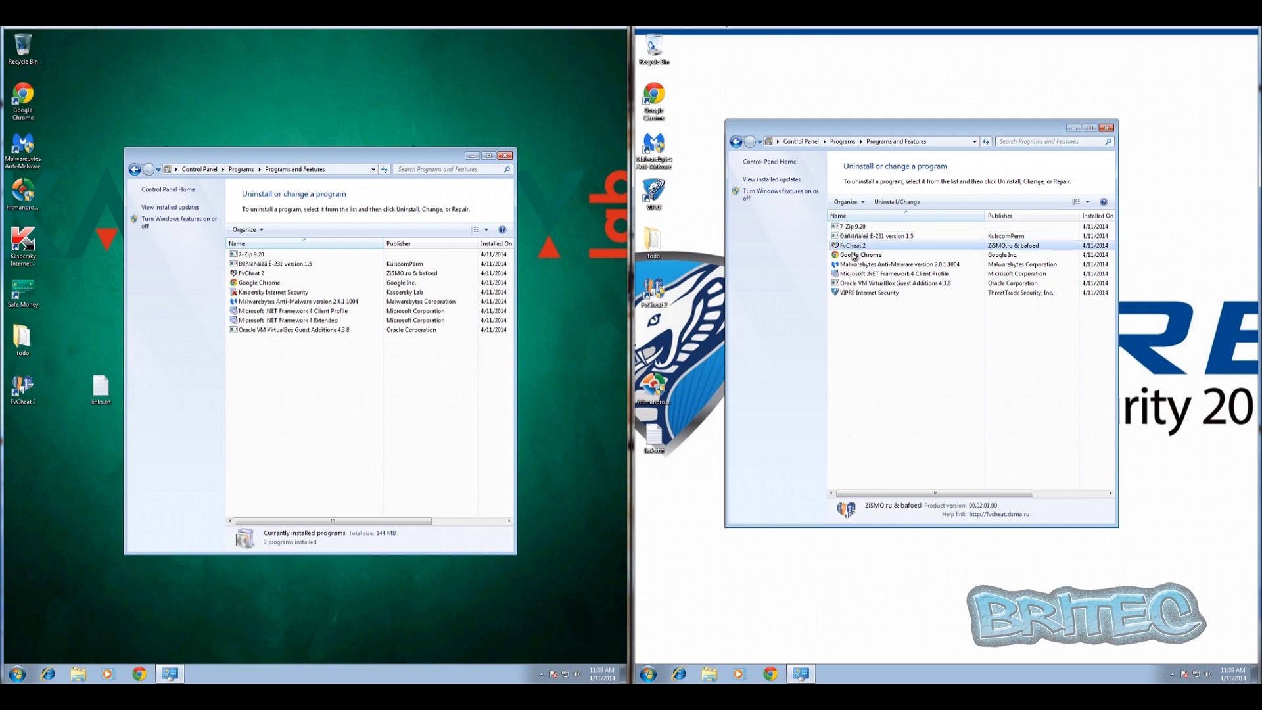
left_click(250, 263)
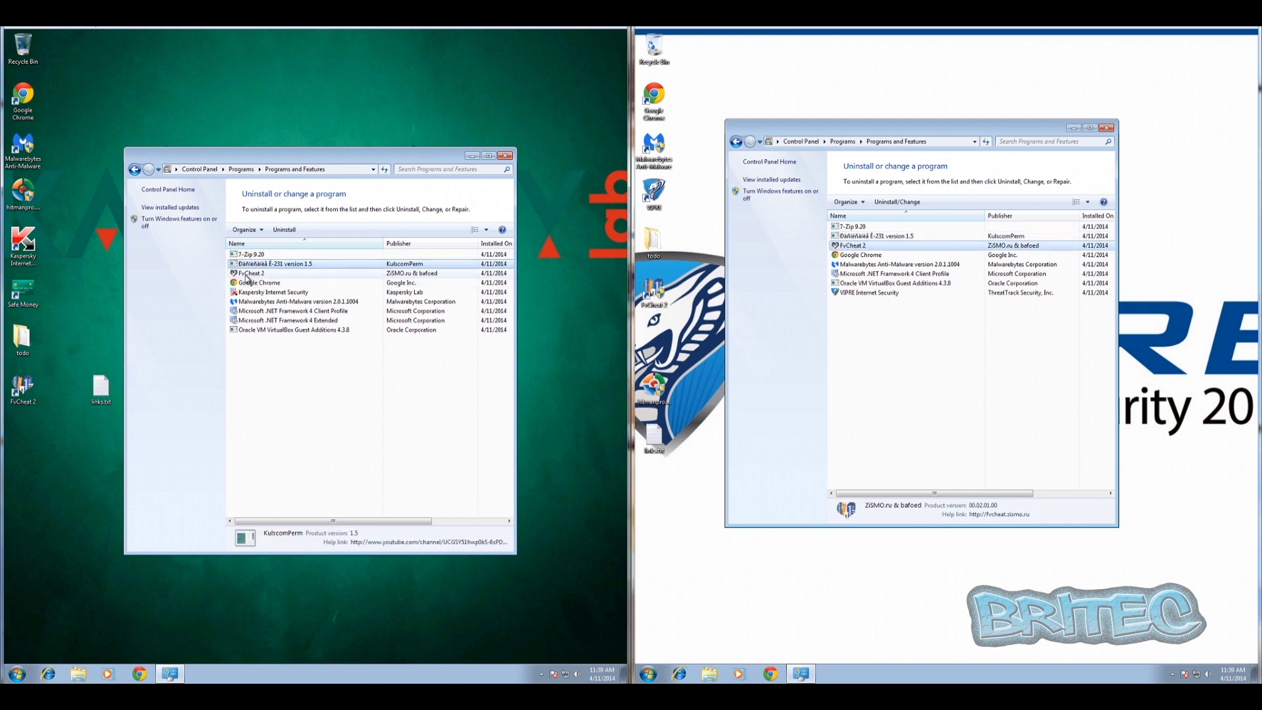
left_click(505, 156)
left_click(1107, 129)
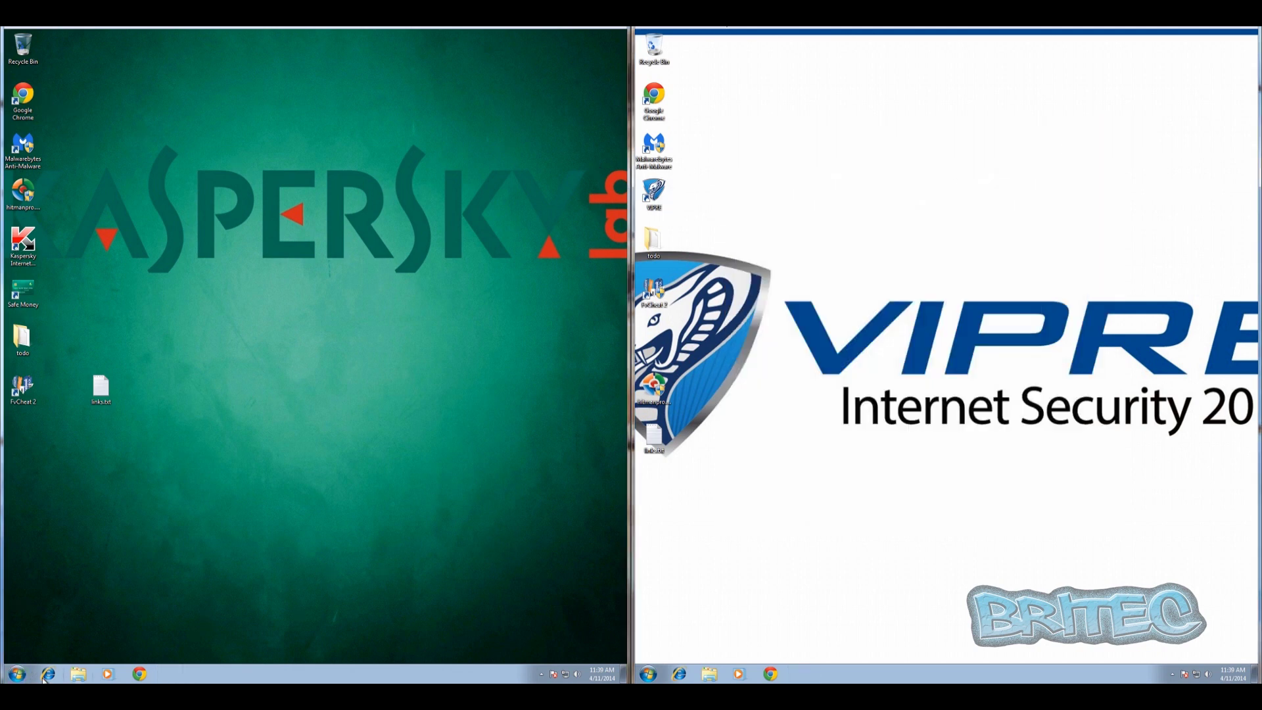
Step: Open Local Disk (C:) on the Kaspersky machine and select the folder with the random hexadecimal name
left_click(17, 674)
left_click(167, 556)
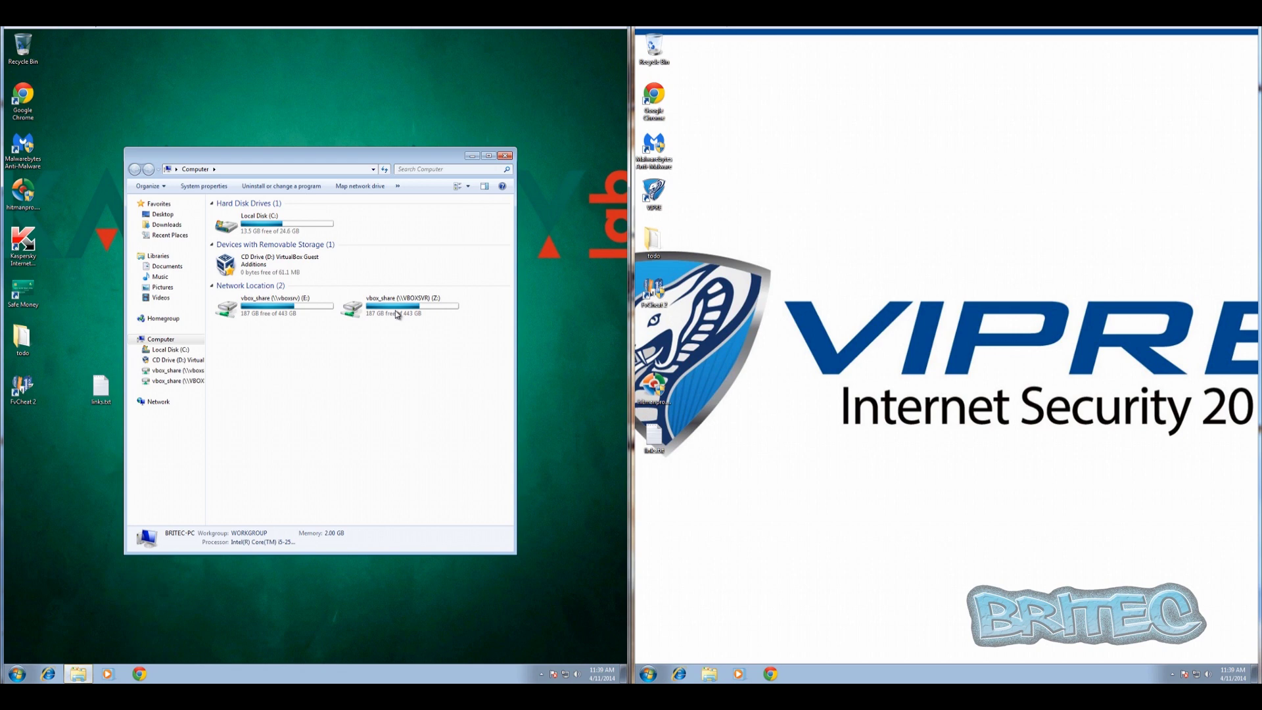
double_click(254, 223)
left_click(249, 217)
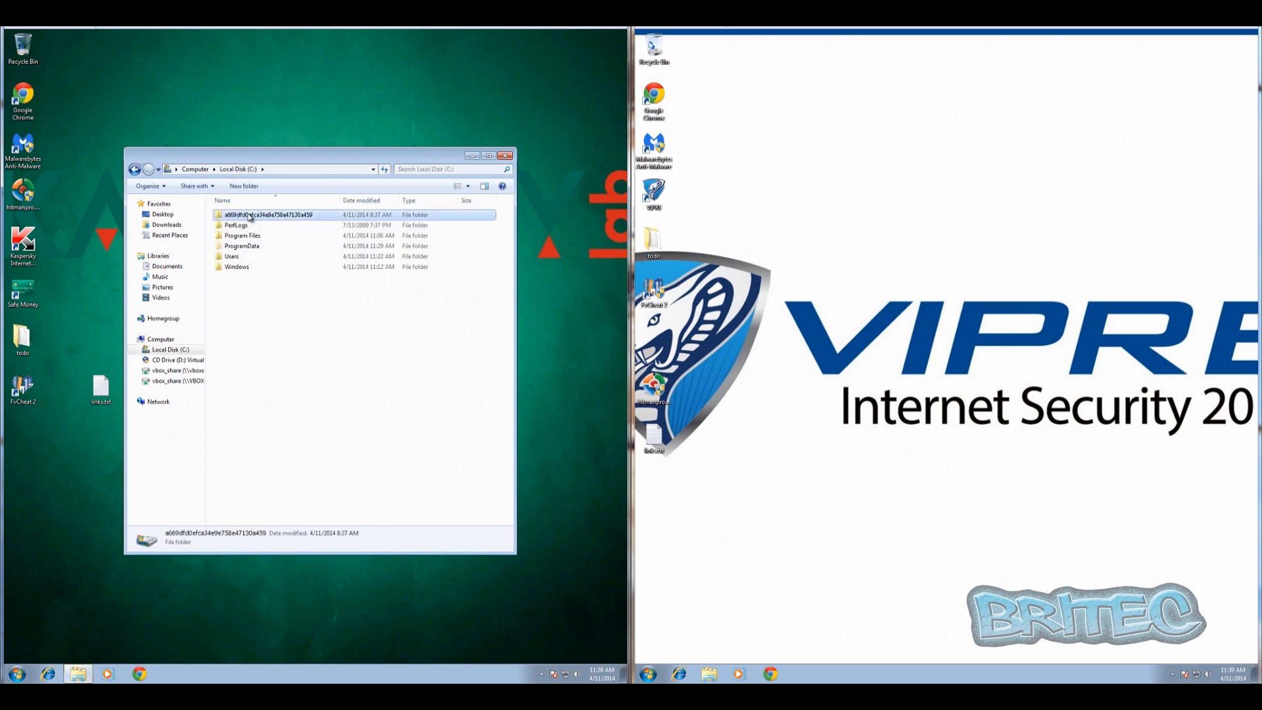
Step: Check inside the hexadecimal folder, and delete the three DLL files and the Chinese-named executable from the user profile folder on the Kaspersky machine
double_click(249, 217)
left_click(135, 170)
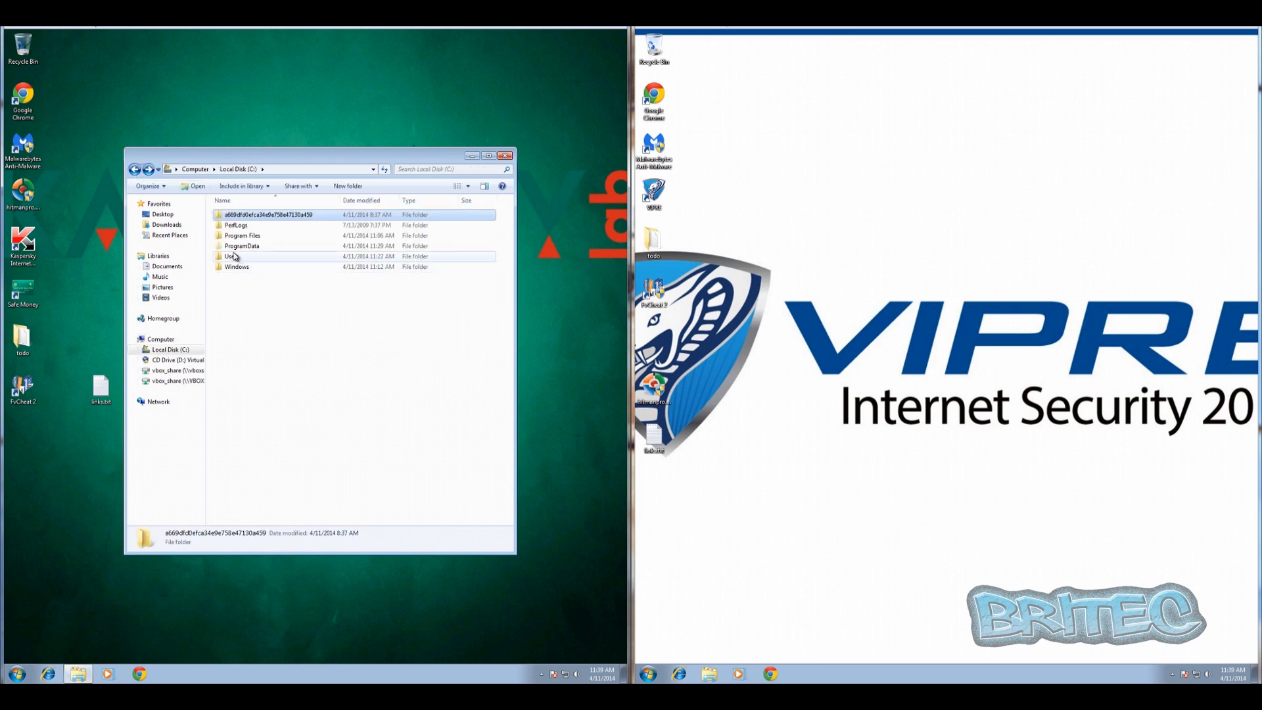
double_click(246, 256)
double_click(230, 215)
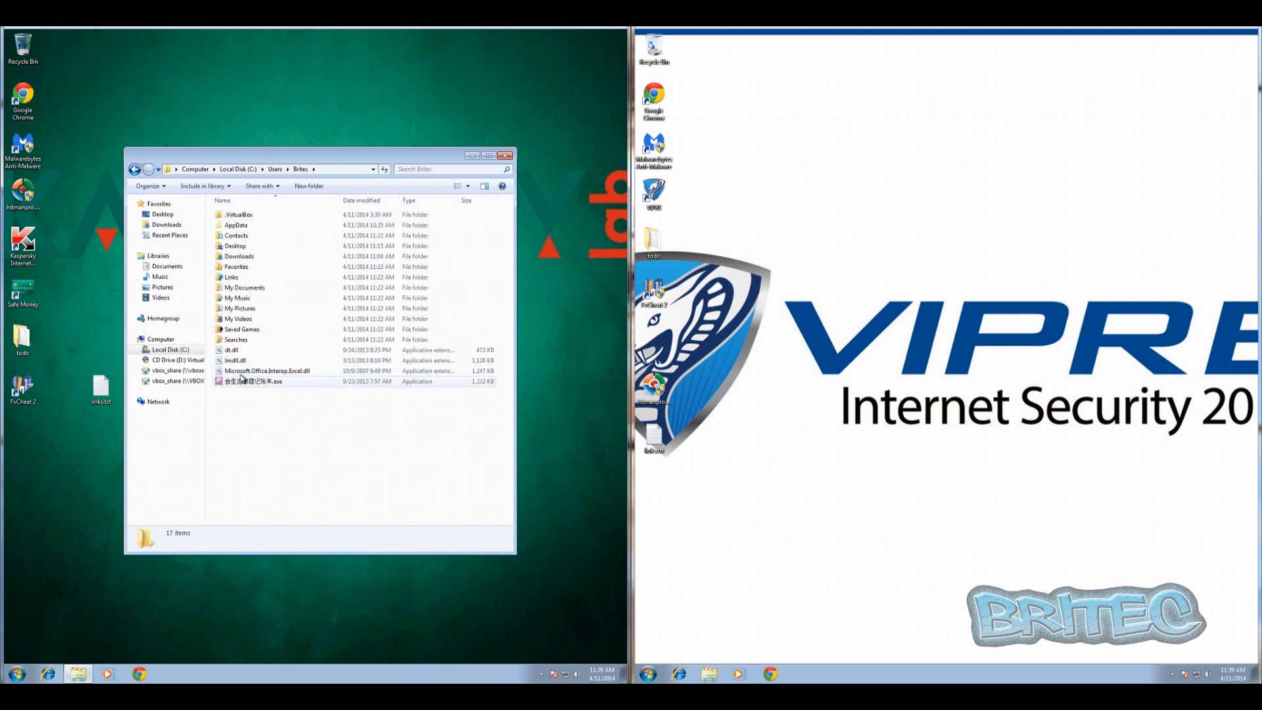
left_click_drag(257, 397, 217, 347)
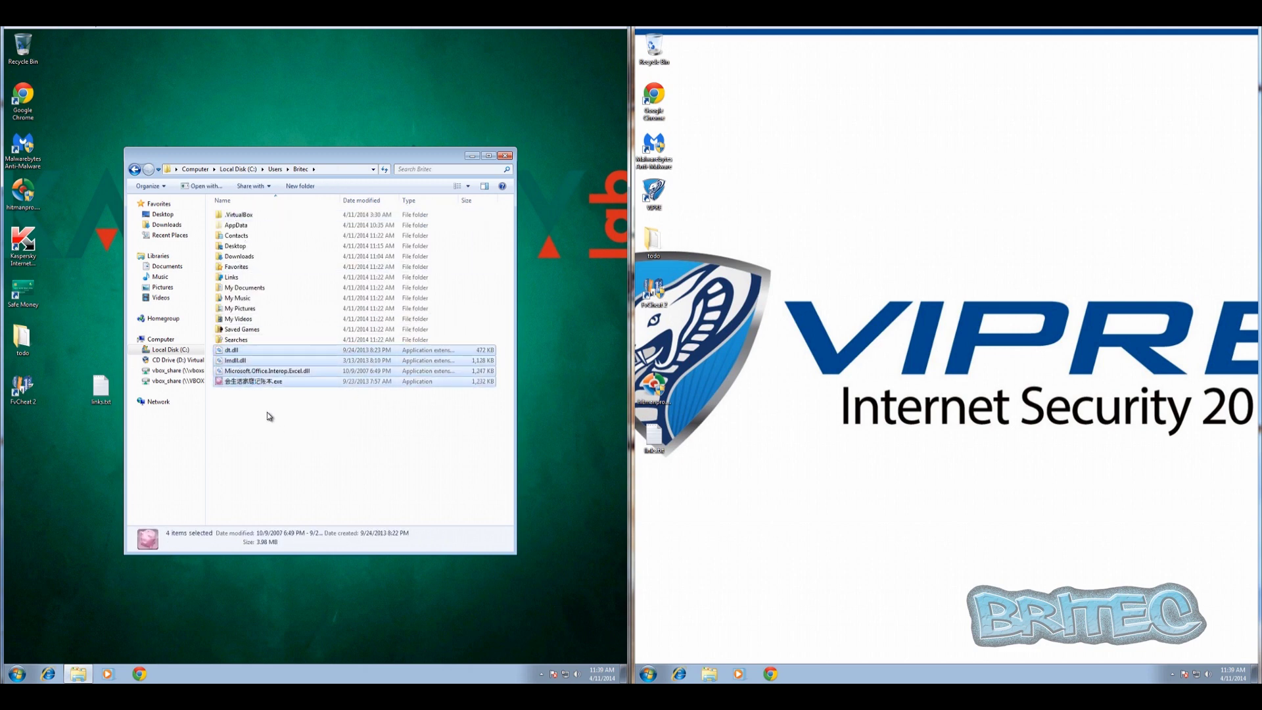
key("Delete")
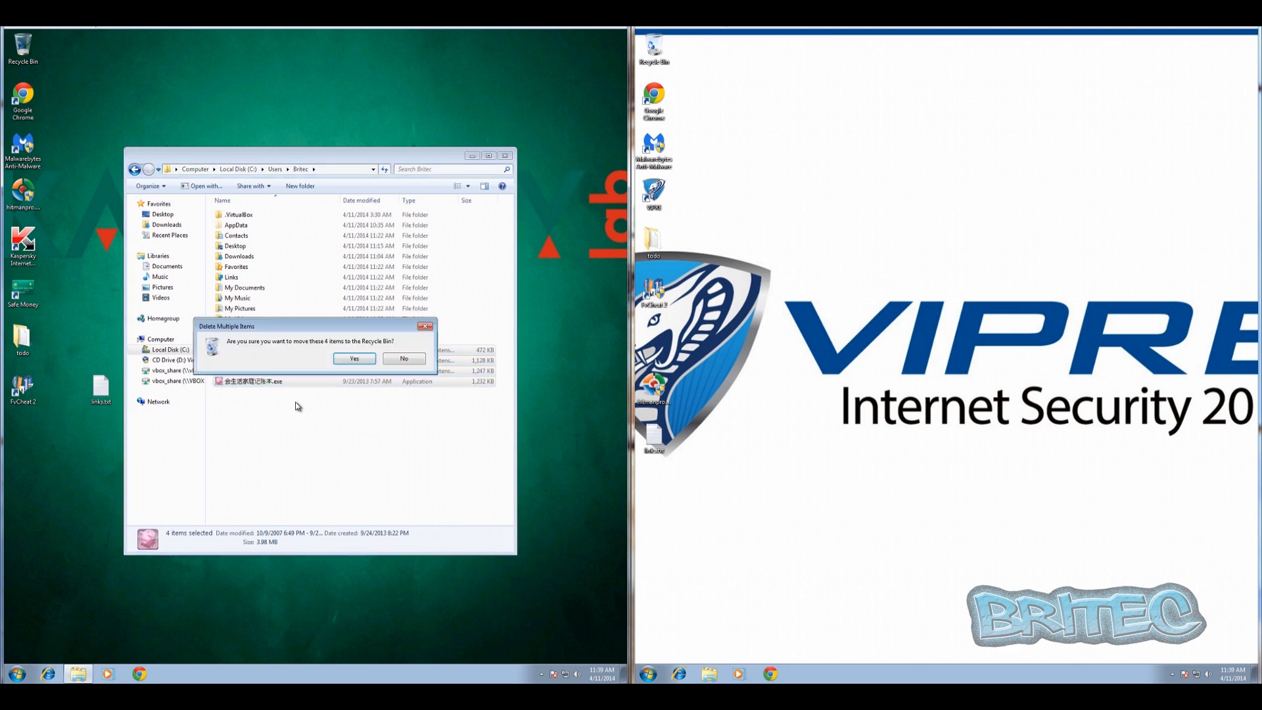
left_click(355, 358)
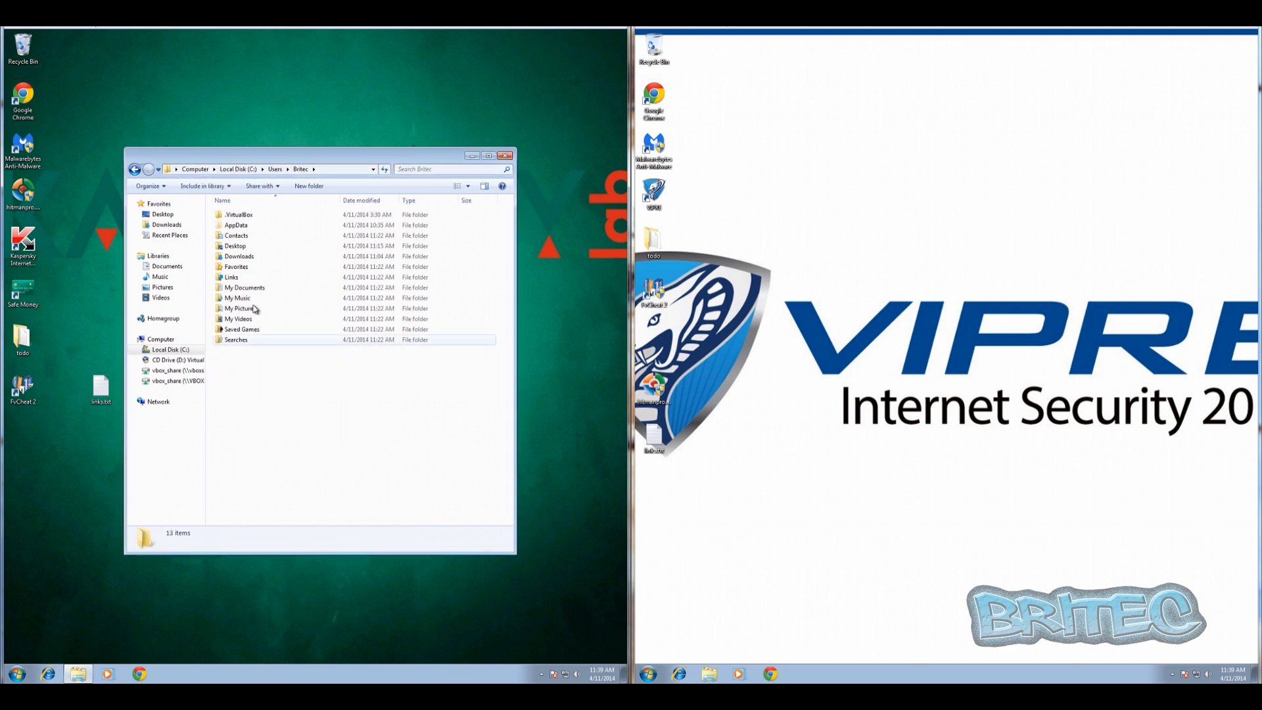
Step: Delete the stray JPEG image from the profile's AppData folder on the Kaspersky machine
double_click(238, 225)
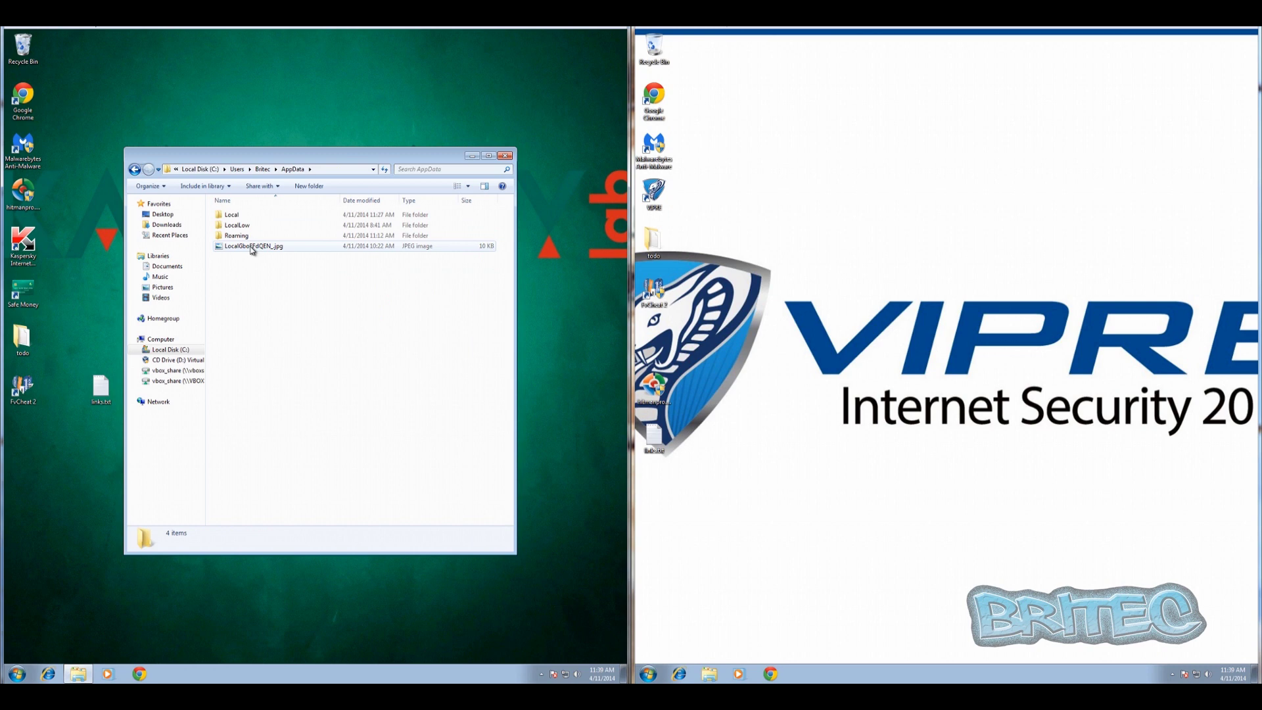
left_click(252, 249)
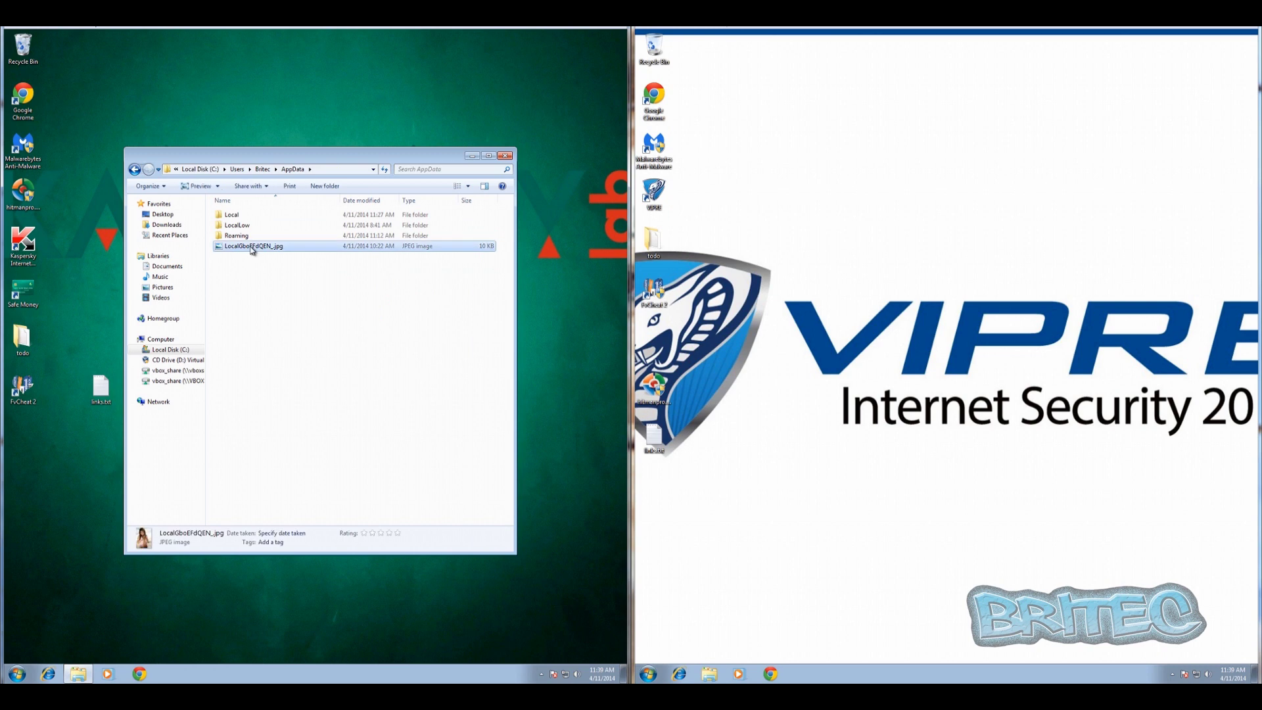
key("Delete")
left_click(354, 391)
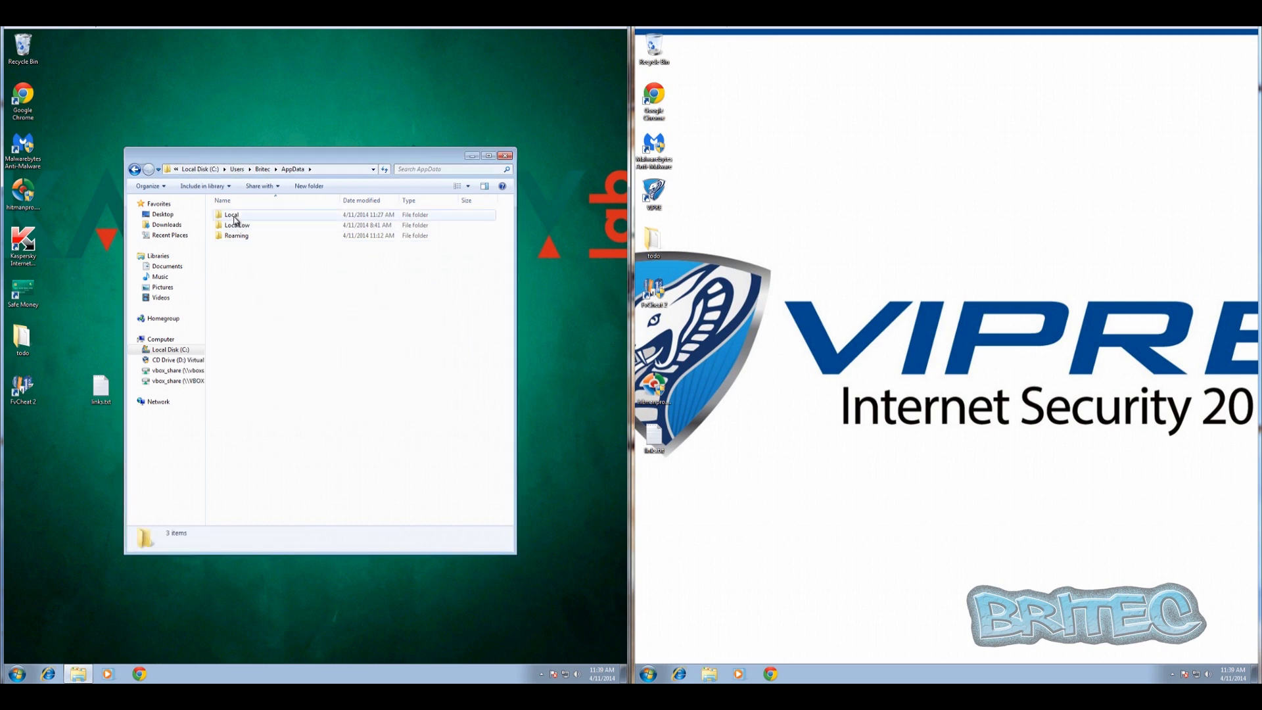
Step: Look through the AppData\Local\Temp folder on the Kaspersky machine for leftovers and select lvebyg_70747.exe
double_click(234, 216)
double_click(231, 278)
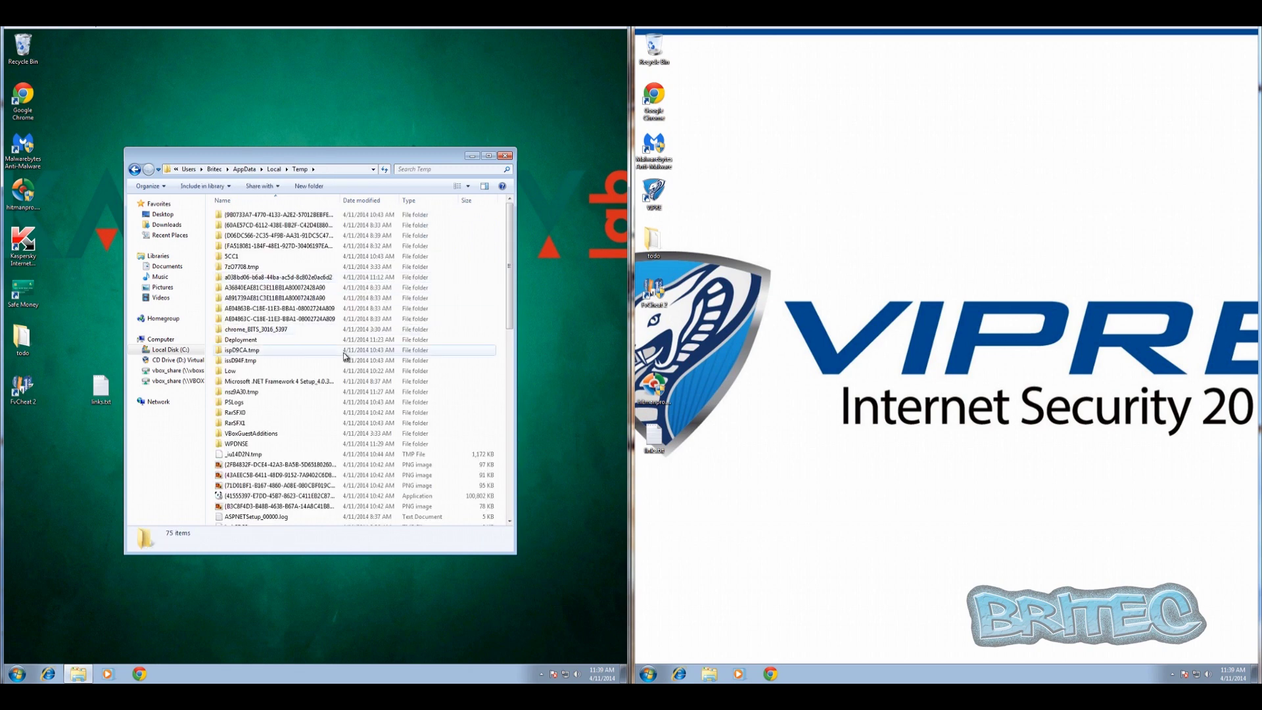
scroll(380, 459, "down", 3)
scroll(378, 470, "down", 10)
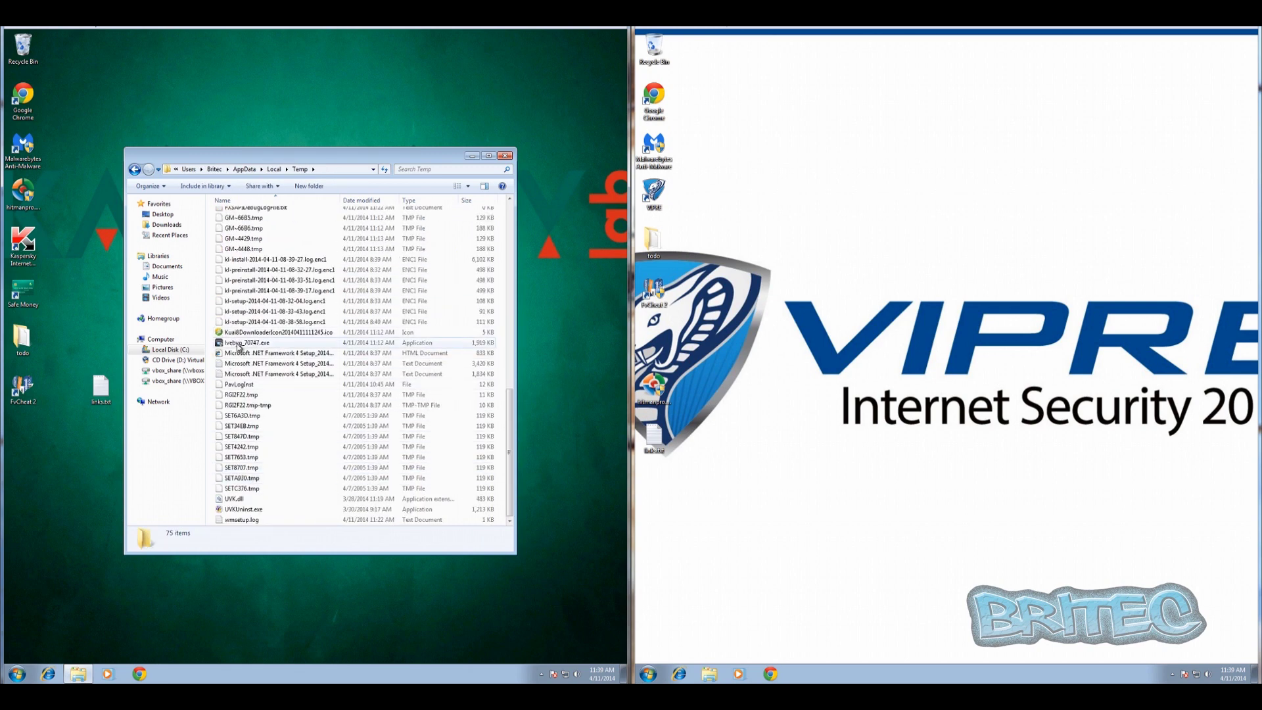
left_click(260, 343)
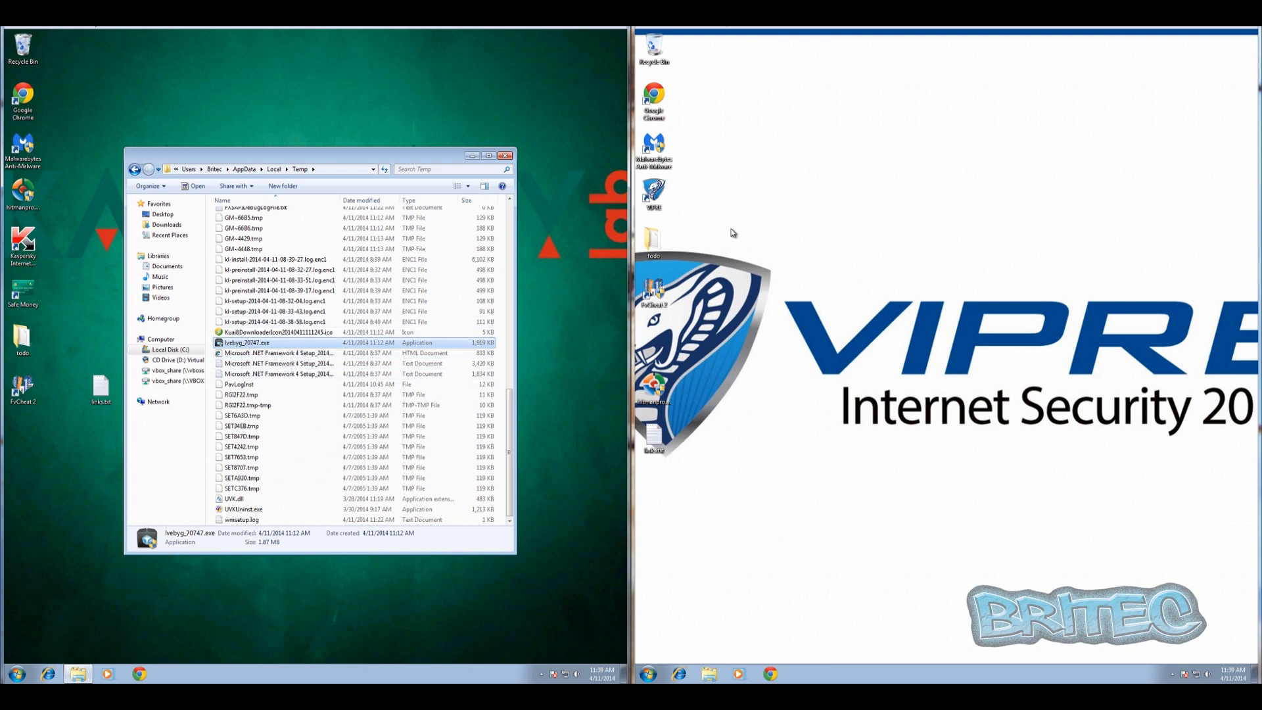
Step: Open the user profile's AppData\Local\Temp folder on the VIPRE machine and examine its contents for leftover malware files
left_click(649, 674)
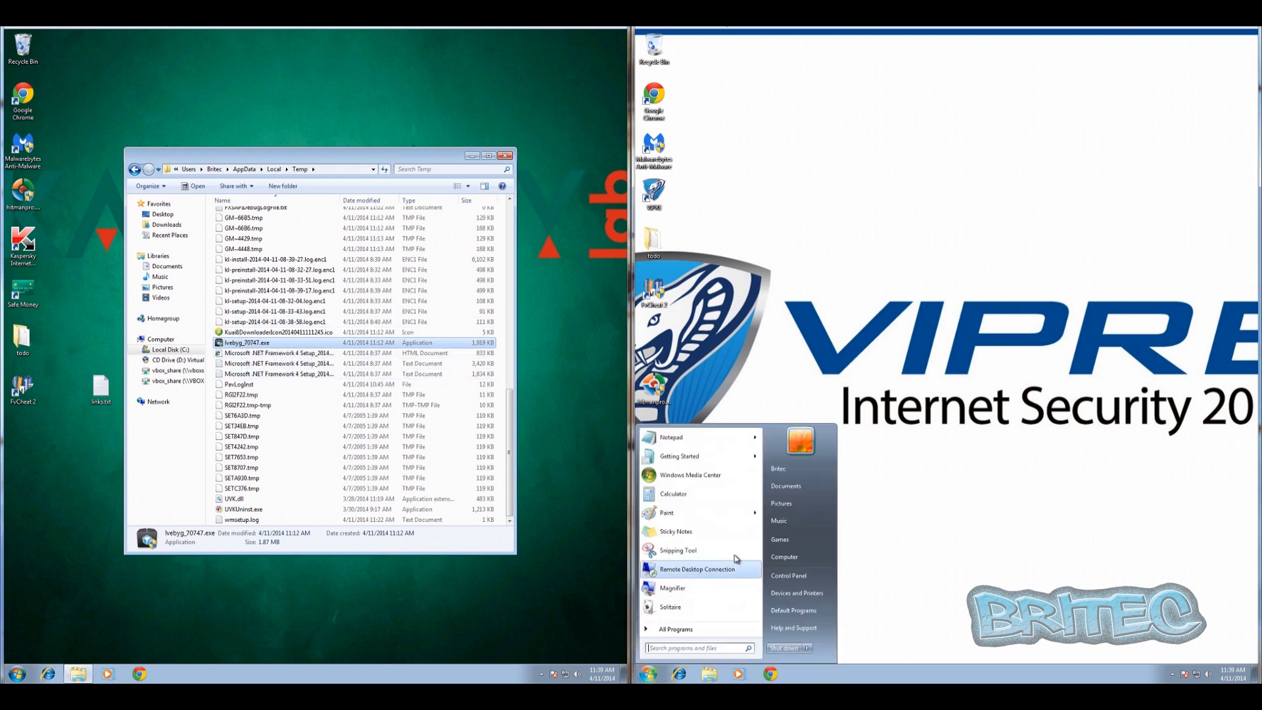
left_click(792, 559)
double_click(742, 99)
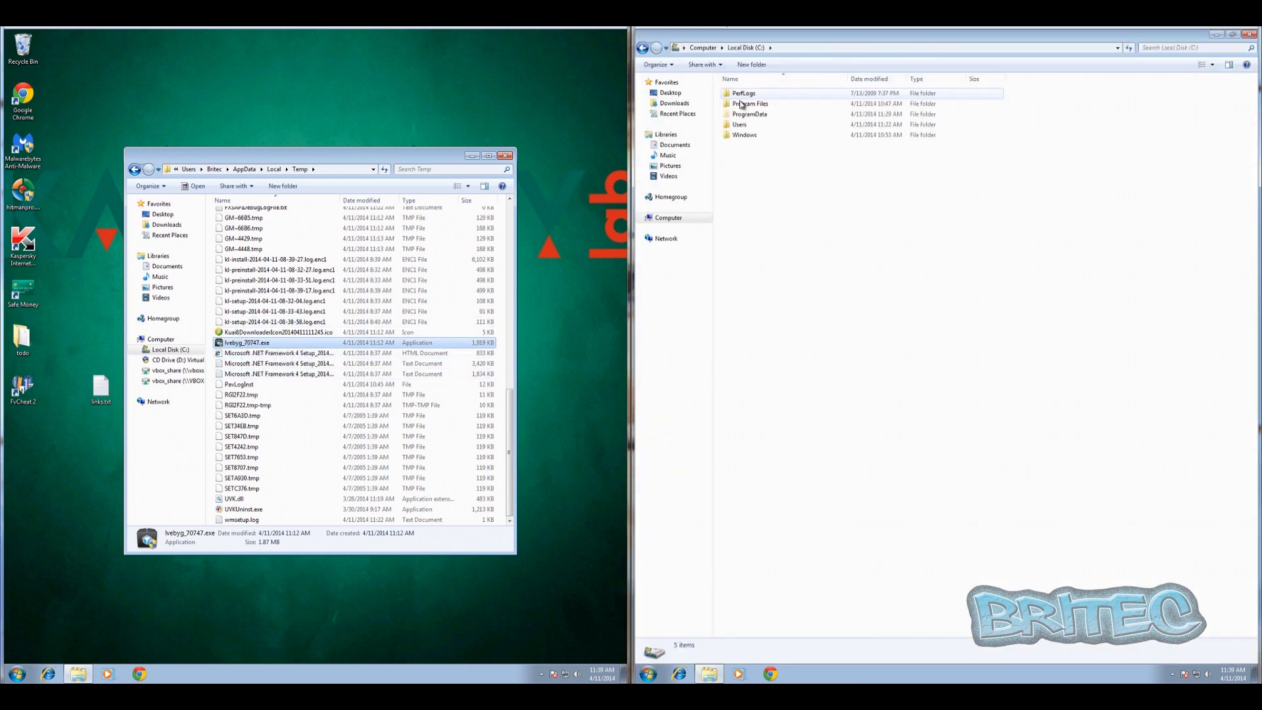
double_click(739, 124)
double_click(744, 92)
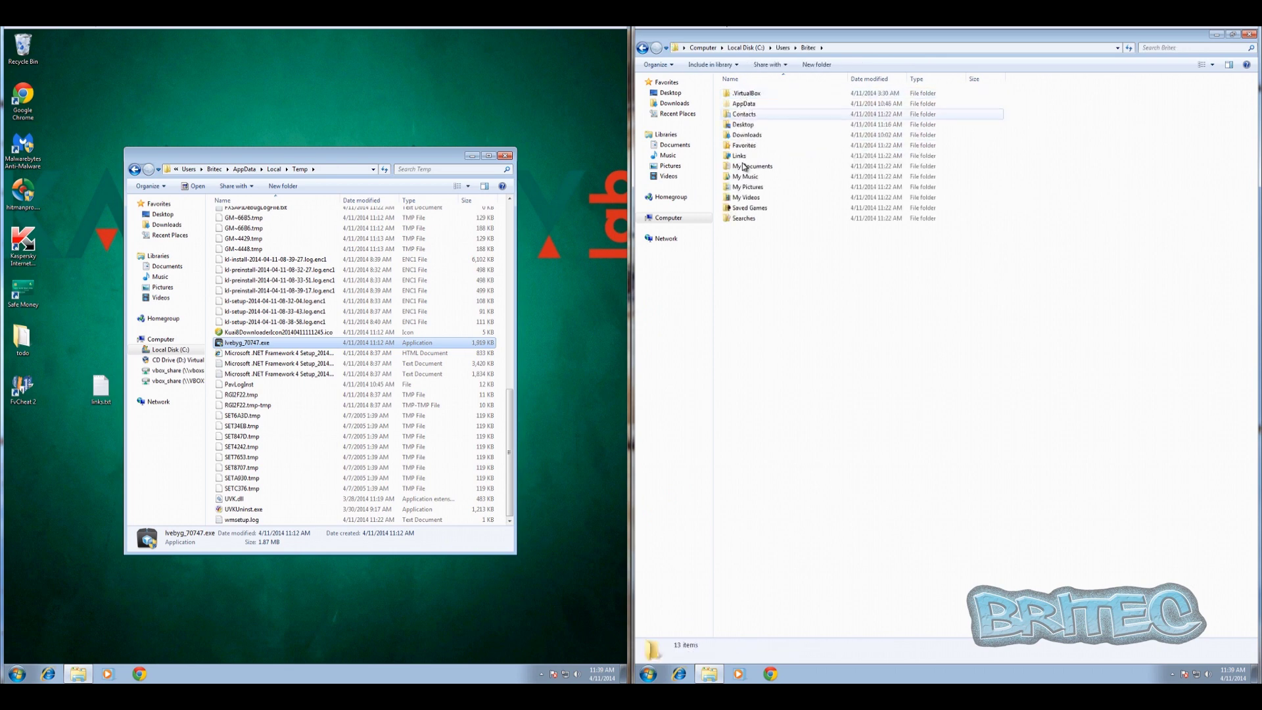
double_click(743, 104)
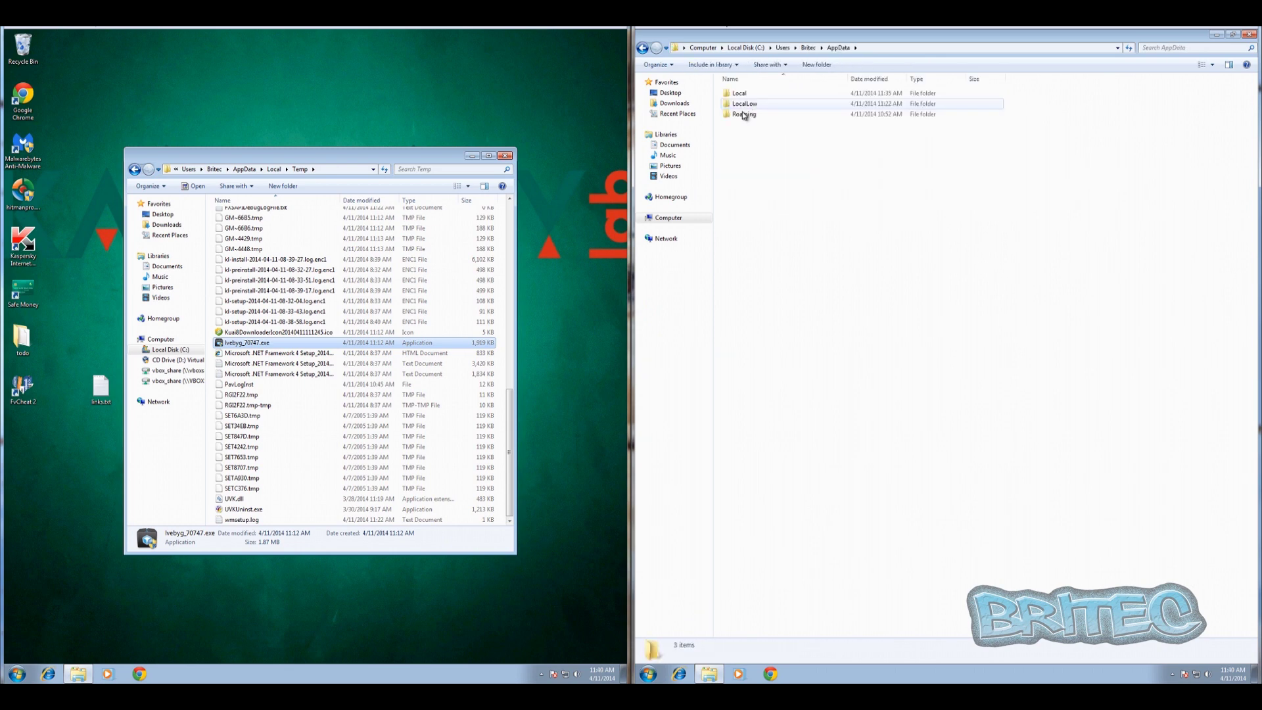
double_click(741, 94)
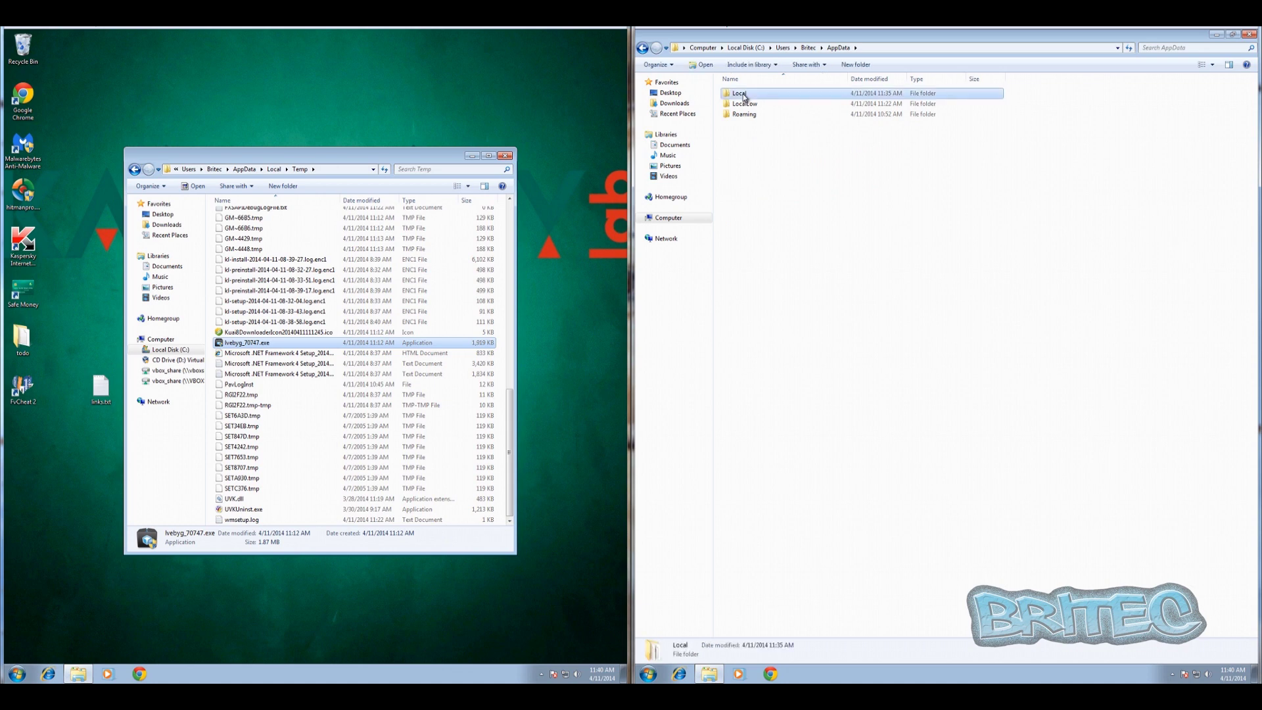
double_click(739, 146)
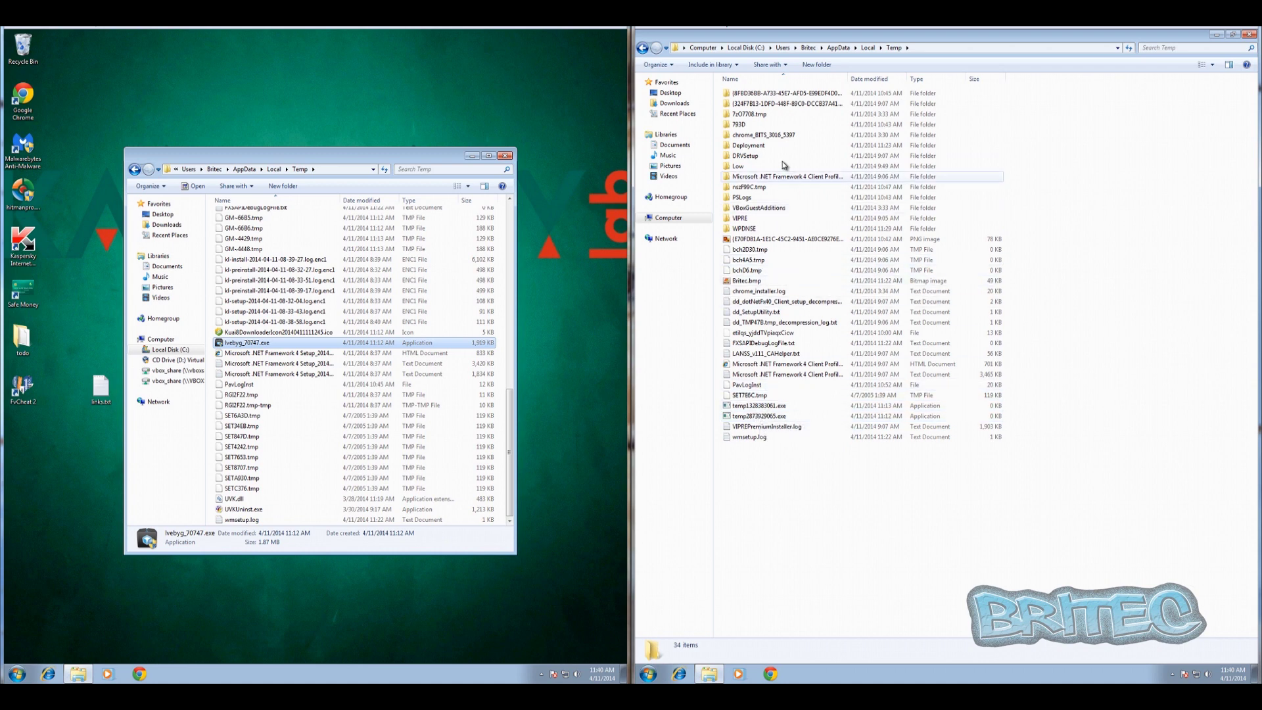
Step: Inspect the AppData\Roaming folder on the VIPRE machine and select its VIPRE subfolder
left_click(642, 48)
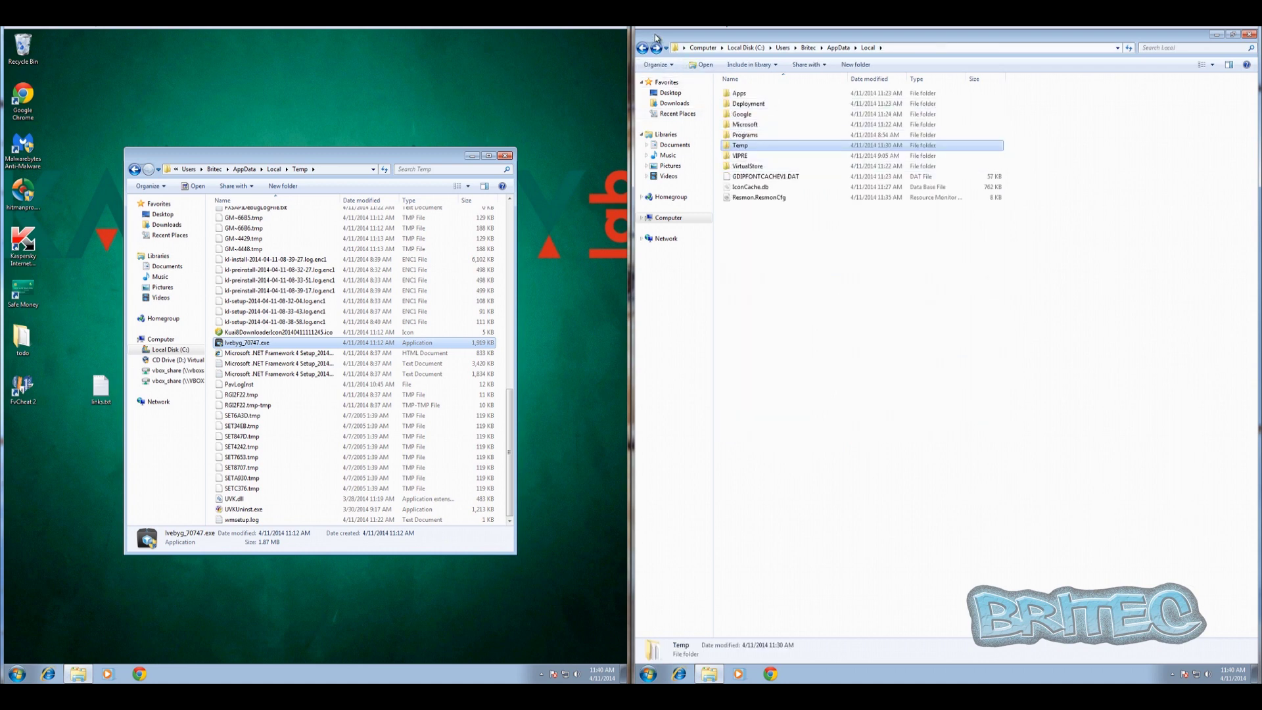
left_click(642, 53)
double_click(741, 114)
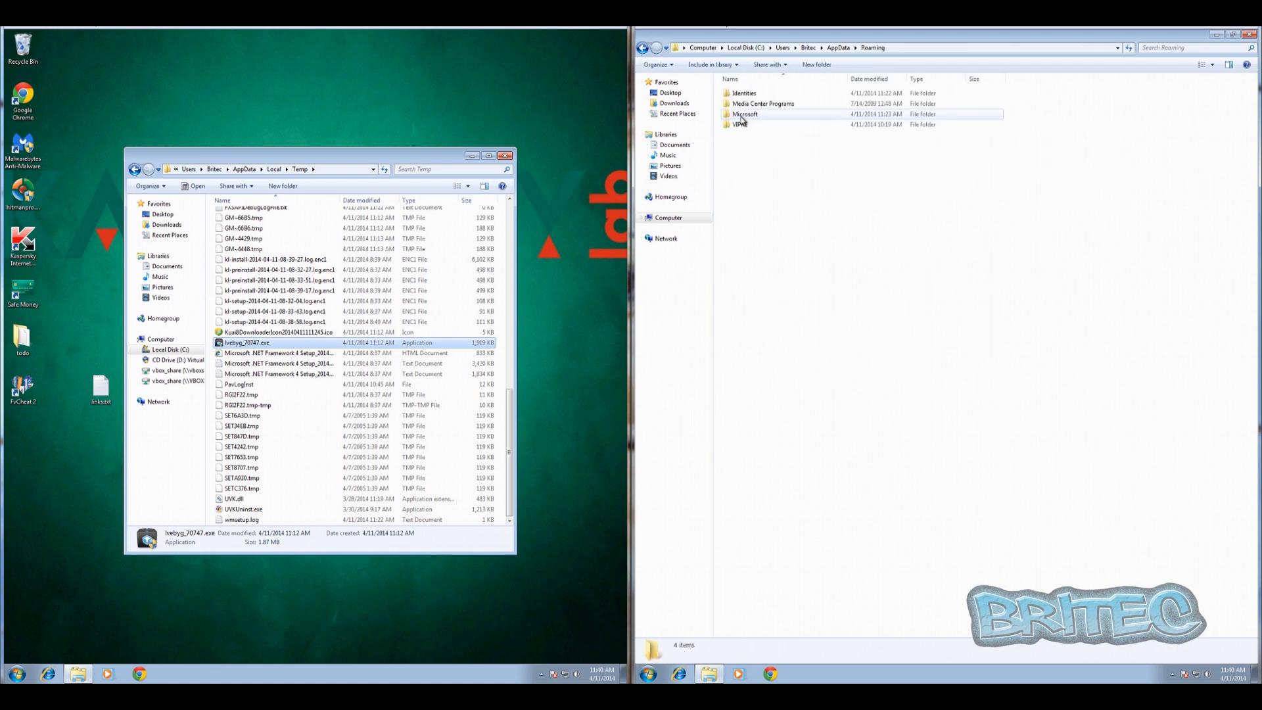
left_click(743, 126)
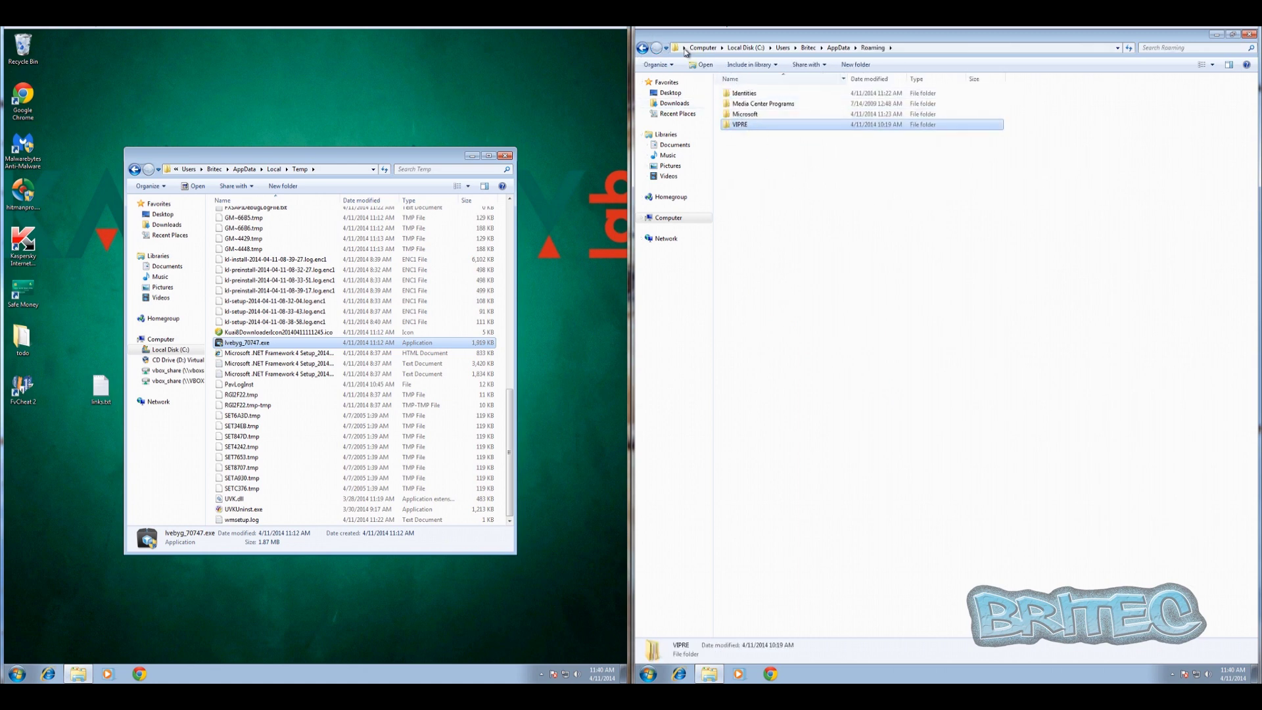
Step: Return from Temp to the AppData\Local folder on the Kaspersky machine
left_click(134, 169)
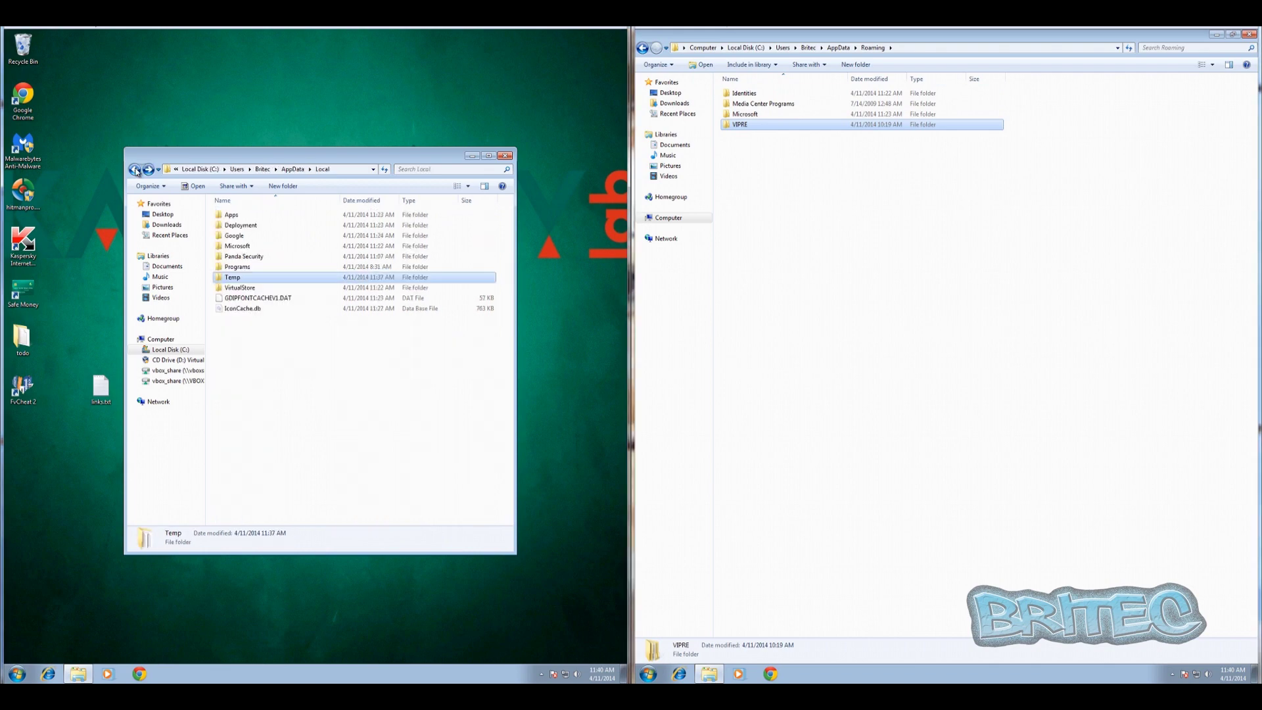